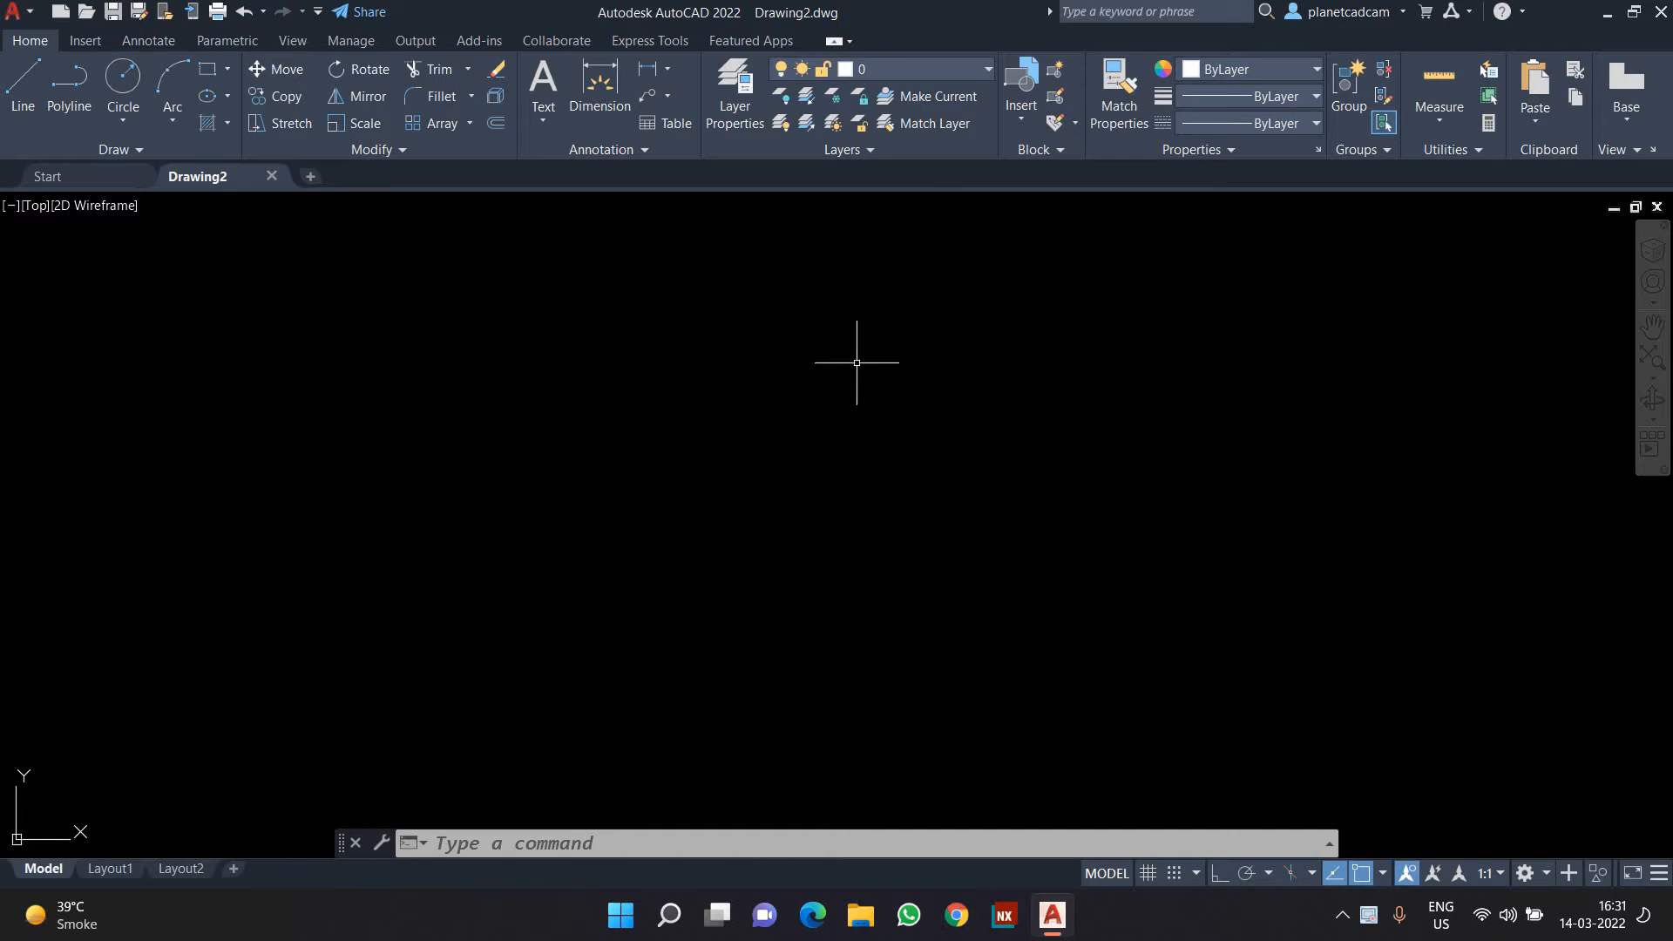
pyautogui.click(50, 177)
pyautogui.click(538, 476)
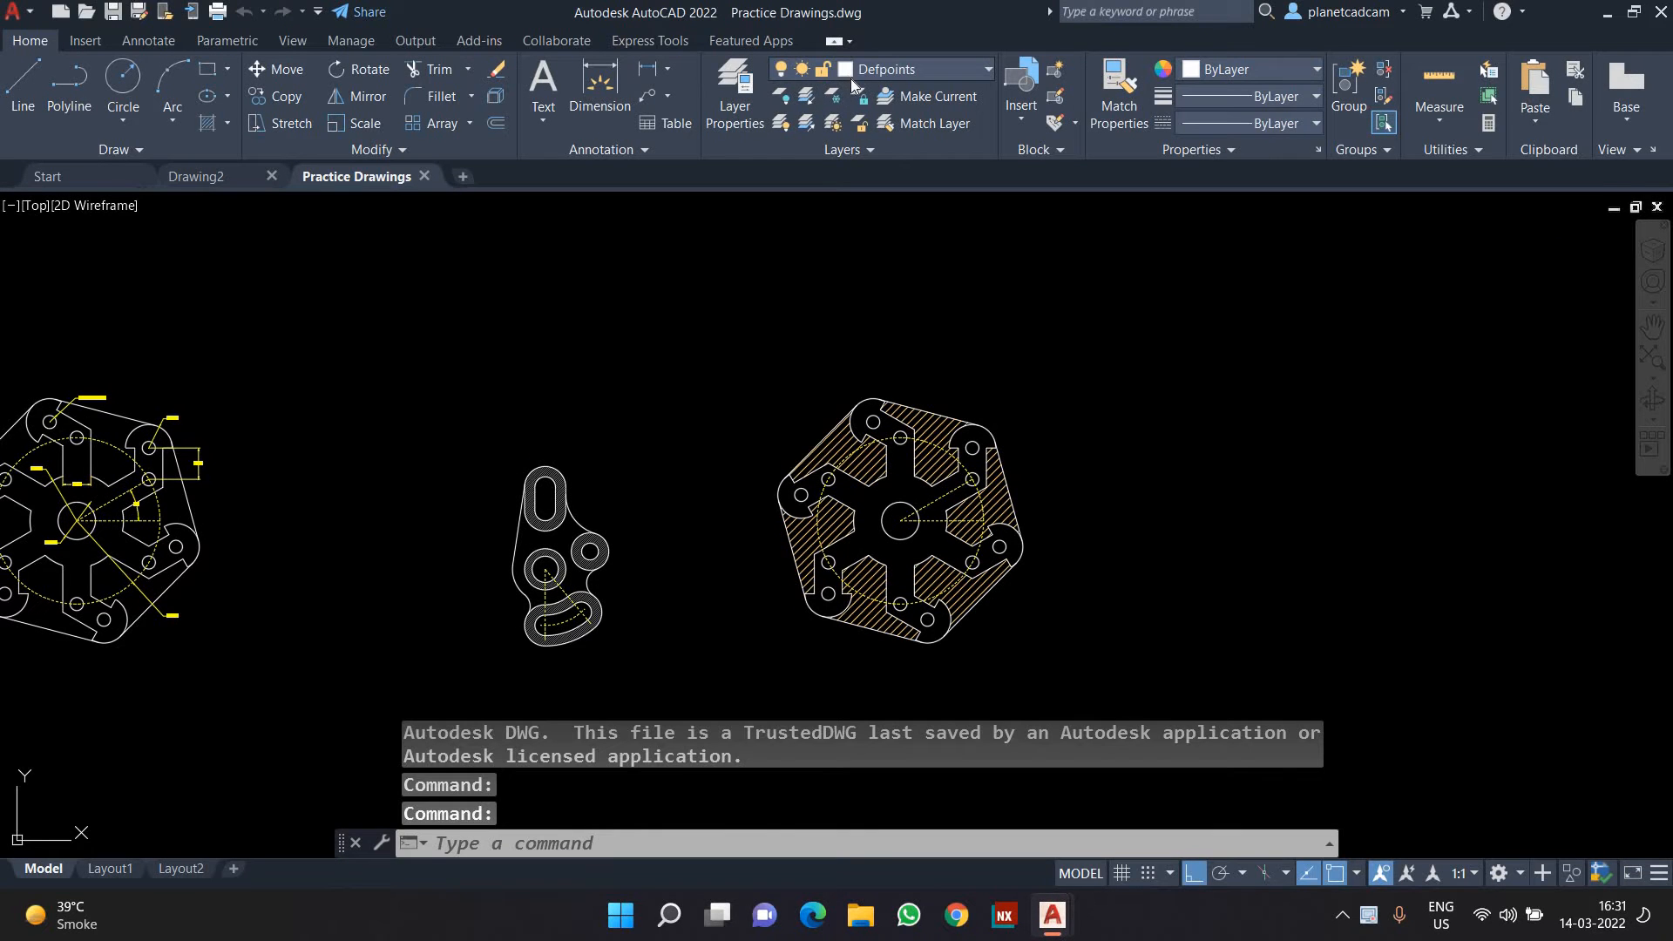
pyautogui.click(847, 74)
pyautogui.click(872, 148)
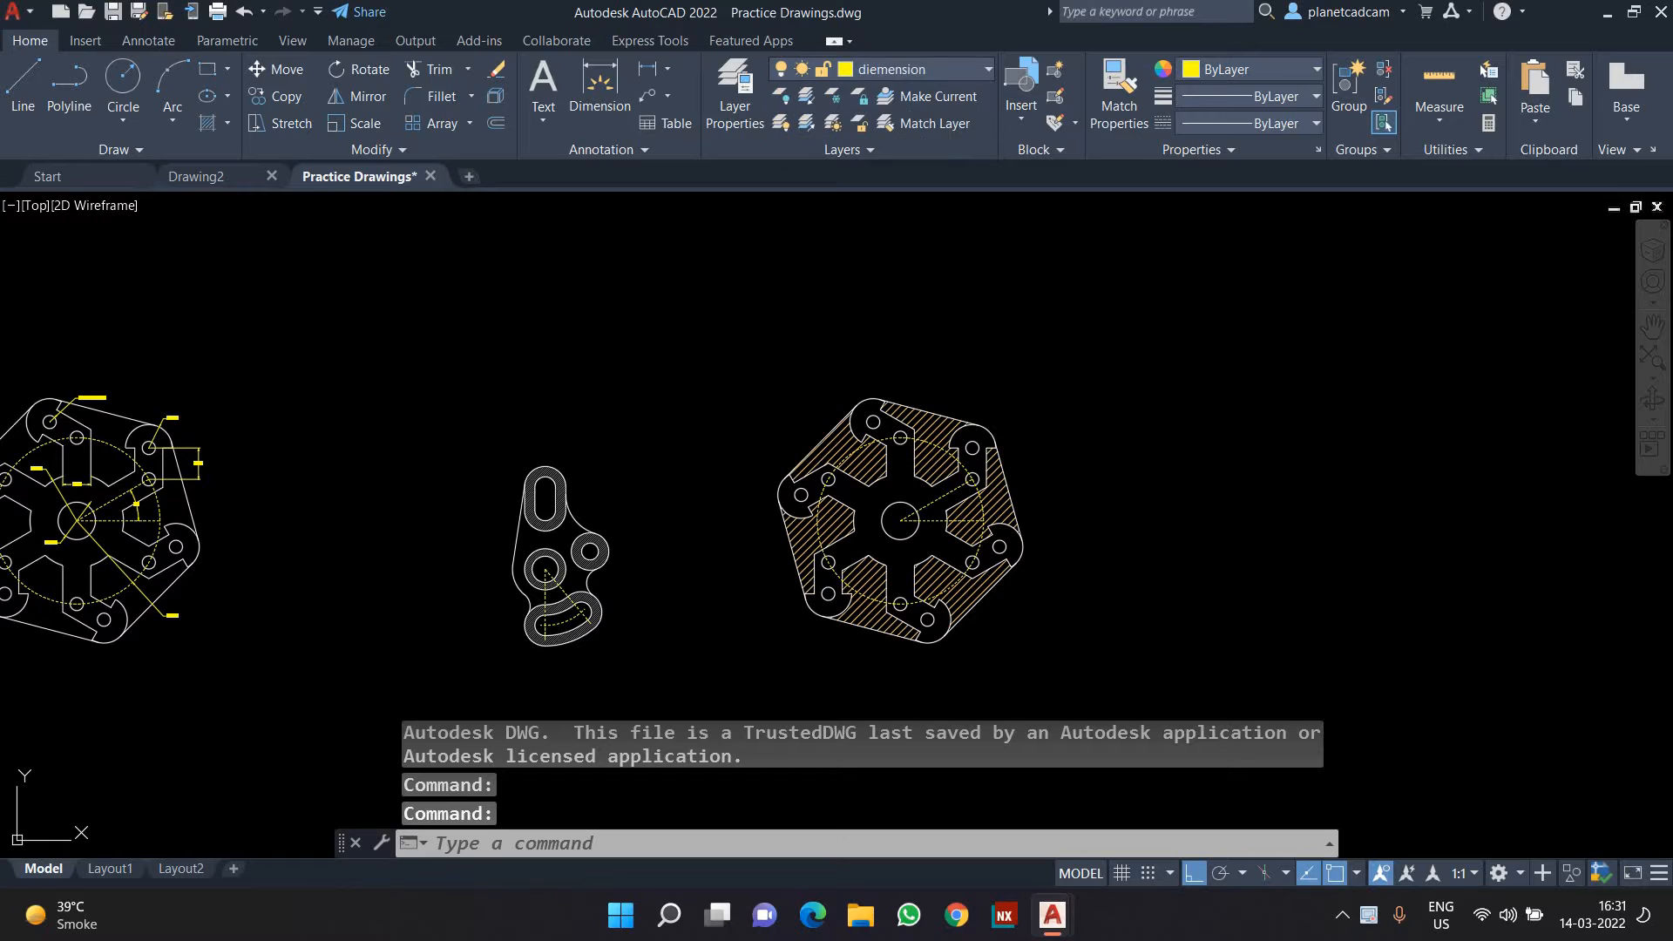
pyautogui.moveTo(675, 336); pyautogui.dragTo(944, 329, button='middle')
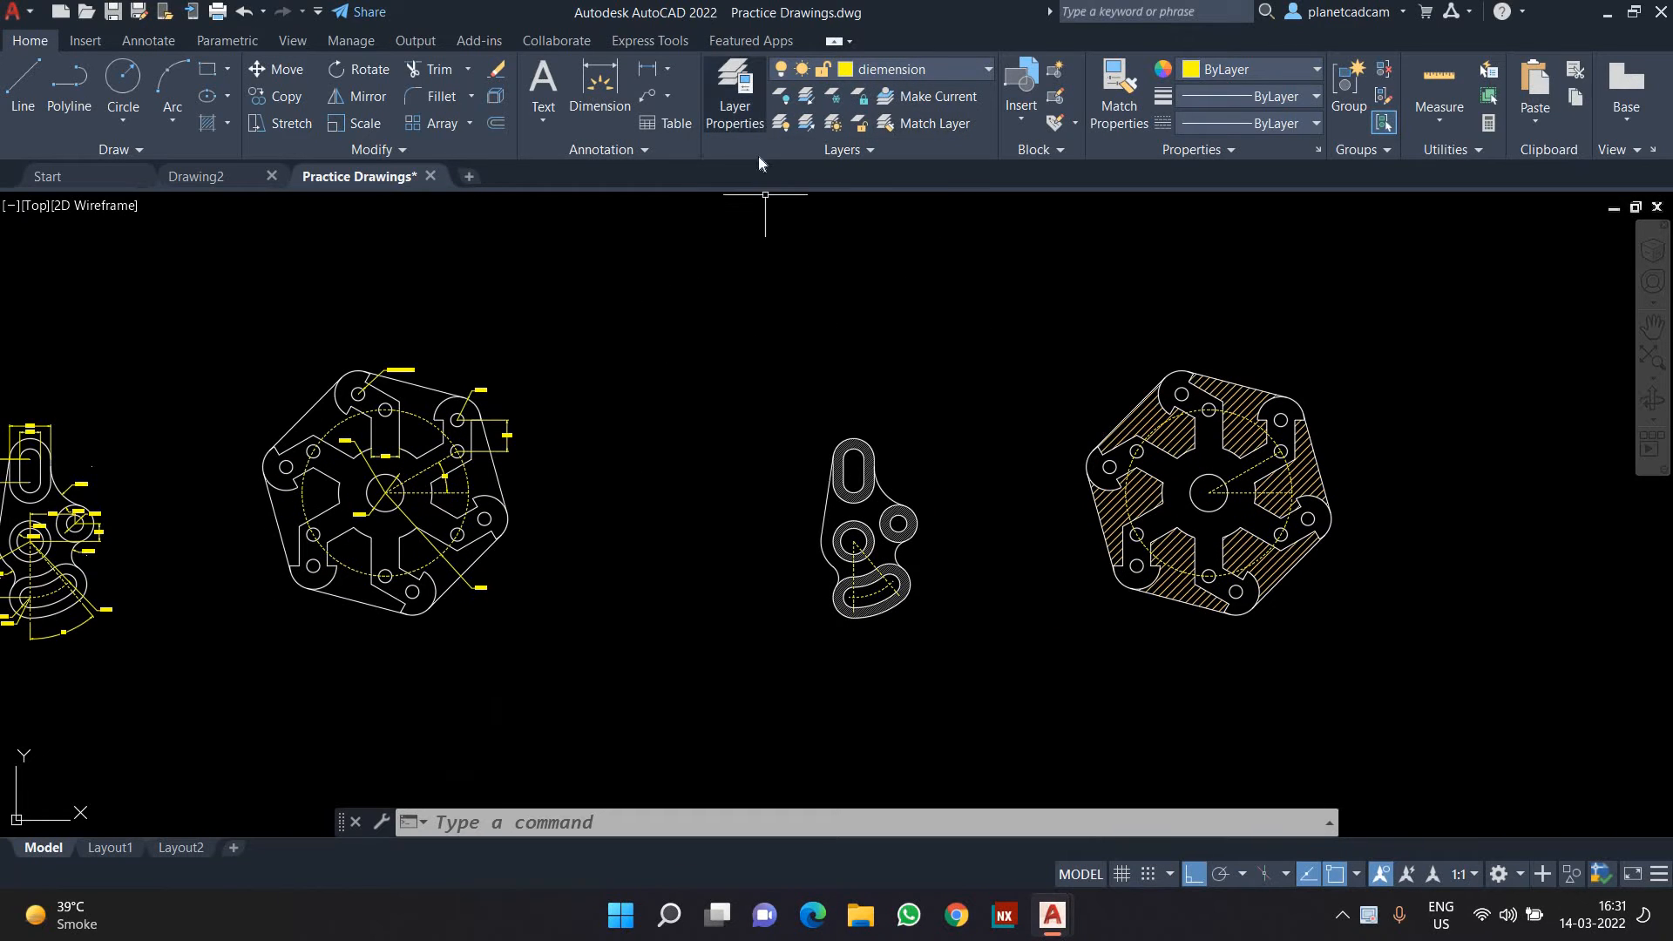
pyautogui.click(434, 176)
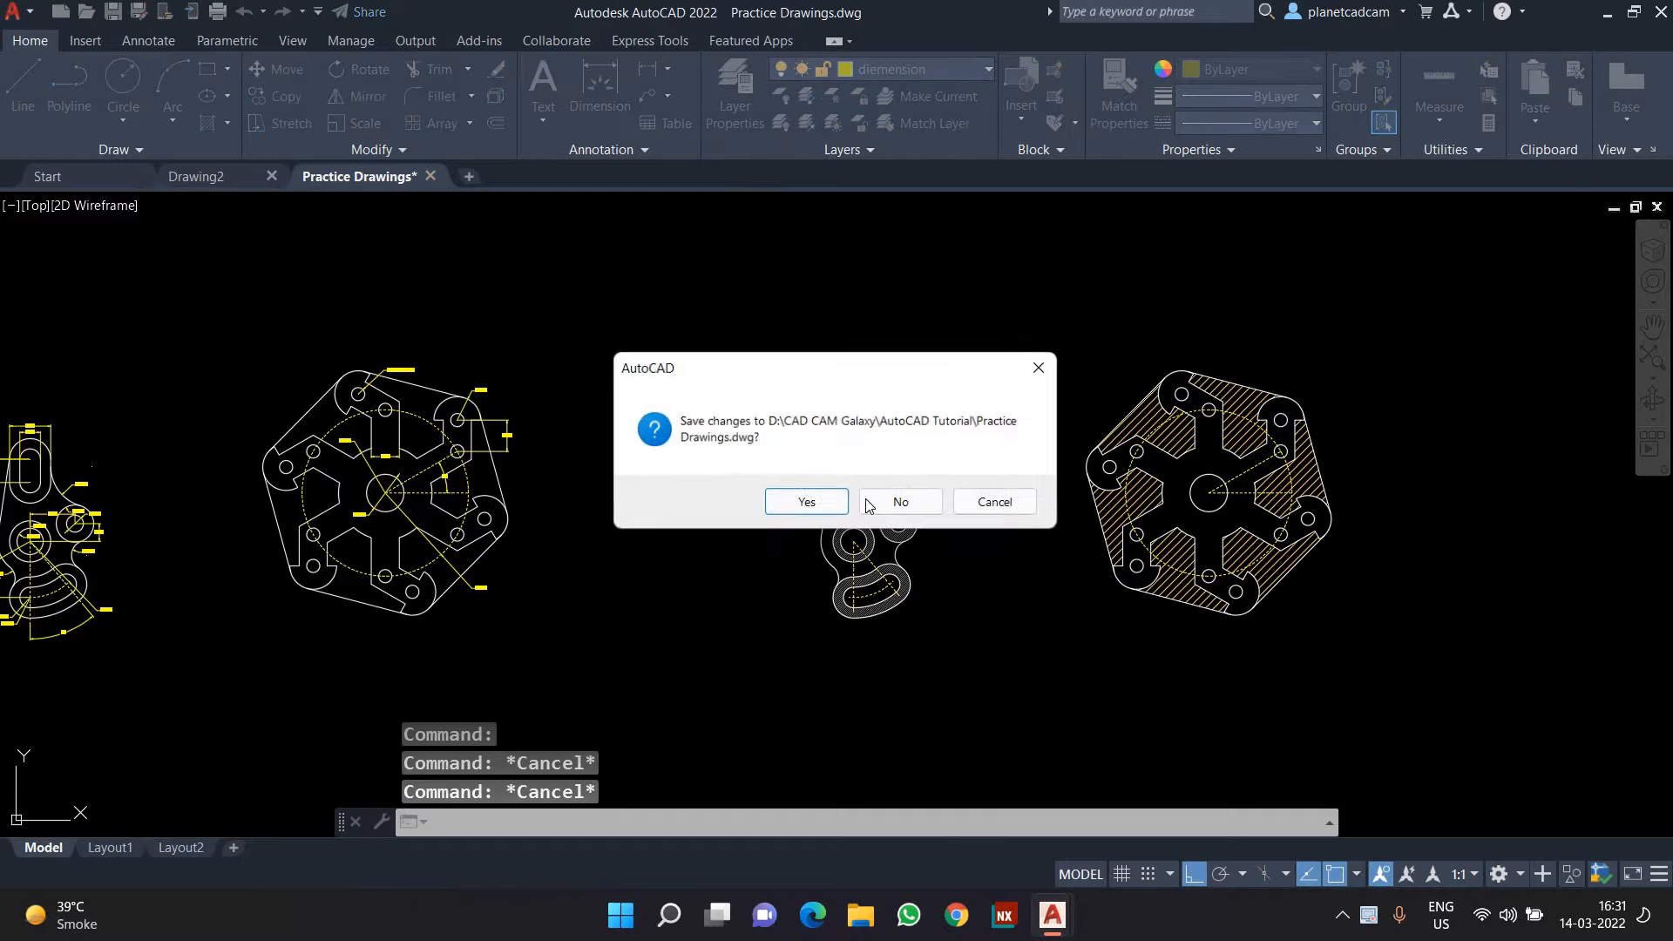
pyautogui.click(897, 505)
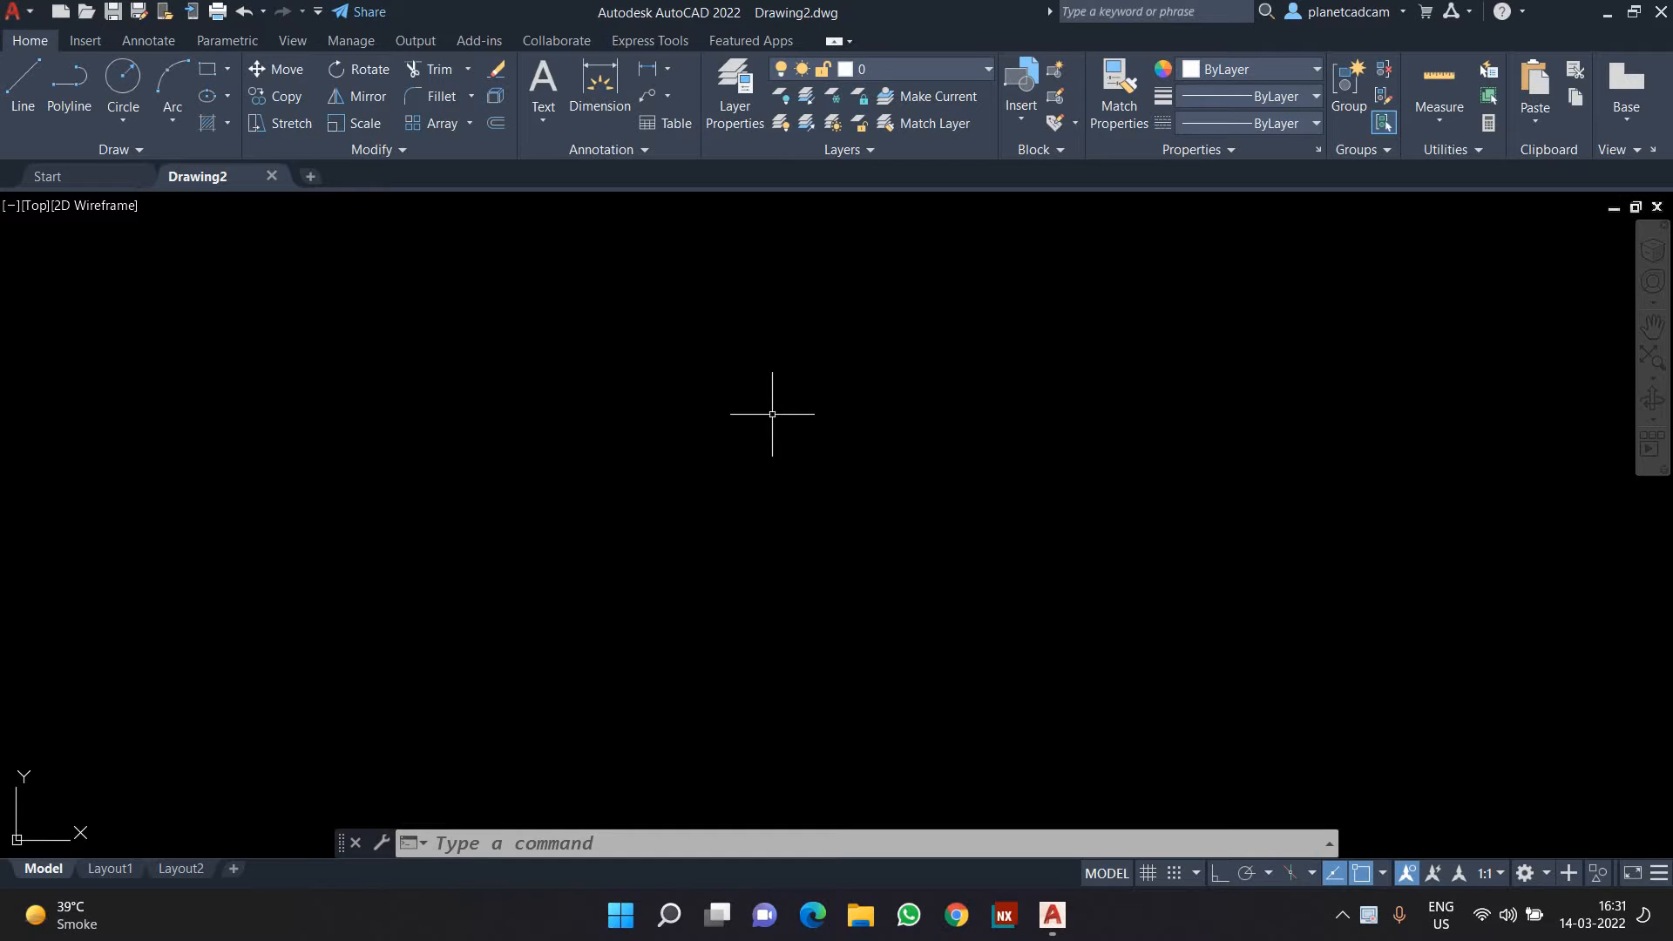
pyautogui.click(935, 335)
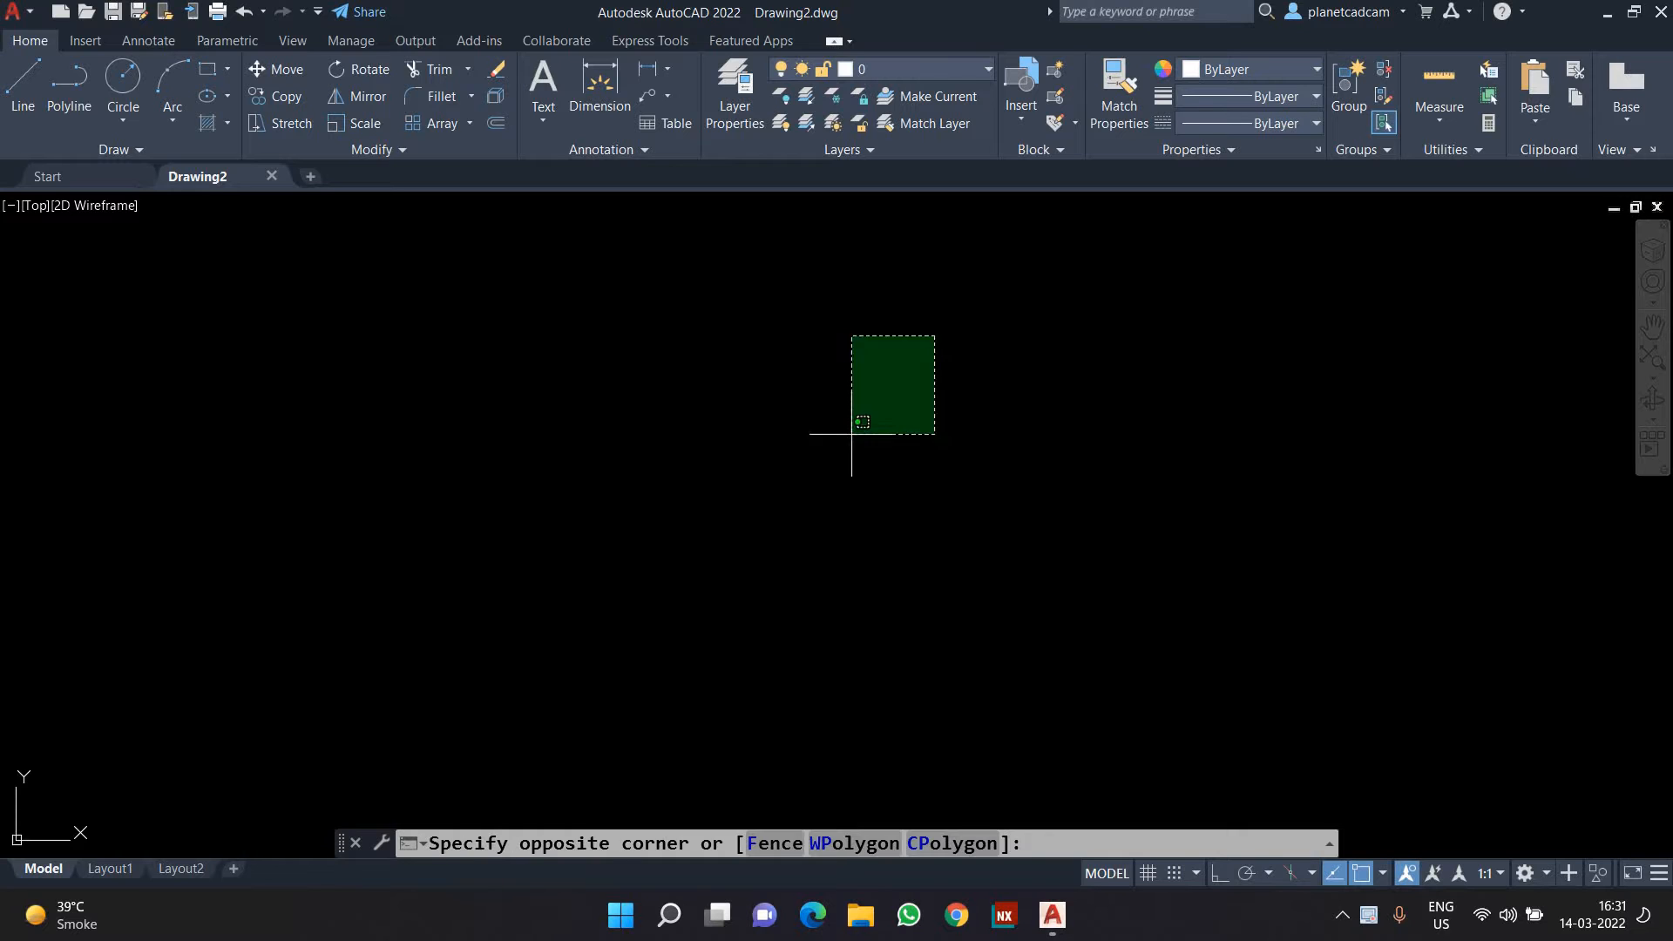
pyautogui.click(771, 528)
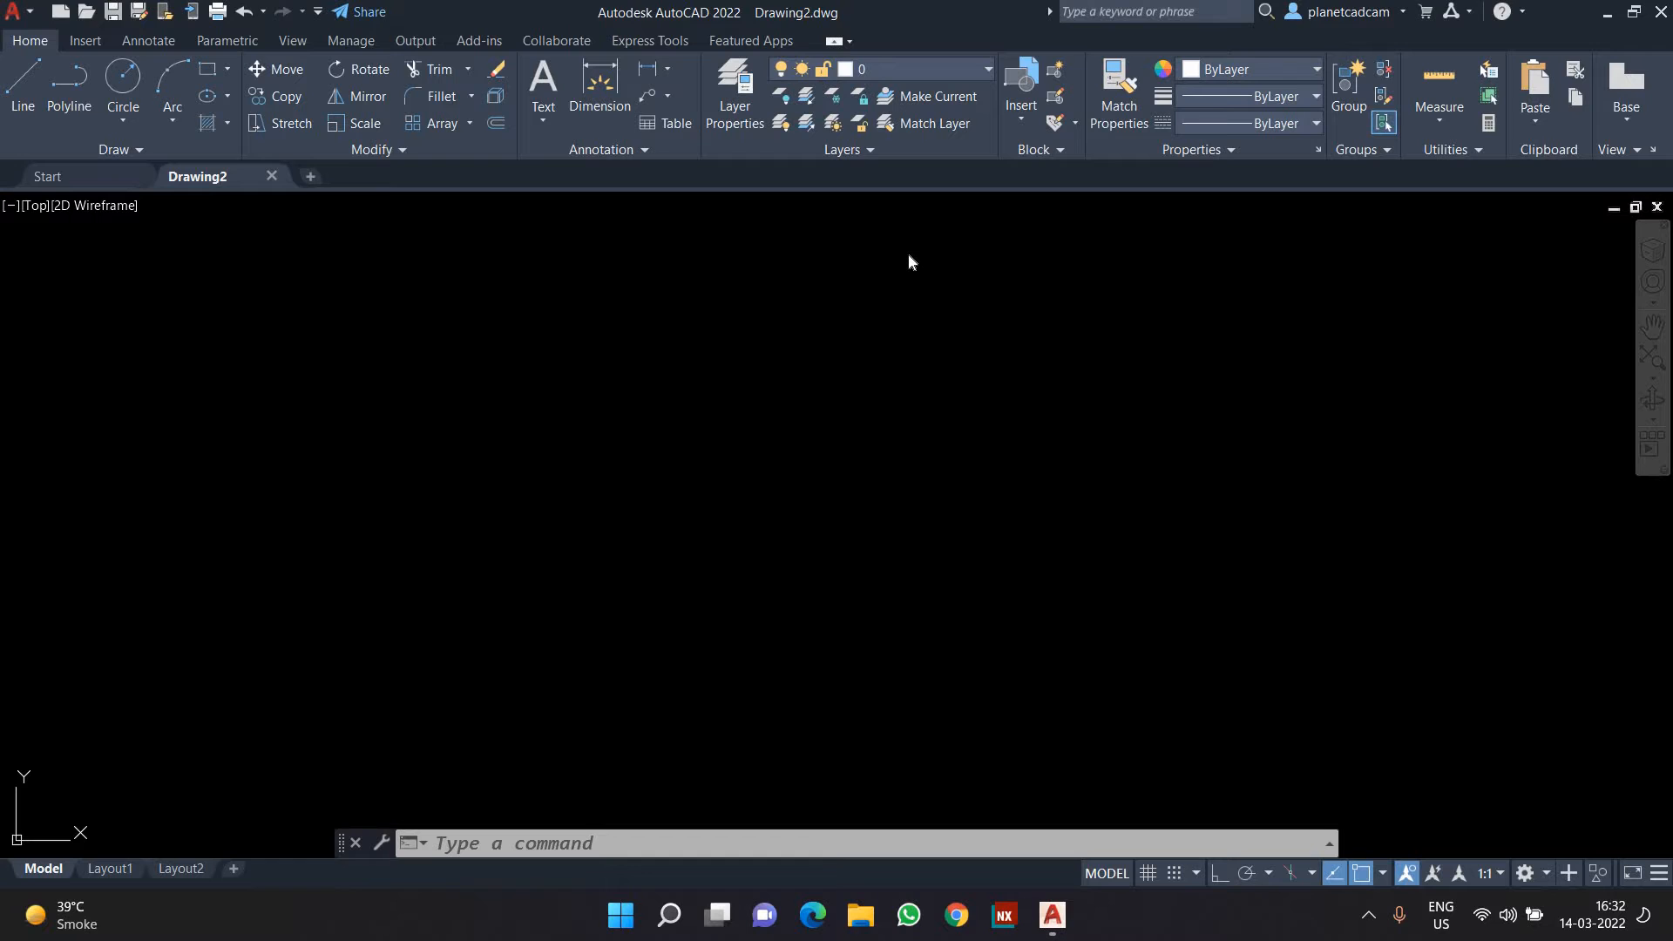
# Switch to Notepad, write the notes "Layers - LA enter" and "Object properties - Group", and minimize it.
pyautogui.press('super+r')
pyautogui.press('Return')
pyautogui.write('Layers - LA enter')
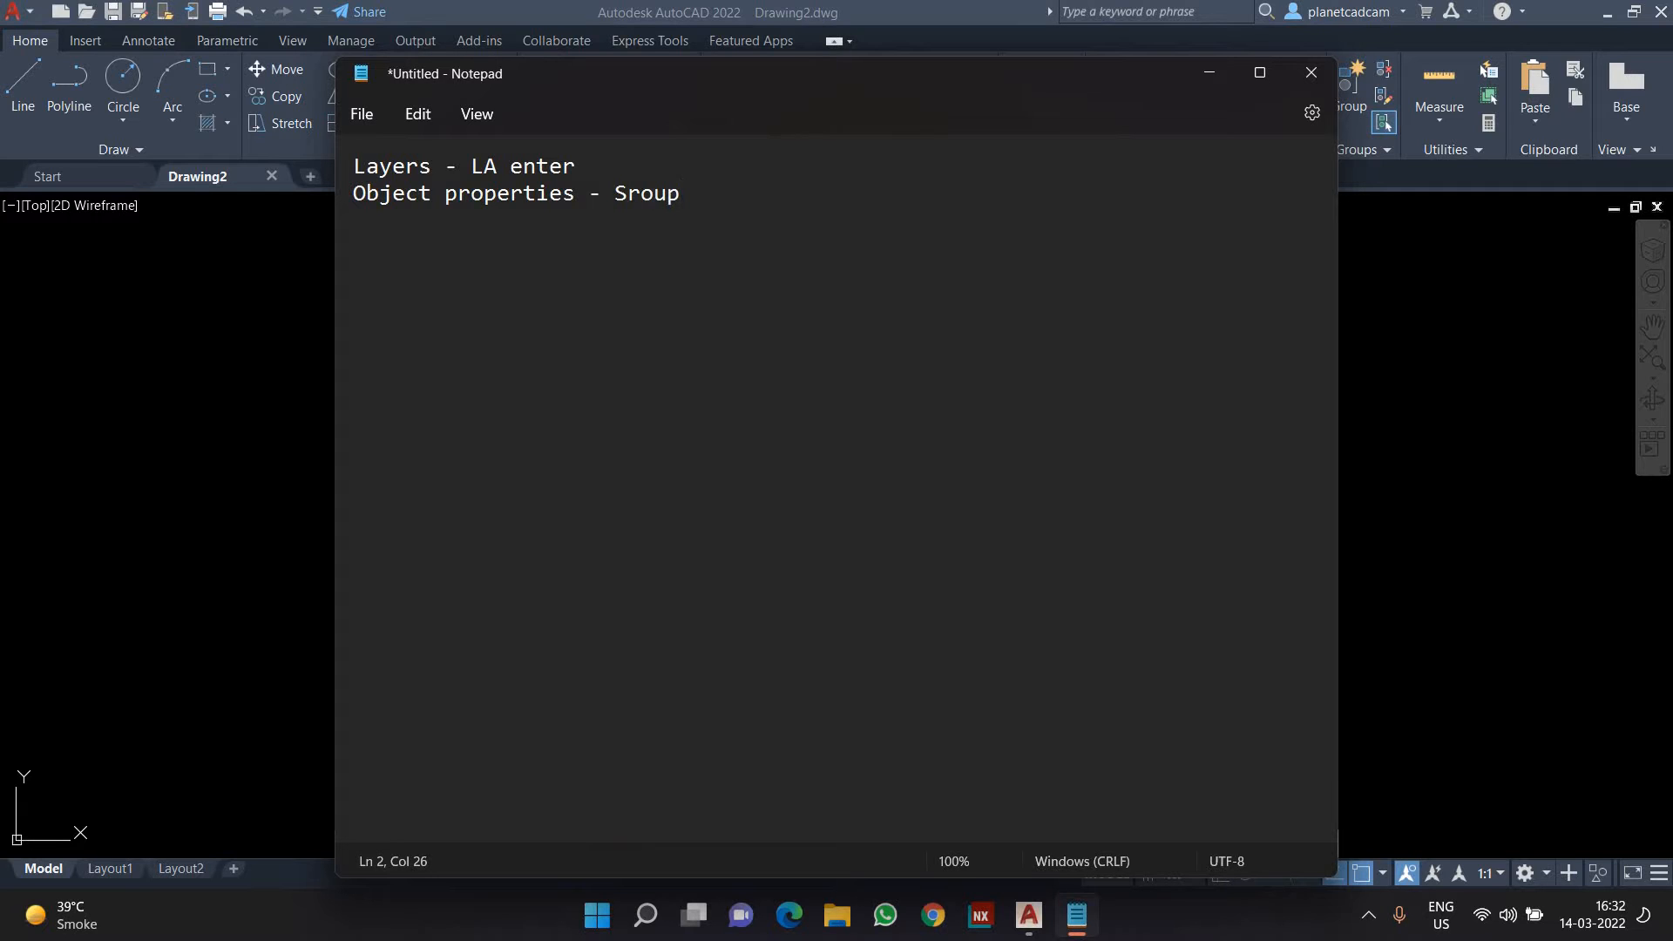
pyautogui.press('BackSpace')
pyautogui.write('G')
pyautogui.click(1211, 73)
# Open the Layer Properties Manager with the LA command in Drawing2, review its New Layer option, and close it.
pyautogui.write('la')
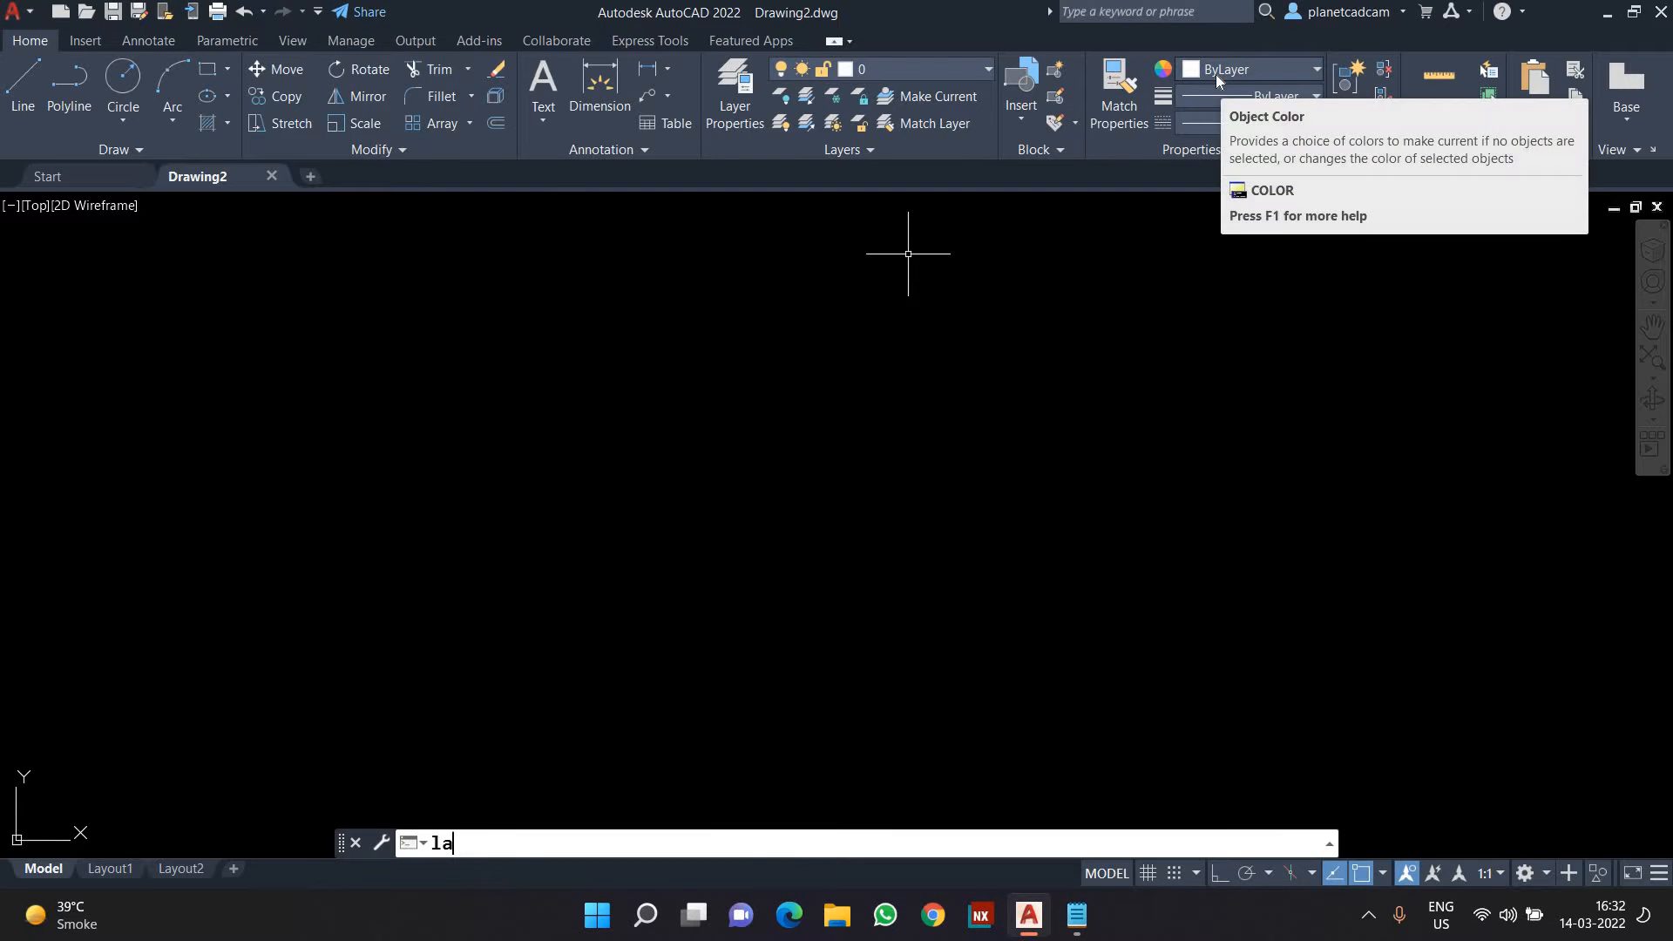
pyautogui.press('Return')
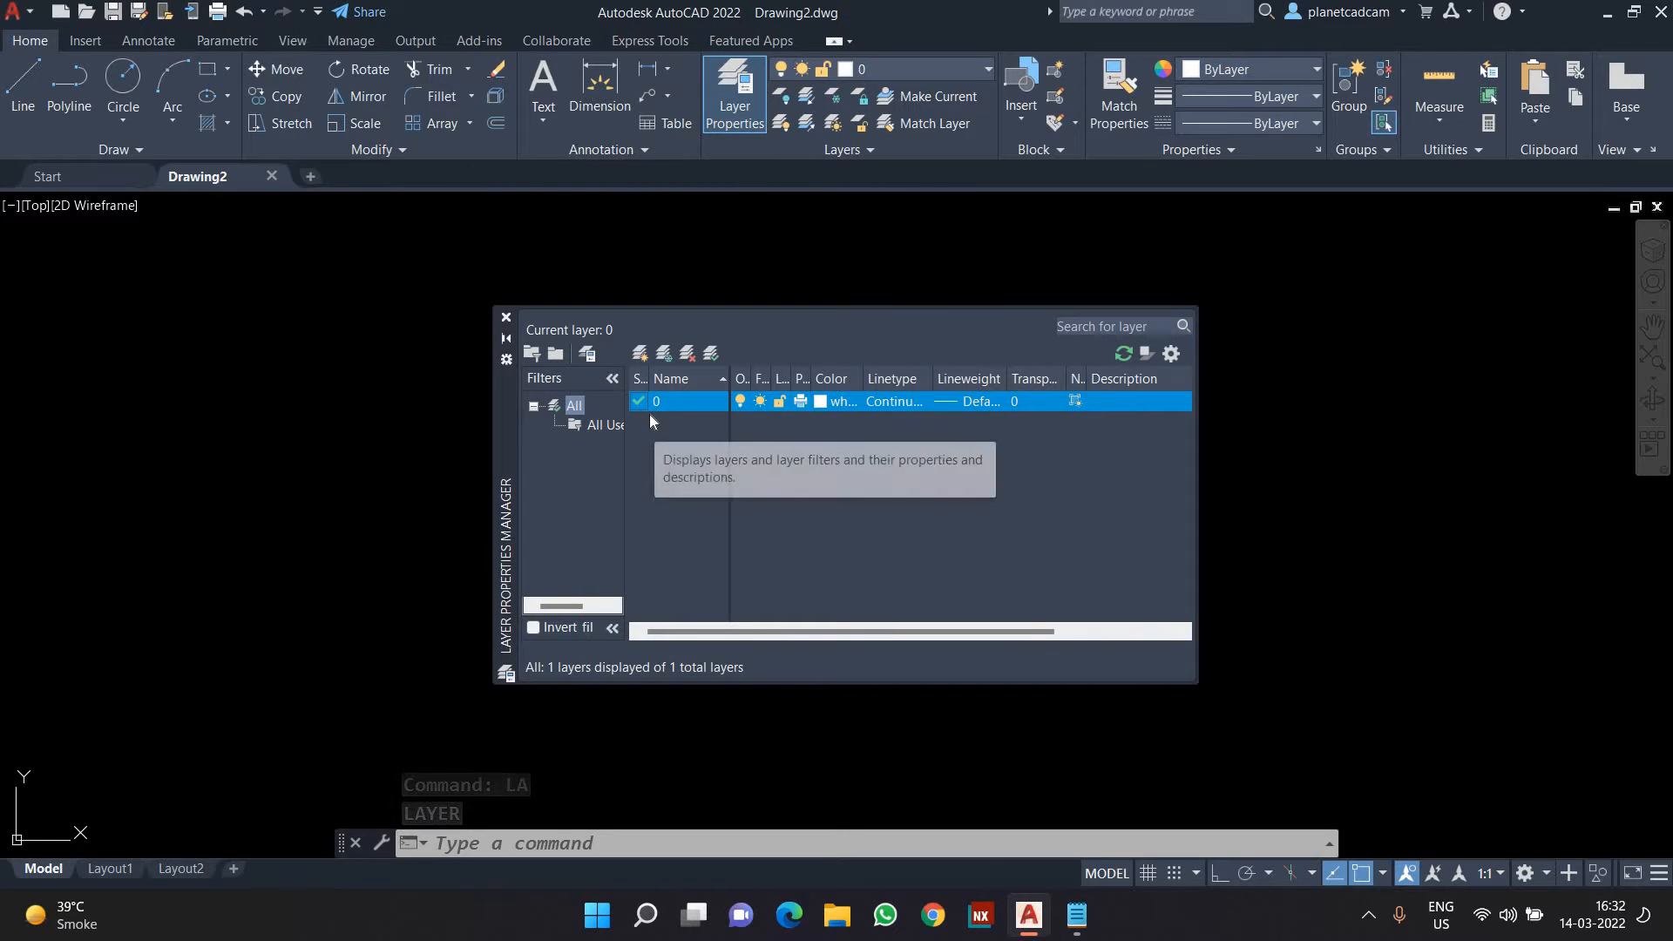
pyautogui.press('super+plus')
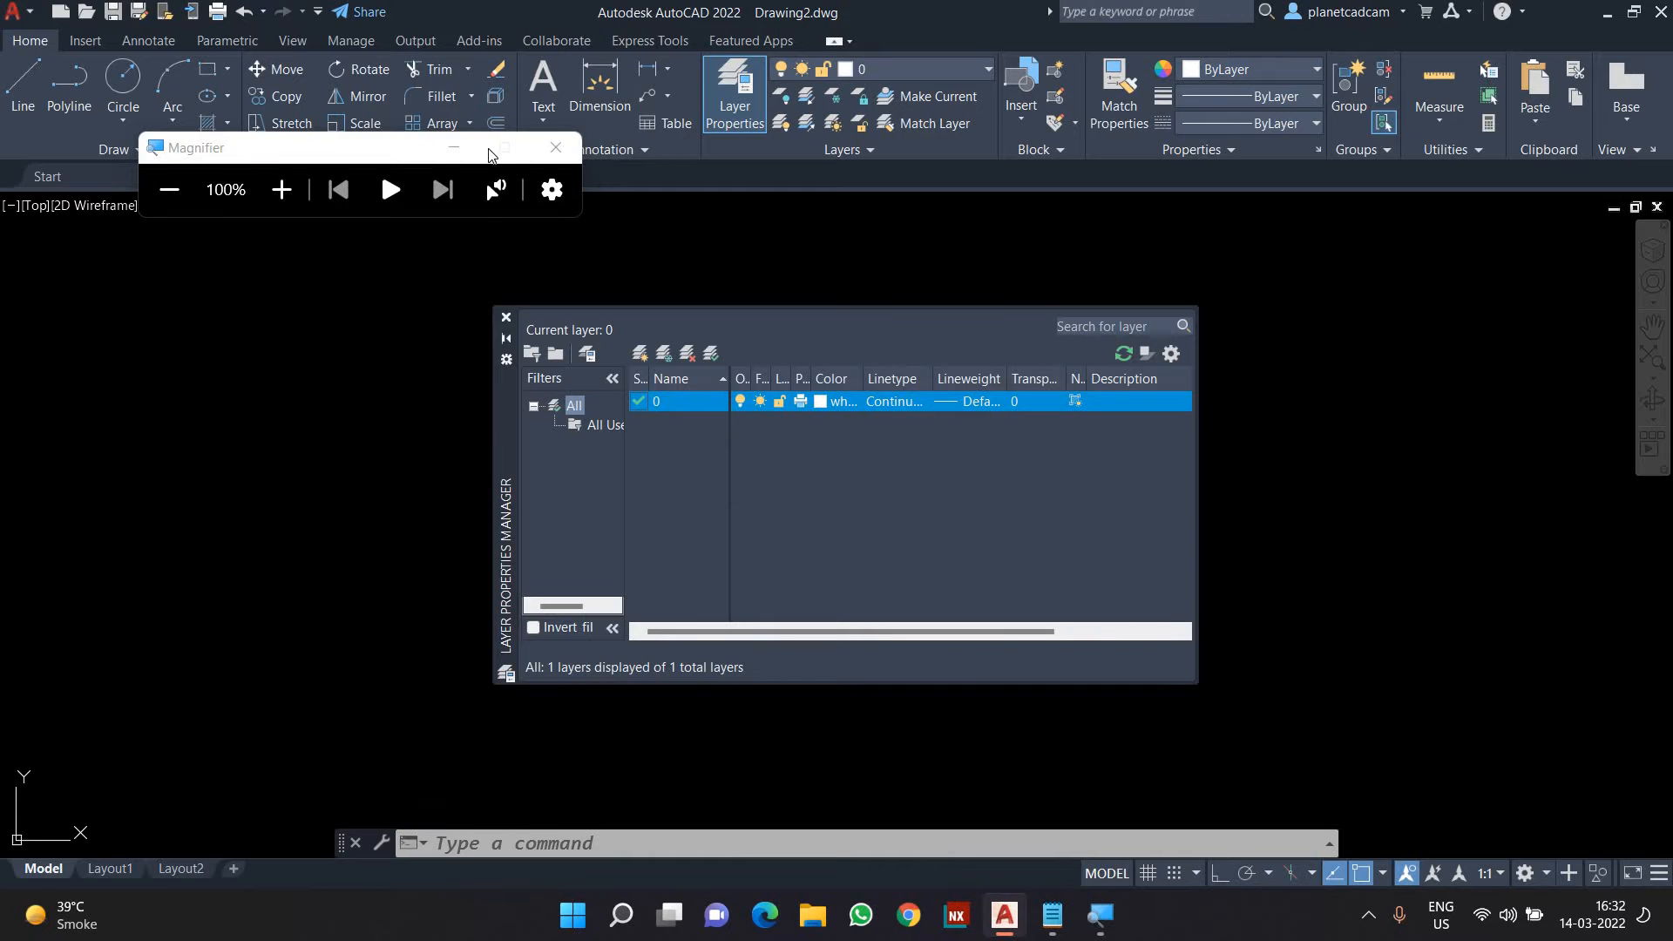
pyautogui.press('super+Escape')
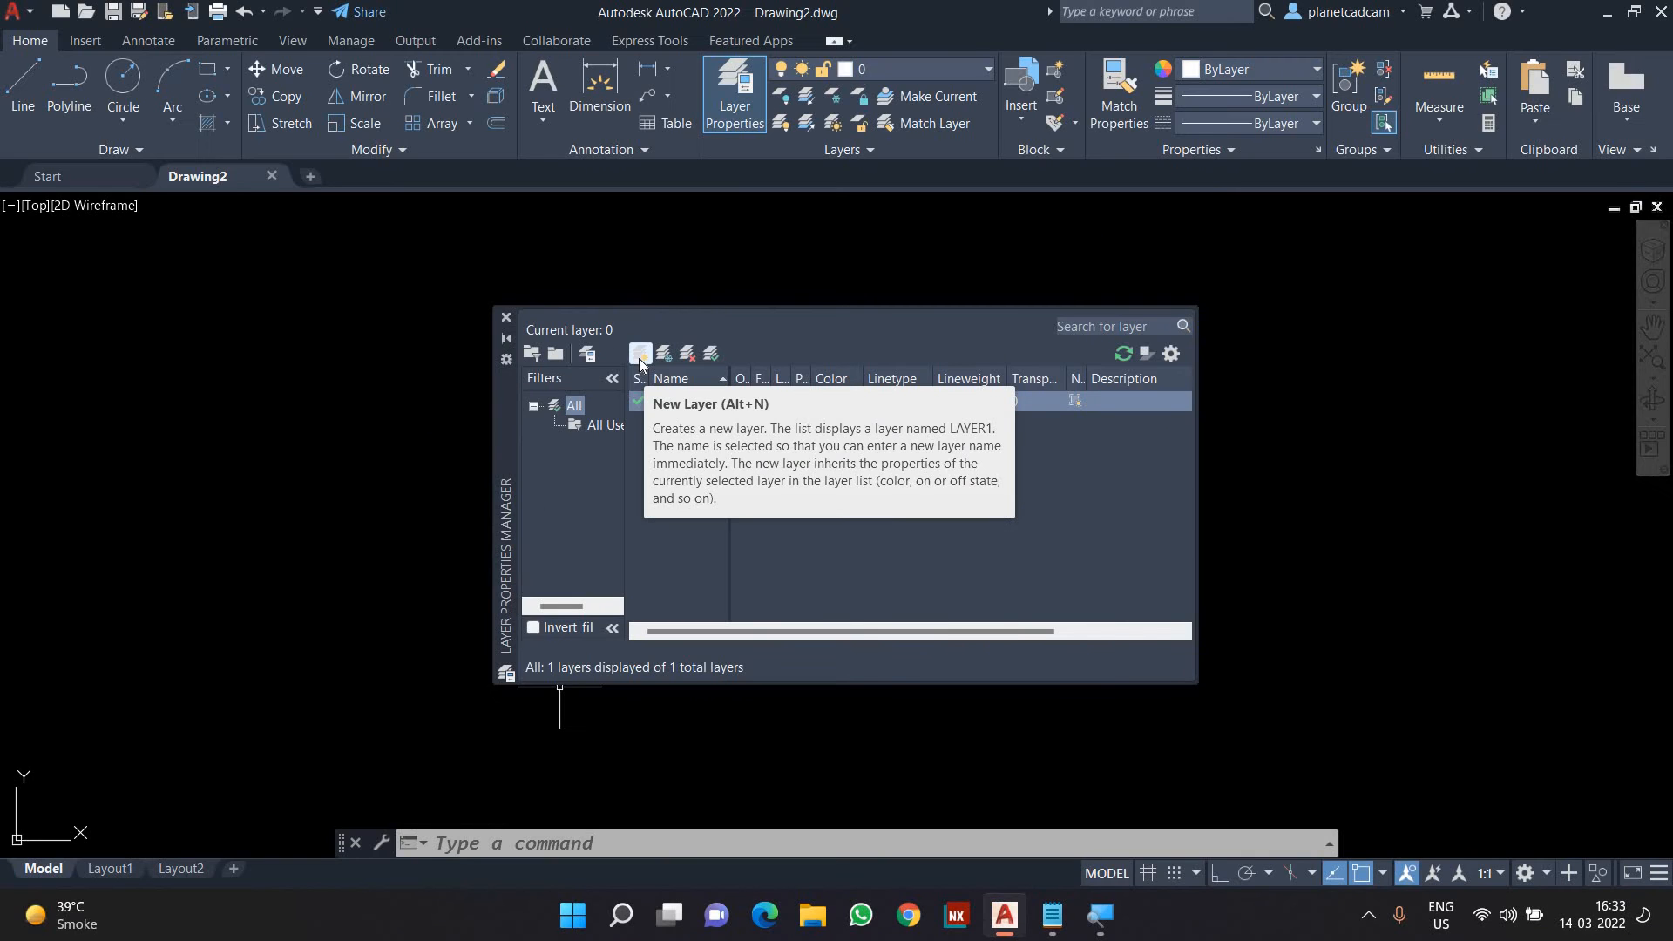
pyautogui.click(505, 317)
# Open the Floor Plan Sample drawing as read-only.
pyautogui.click(108, 177)
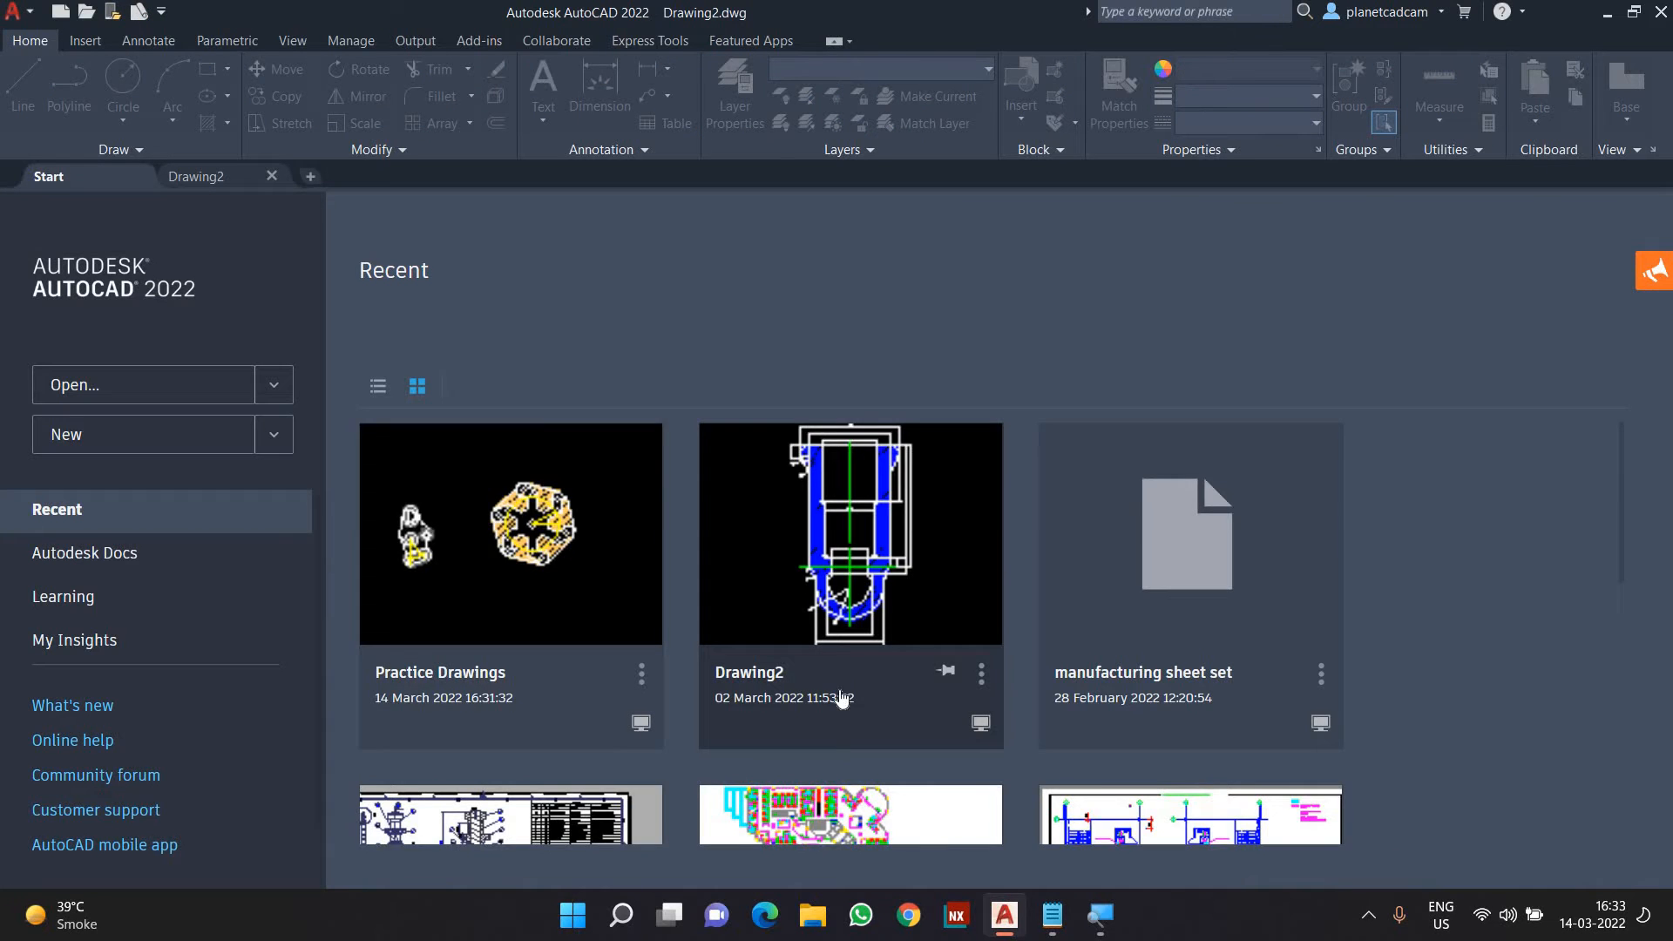
pyautogui.click(845, 693)
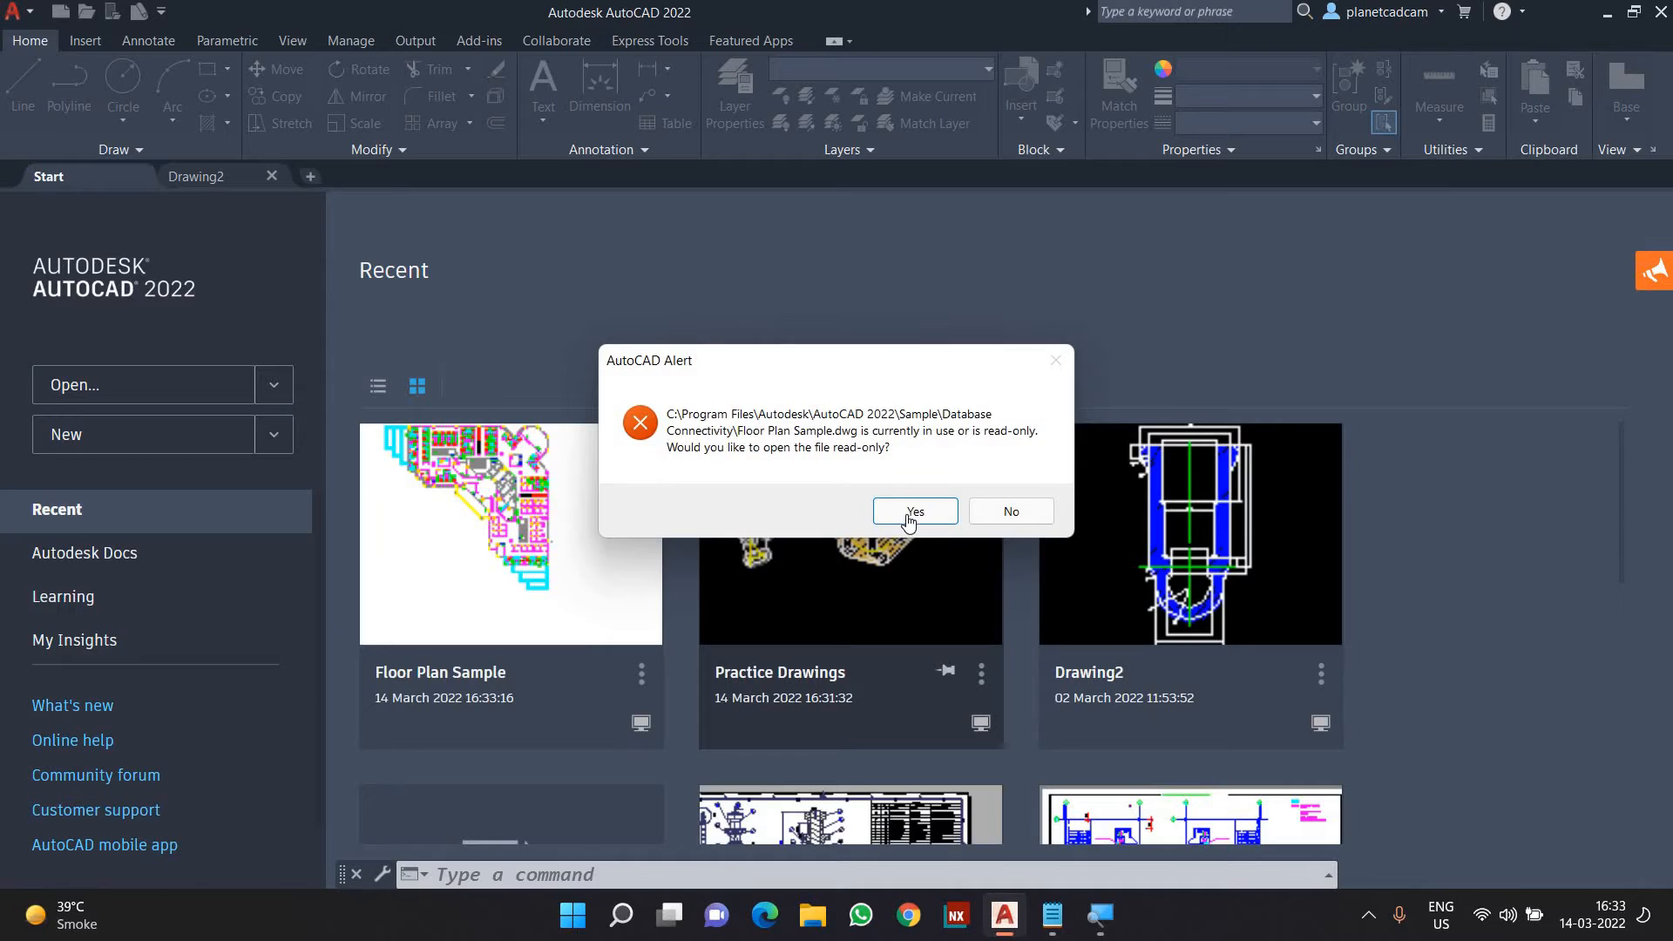
pyautogui.click(911, 514)
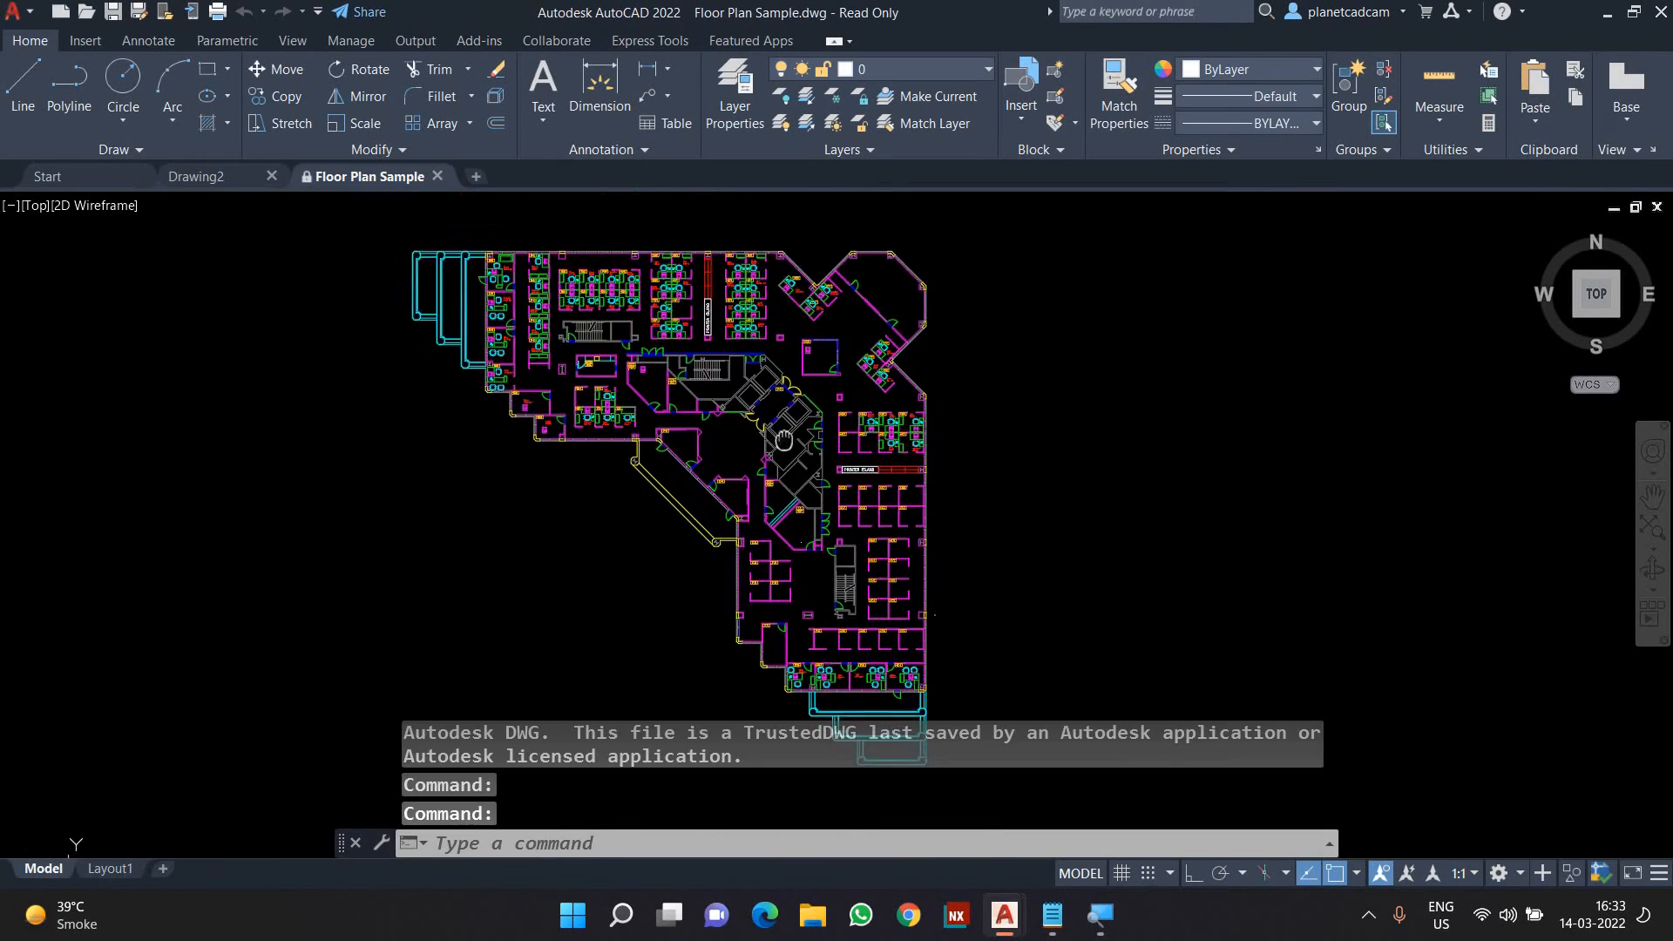
# Examine the workstations around rooms 6068 and 6069 and view the drawing's list of layers.
pyautogui.scroll(8, 769, 422)
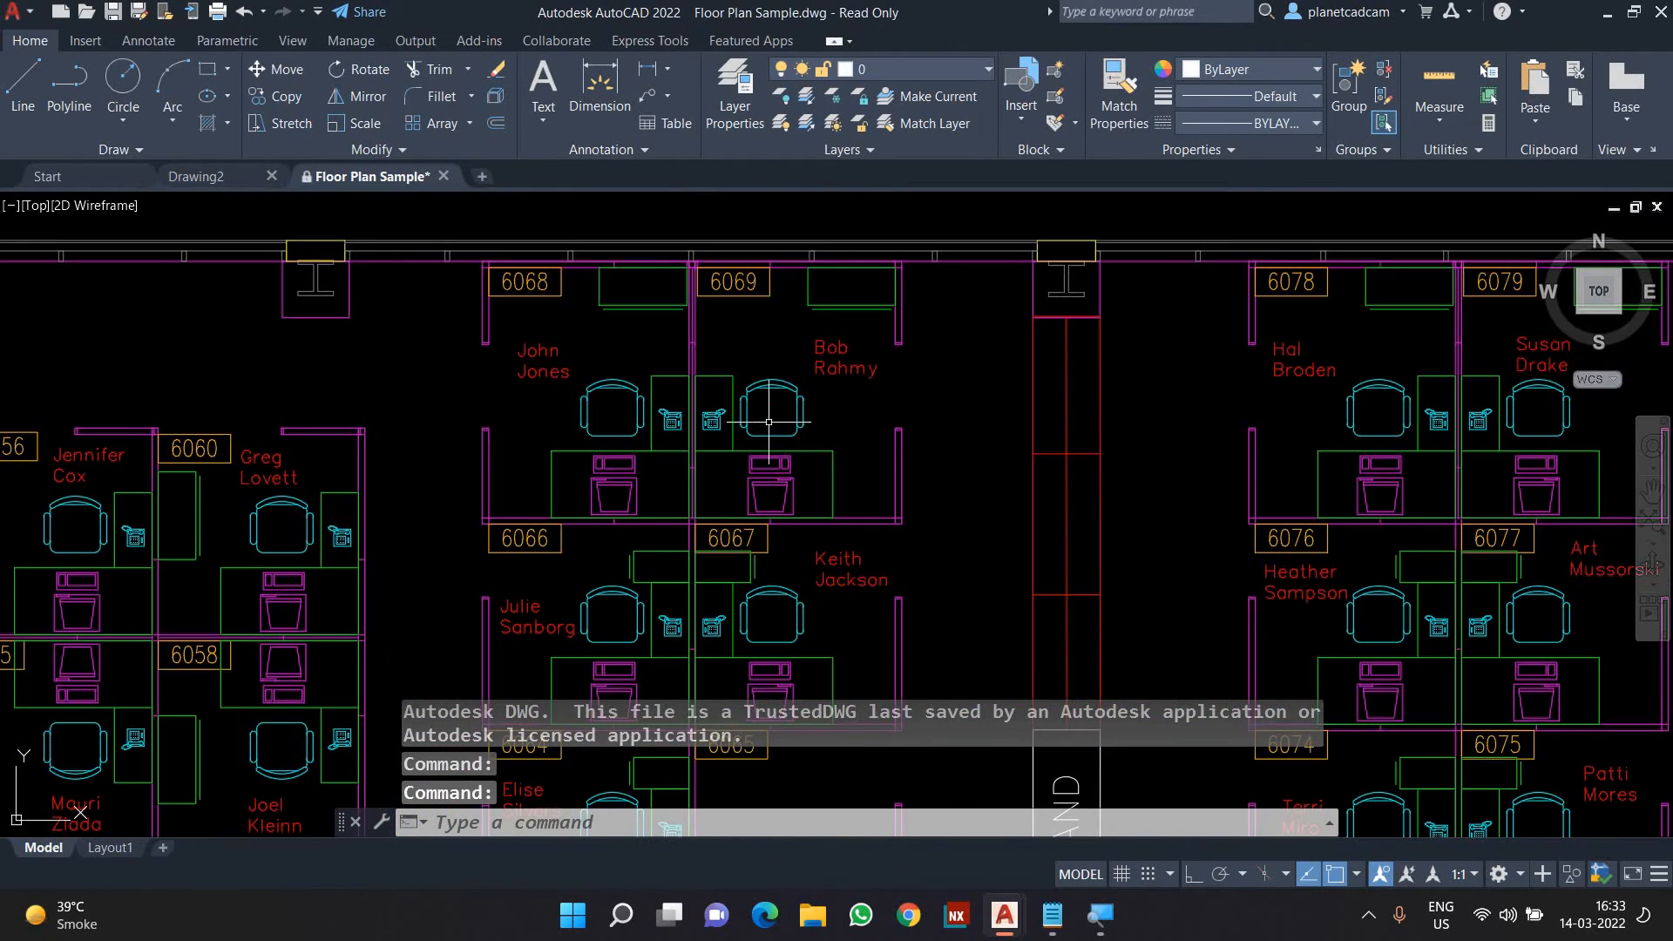
pyautogui.scroll(2, 782, 488)
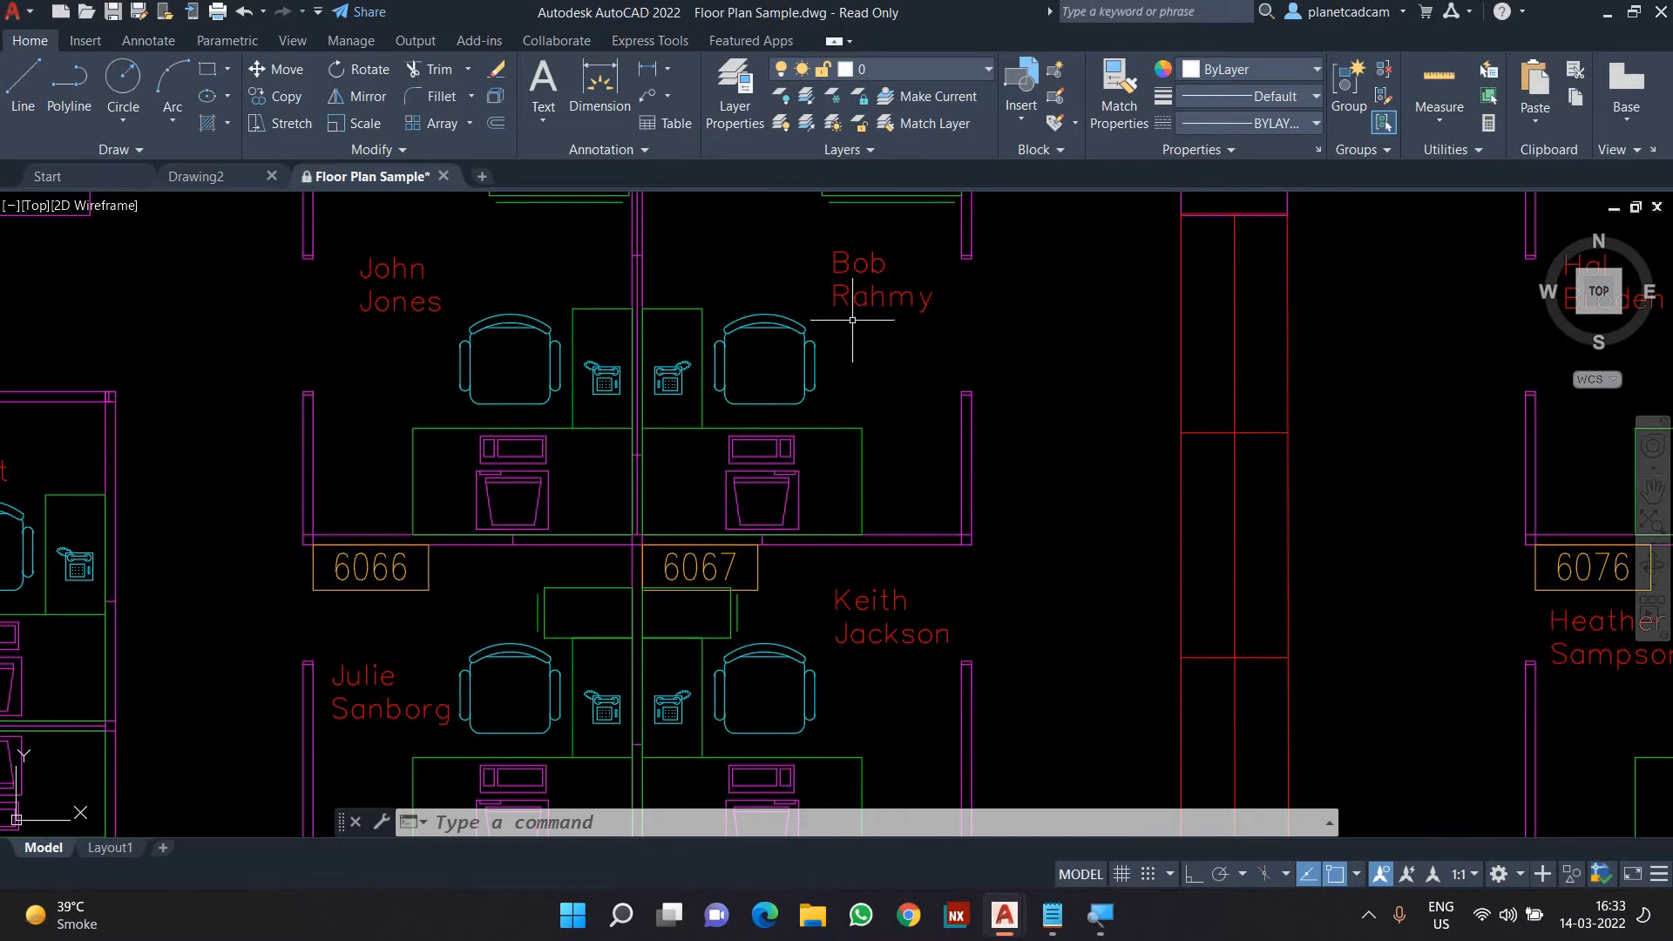
pyautogui.moveTo(852, 325); pyautogui.dragTo(857, 425, button='middle')
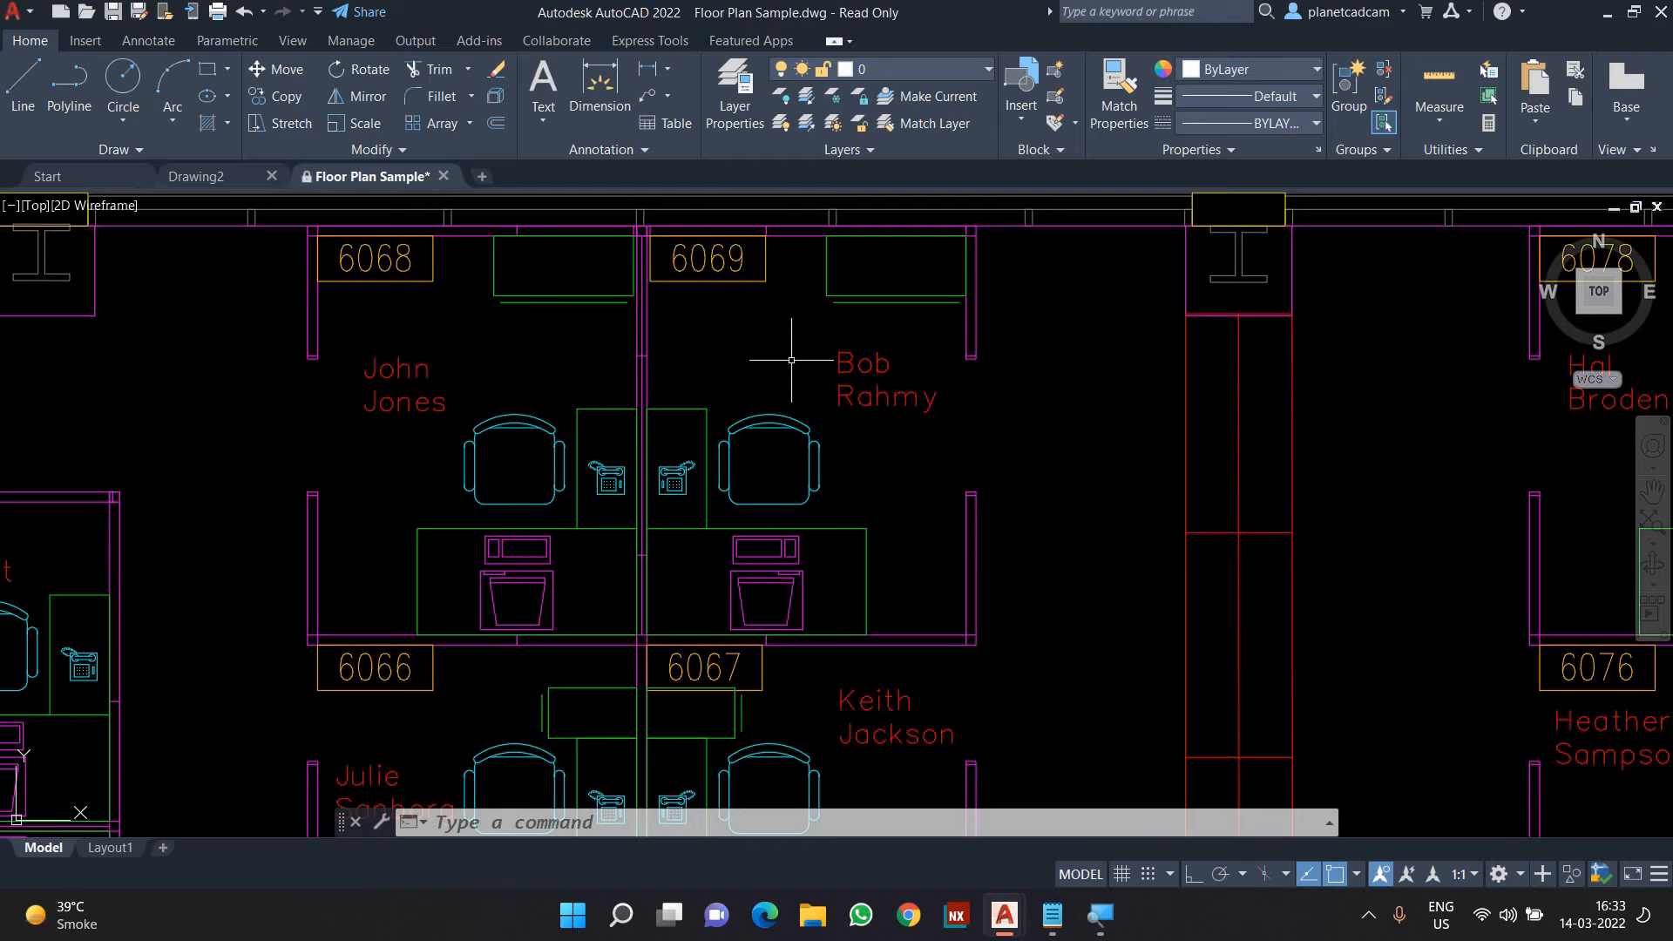
pyautogui.moveTo(791, 364); pyautogui.dragTo(807, 349, button='middle')
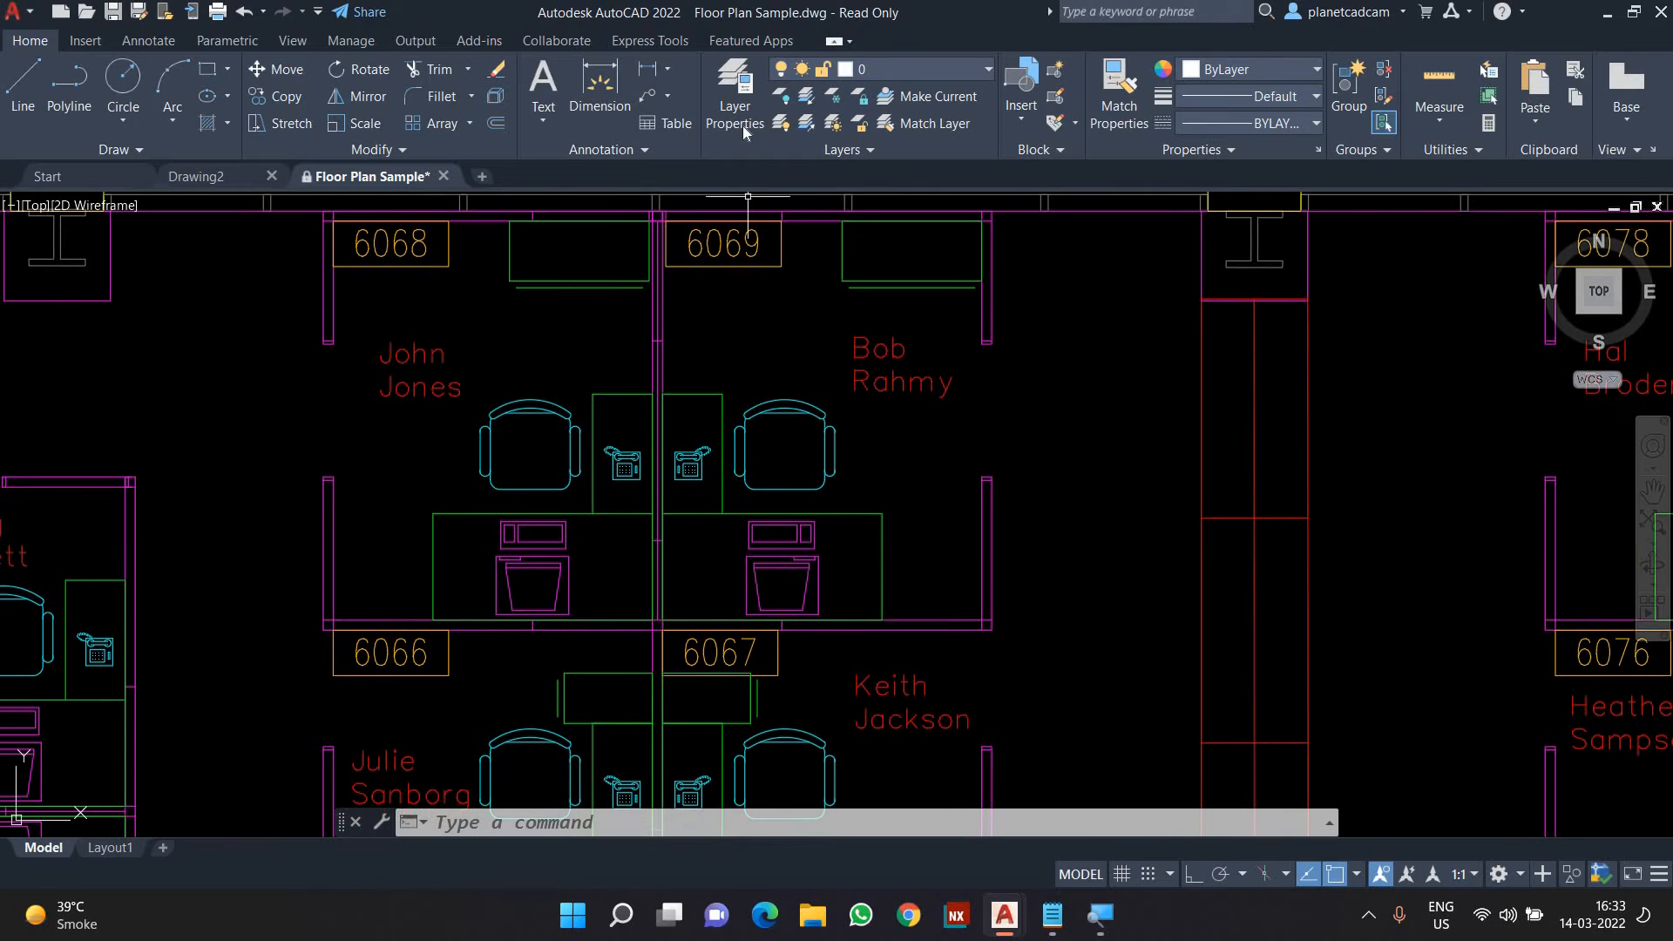
pyautogui.click(933, 65)
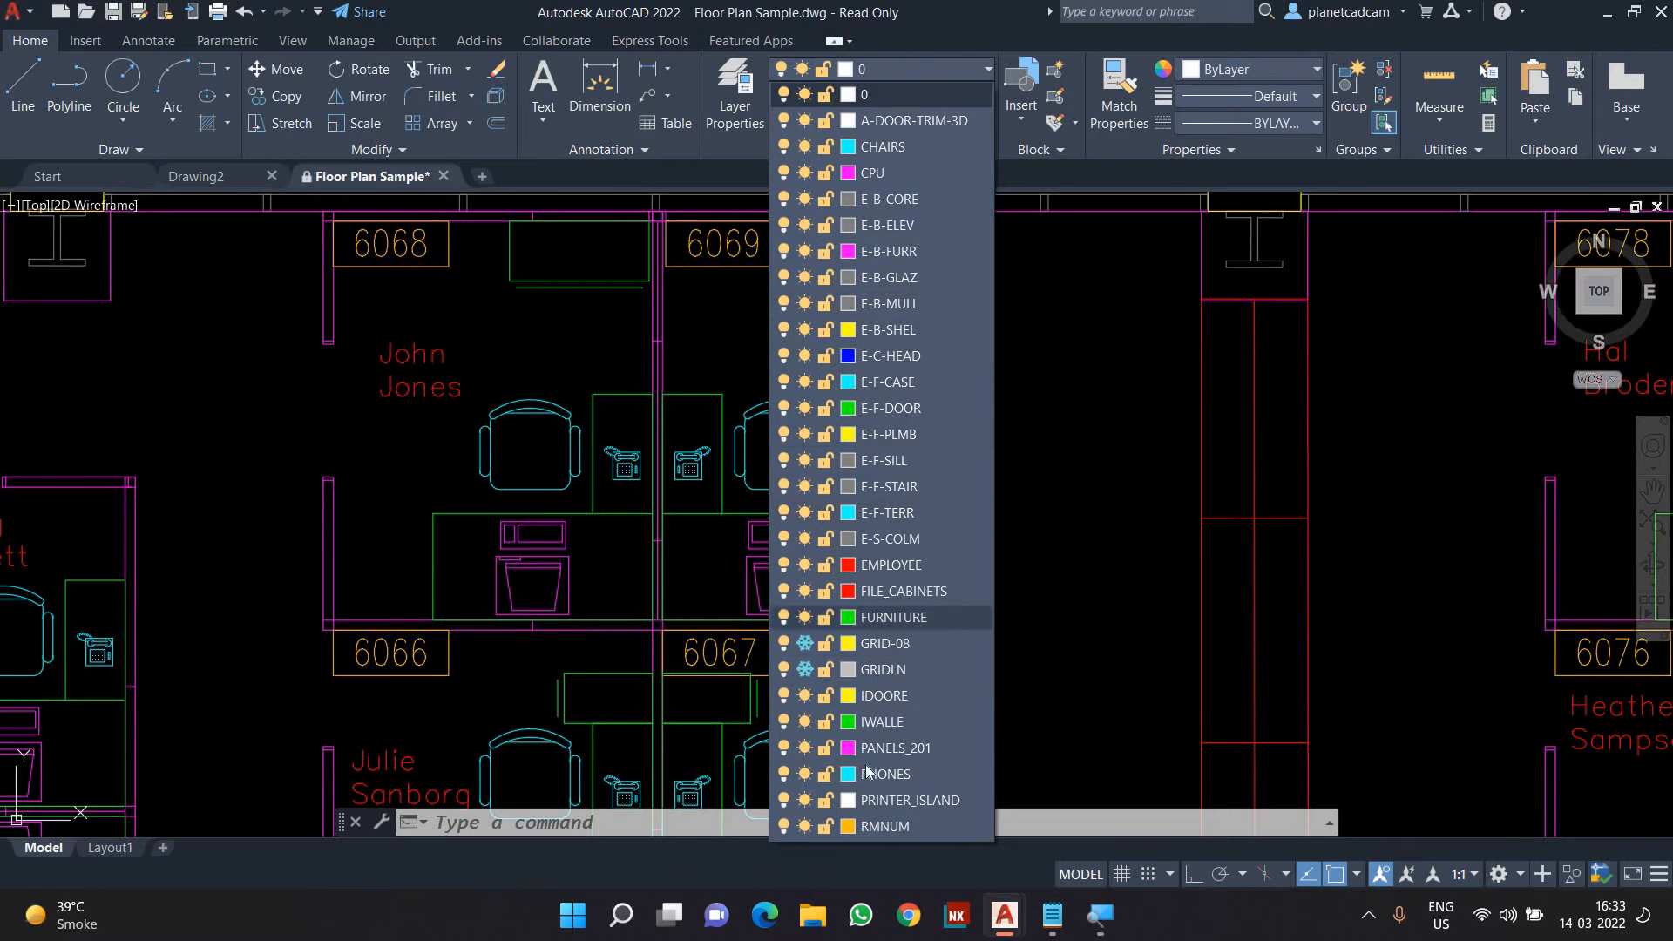
pyautogui.click(1057, 448)
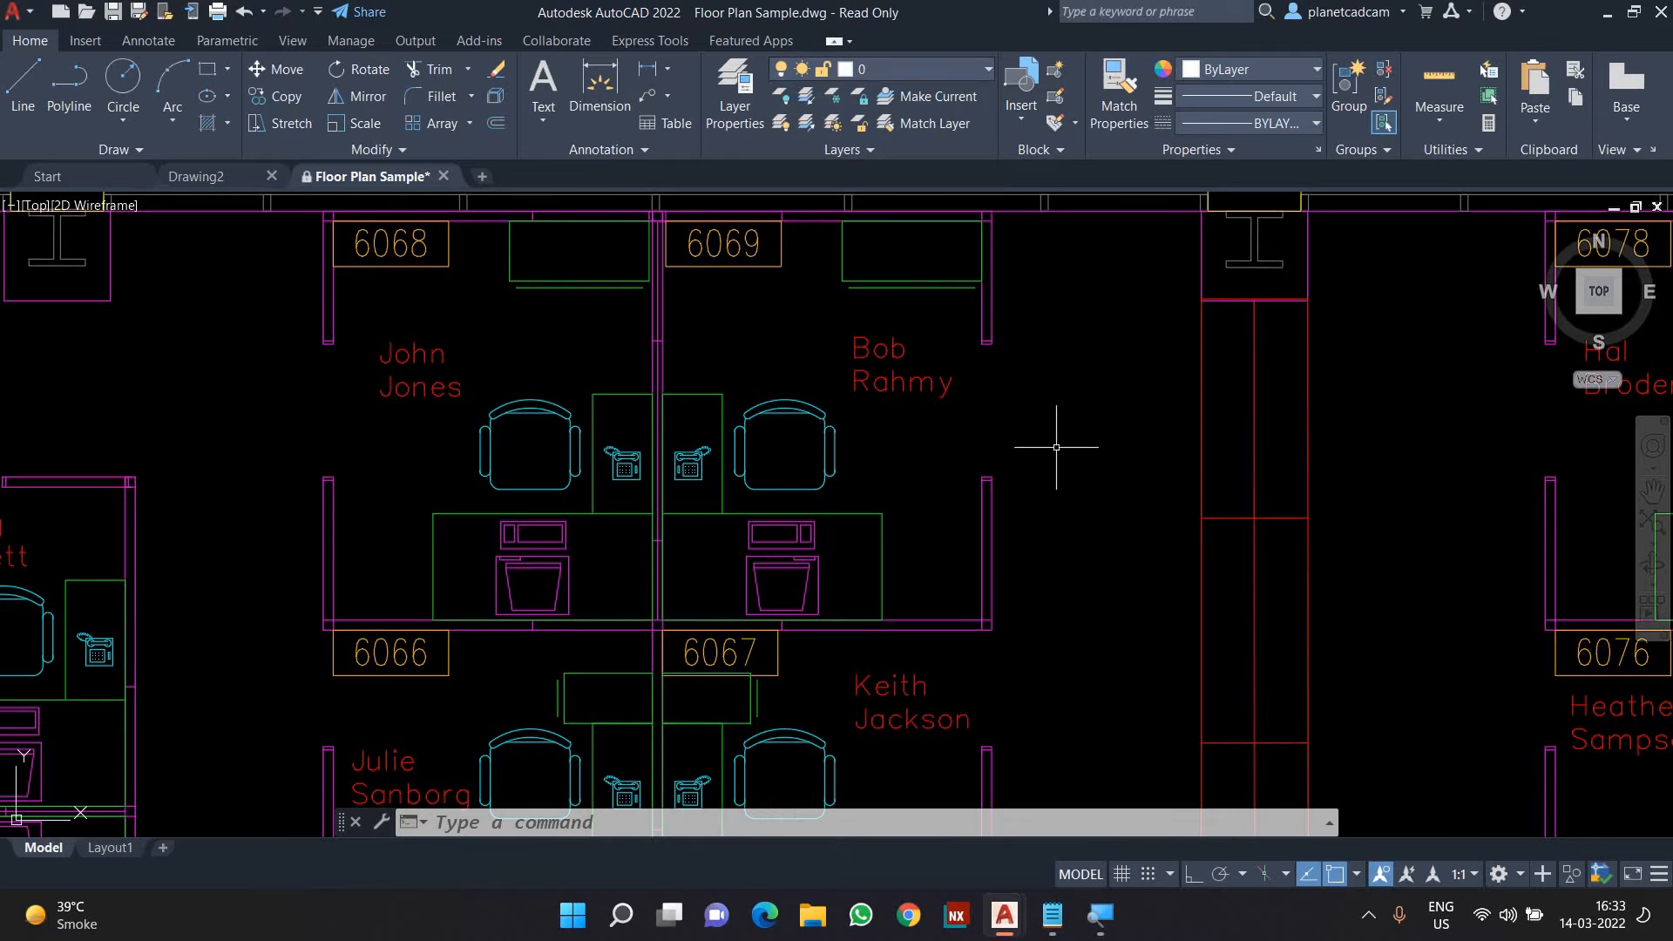
# Check which layer the chair in room 6069 belongs to, and clear the selection.
pyautogui.scroll(2, 861, 441)
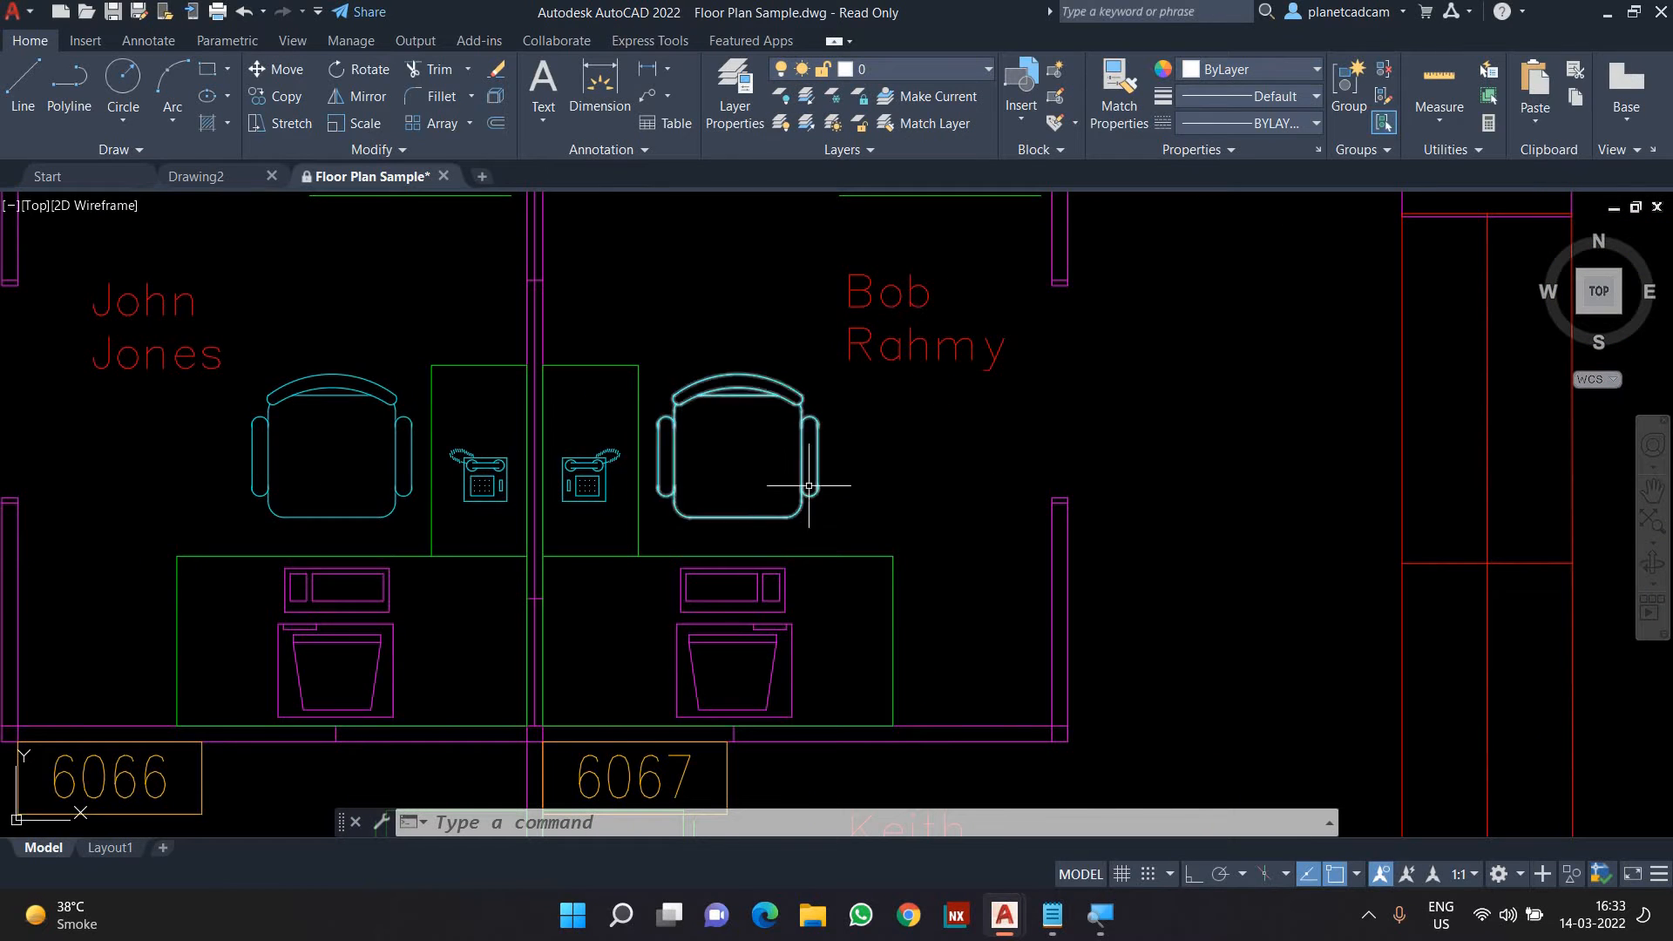
pyautogui.scroll(-2, 793, 476)
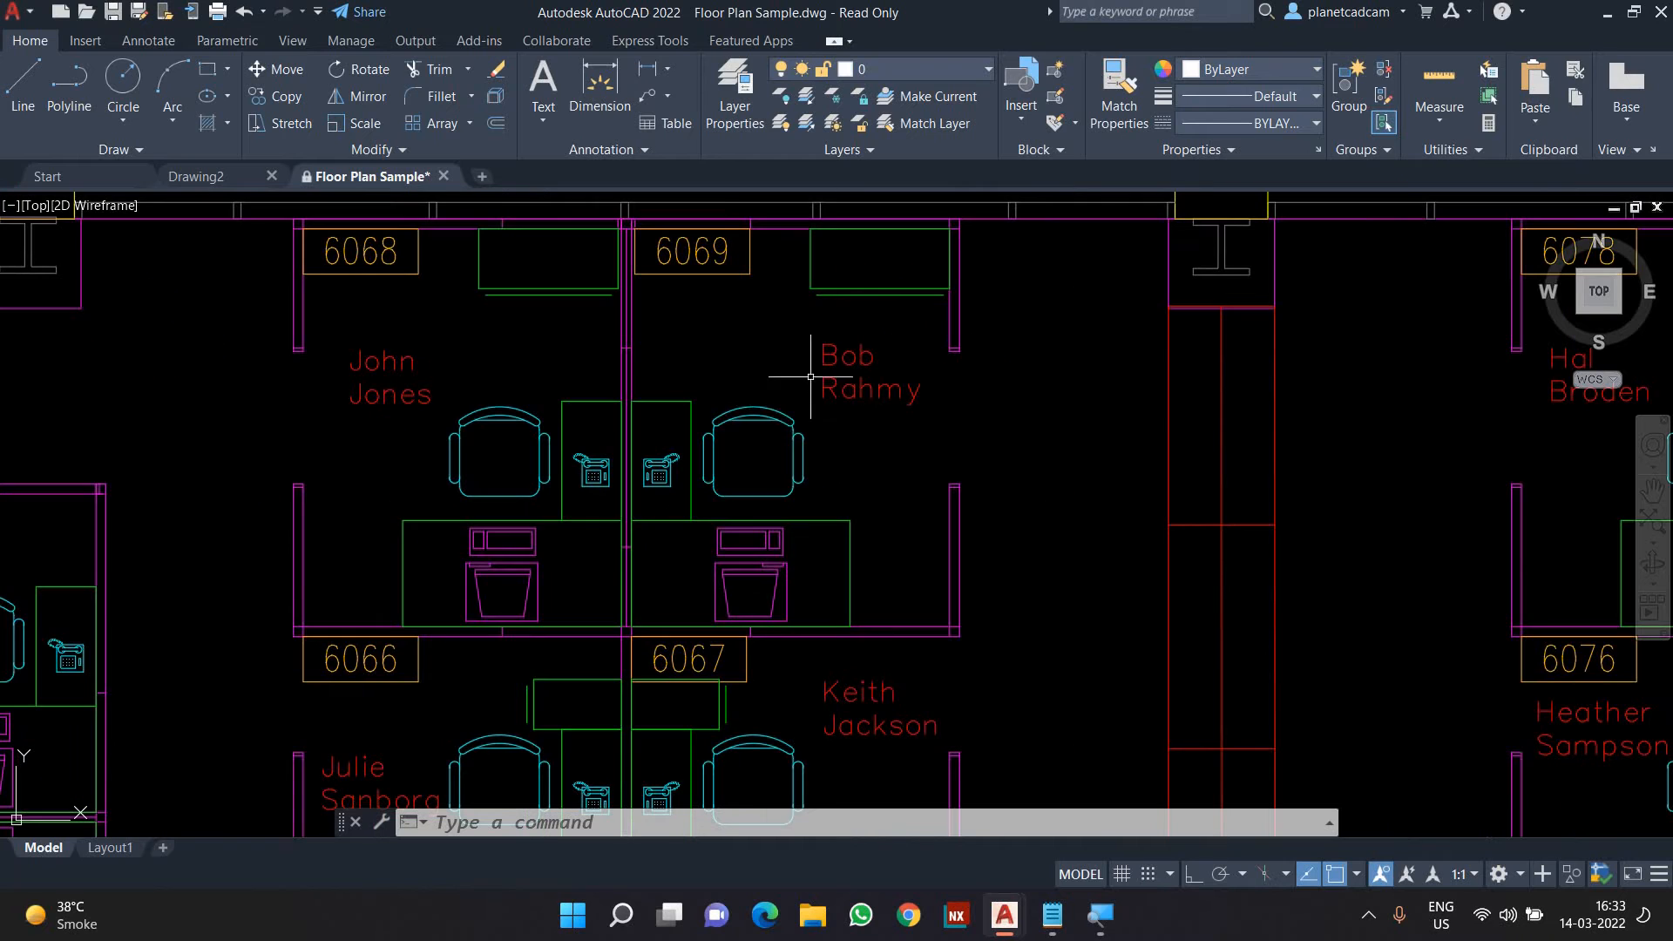
pyautogui.click(756, 430)
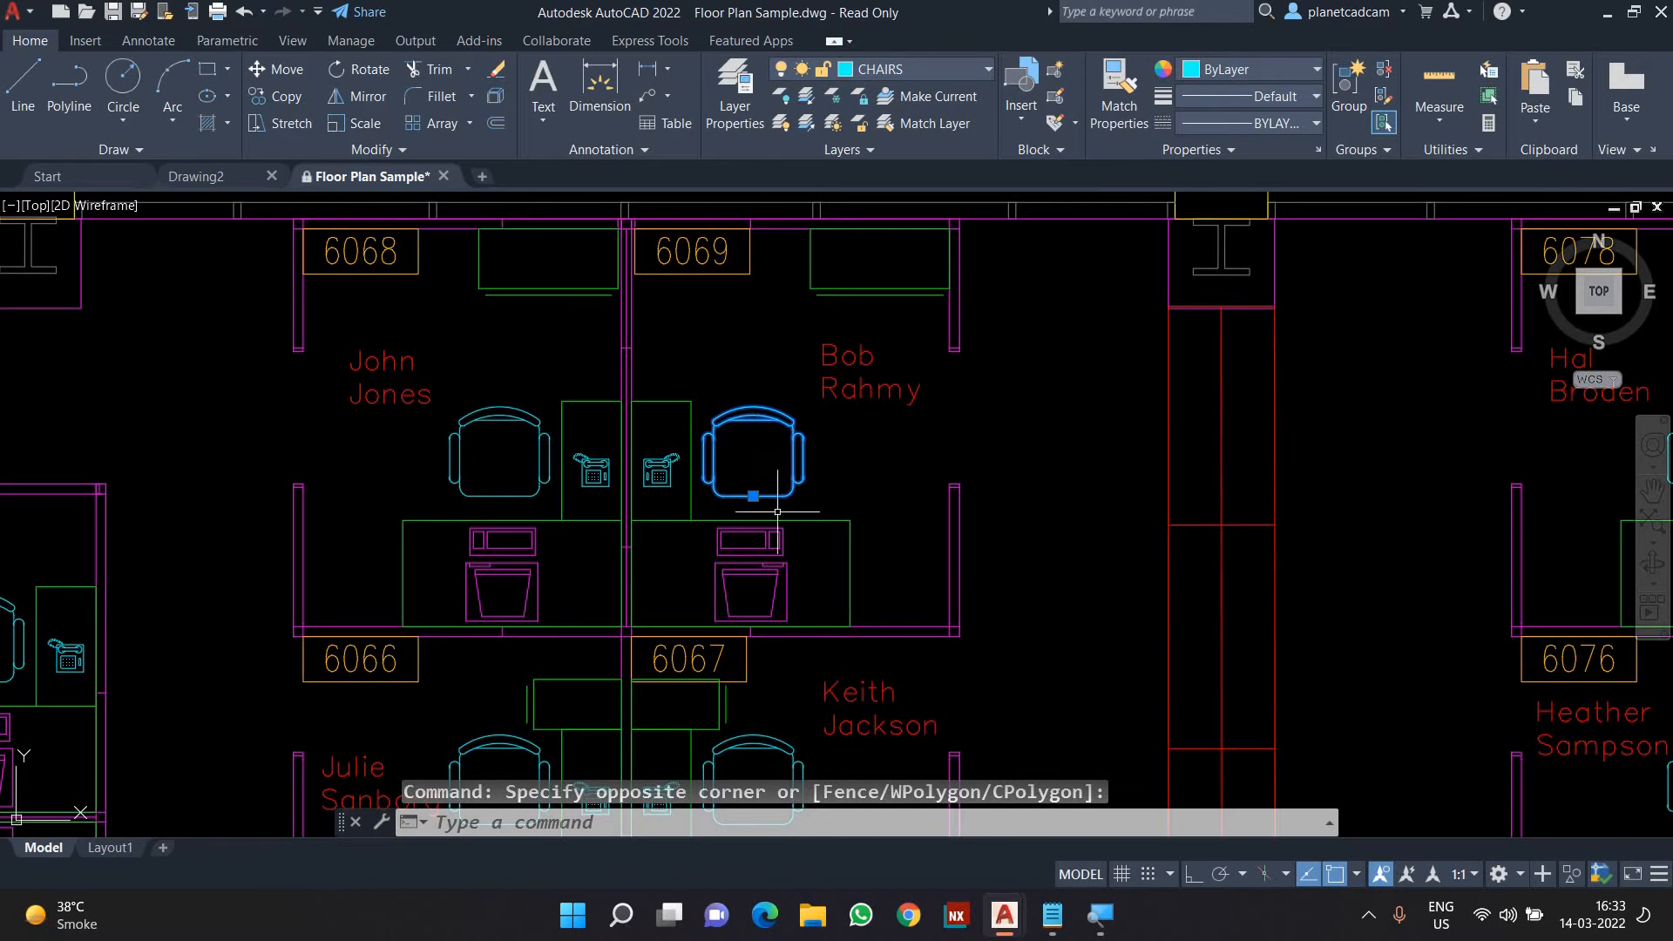
pyautogui.press('Escape')
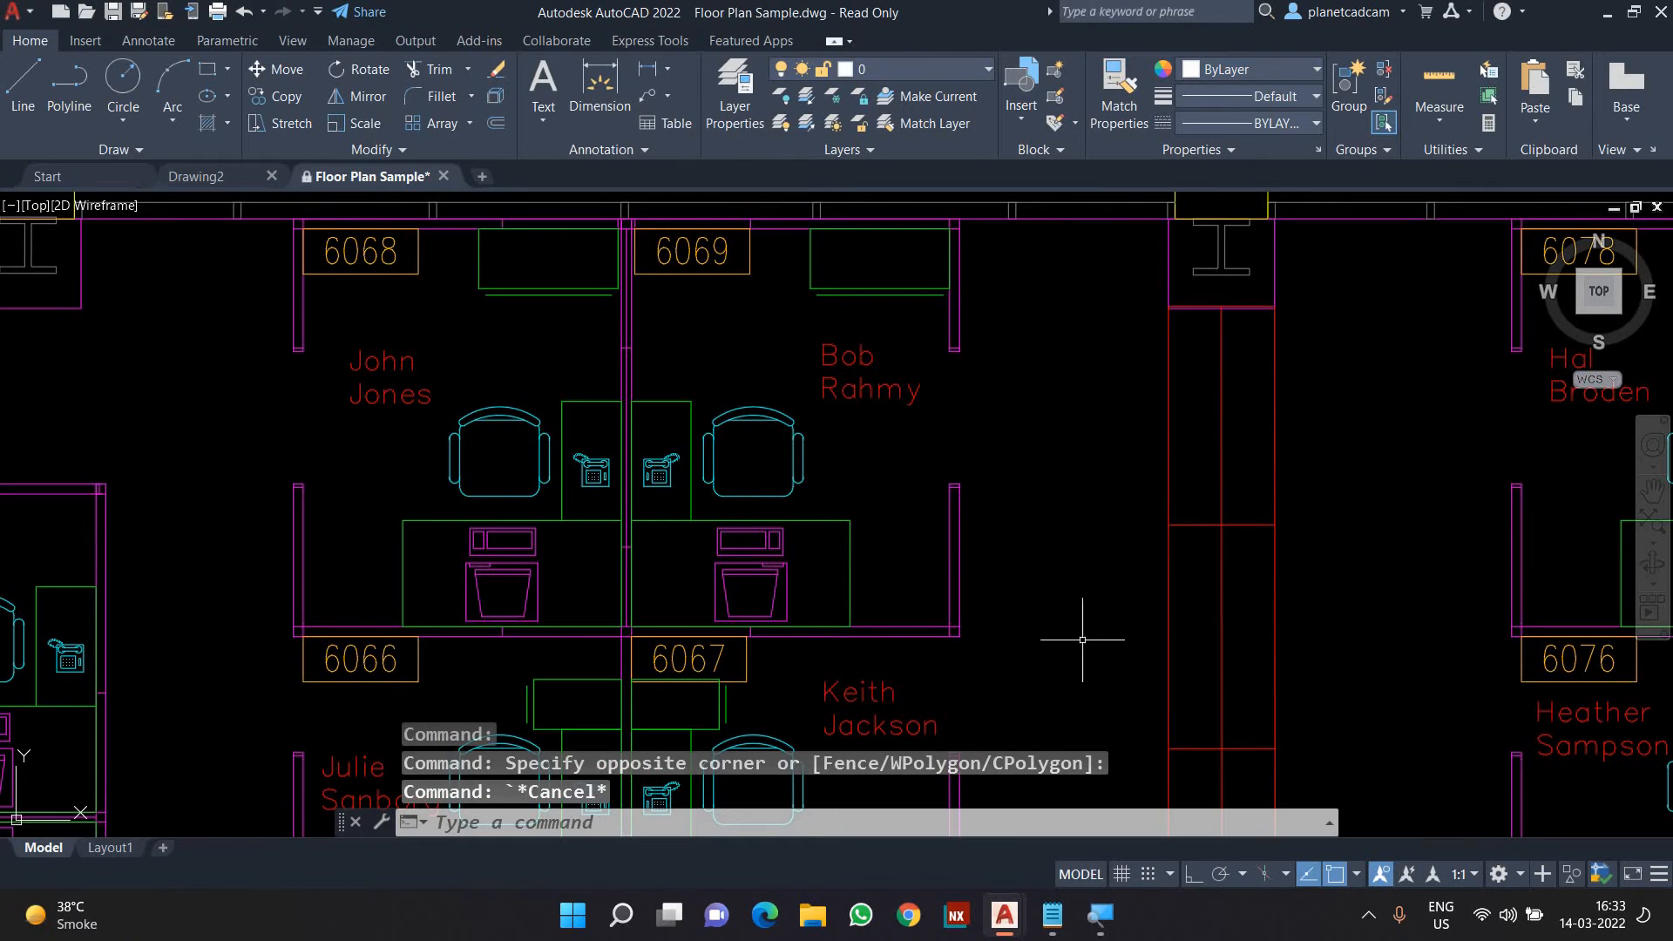
# Draw a circle in the empty space above rooms 6068 and 6069.
pyautogui.scroll(-4, 1046, 632)
pyautogui.moveTo(1017, 616); pyautogui.dragTo(985, 550, button='middle')
pyautogui.scroll(4, 885, 475)
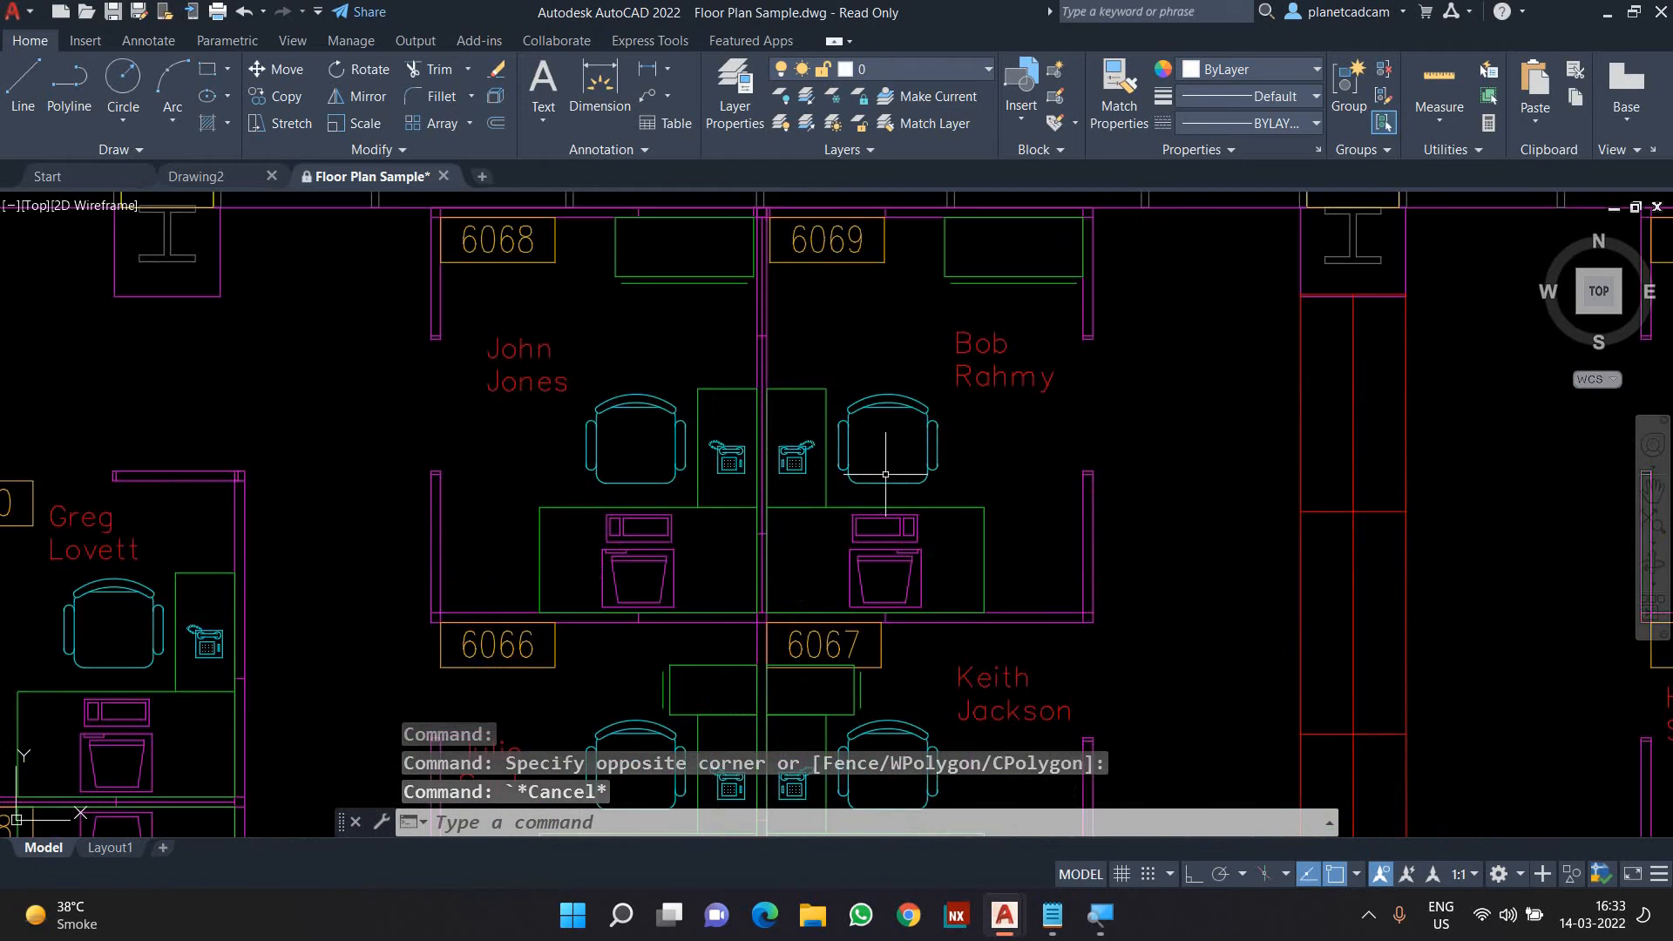
pyautogui.moveTo(893, 463); pyautogui.dragTo(962, 812, button='middle')
pyautogui.write('c')
pyautogui.press('Return')
pyautogui.click(803, 309)
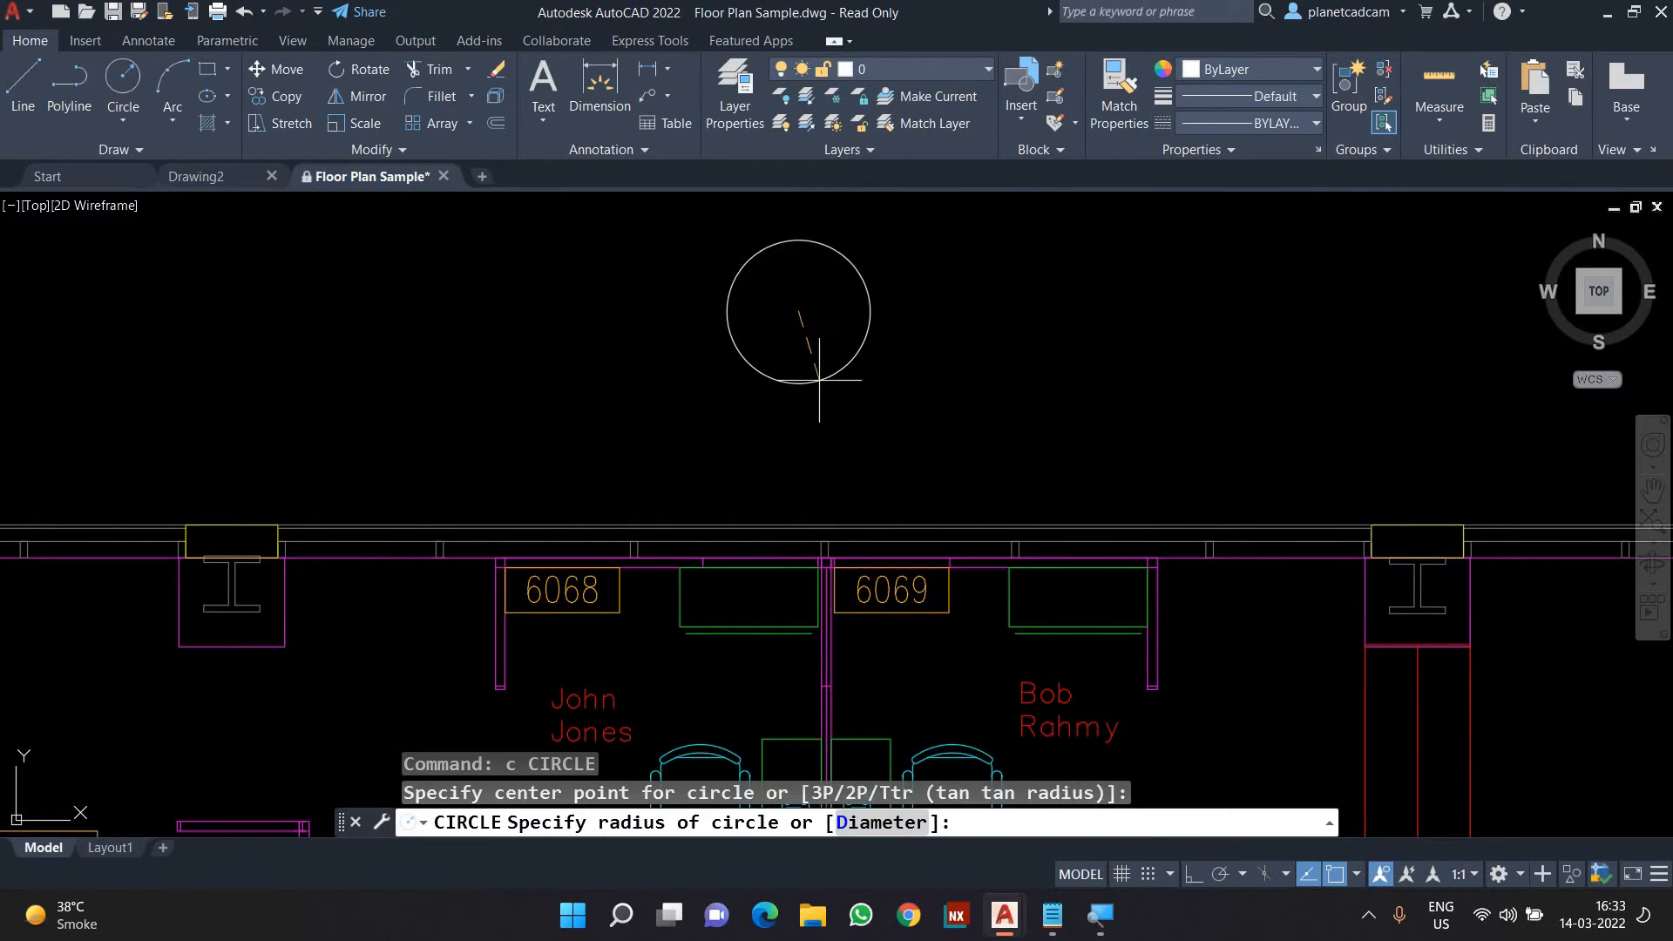
pyautogui.click(851, 354)
# Set the circle's object color to green.
pyautogui.scroll(2, 837, 262)
pyautogui.moveTo(829, 258); pyautogui.dragTo(815, 280)
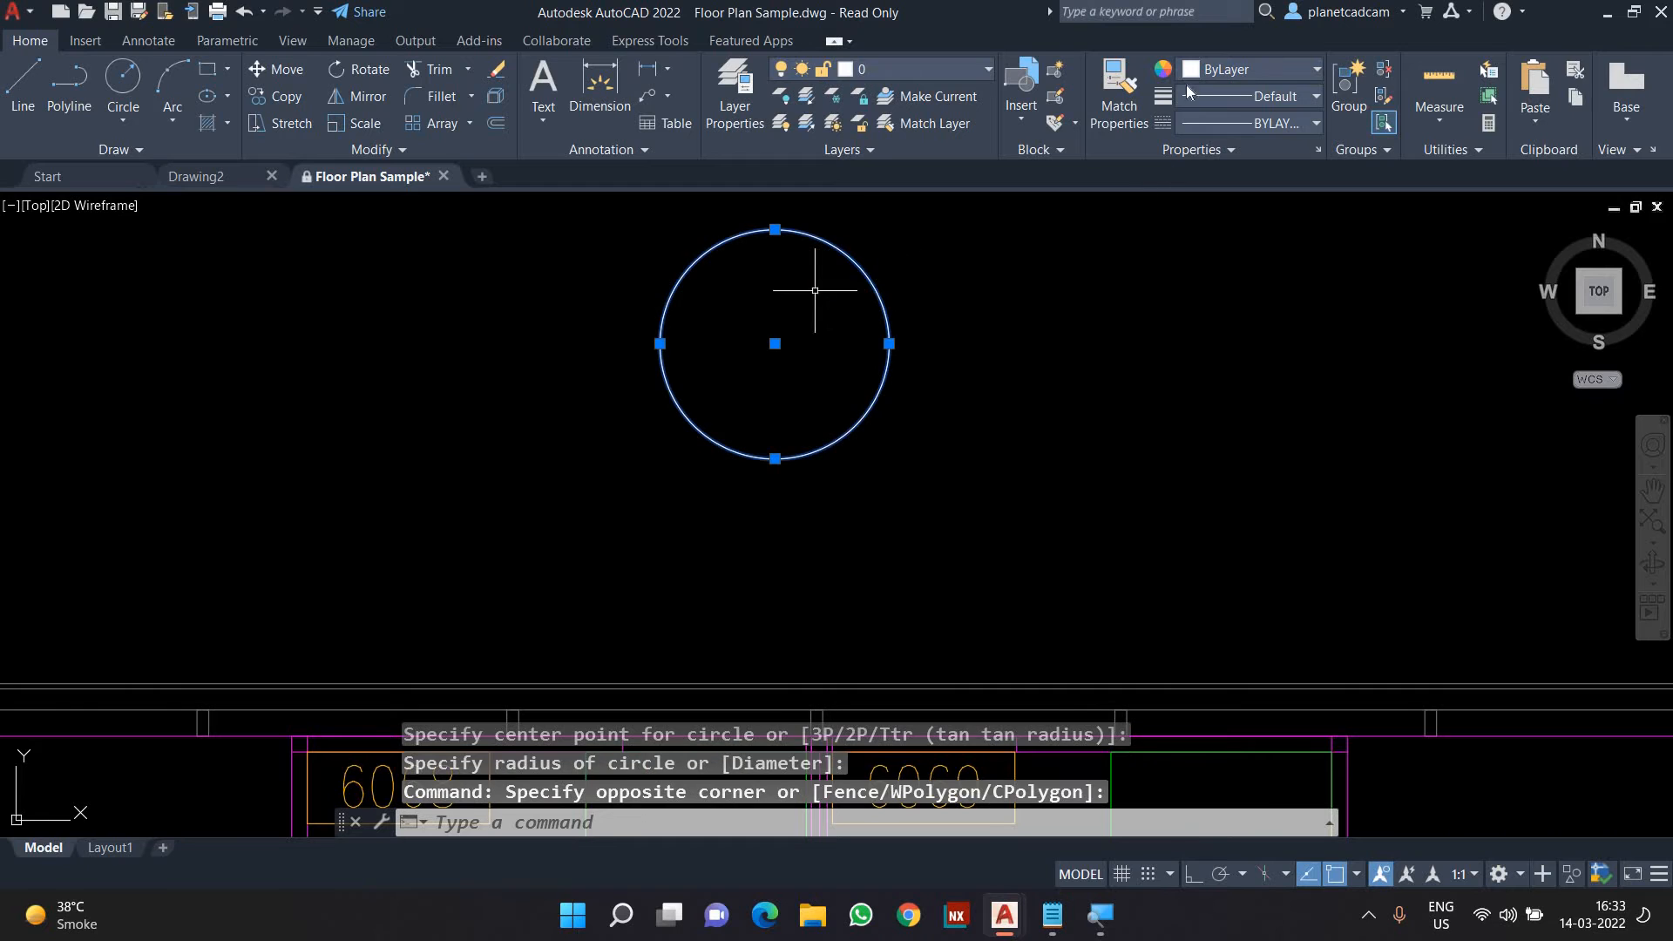
pyautogui.click(1231, 69)
pyautogui.click(1234, 277)
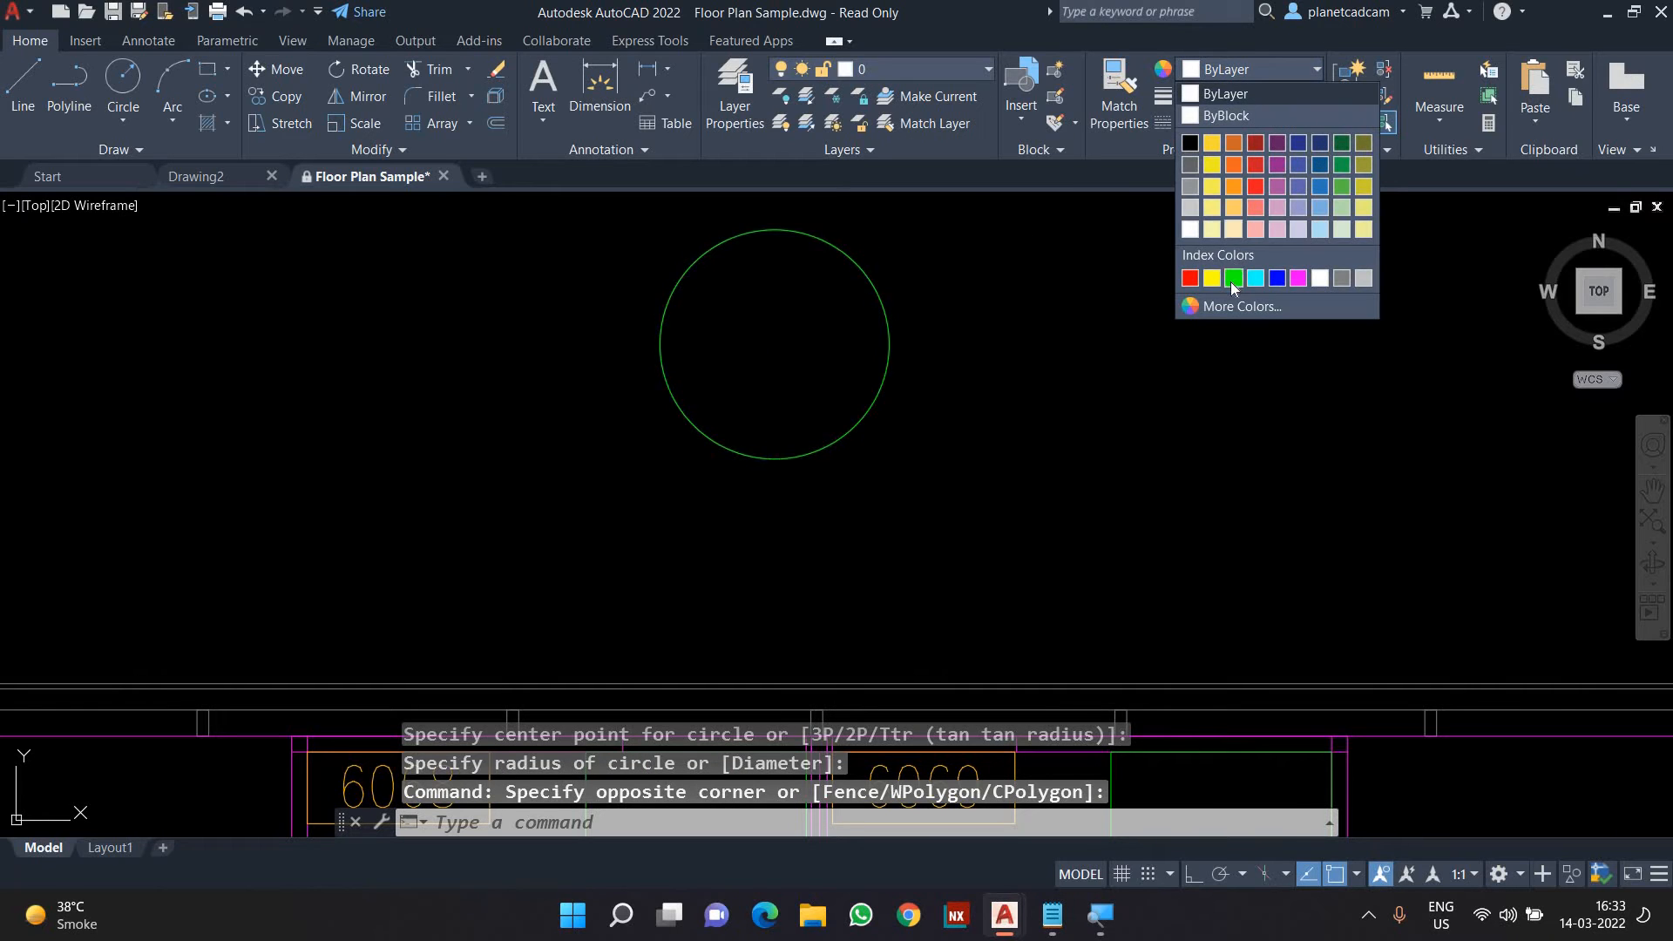
pyautogui.press('Escape')
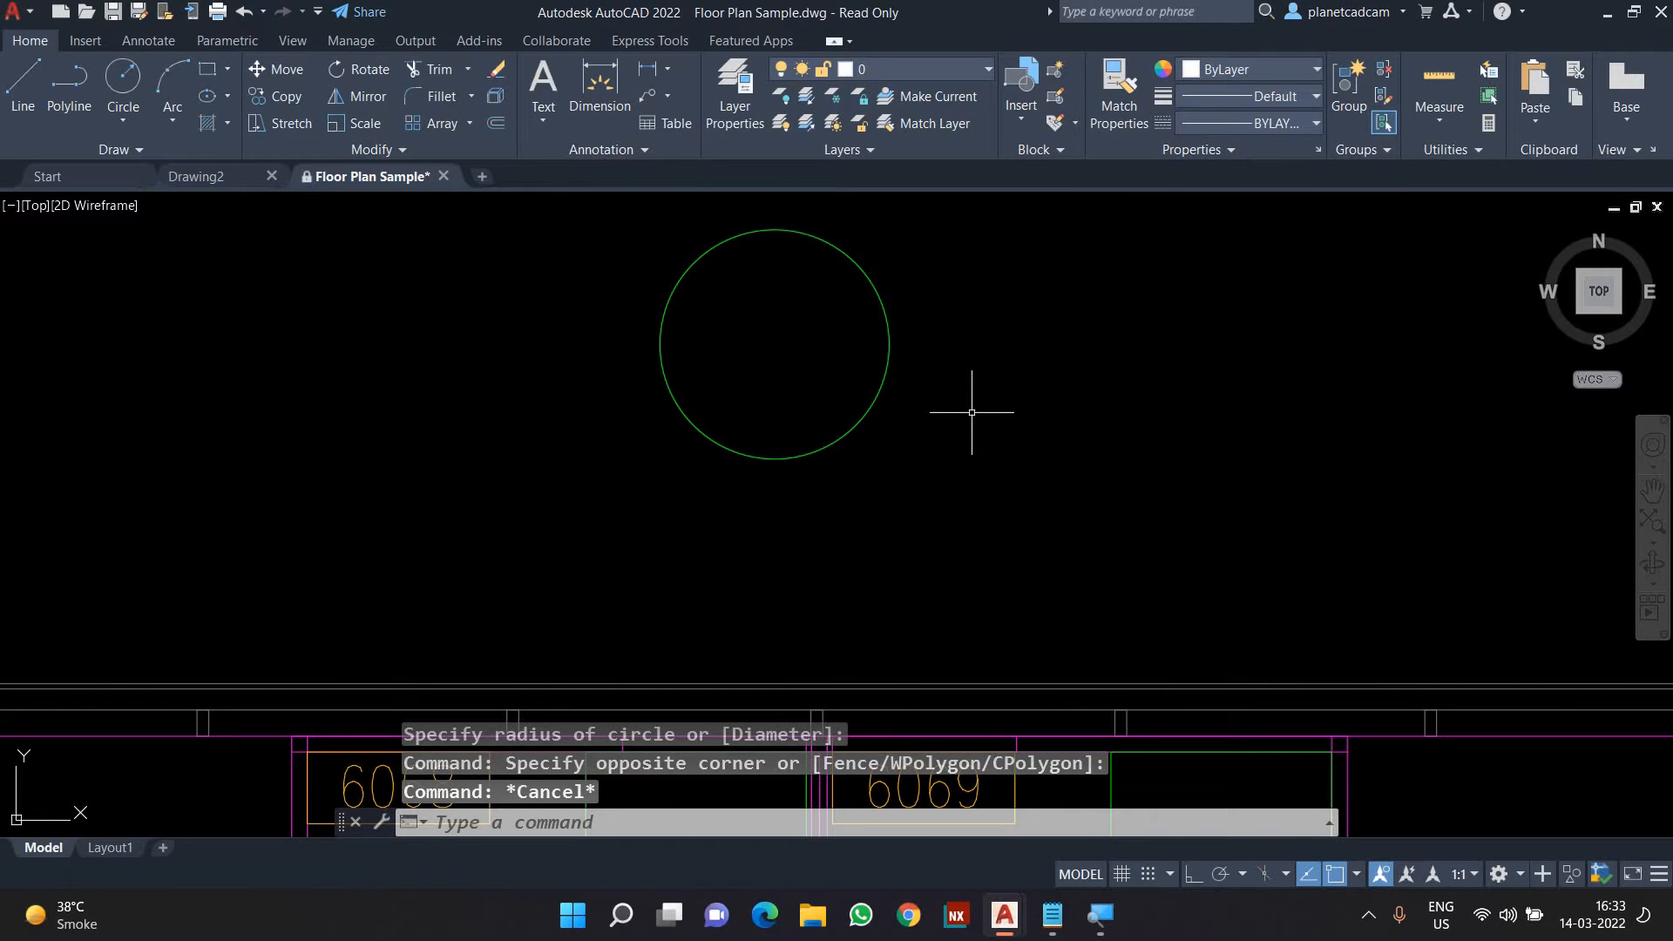
# Undo the circle's color change and delete the circle above the floor plan.
pyautogui.hotkey('ctrl', 'z')
pyautogui.scroll(-3, 946, 398)
pyautogui.click(947, 397)
pyautogui.click(868, 340)
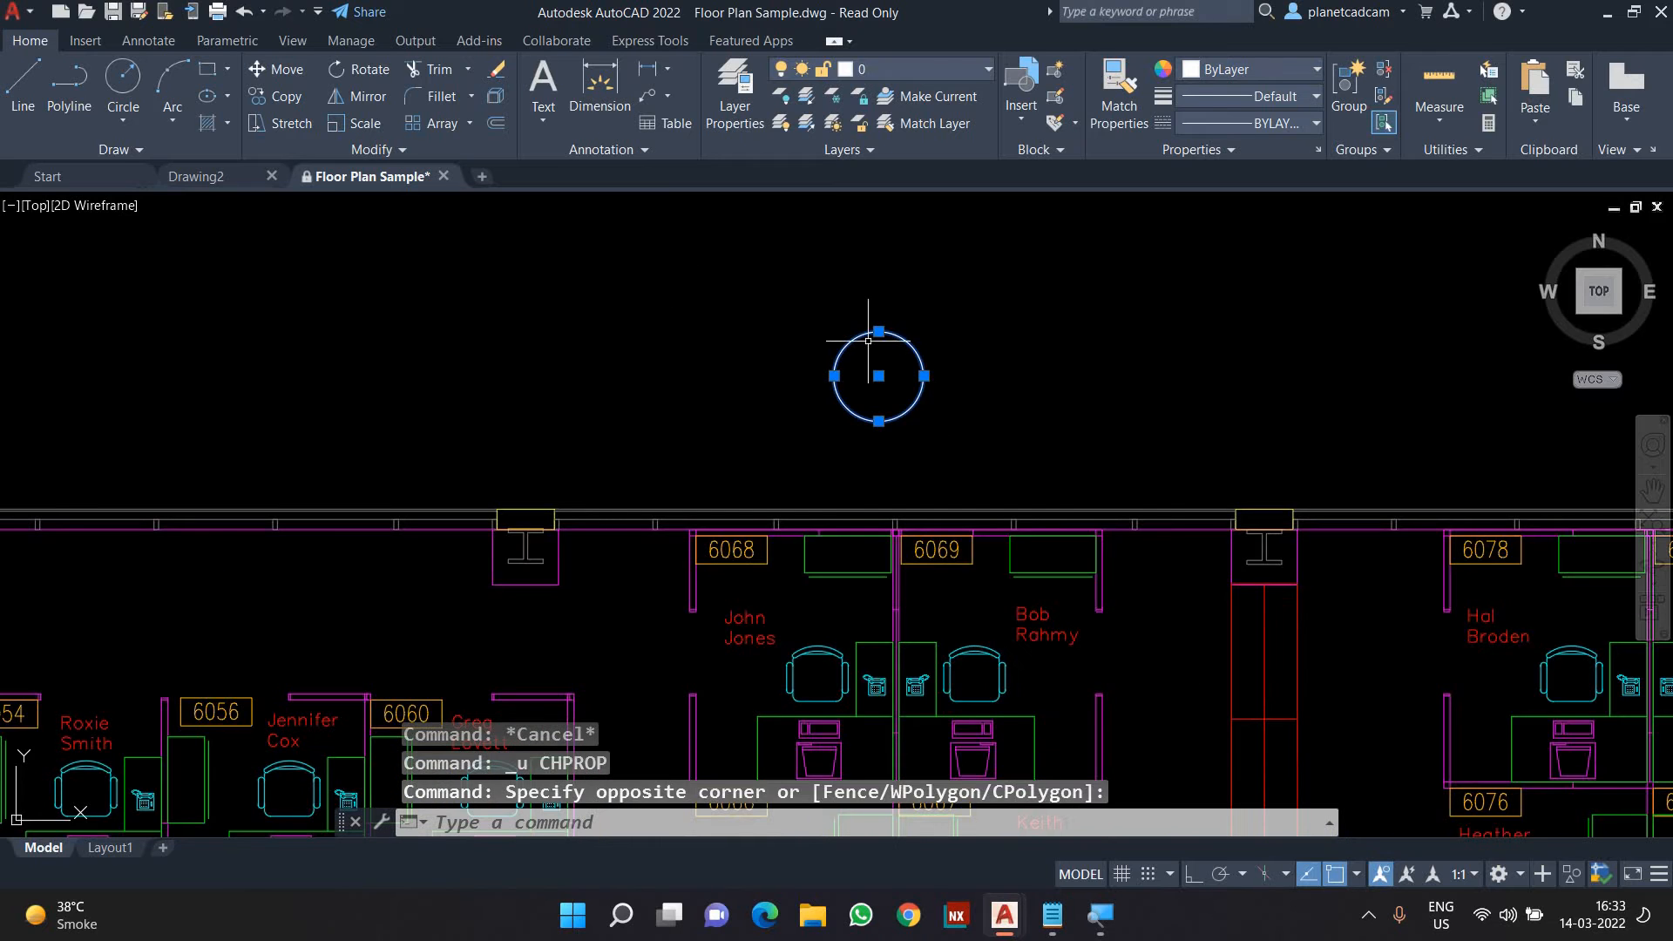
pyautogui.press('Delete')
# Set the CHAIRS layer's color to blue in the layer properties.
pyautogui.moveTo(889, 523); pyautogui.dragTo(1060, 368, button='middle')
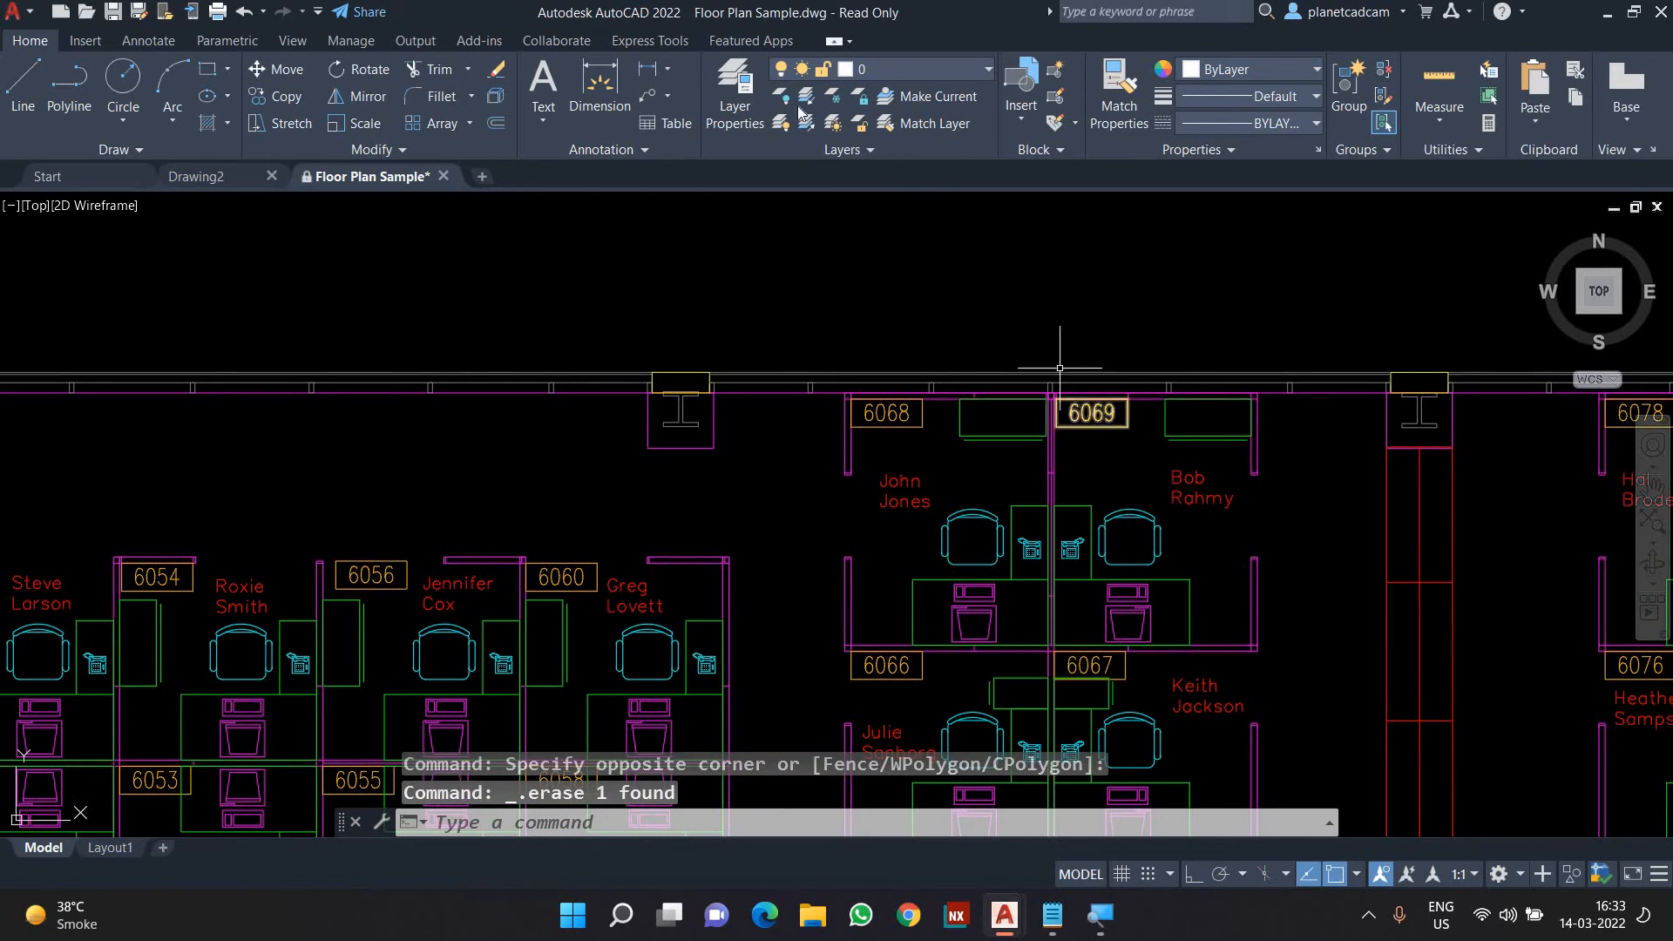
pyautogui.click(734, 92)
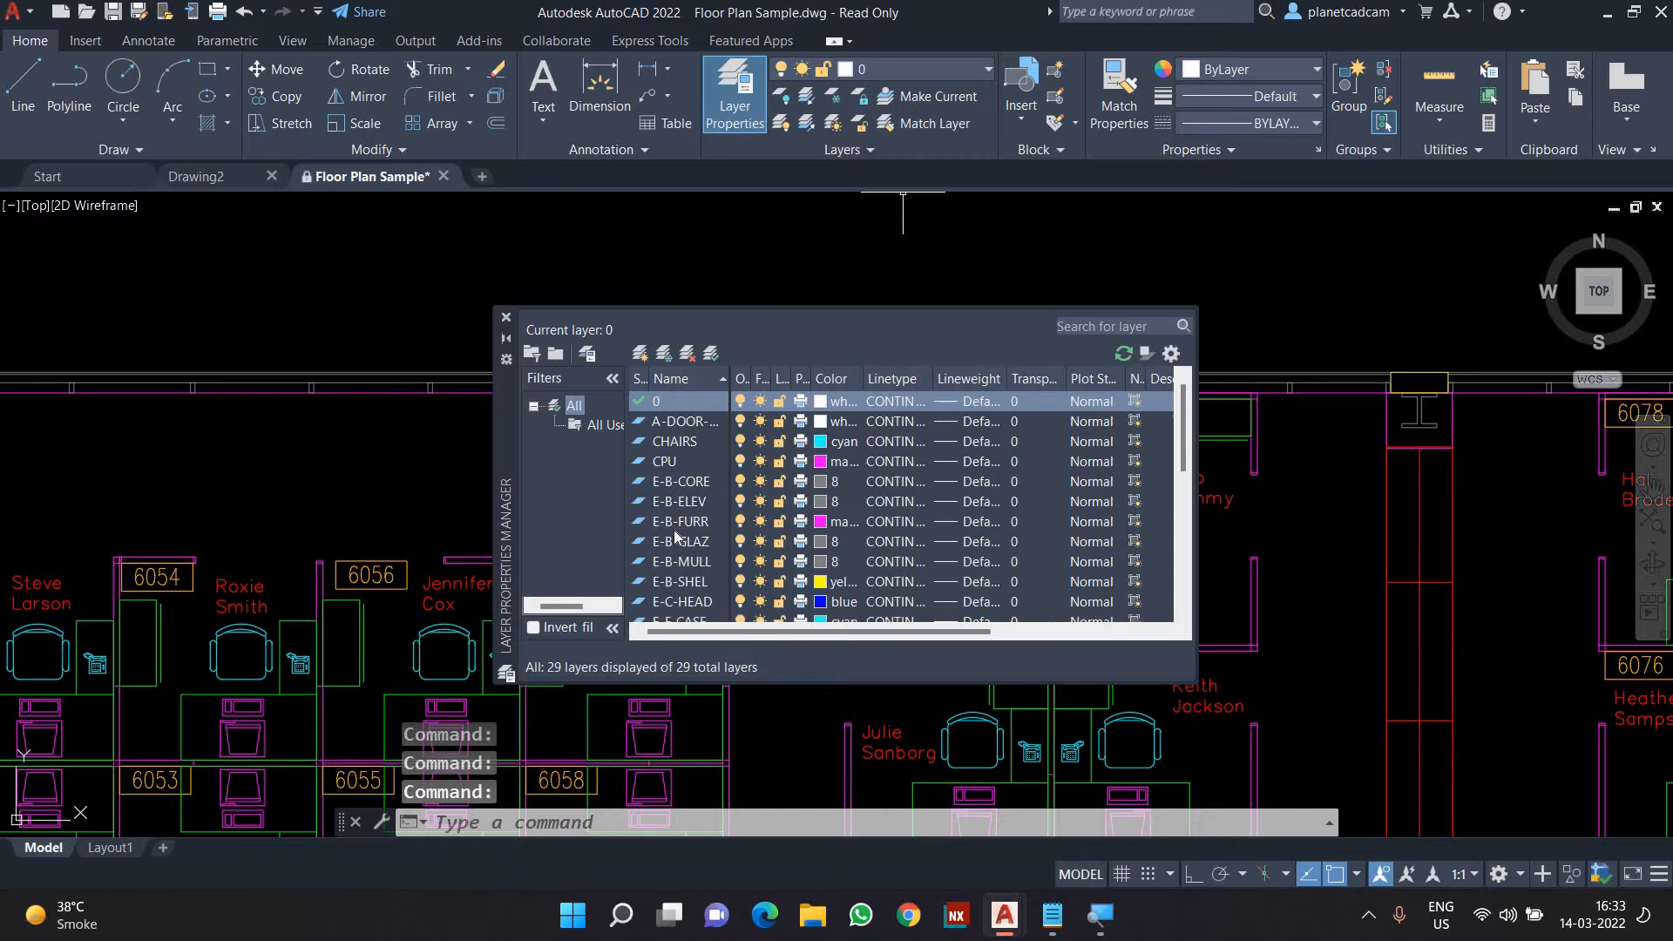
pyautogui.click(680, 443)
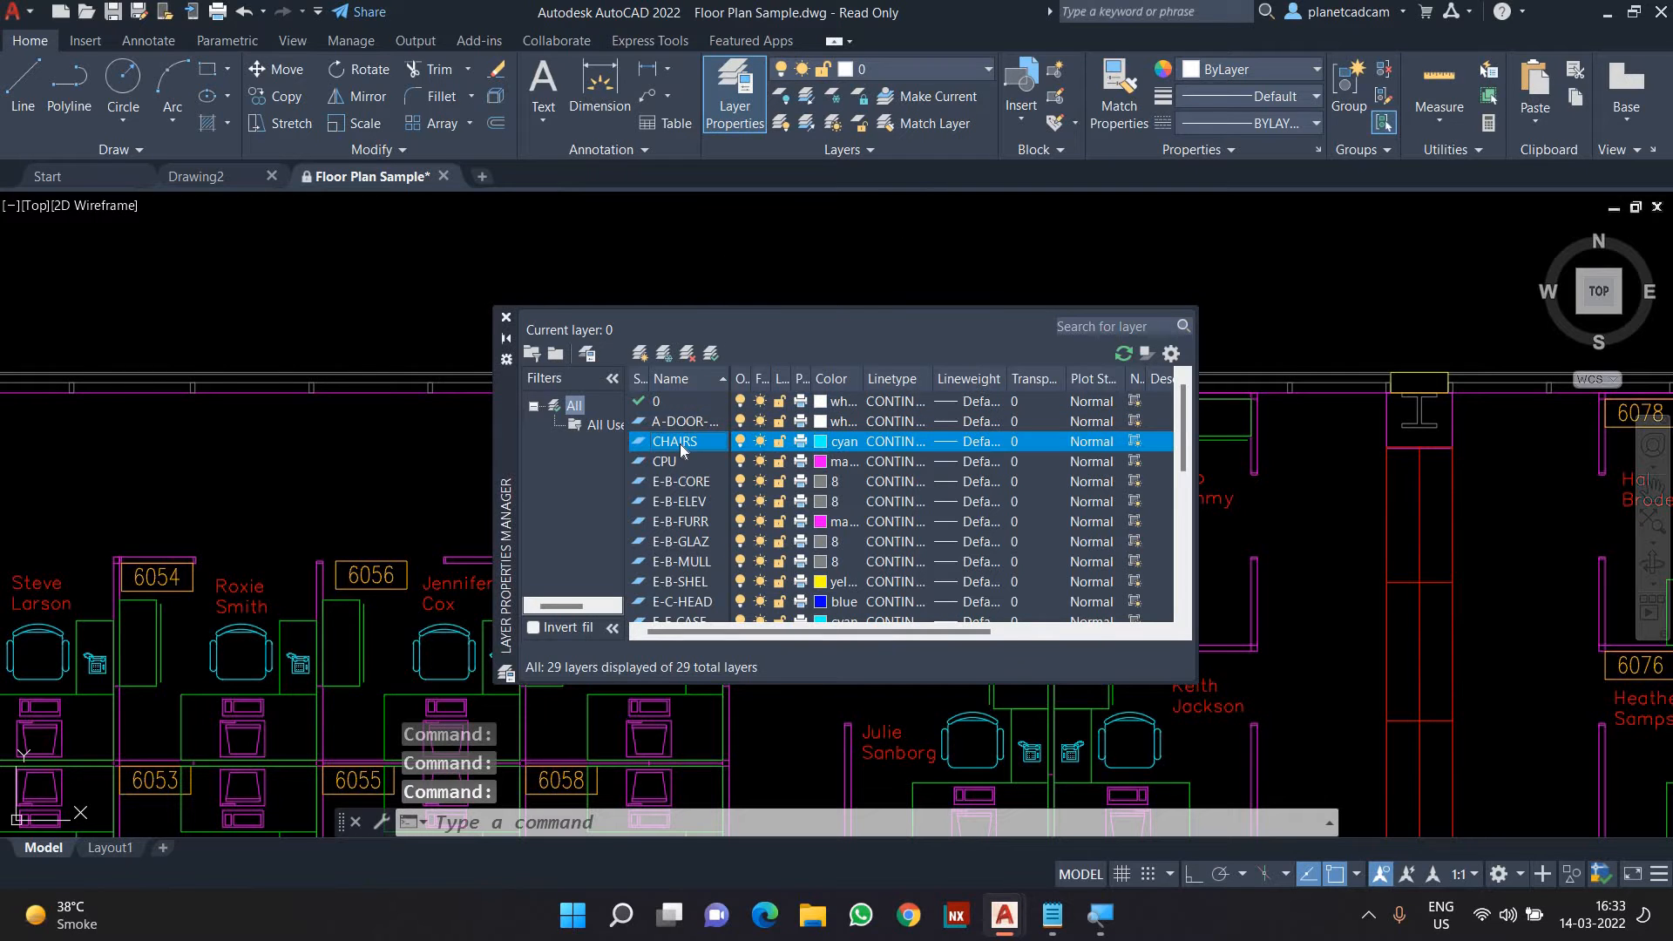
pyautogui.click(822, 441)
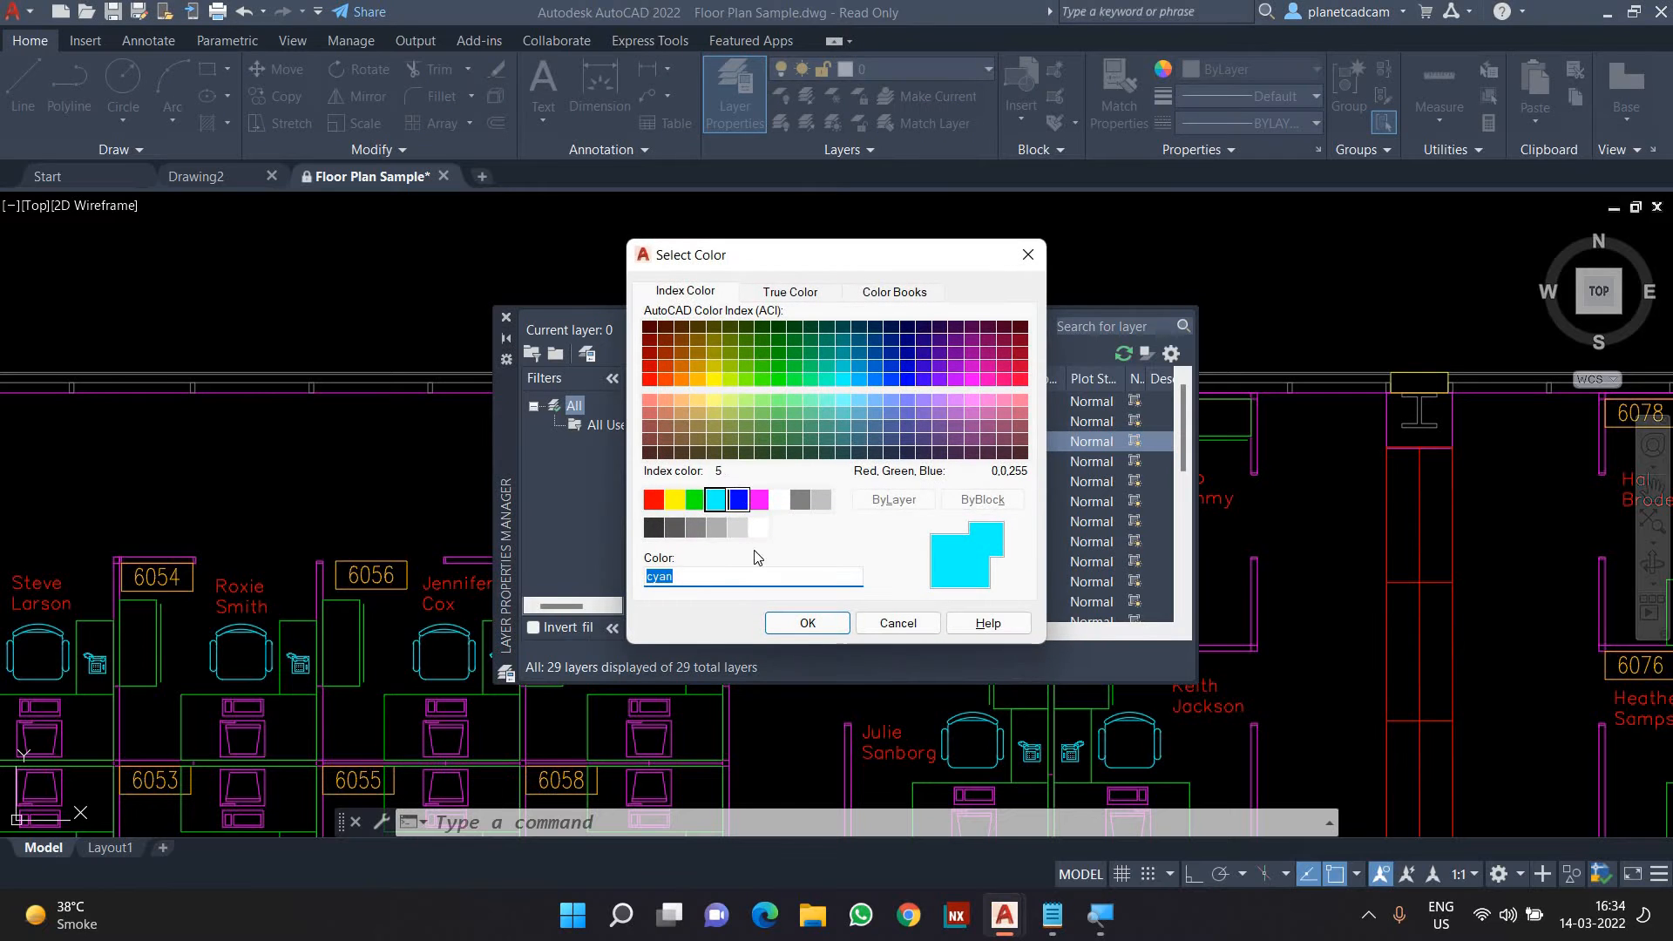
pyautogui.click(737, 499)
pyautogui.click(814, 627)
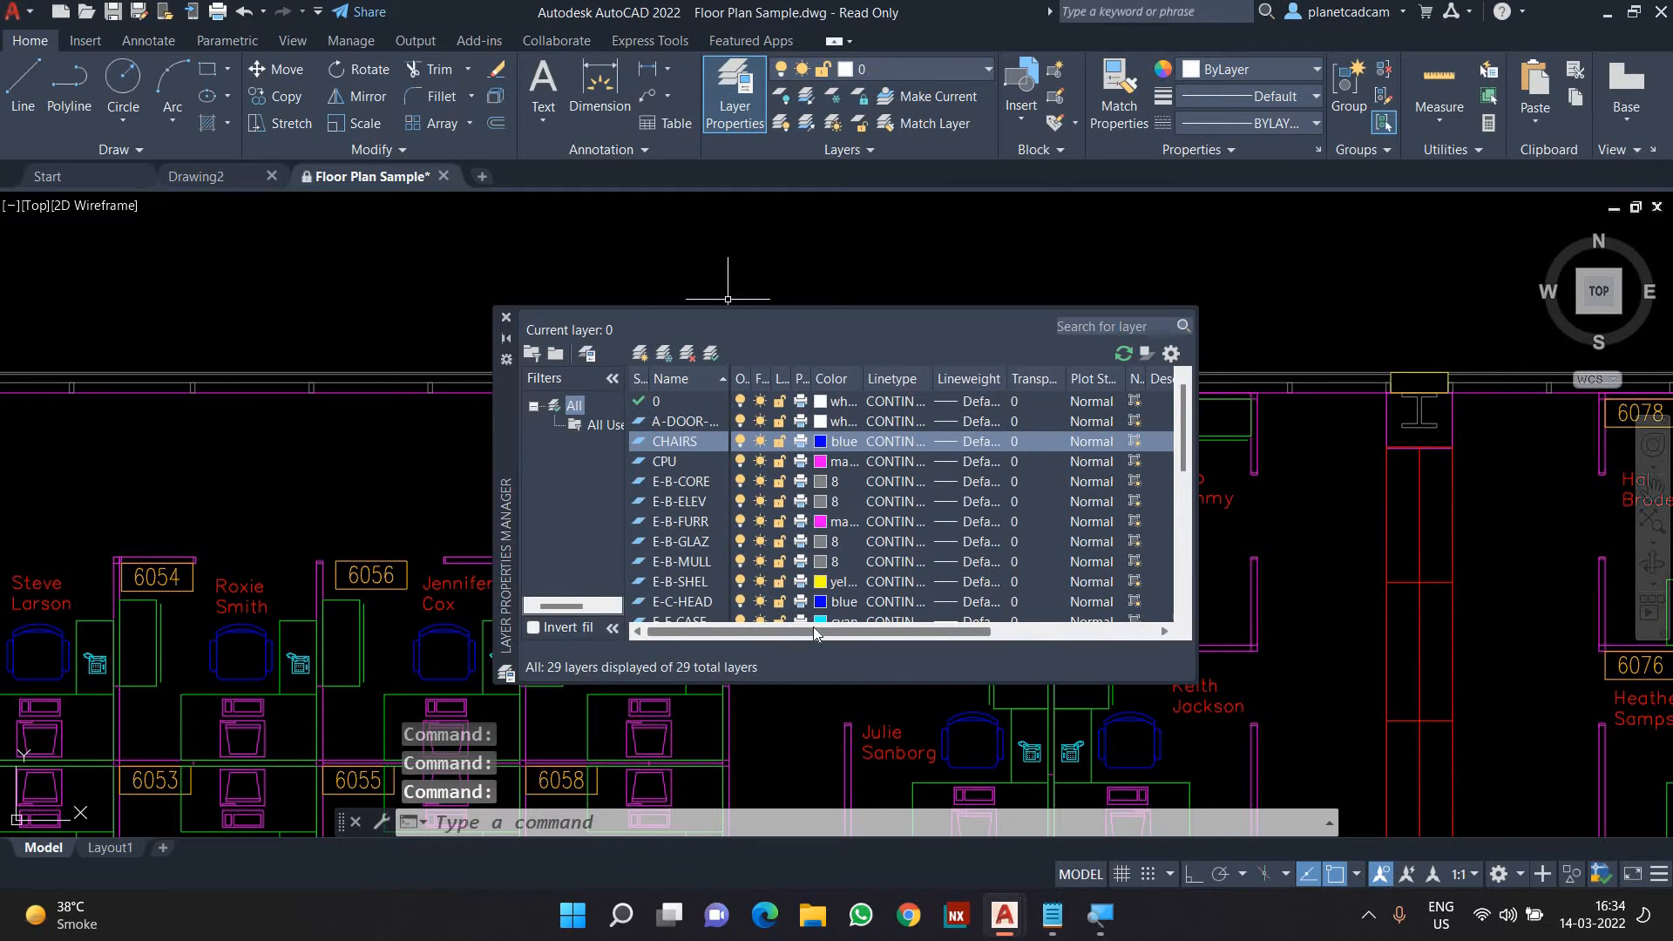
# Set the CHAIRS layer's color back to cyan.
pyautogui.click(819, 443)
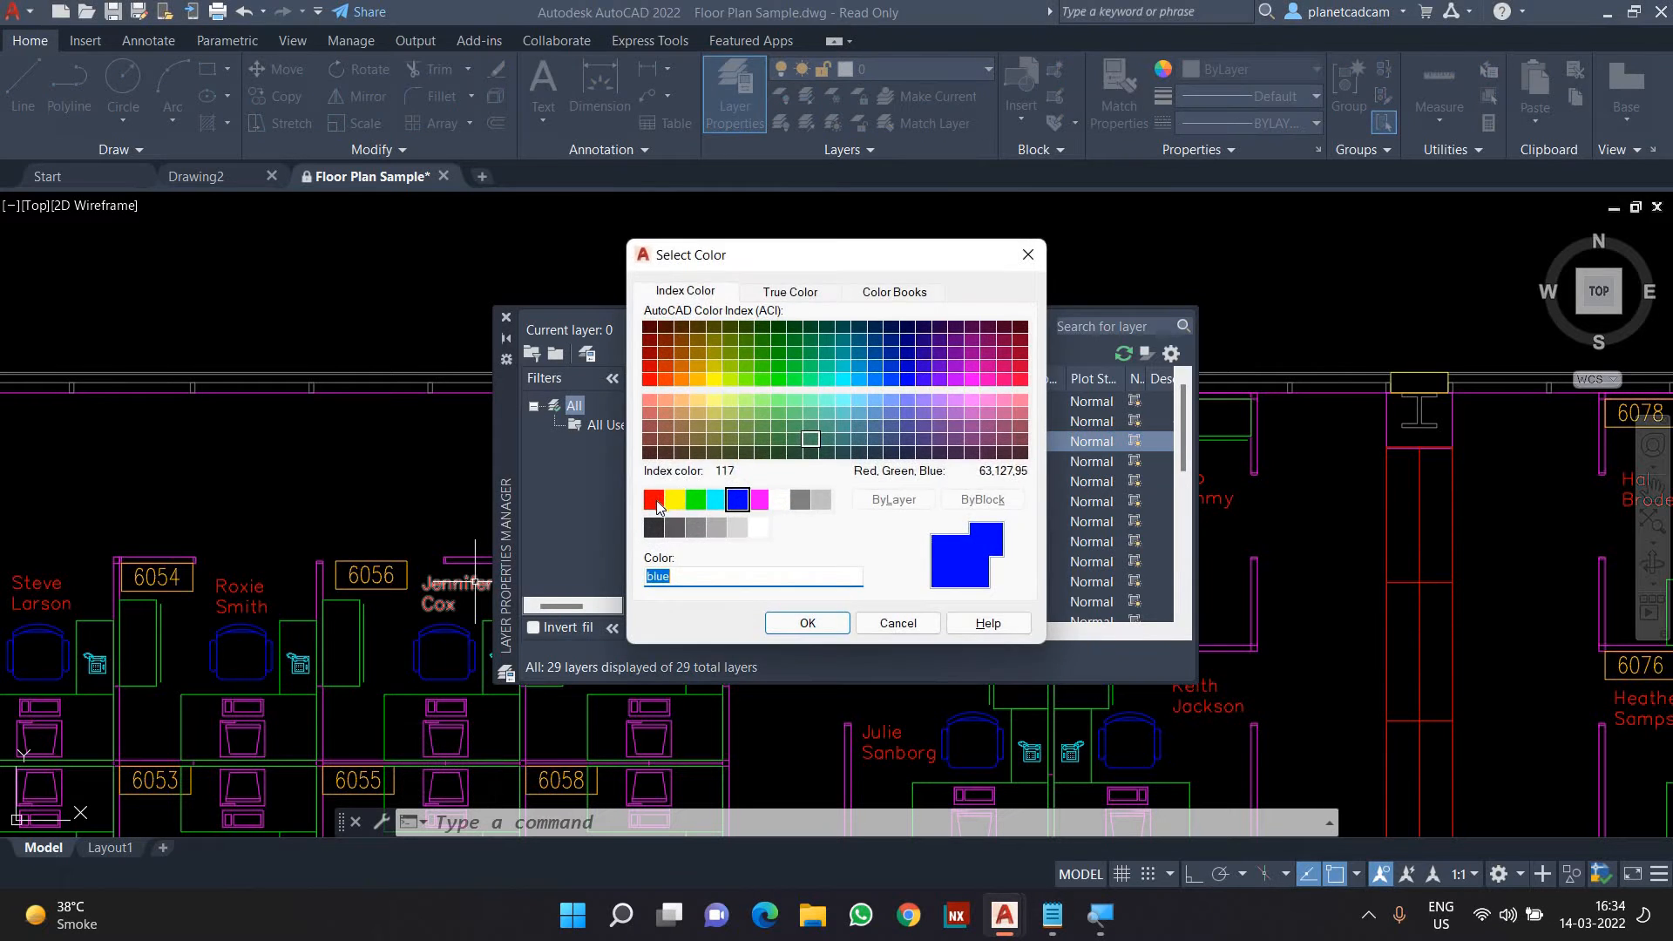
pyautogui.click(715, 499)
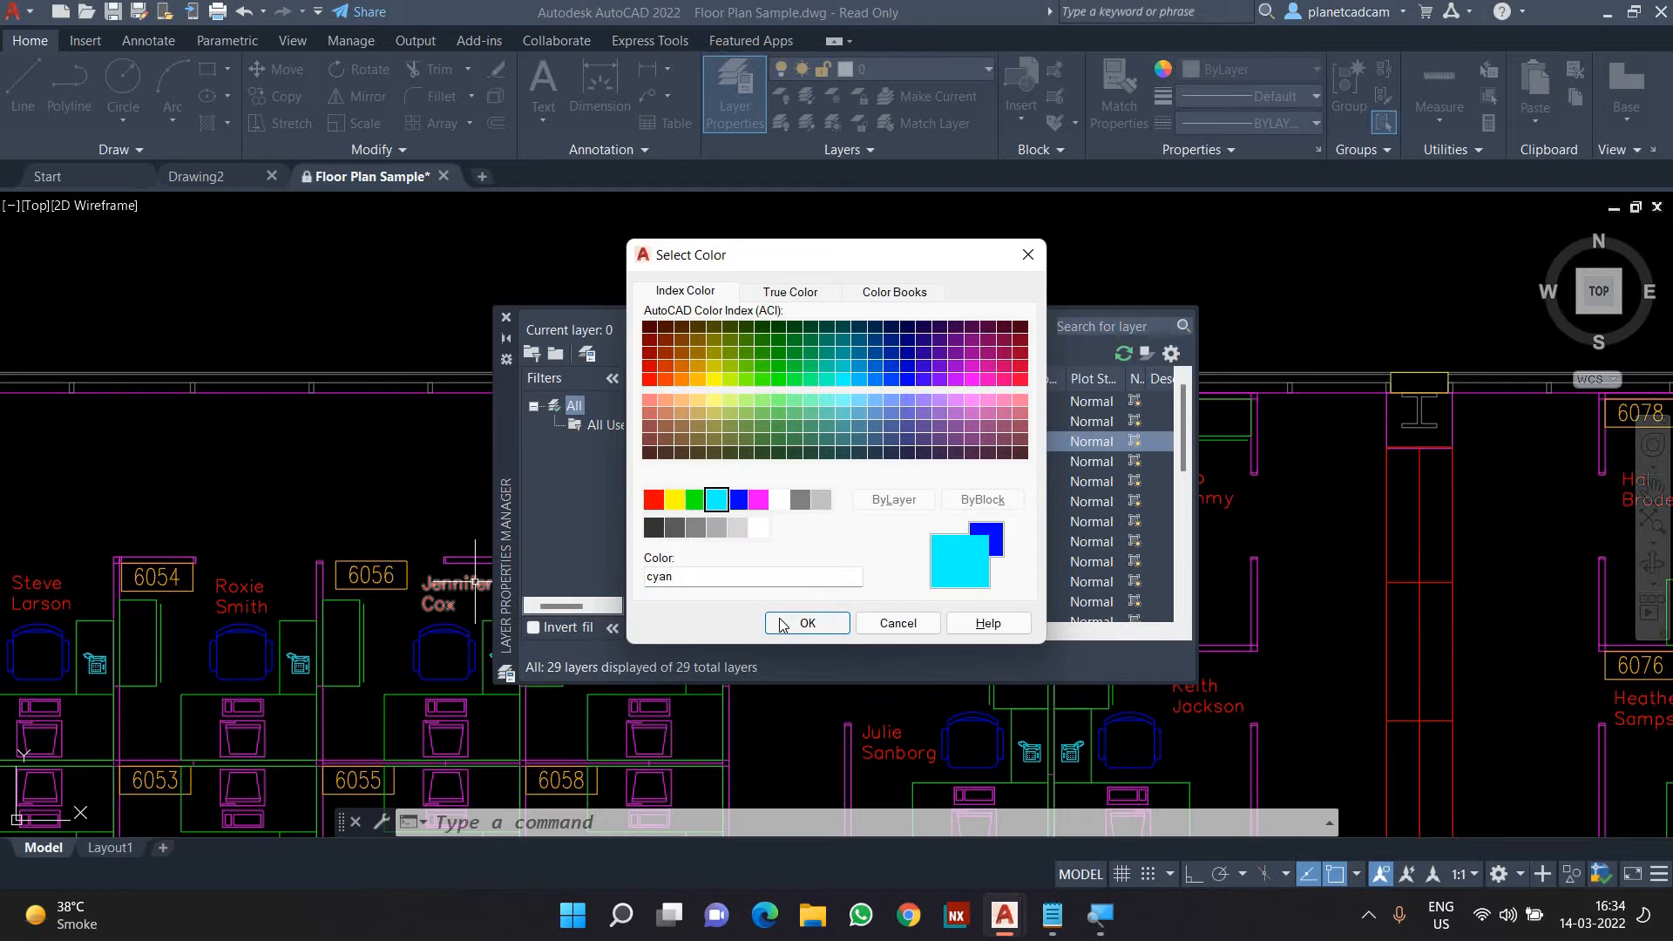
pyautogui.press('Return')
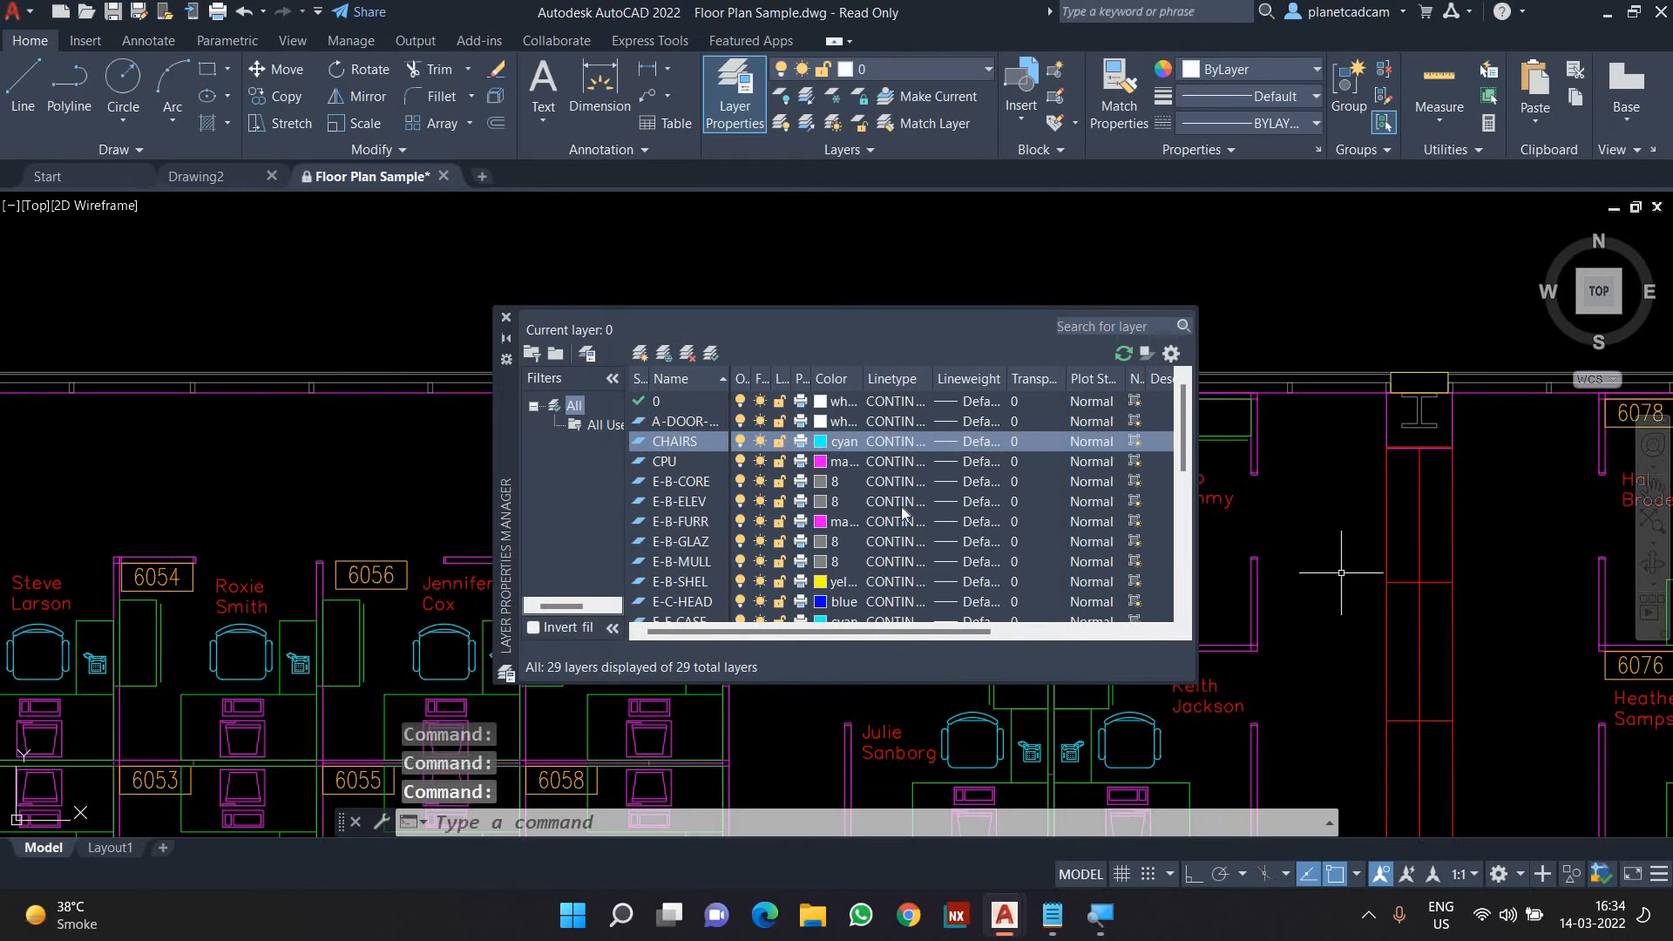
# Turn off the CHAIRS and CPU layers and close the layer properties manager.
pyautogui.click(741, 442)
pyautogui.scroll(-5, 1257, 681)
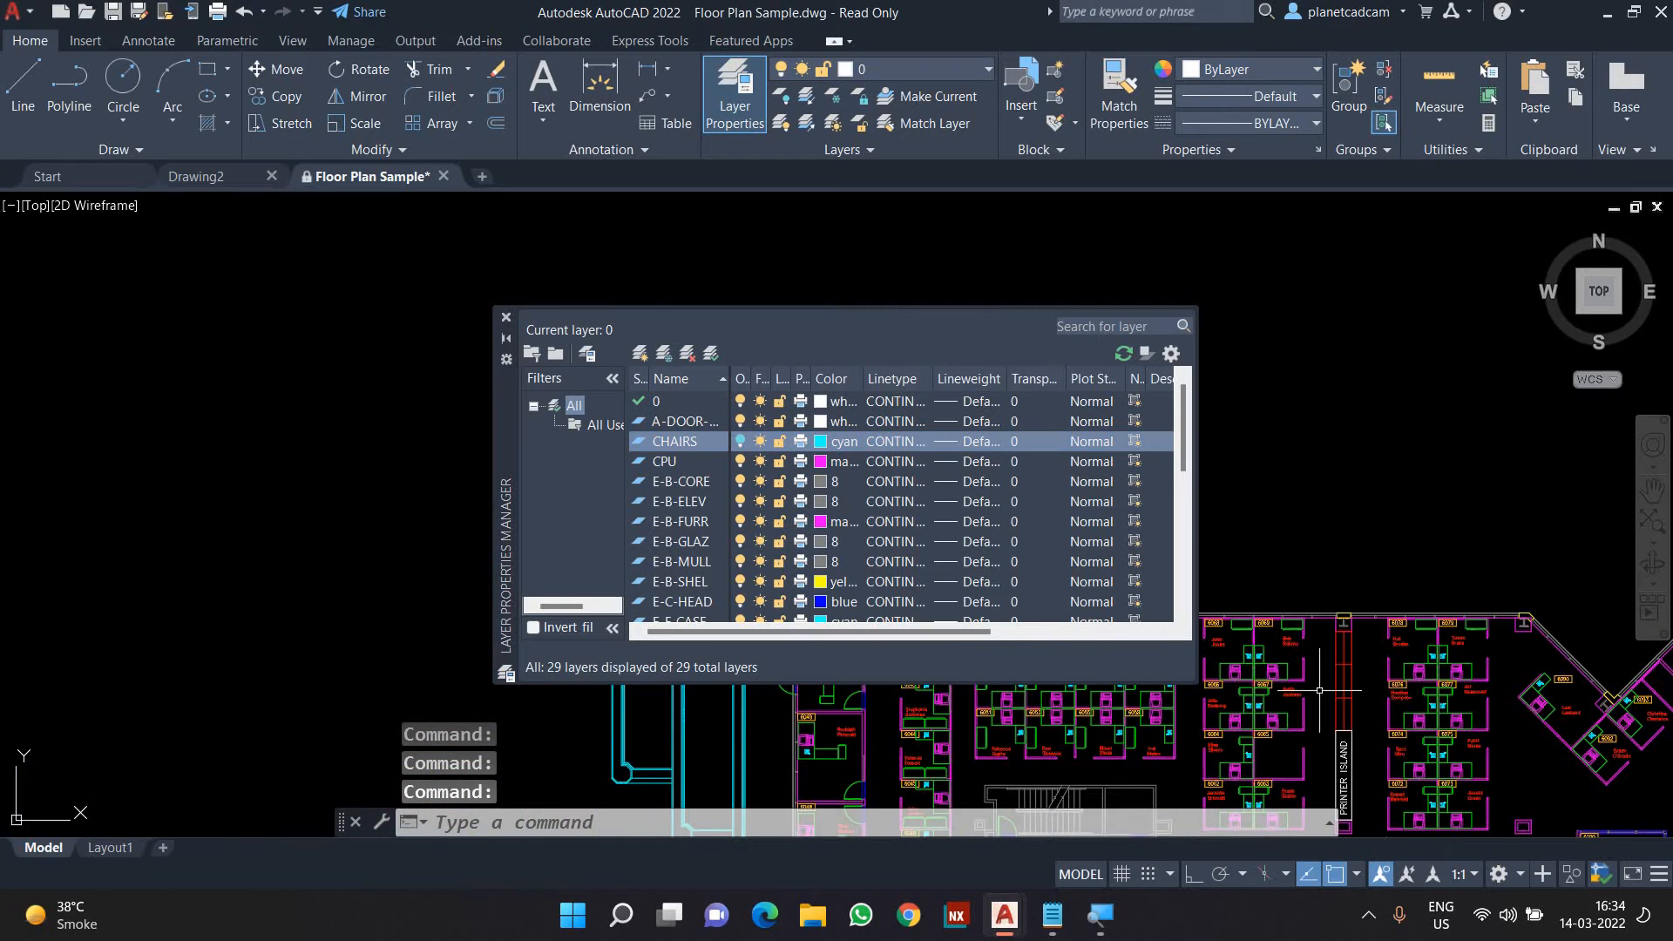
pyautogui.scroll(6, 1320, 690)
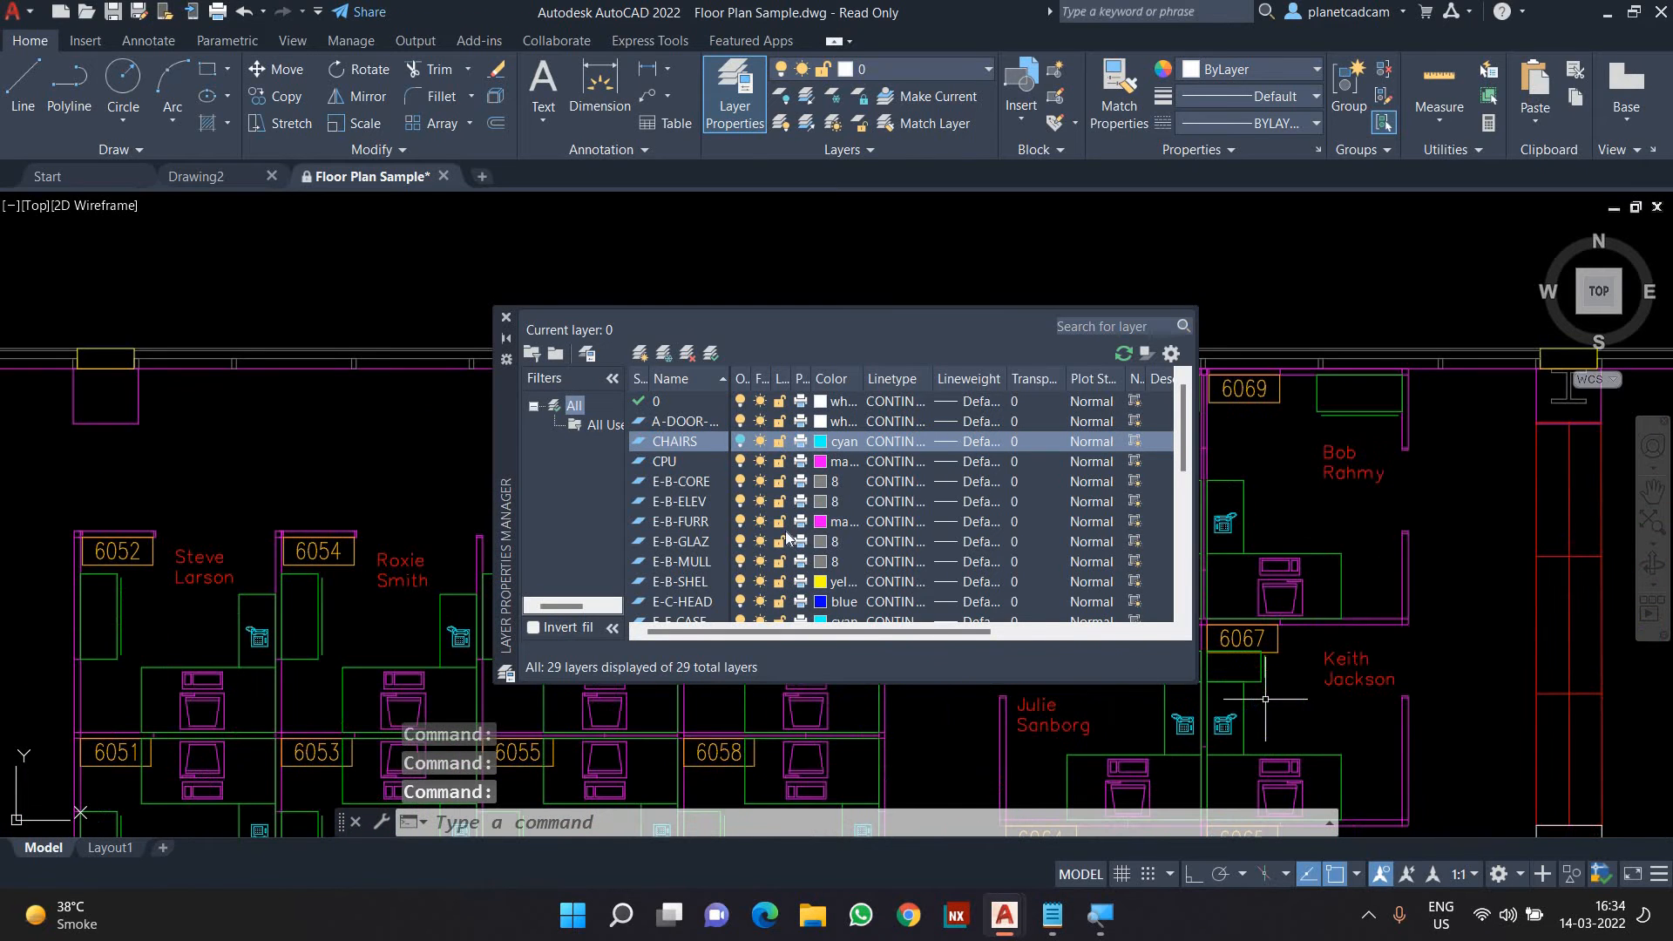
pyautogui.click(740, 462)
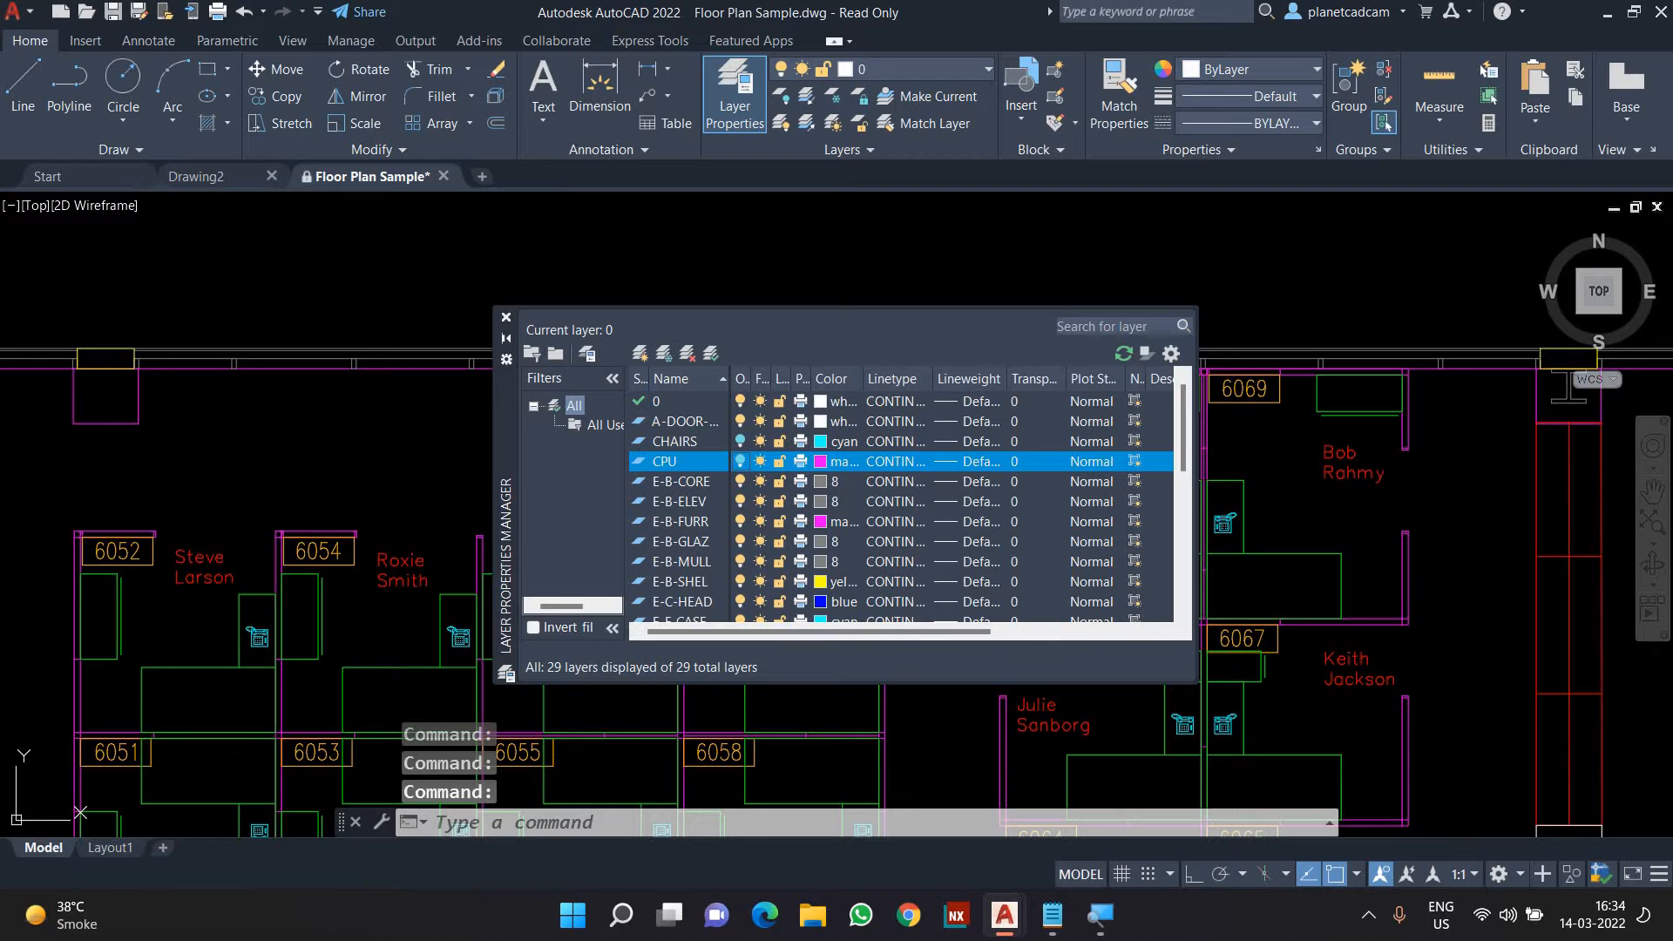
pyautogui.scroll(-2, 1428, 686)
pyautogui.scroll(-6, 789, 516)
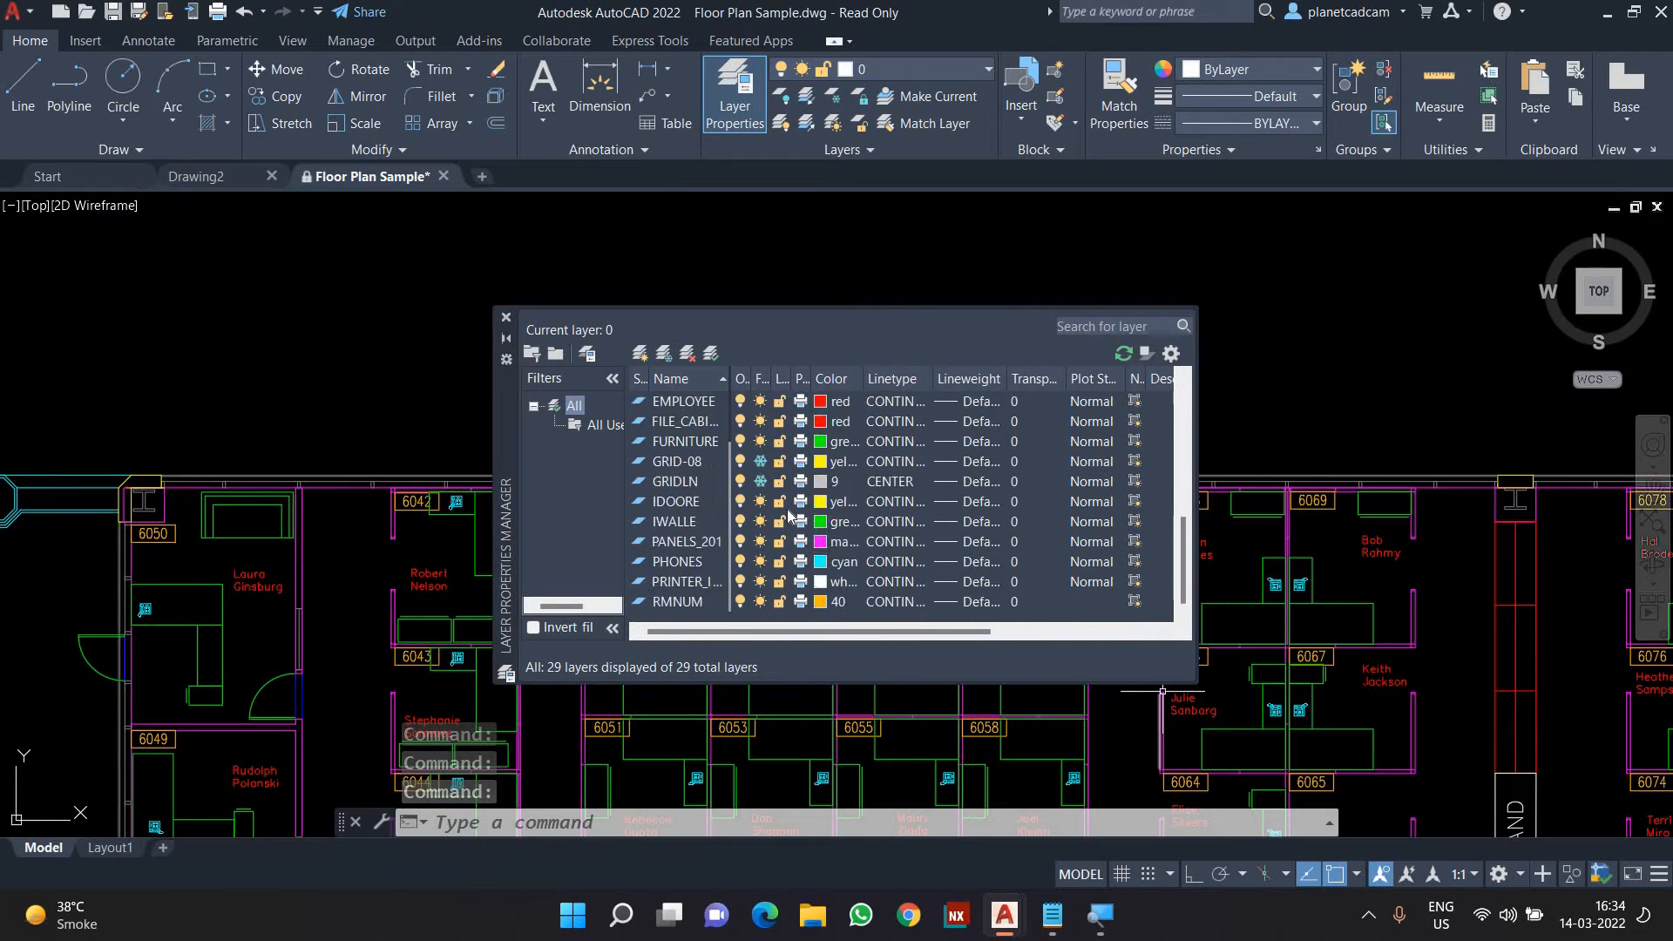
pyautogui.scroll(6, 789, 516)
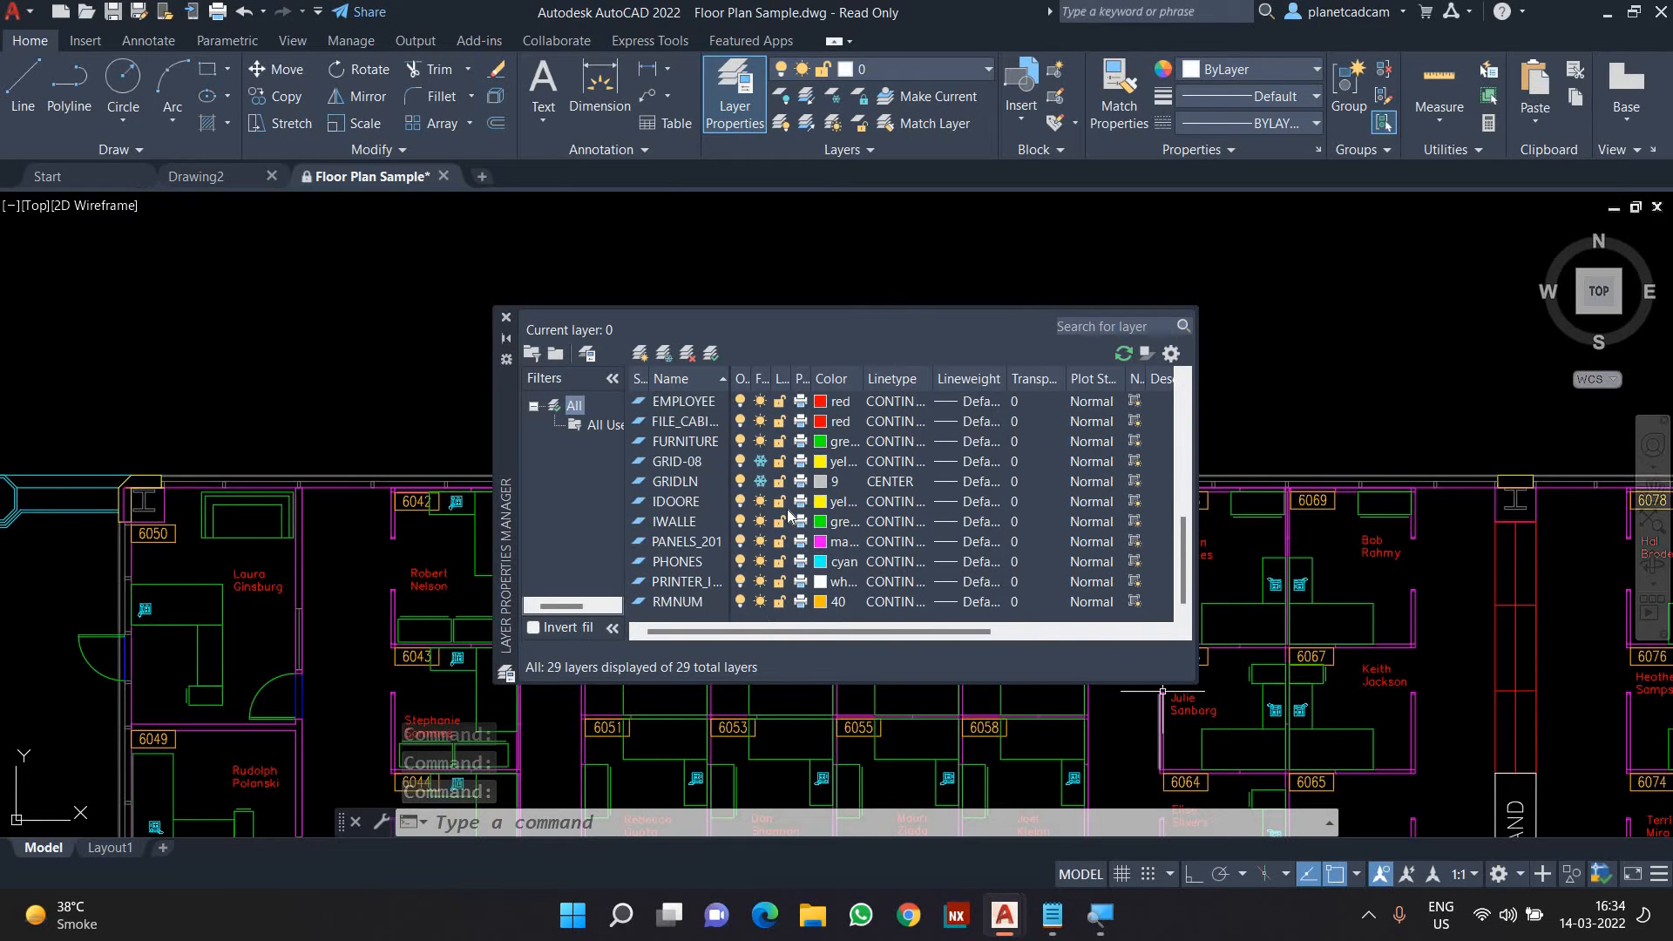
pyautogui.click(509, 319)
# Select the telephone in the cubicle of room 6060 to identify its layer, and turn off the PHONES layer.
pyautogui.scroll(5, 1090, 610)
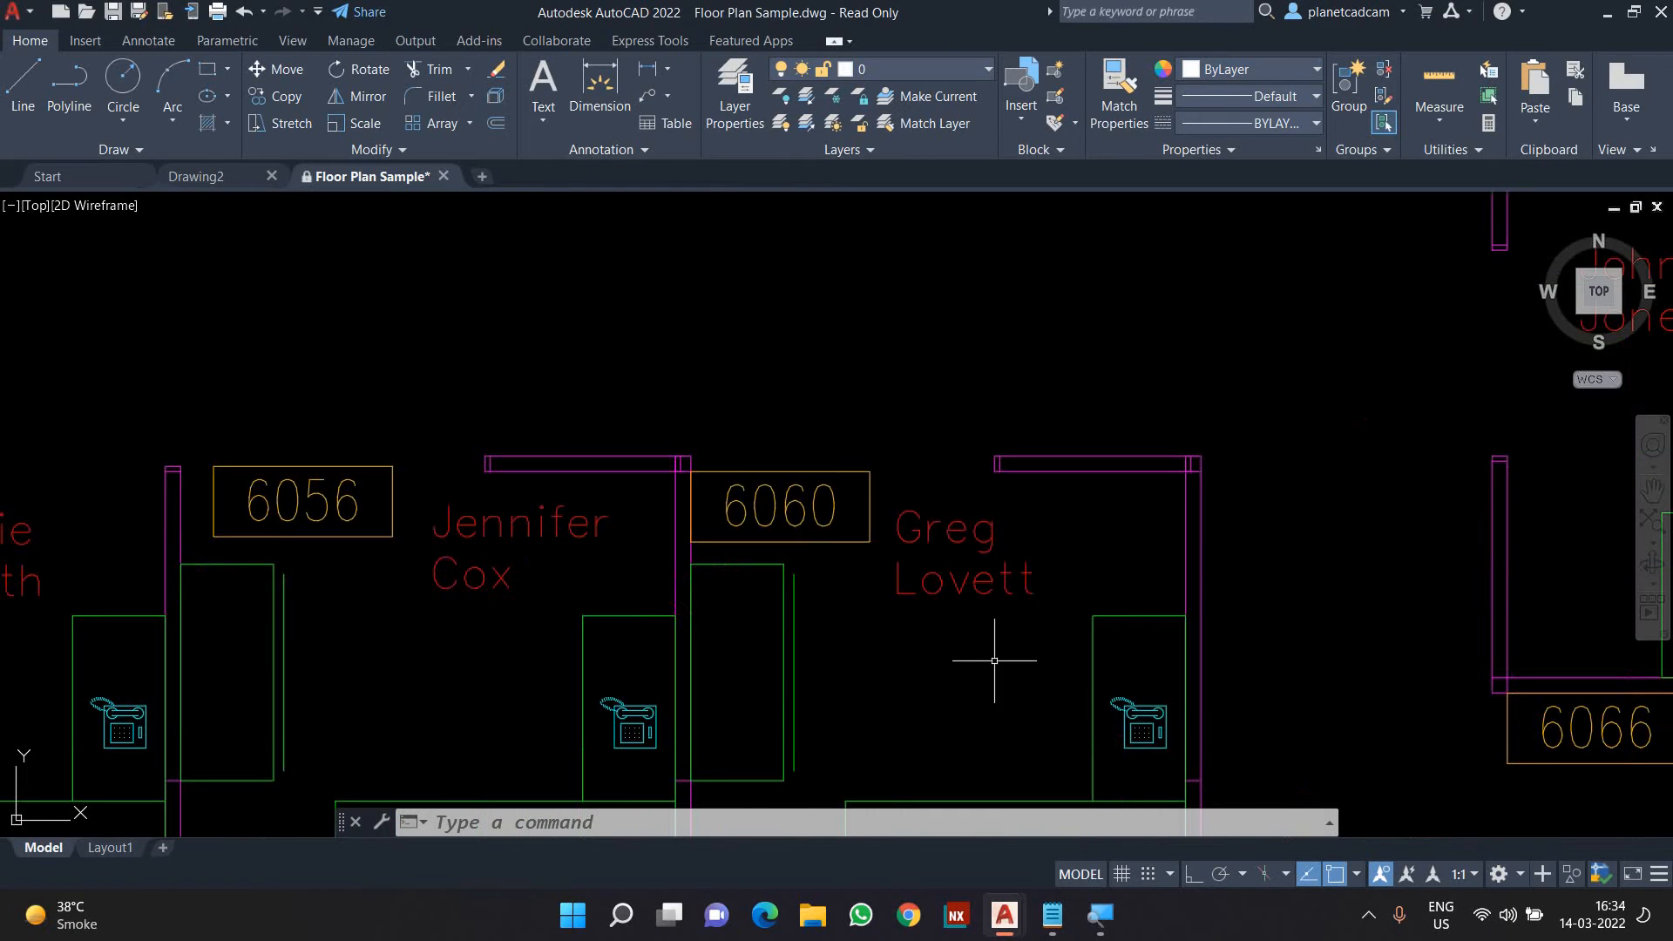
pyautogui.click(1111, 695)
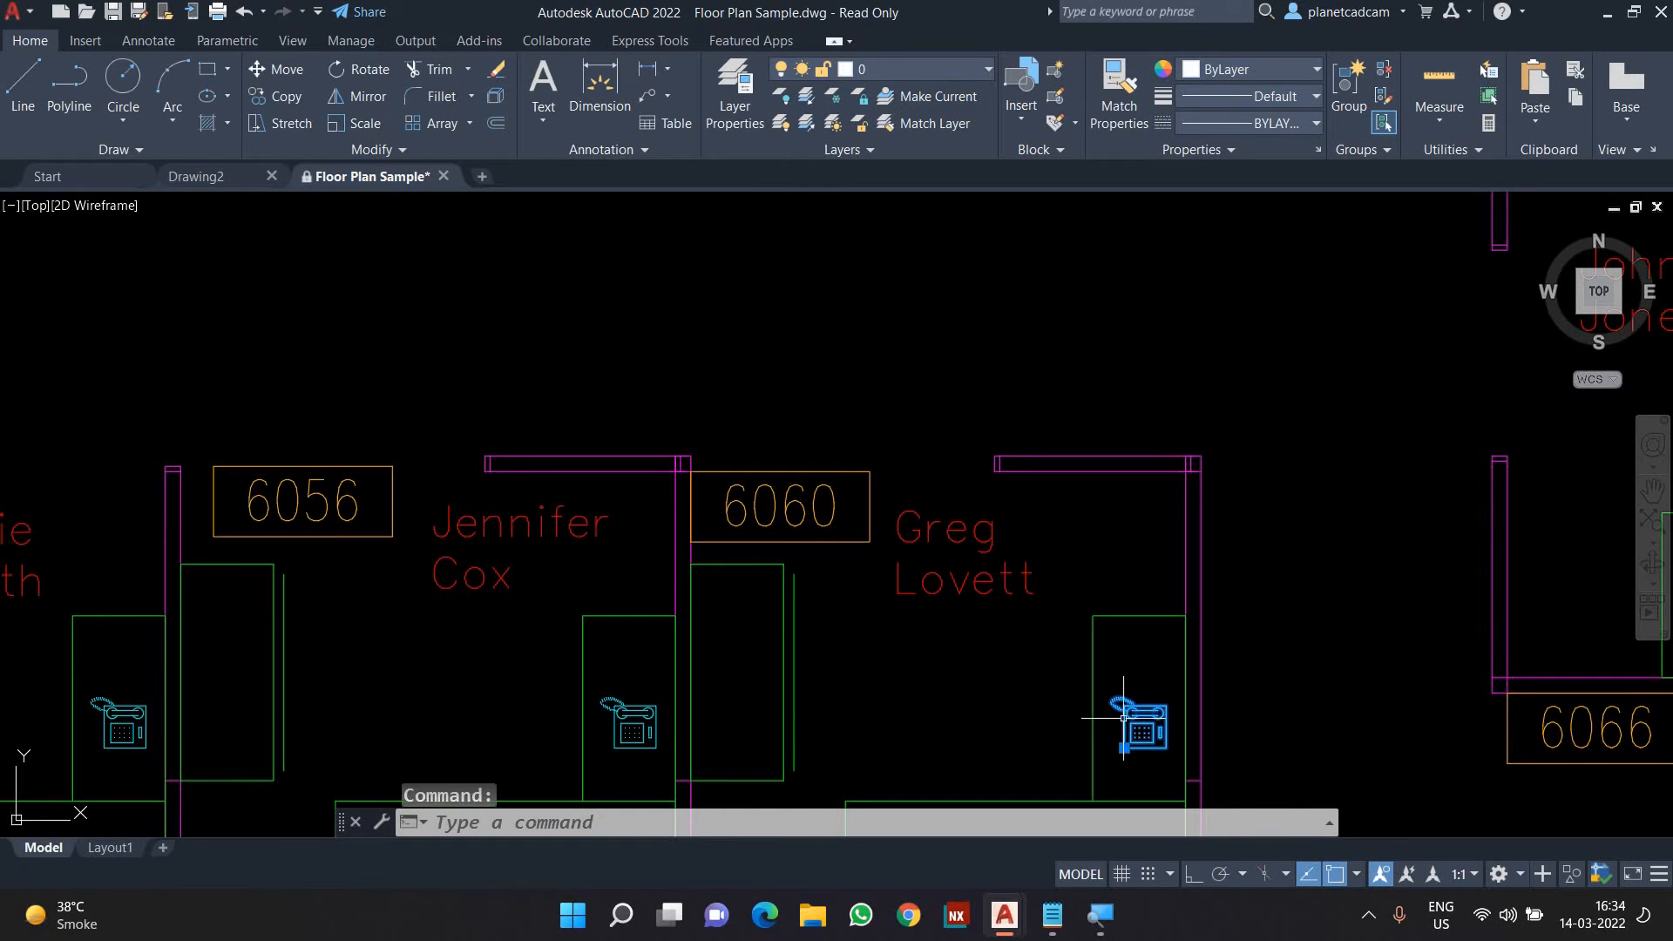
pyautogui.click(913, 68)
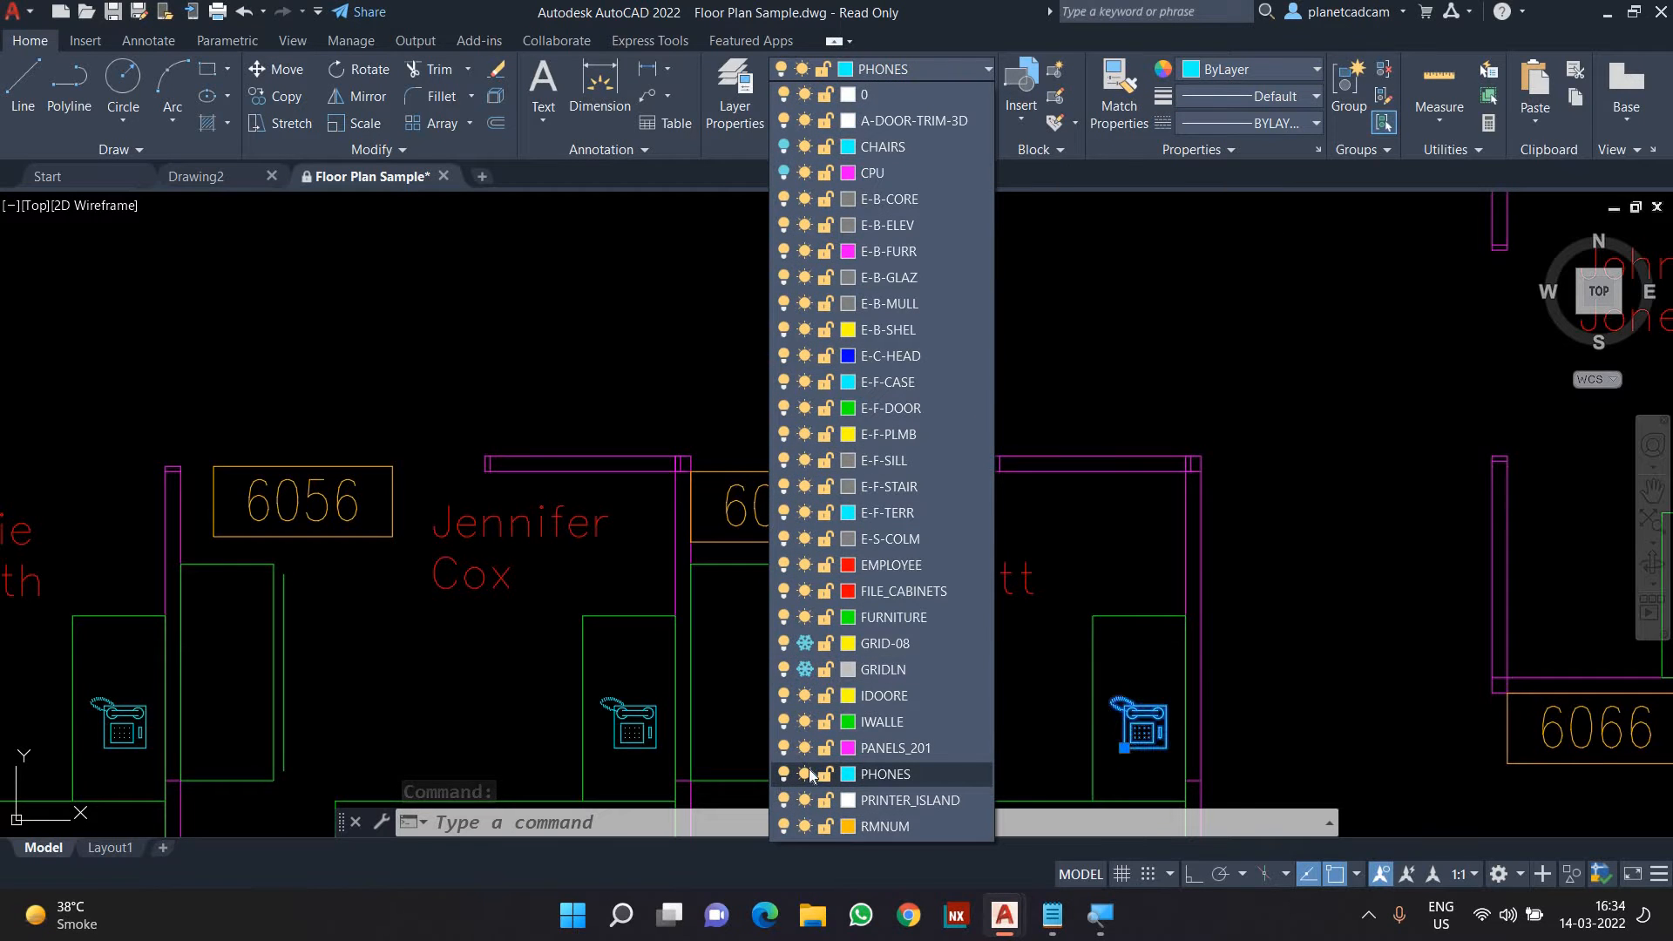
pyautogui.click(784, 774)
pyautogui.click(1328, 459)
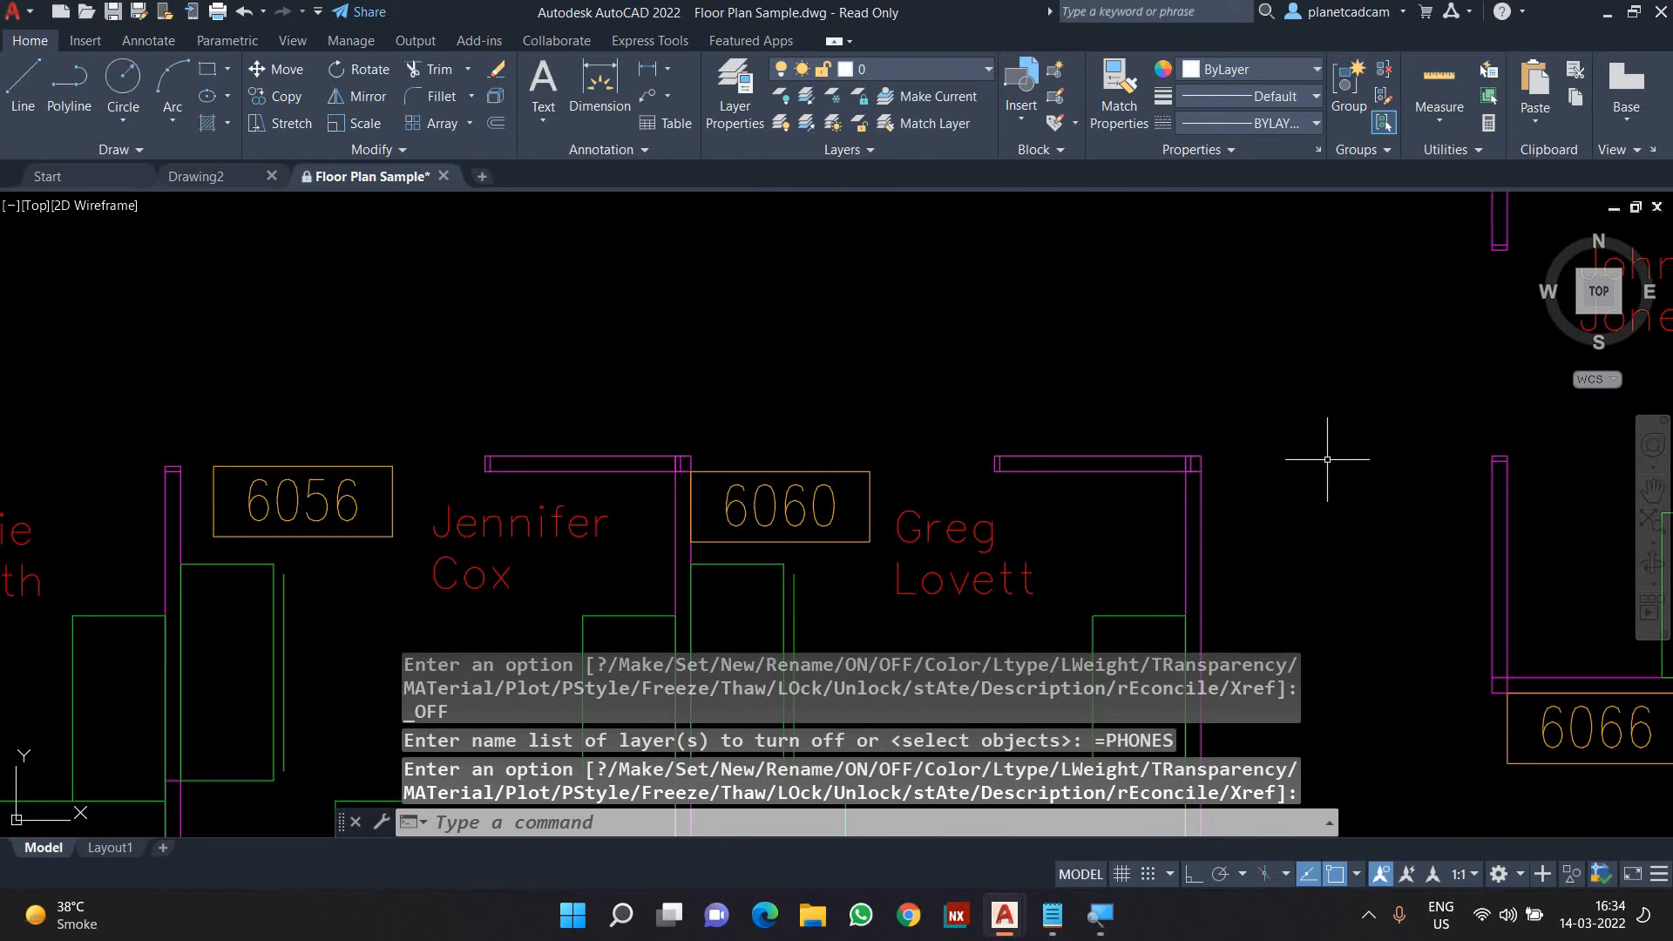
pyautogui.press('Escape')
pyautogui.scroll(-2, 1318, 457)
pyautogui.moveTo(1318, 458); pyautogui.dragTo(1256, 390, button='middle')
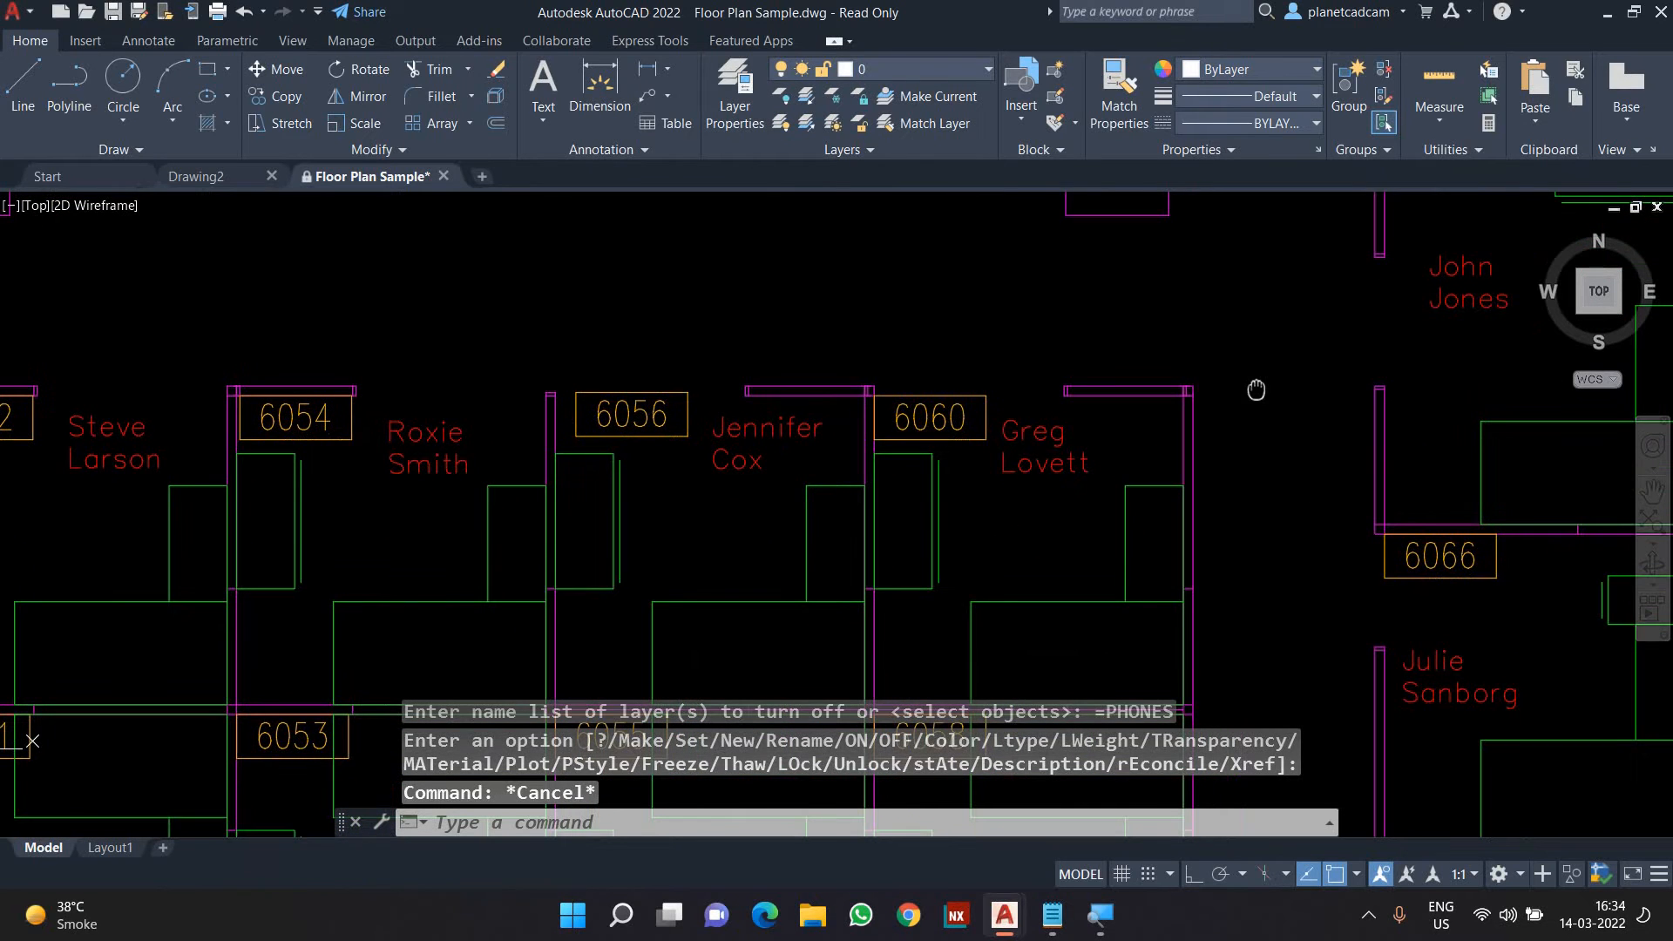
# Select the employee name beside room number 6060 to identify its layer, and turn off the EMPLOYEE layer.
pyautogui.click(1037, 433)
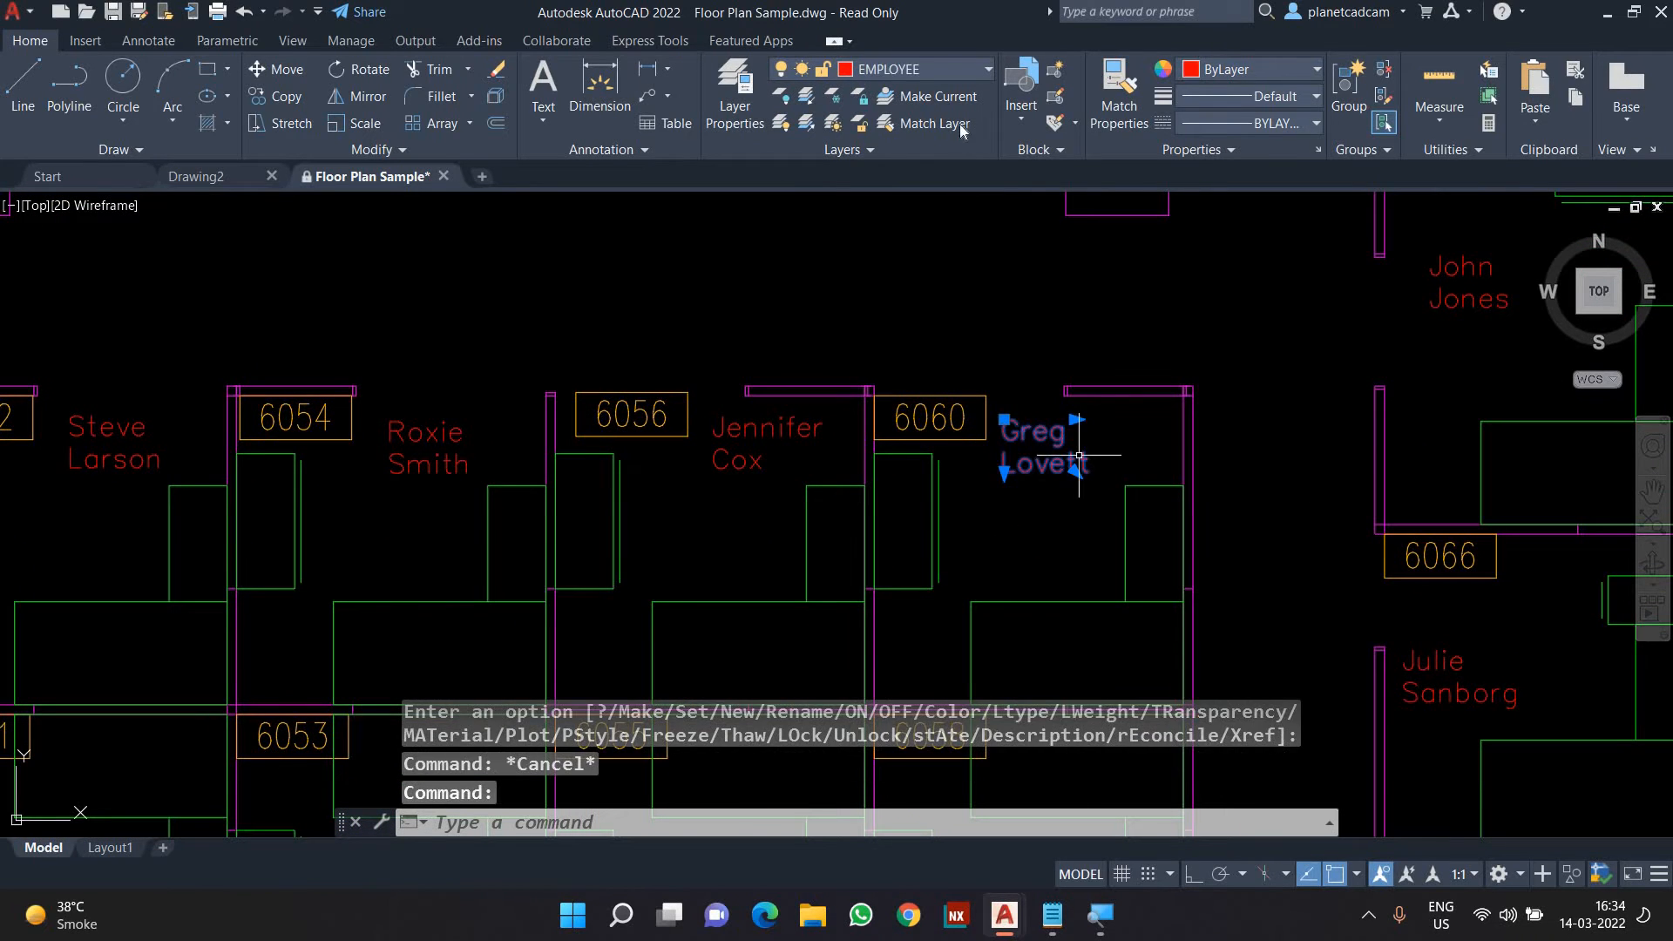
pyautogui.click(956, 70)
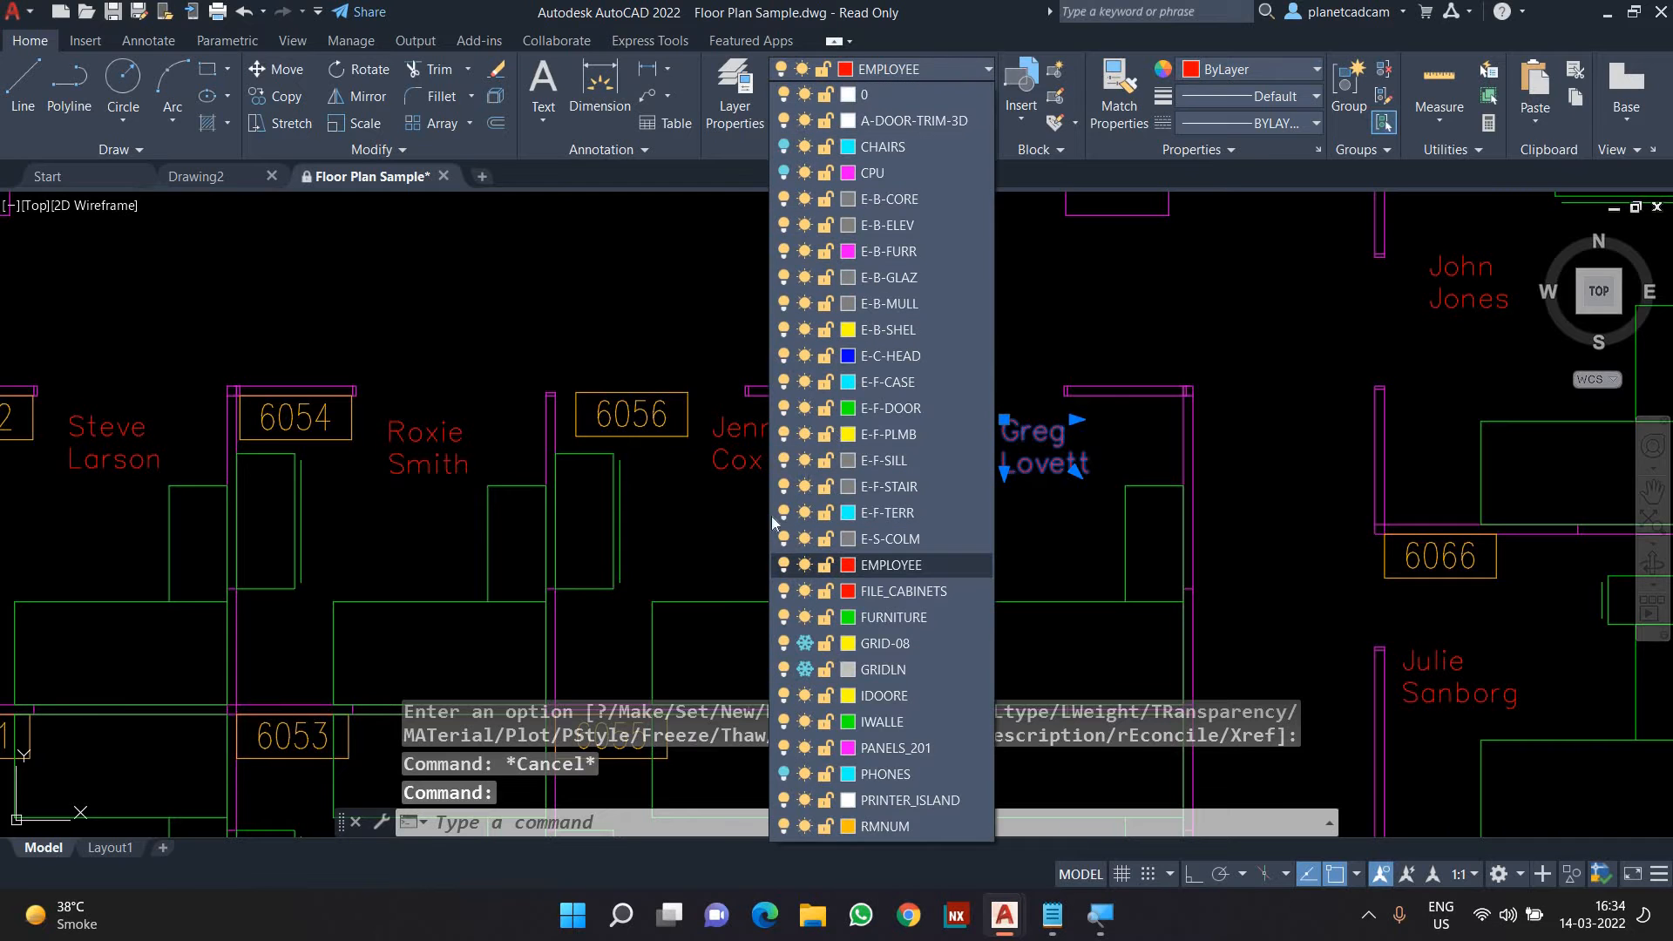
pyautogui.click(784, 566)
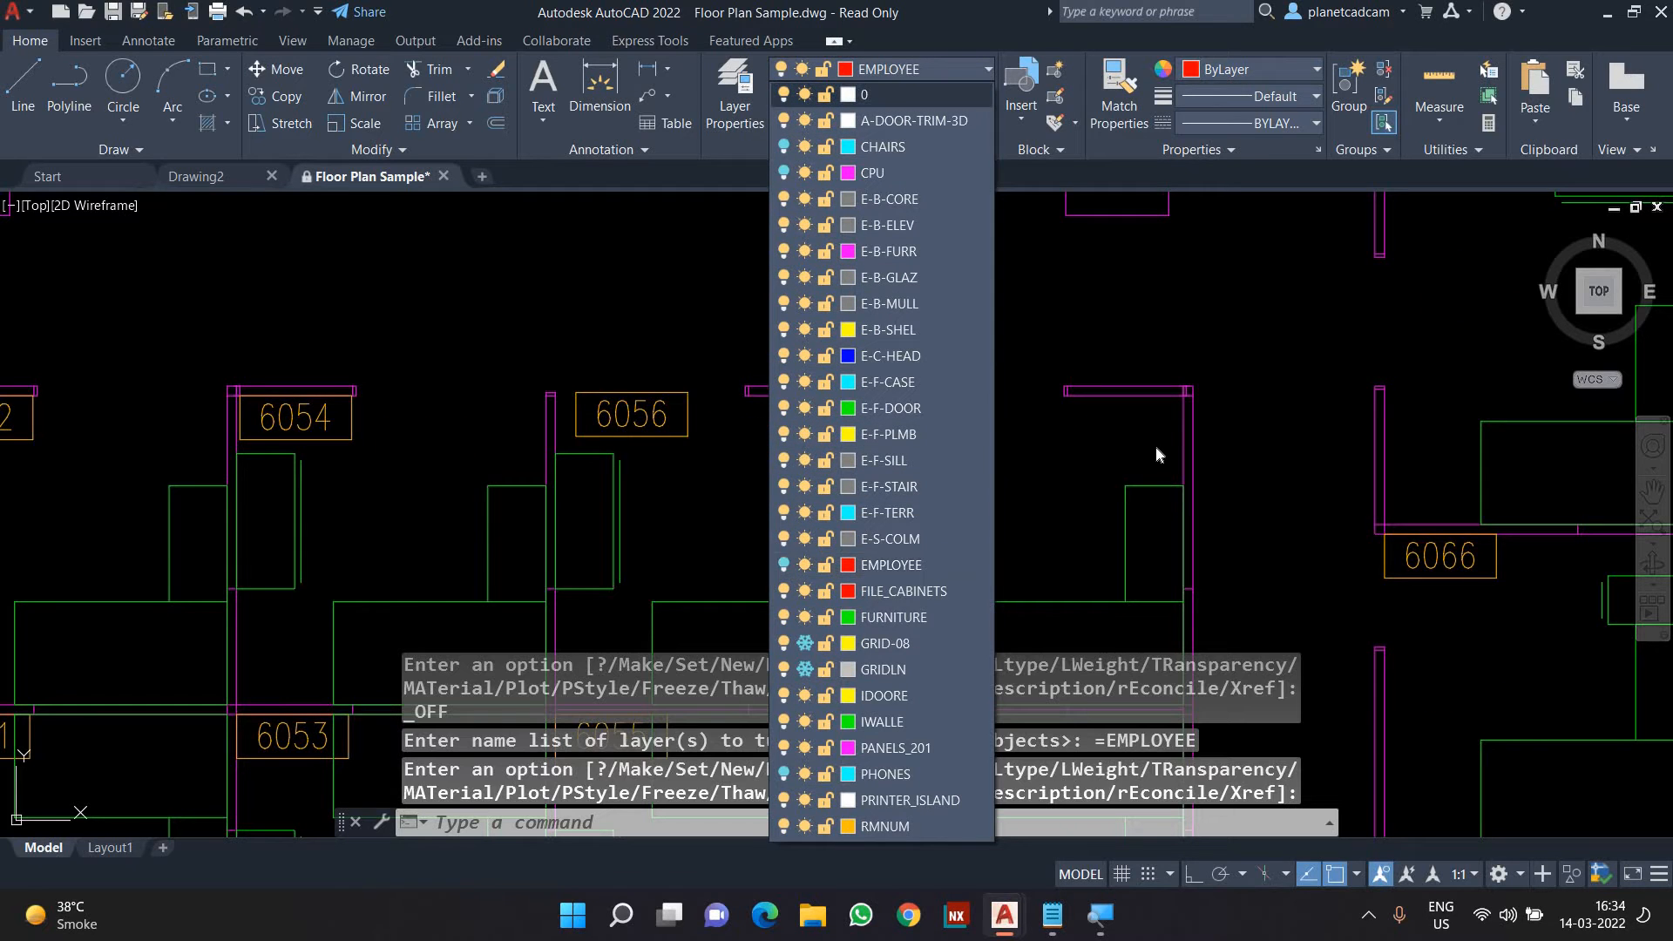
pyautogui.scroll(-5, 1080, 447)
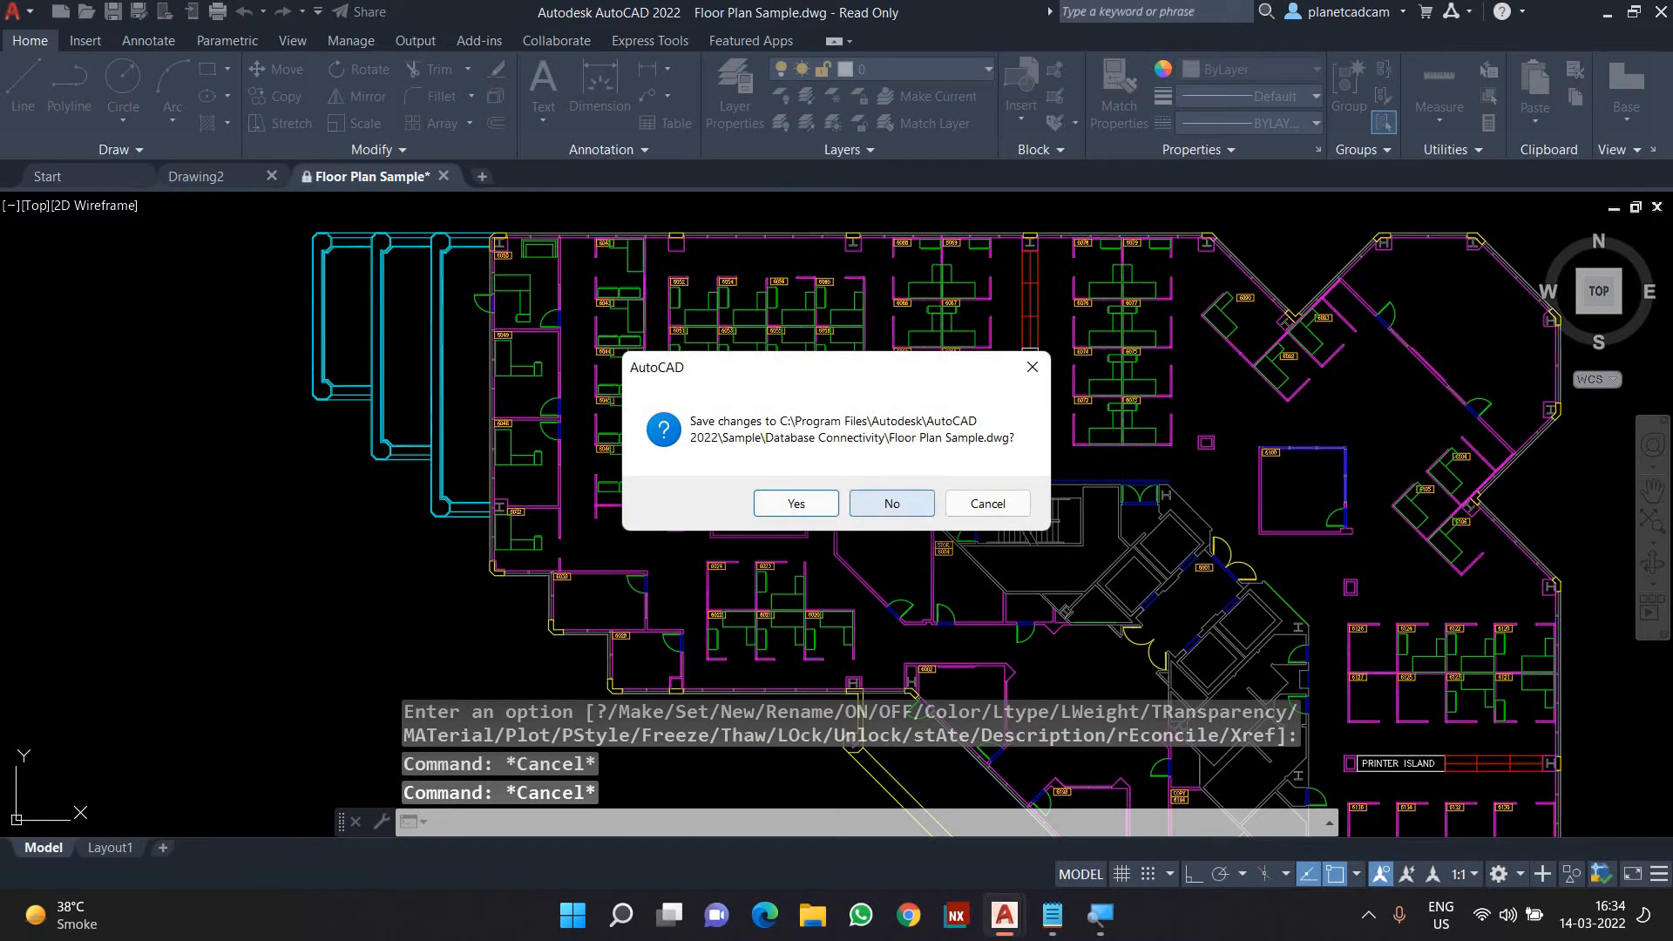
# Close the Floor Plan Sample without saving its changes, and open the layer properties manager in Drawing2.
pyautogui.click(893, 501)
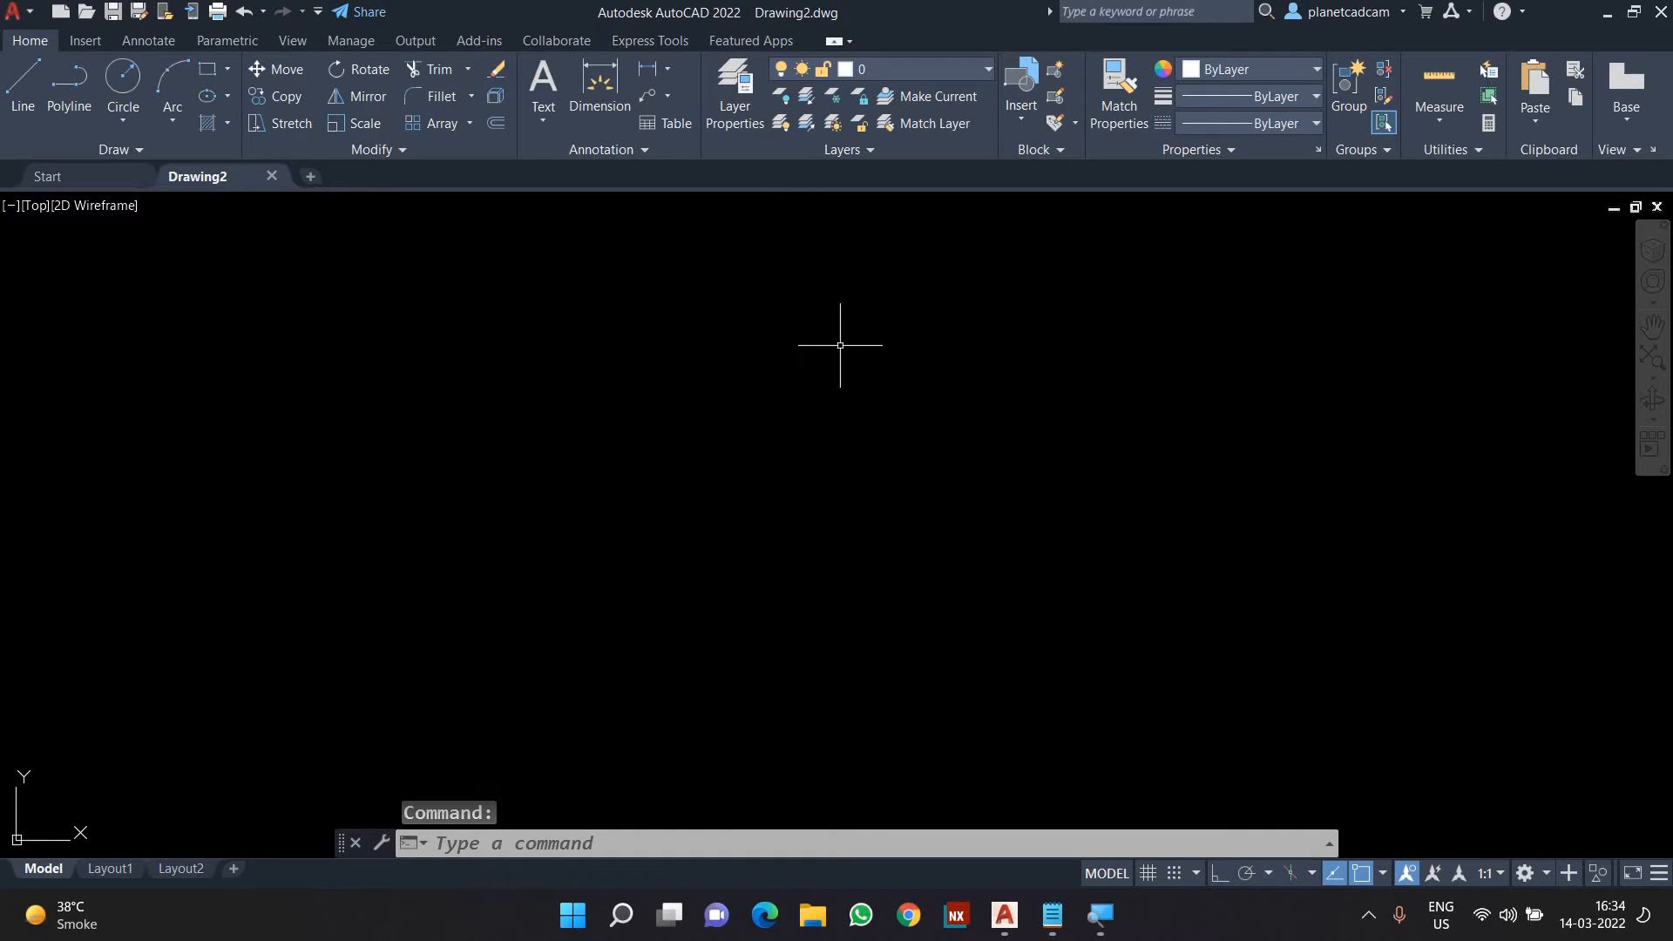
pyautogui.write('LA')
pyautogui.press('Return')
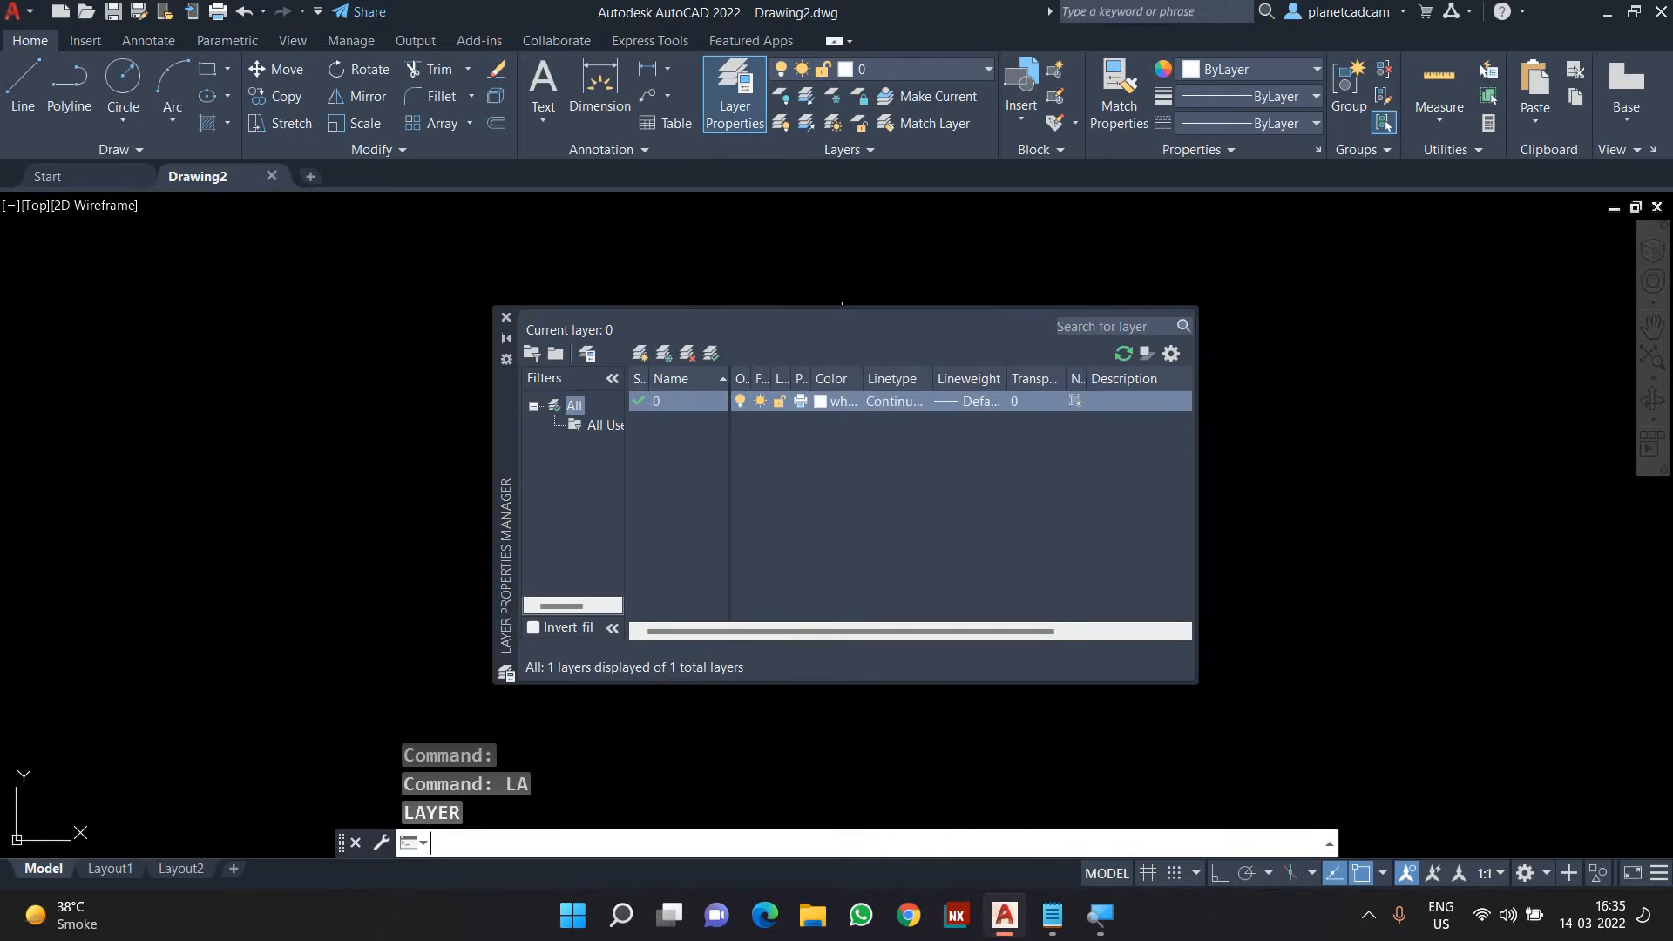
pyautogui.click(1198, 684)
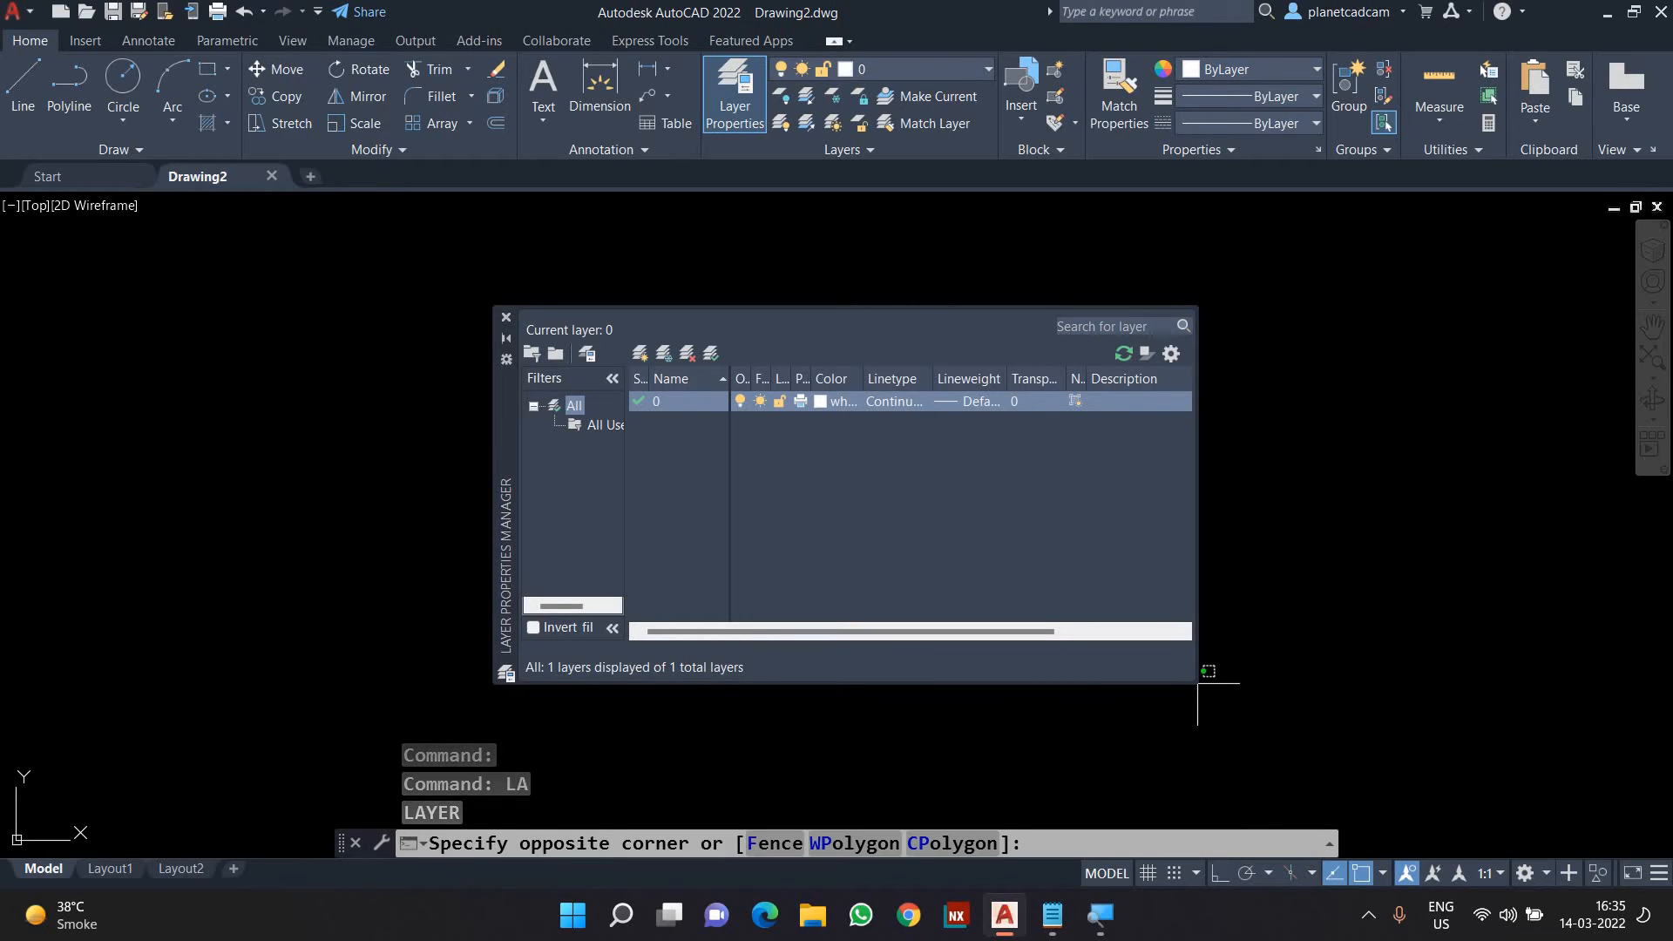
pyautogui.click(982, 533)
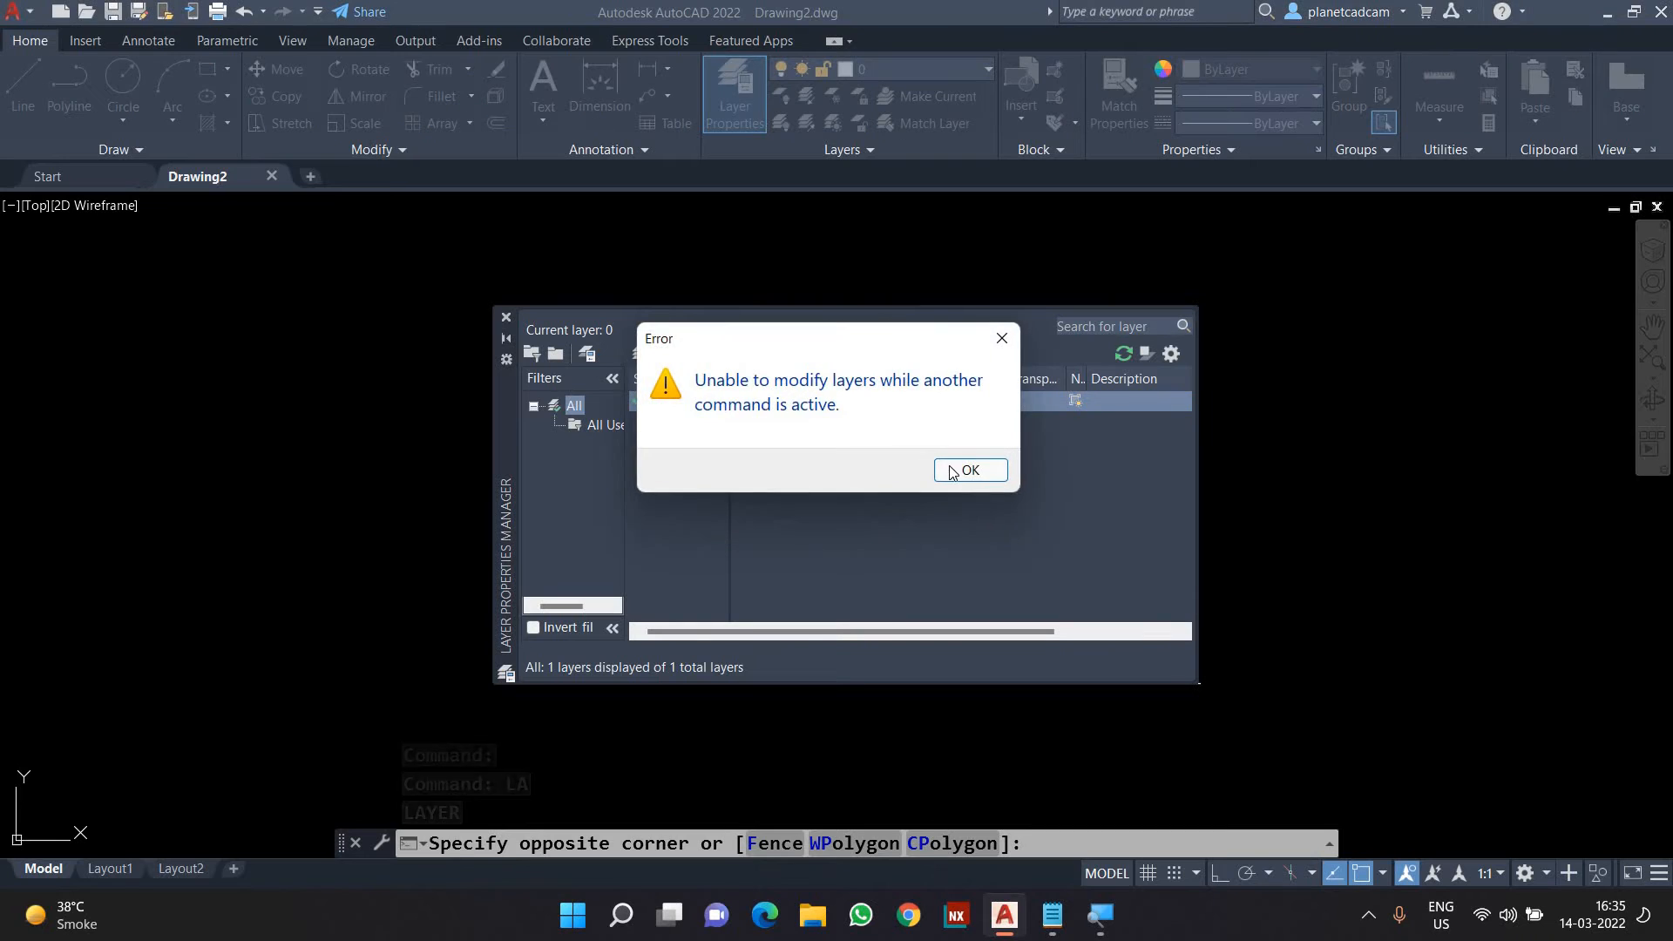
pyautogui.click(957, 470)
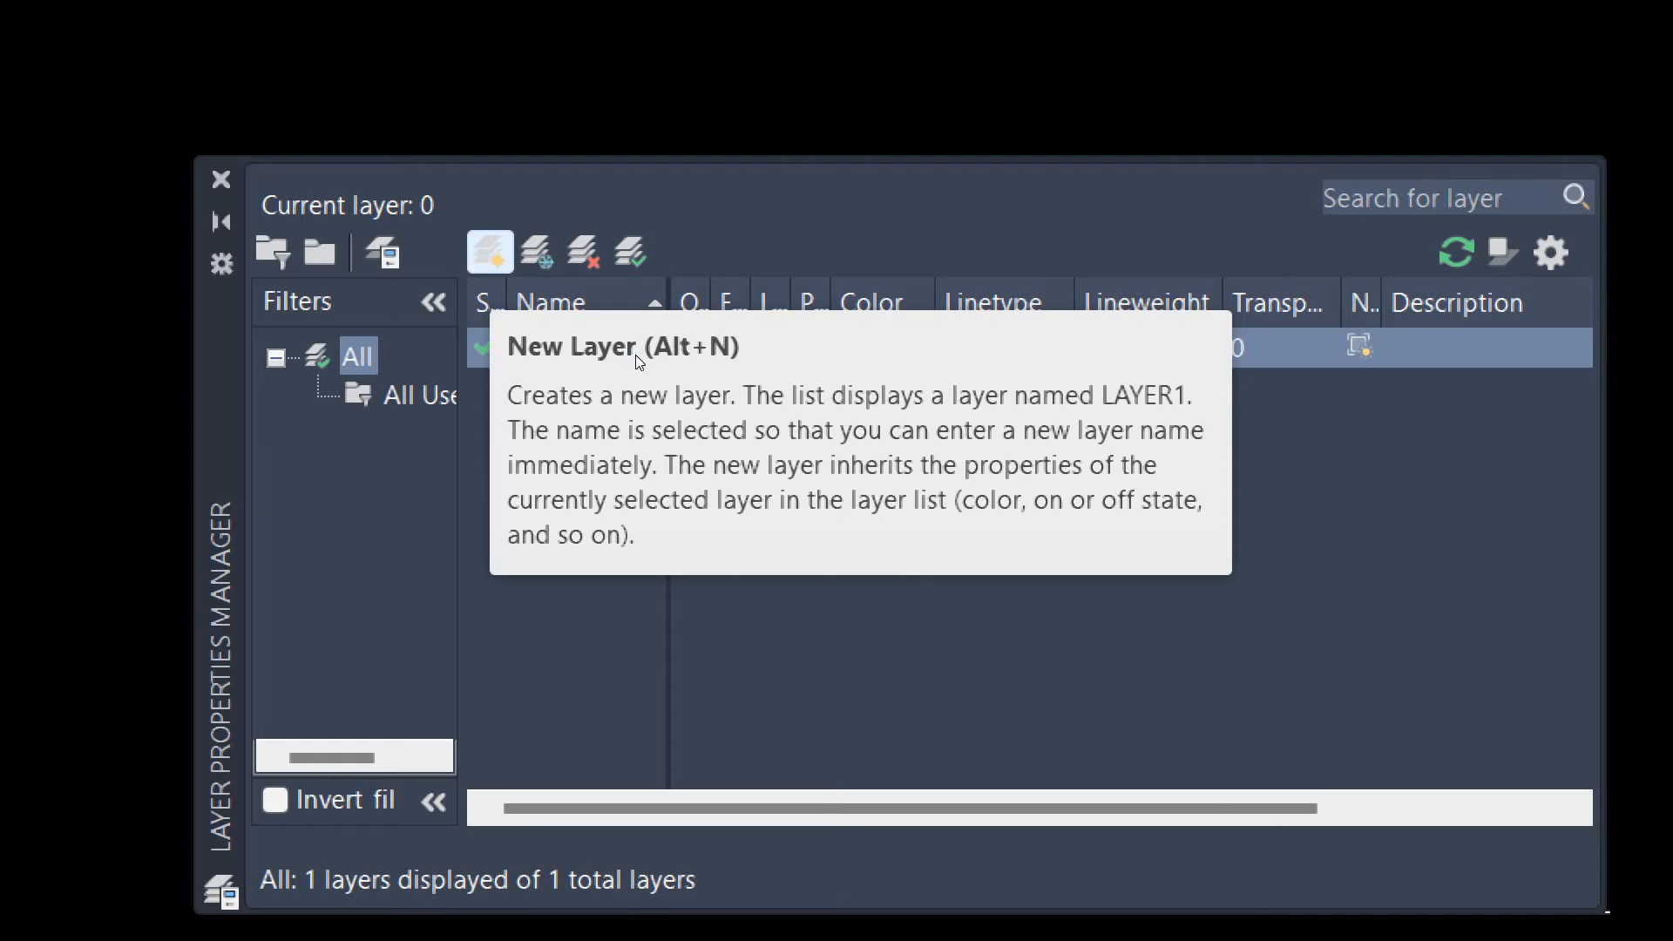
# Create a new layer named Object.
pyautogui.click(490, 252)
pyautogui.press('Return')
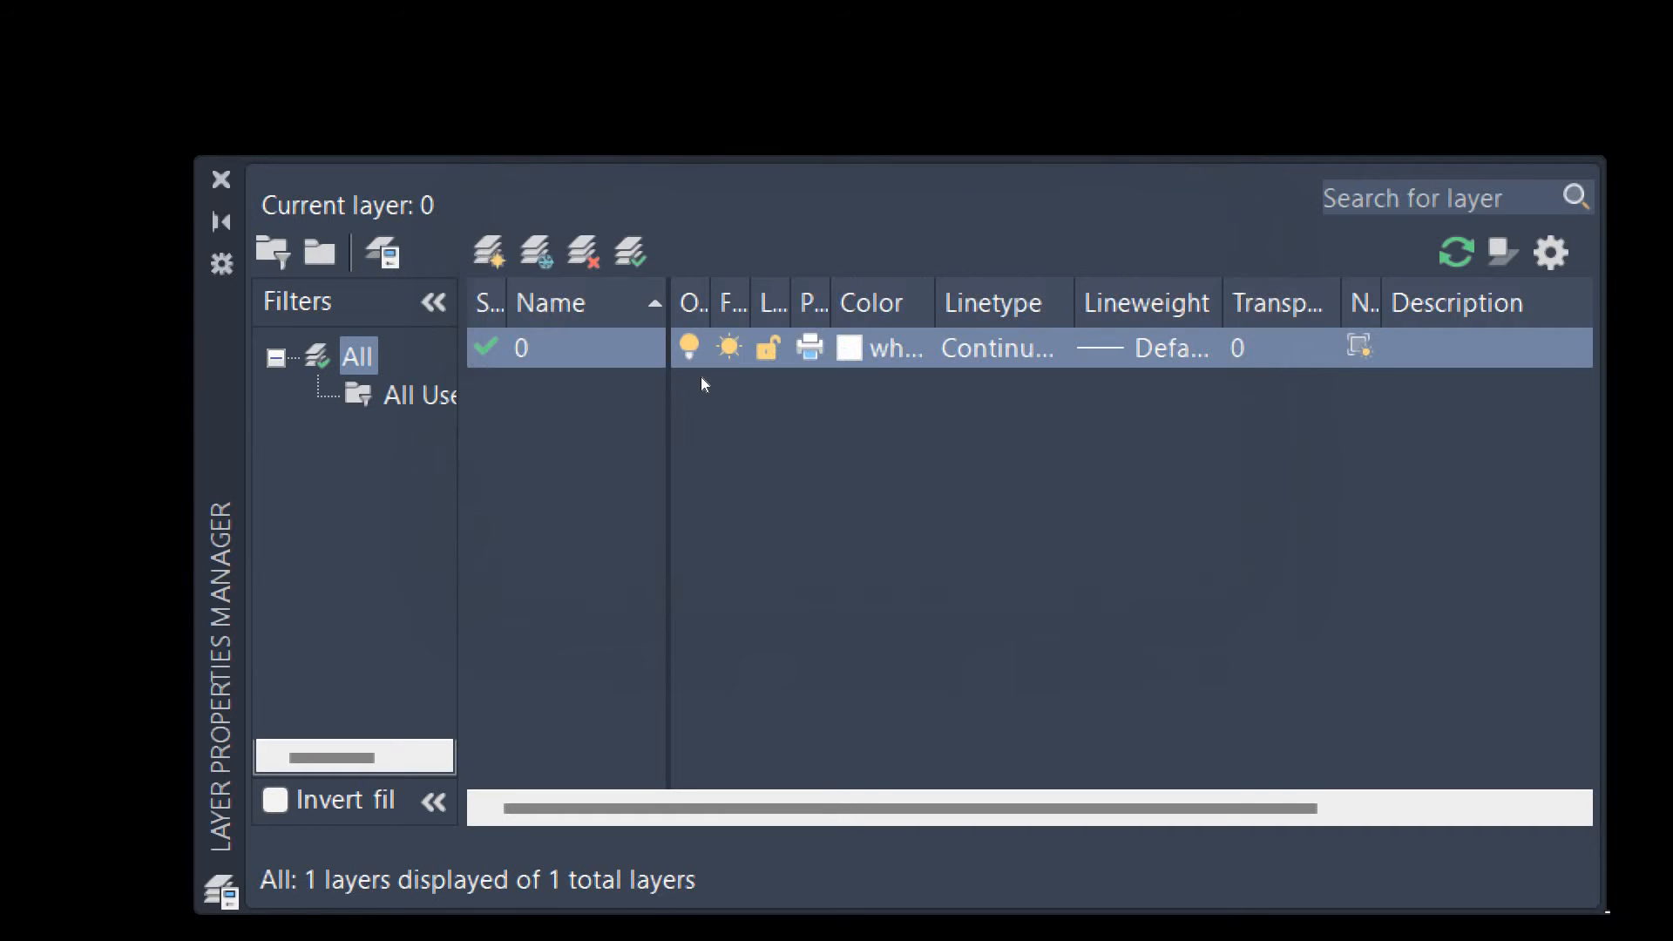
pyautogui.click(490, 252)
pyautogui.press('Return')
pyautogui.click(490, 252)
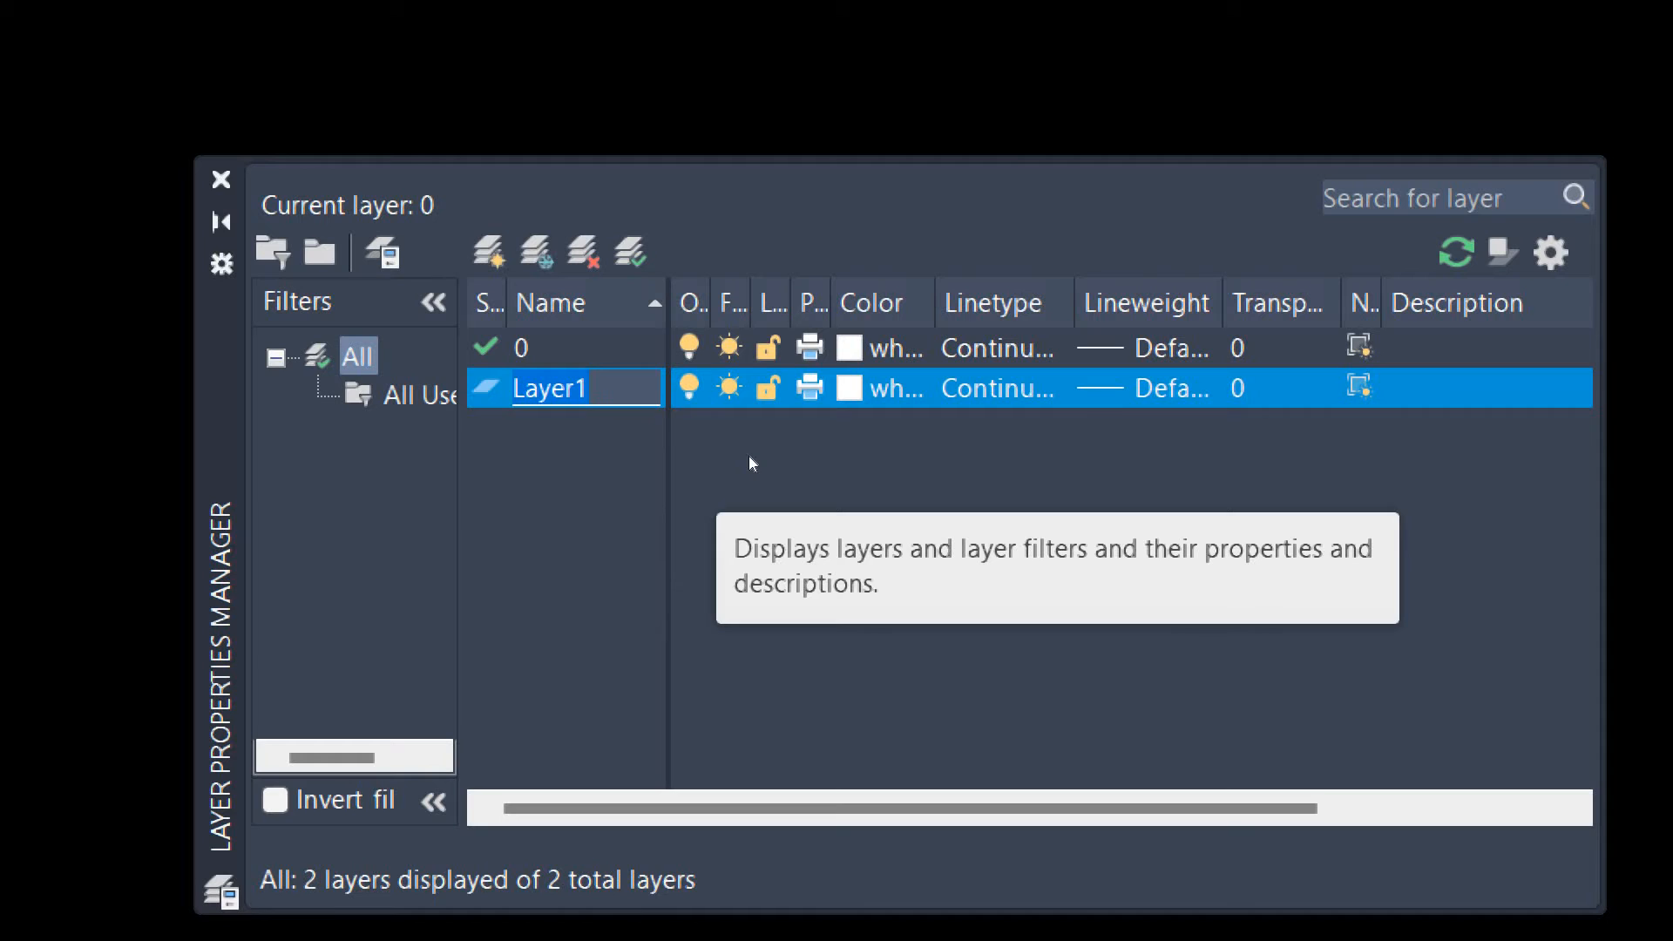
pyautogui.write('Object')
pyautogui.press('Return')
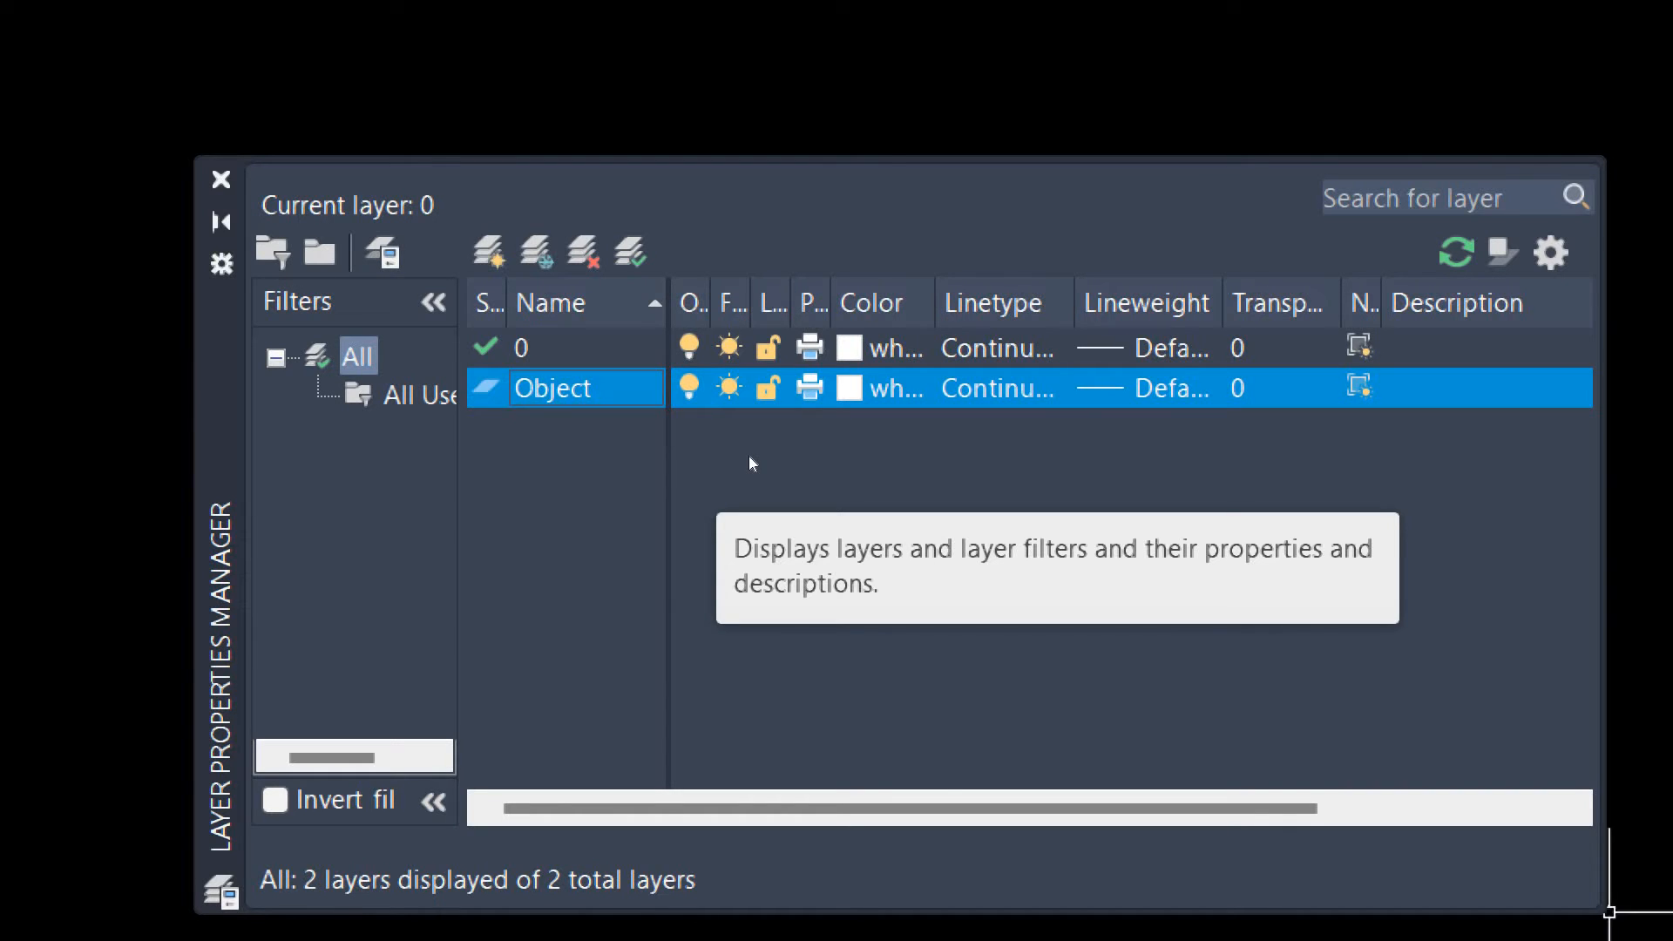
# Create two more layers named Reference and Dimension.
pyautogui.hotkey('alt', 'n')
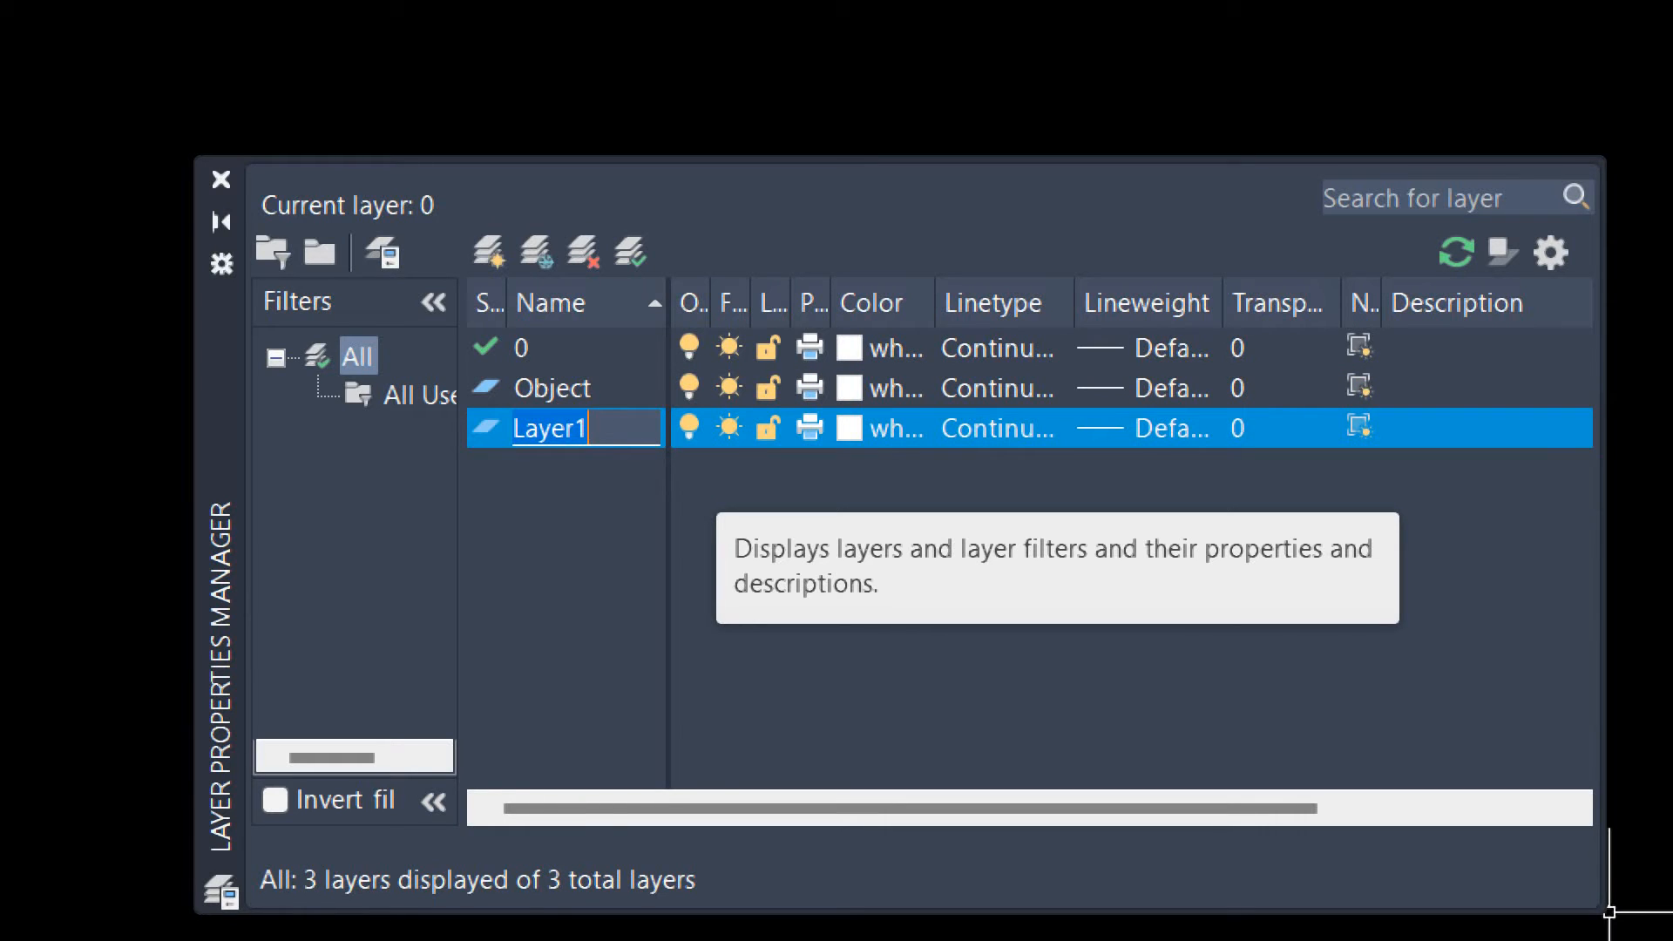
pyautogui.write('Reference')
pyautogui.press('Return')
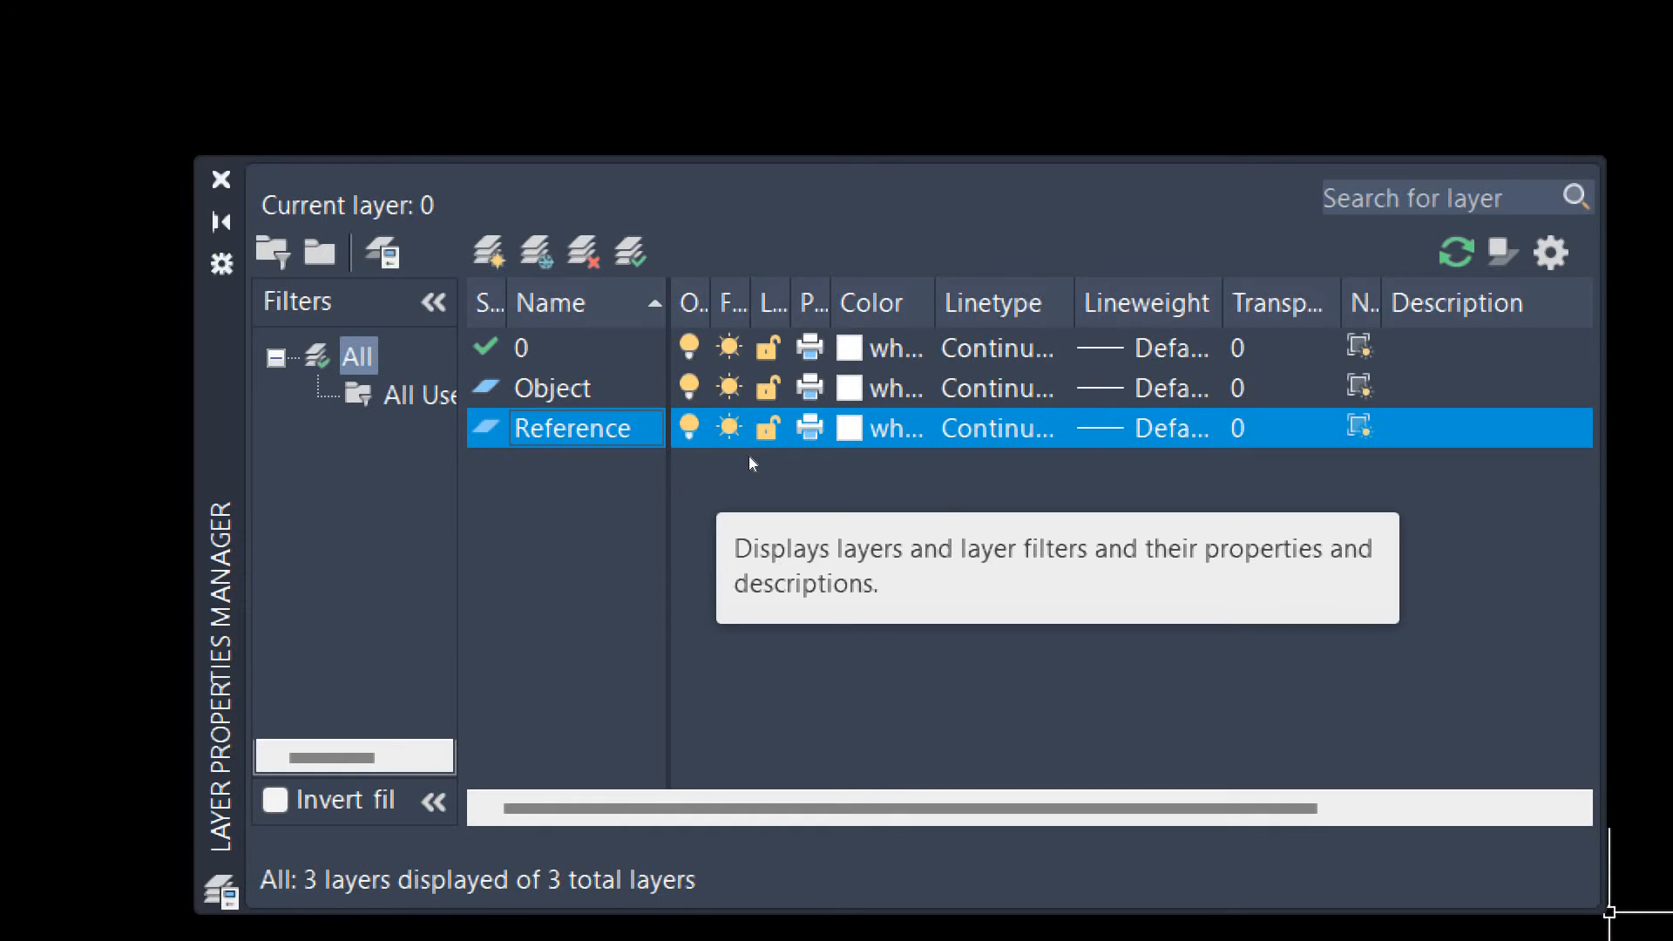
pyautogui.hotkey('alt', 'n')
pyautogui.write('Dimens')
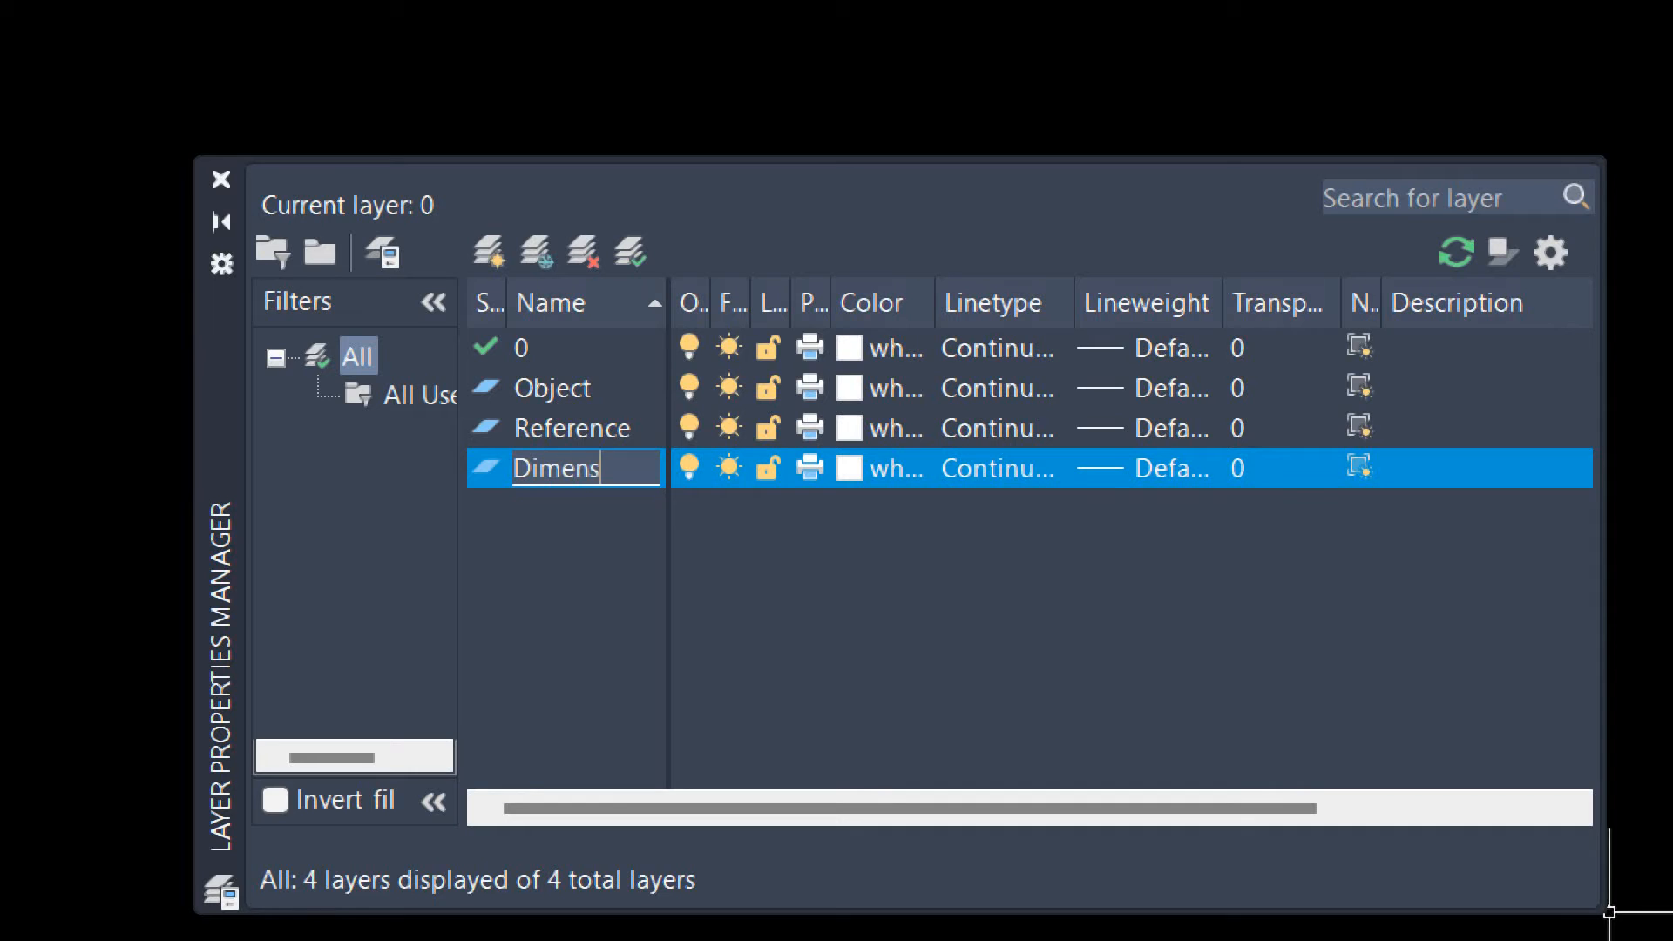
pyautogui.write('ion')
pyautogui.press('Return')
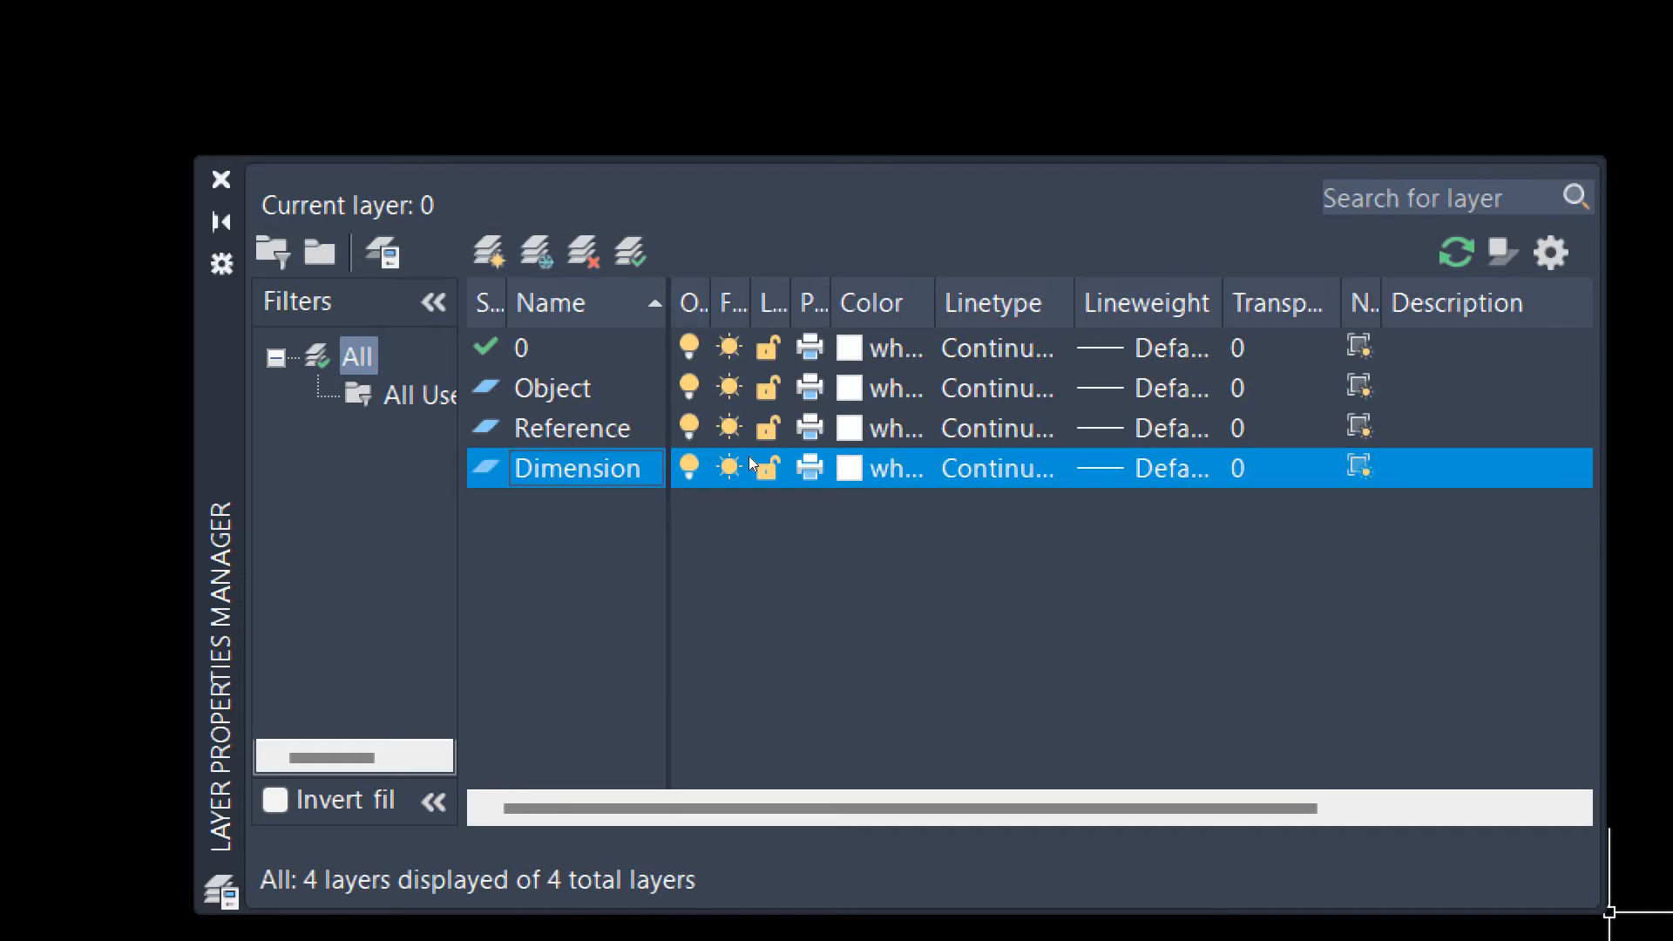
# Go through the Object, Reference and Dimension layers in the list and select layer 0.
pyautogui.click(666, 398)
pyautogui.click(675, 439)
pyautogui.click(675, 468)
pyautogui.press('Up')
pyautogui.press('Up')
pyautogui.press('Up')
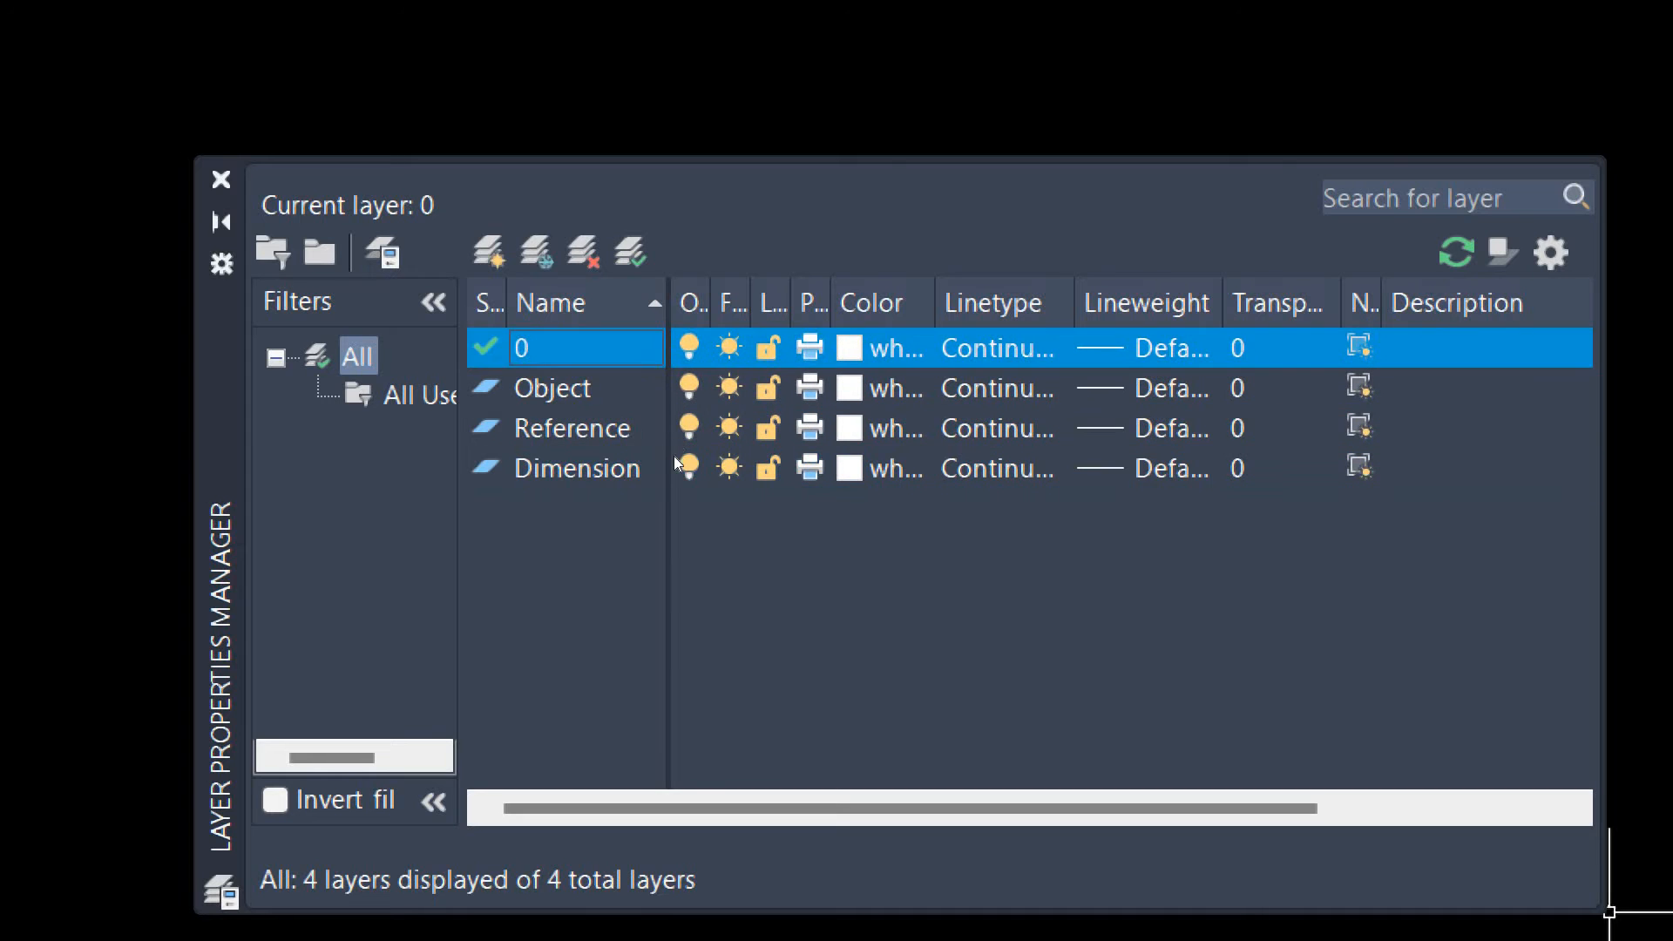
# Set the Object layer's color to red in the layer properties manager.
pyautogui.press('Down')
pyautogui.press('Down')
pyautogui.press('Down')
pyautogui.press('Up')
pyautogui.press('Up')
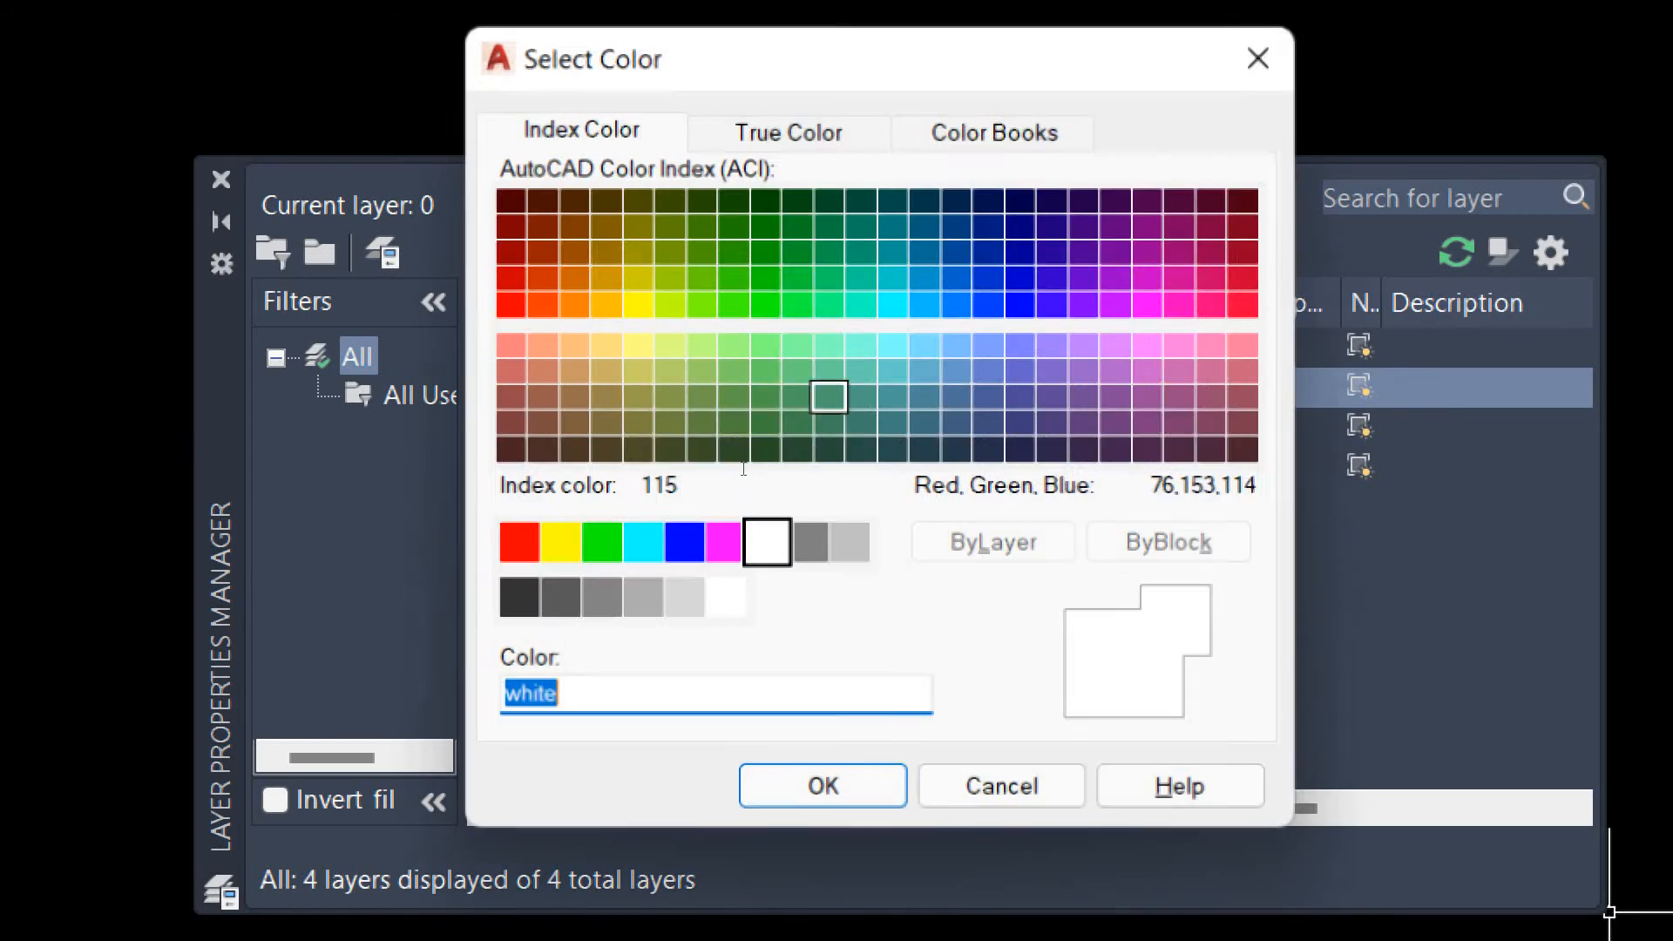
pyautogui.click(863, 388)
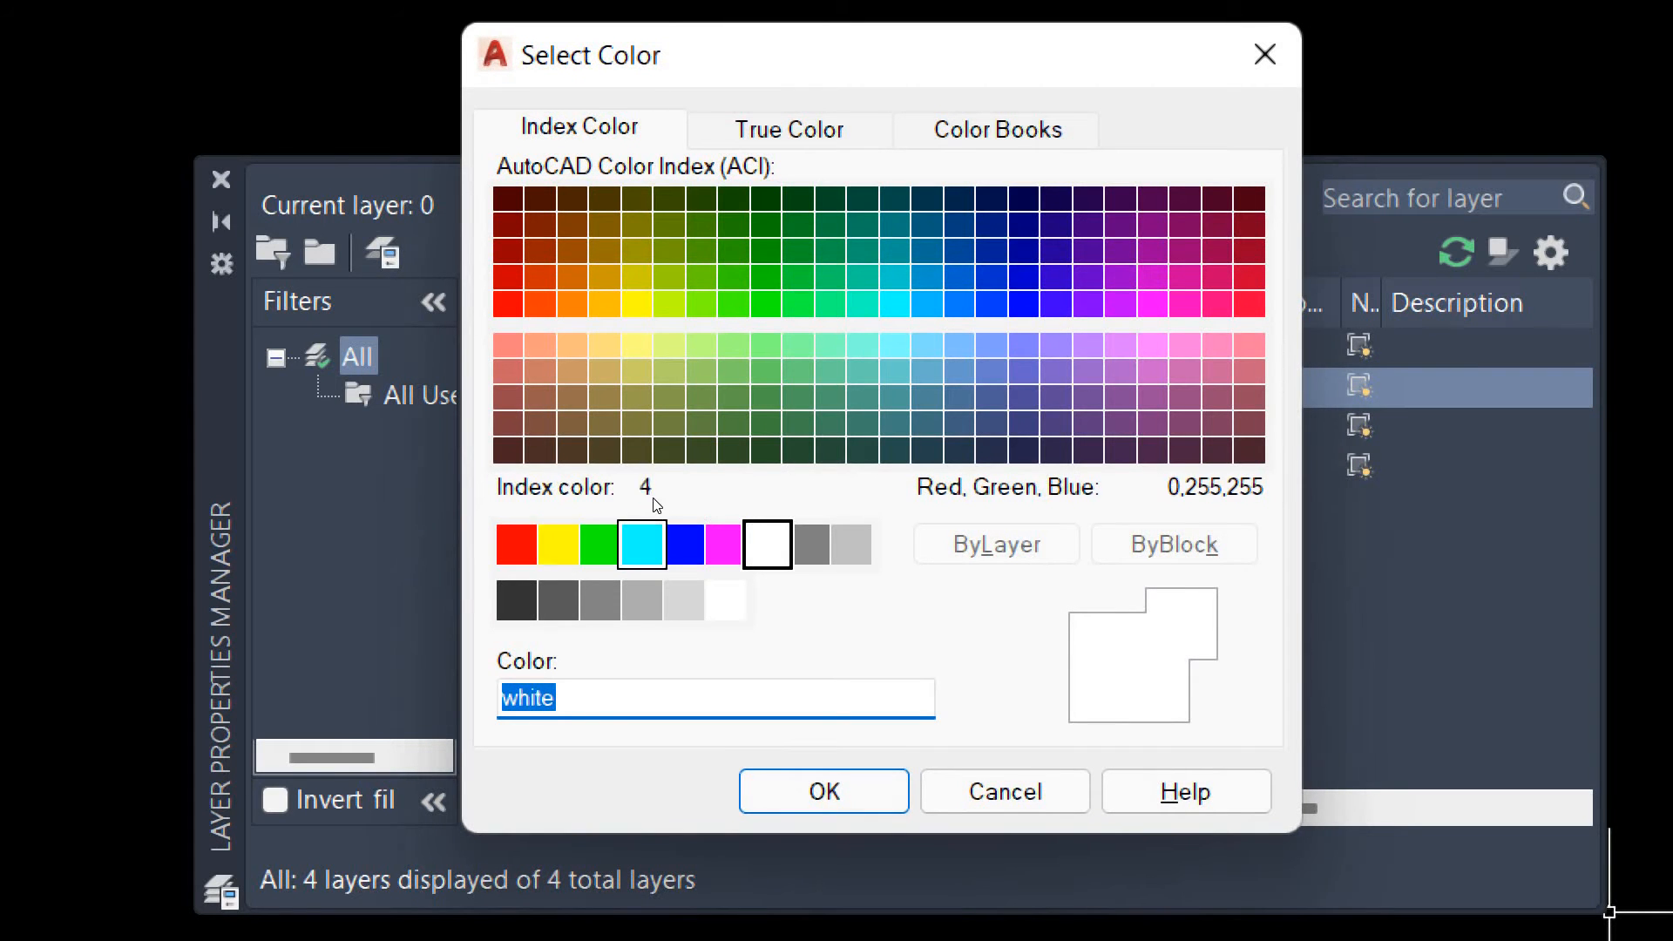
pyautogui.click(517, 544)
pyautogui.click(824, 791)
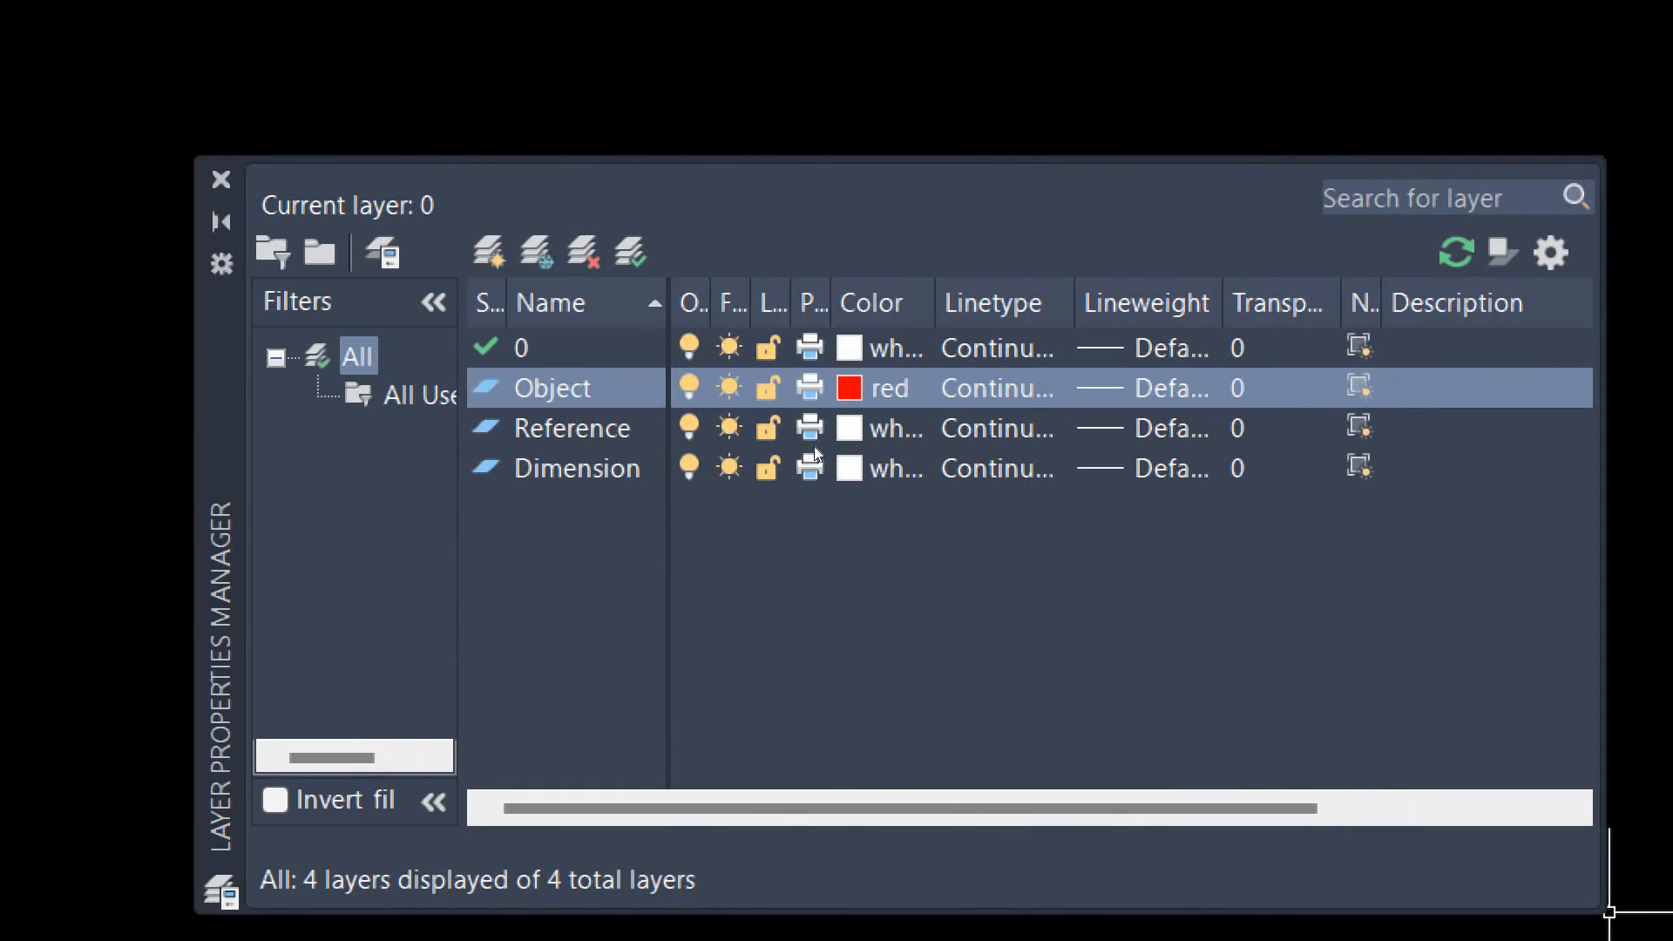
# Set the Reference layer's color to green.
pyautogui.click(822, 446)
pyautogui.click(854, 428)
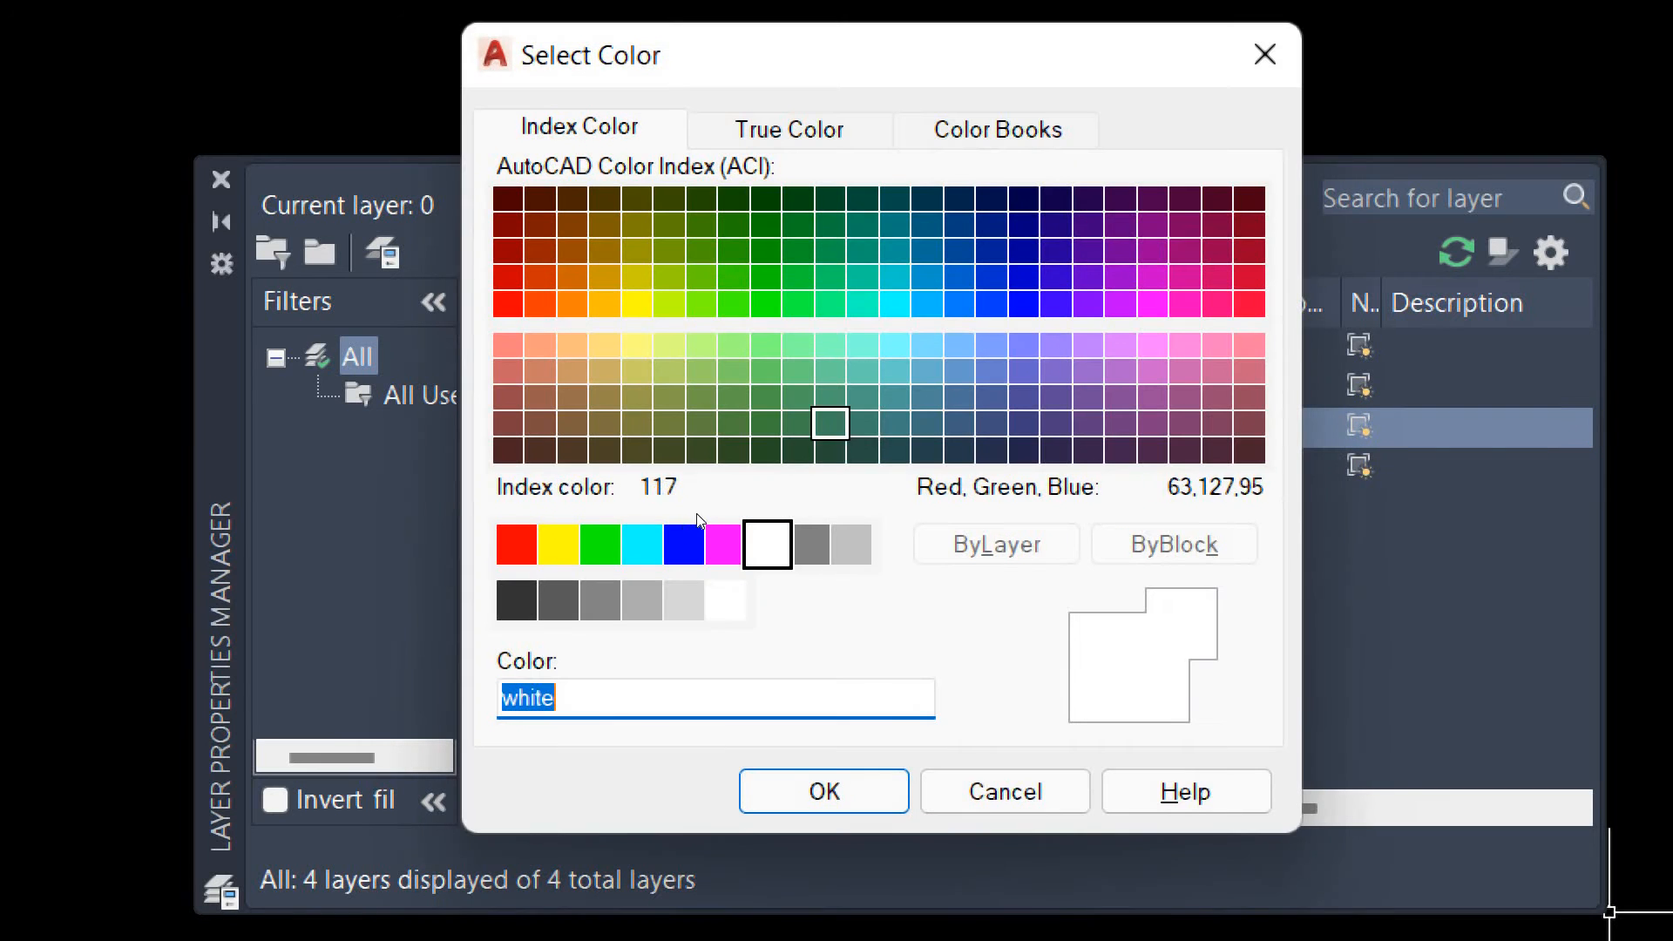
pyautogui.click(601, 545)
pyautogui.click(823, 792)
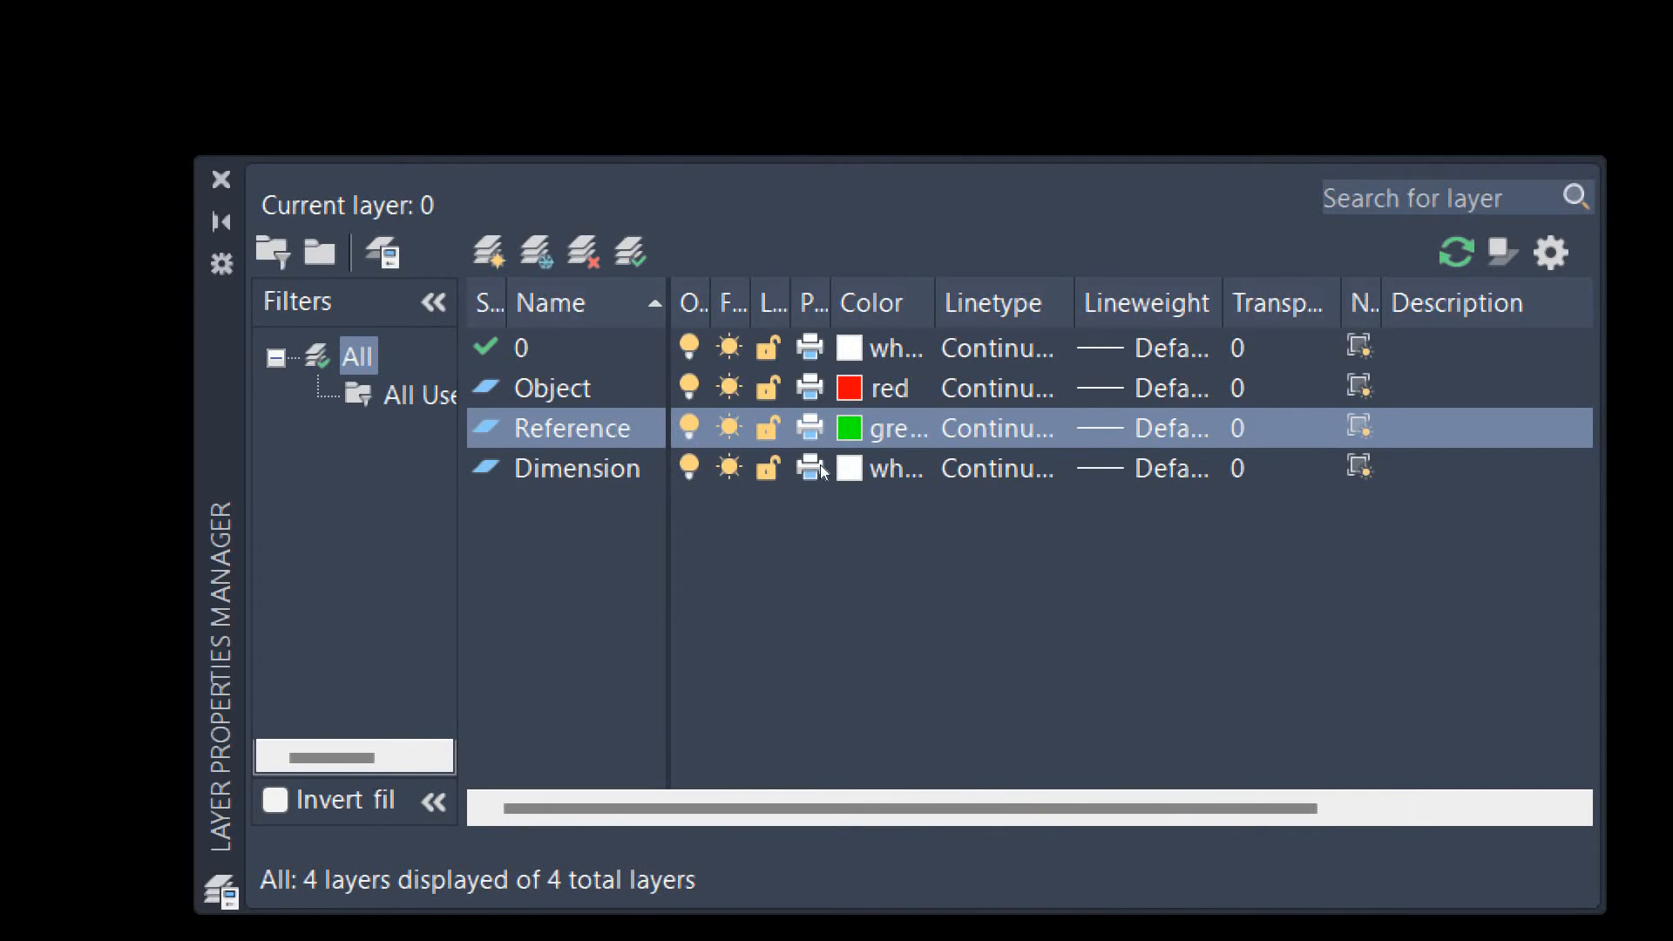
# Set the Dimension layer's color to yellow and close the layer properties manager.
pyautogui.click(820, 471)
pyautogui.click(850, 468)
pyautogui.click(558, 545)
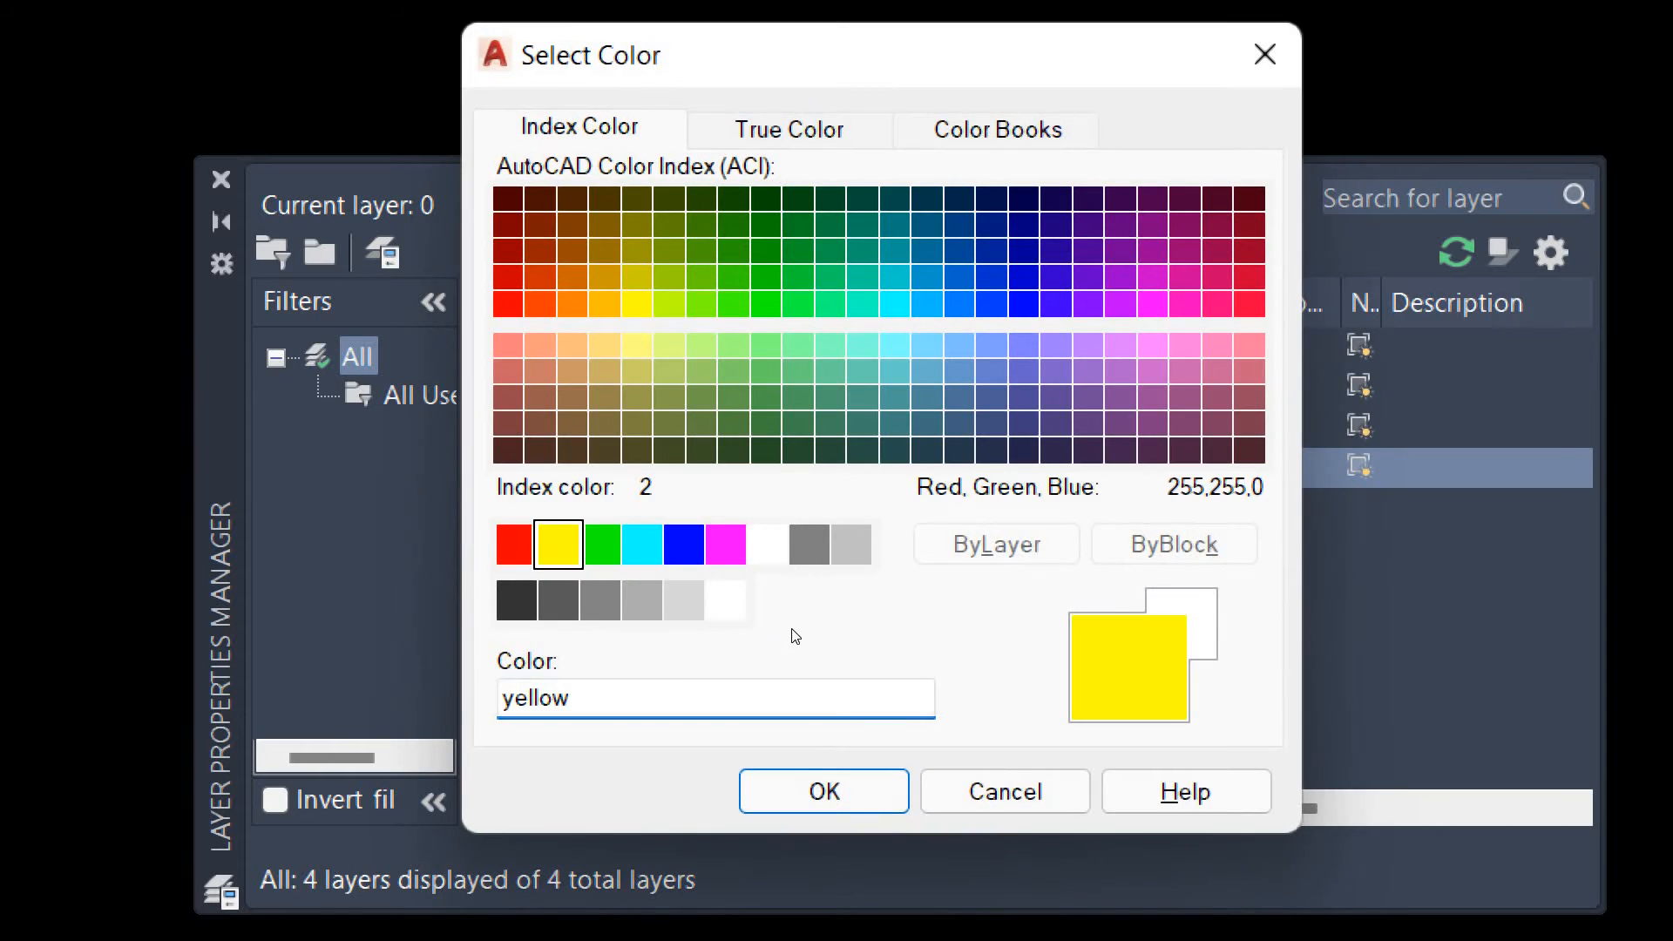
pyautogui.press('Return')
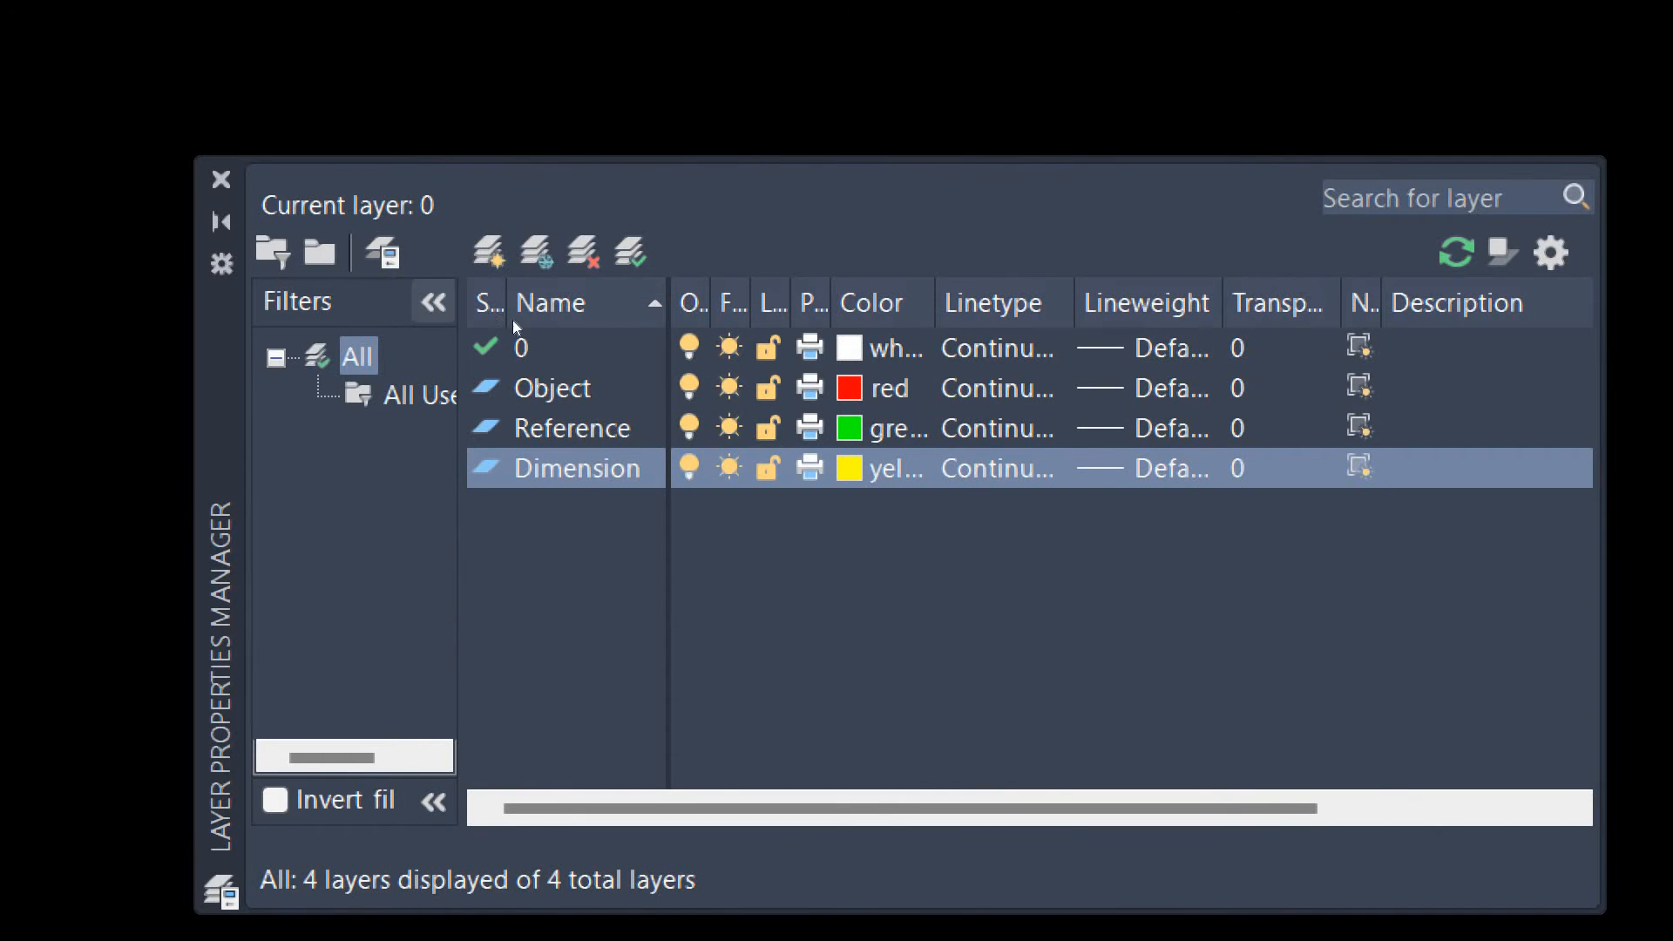
pyautogui.click(222, 179)
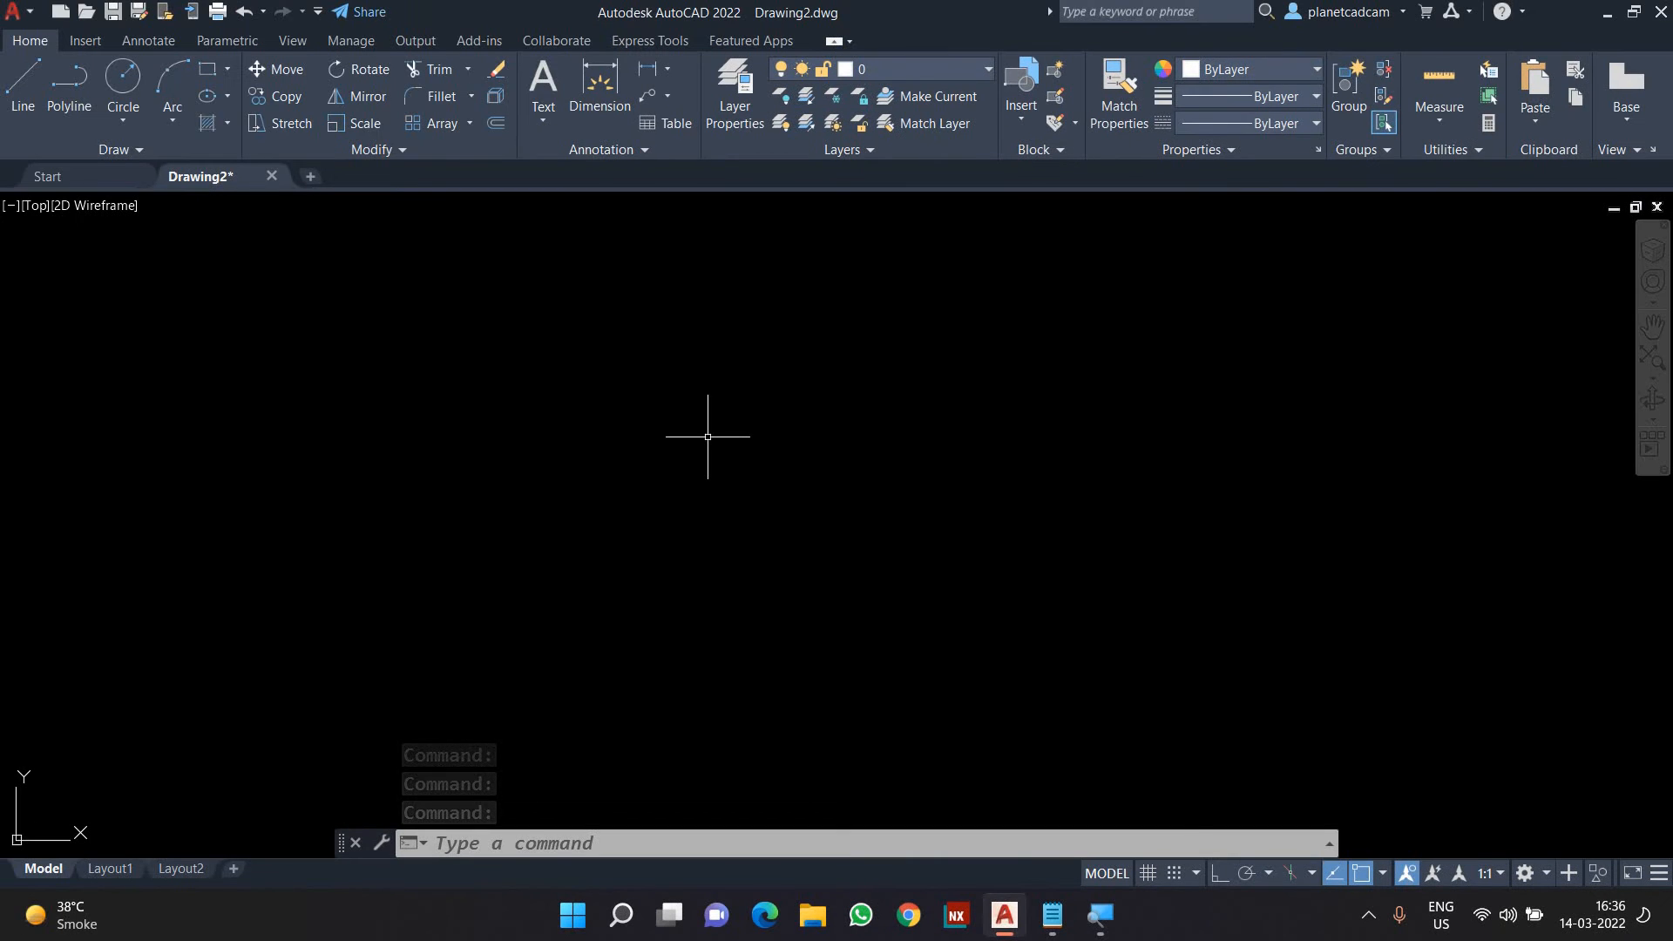
# Make Object the current layer and draw two separate circles with radii of about 37 and 17.
pyautogui.click(913, 70)
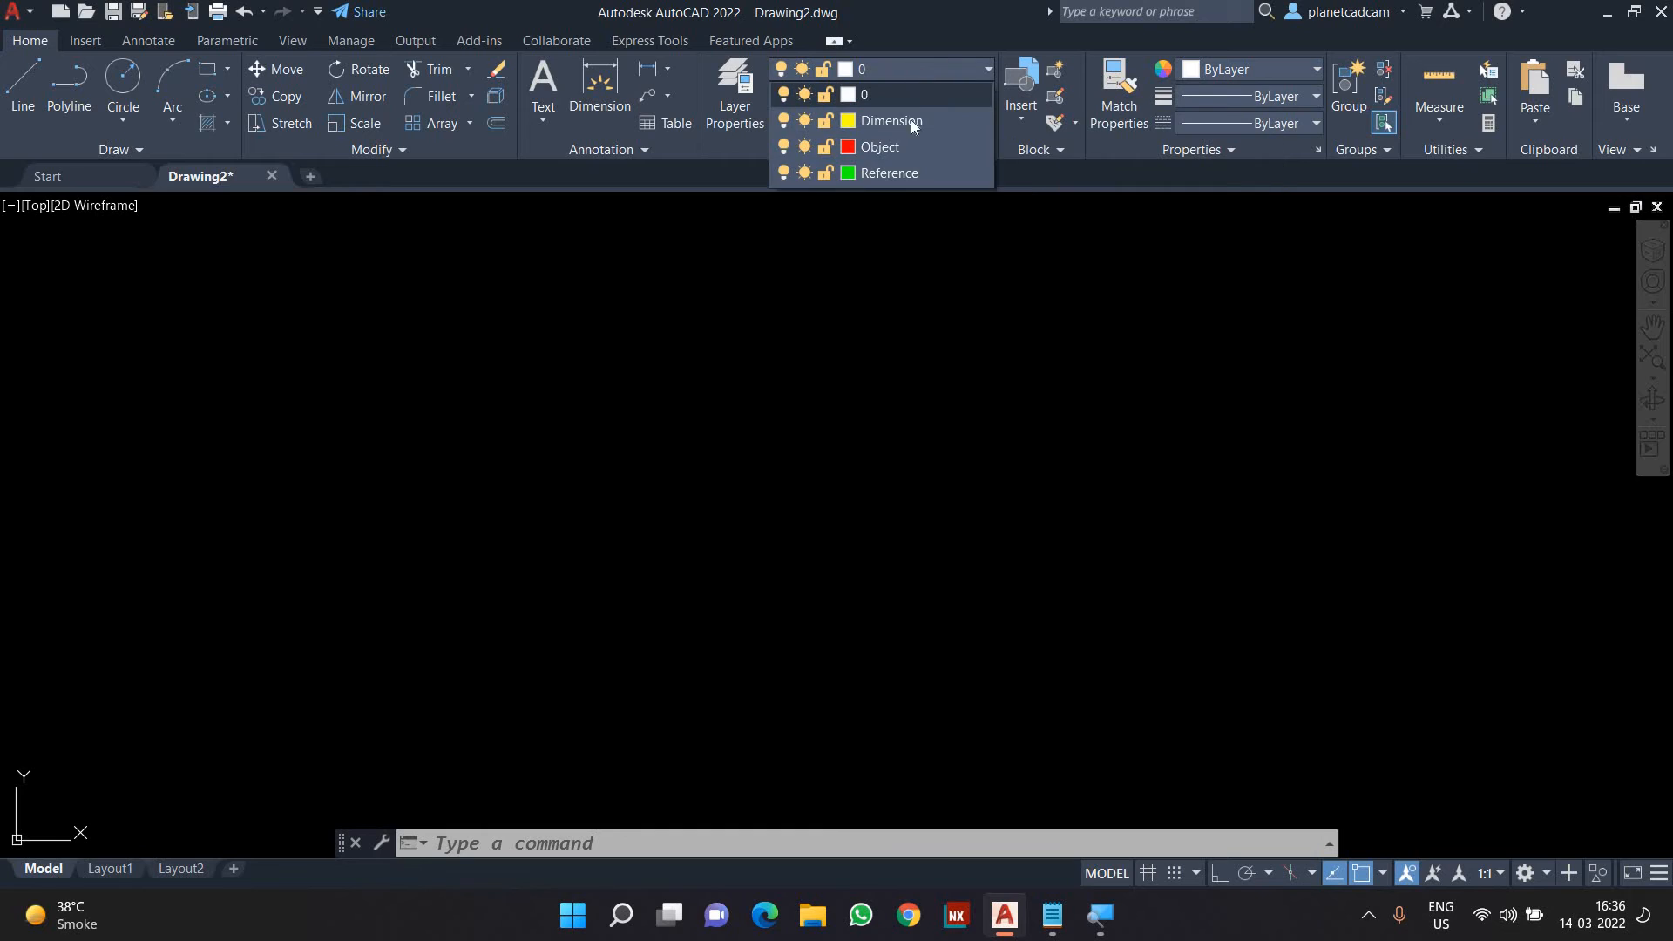
pyautogui.click(903, 148)
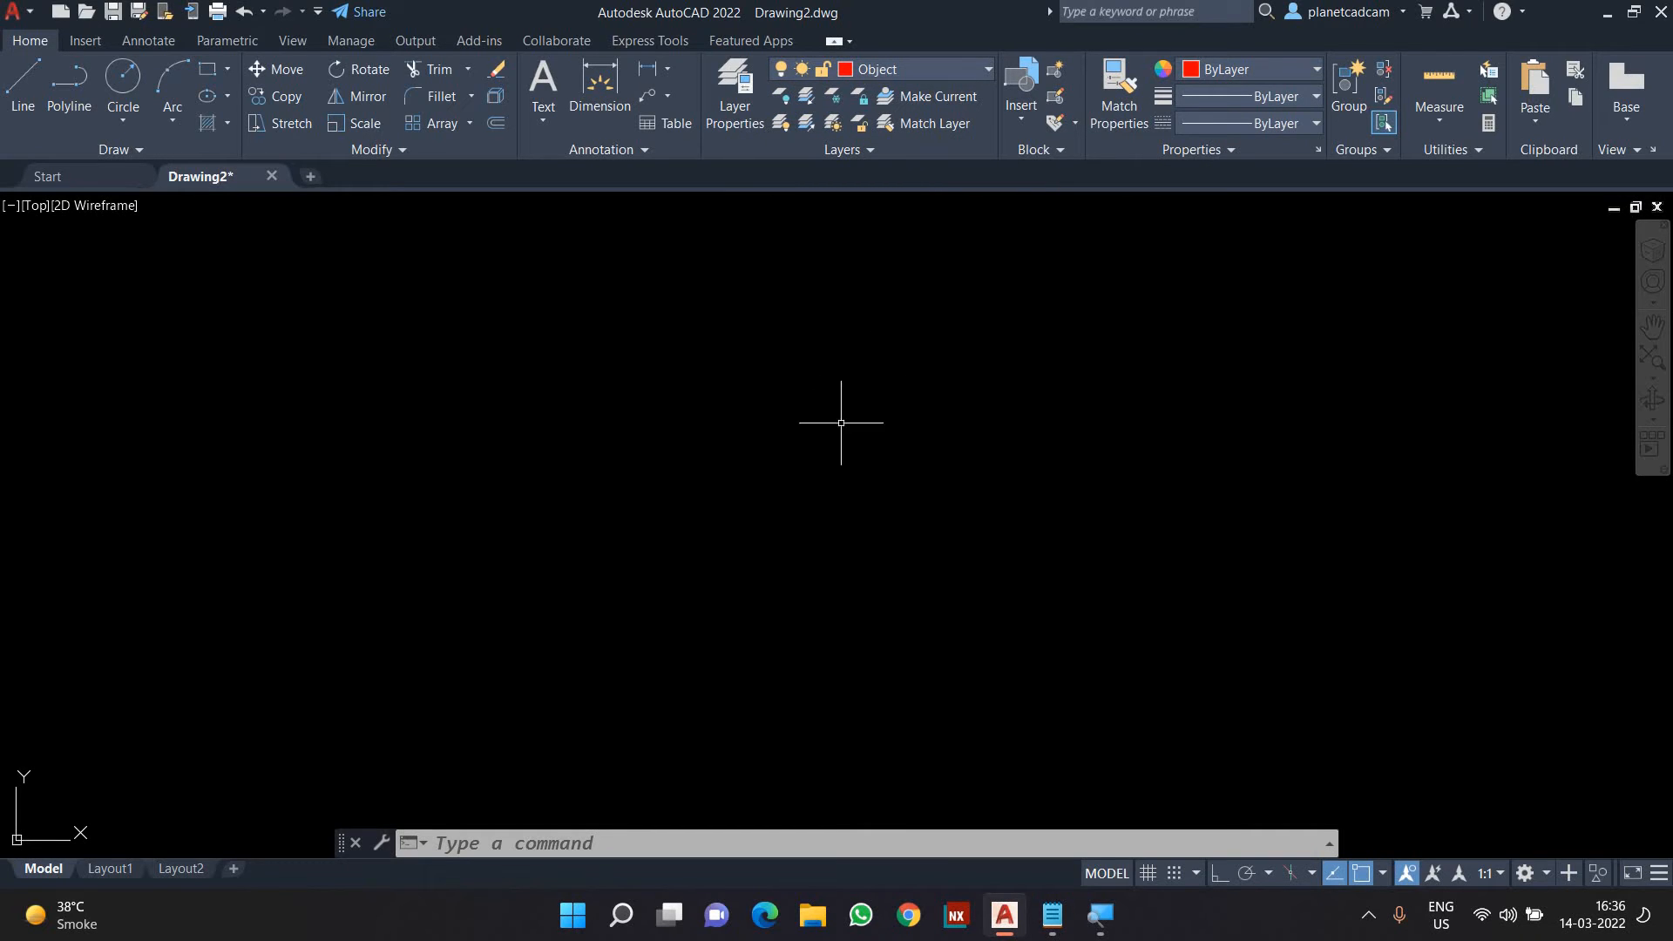
pyautogui.write('c')
pyautogui.press('Return')
pyautogui.click(462, 616)
pyautogui.click(500, 693)
pyautogui.press('Return')
pyautogui.click(546, 497)
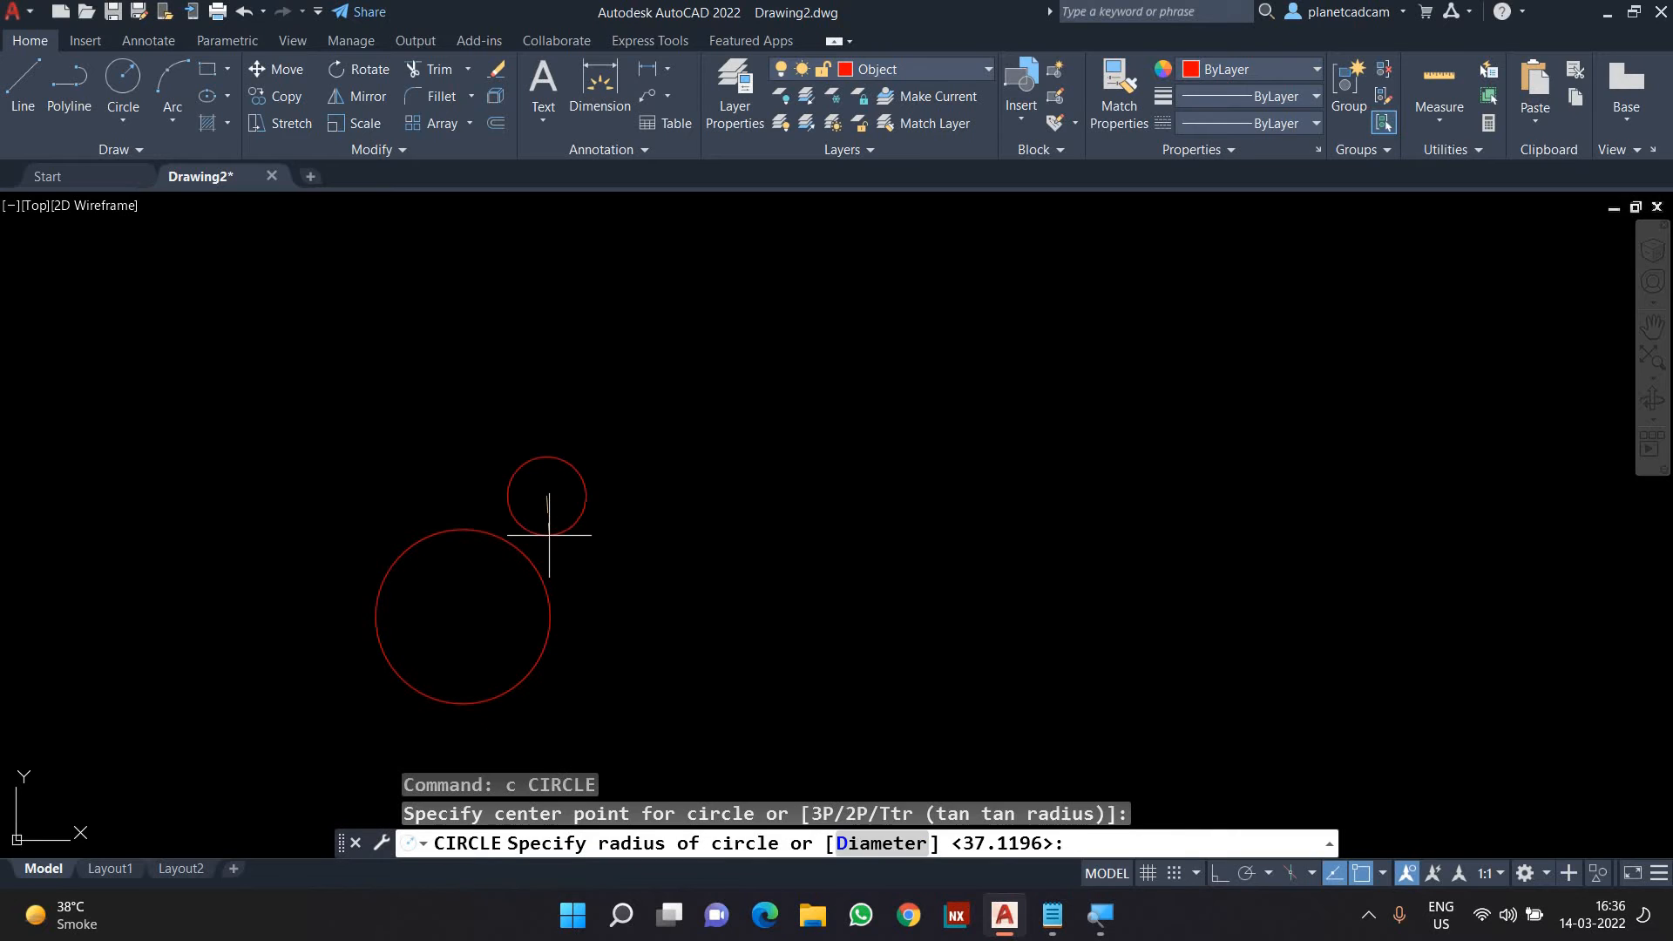
pyautogui.click(550, 536)
# Draw three more circles on the Object layer near the first two, the largest with a radius of about 43.
pyautogui.write('c')
pyautogui.press('Return')
pyautogui.click(636, 475)
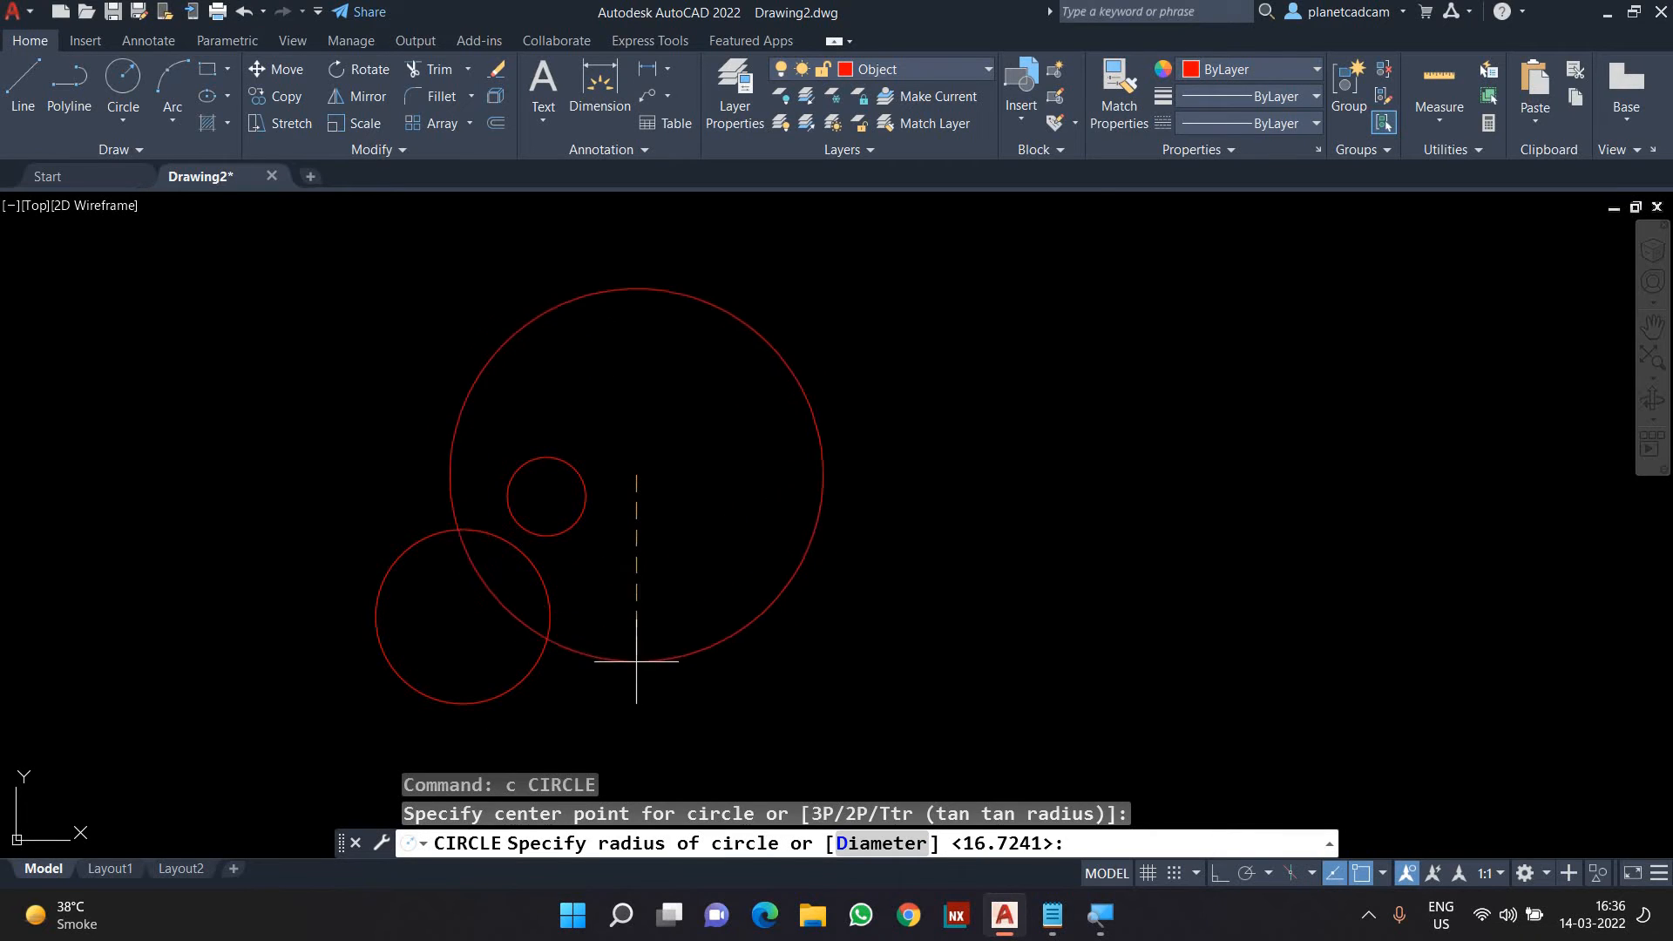
pyautogui.click(642, 515)
pyautogui.write('c')
pyautogui.press('Return')
pyautogui.click(467, 350)
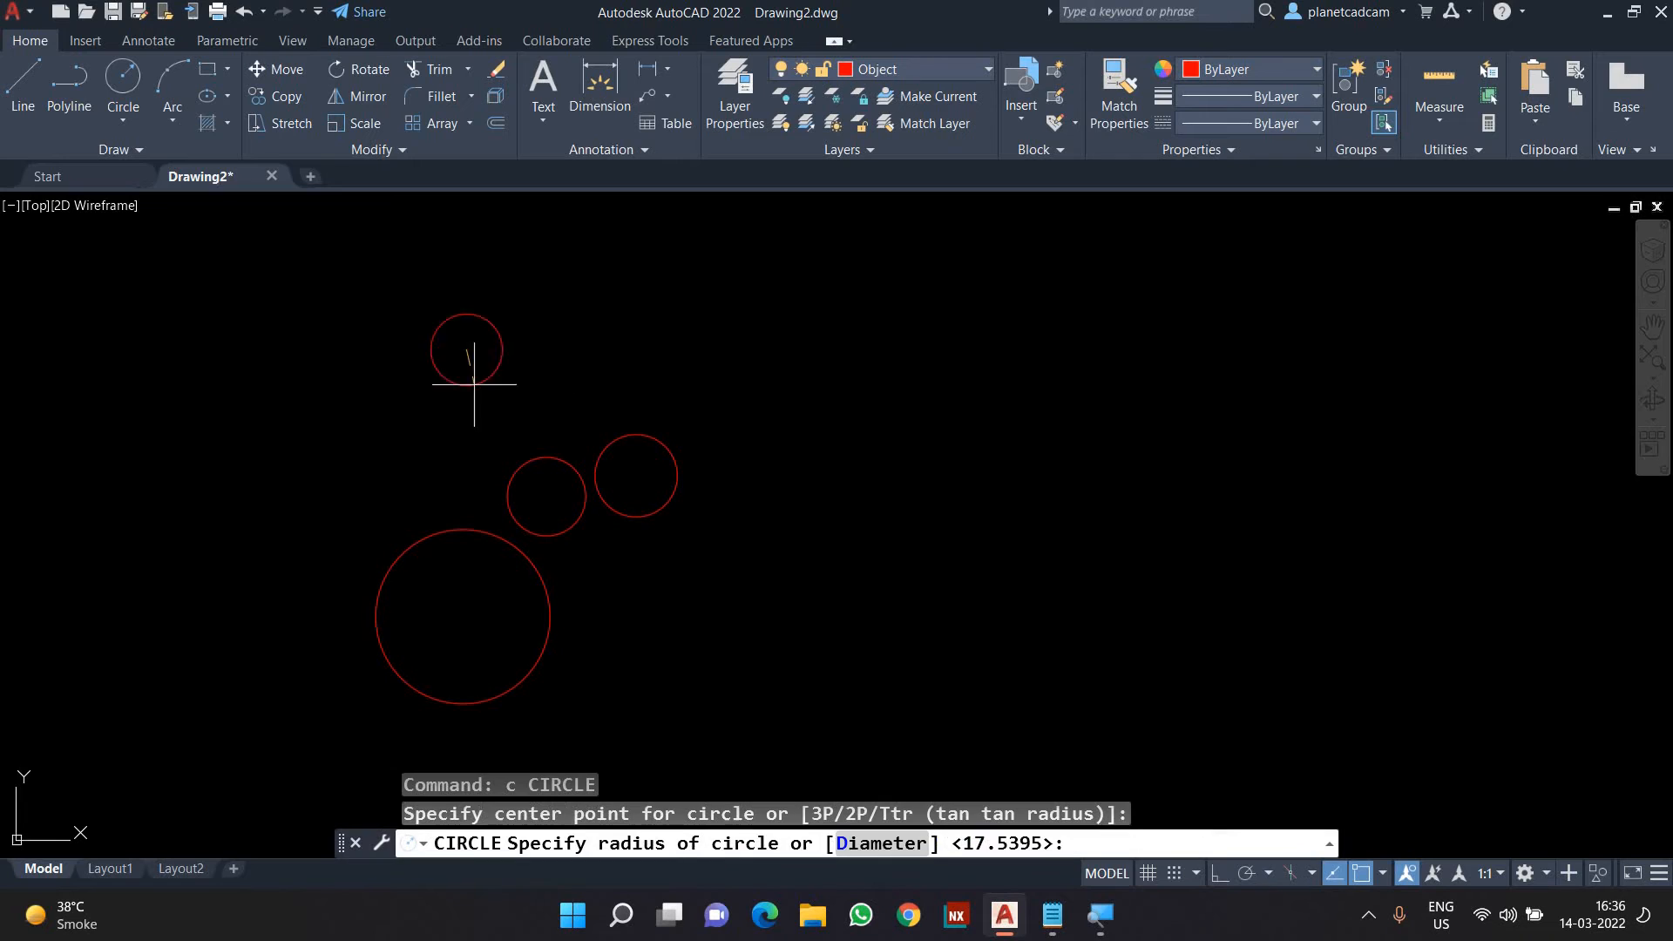
pyautogui.click(475, 452)
pyautogui.write('c')
pyautogui.press('Return')
pyautogui.click(649, 355)
pyautogui.click(647, 384)
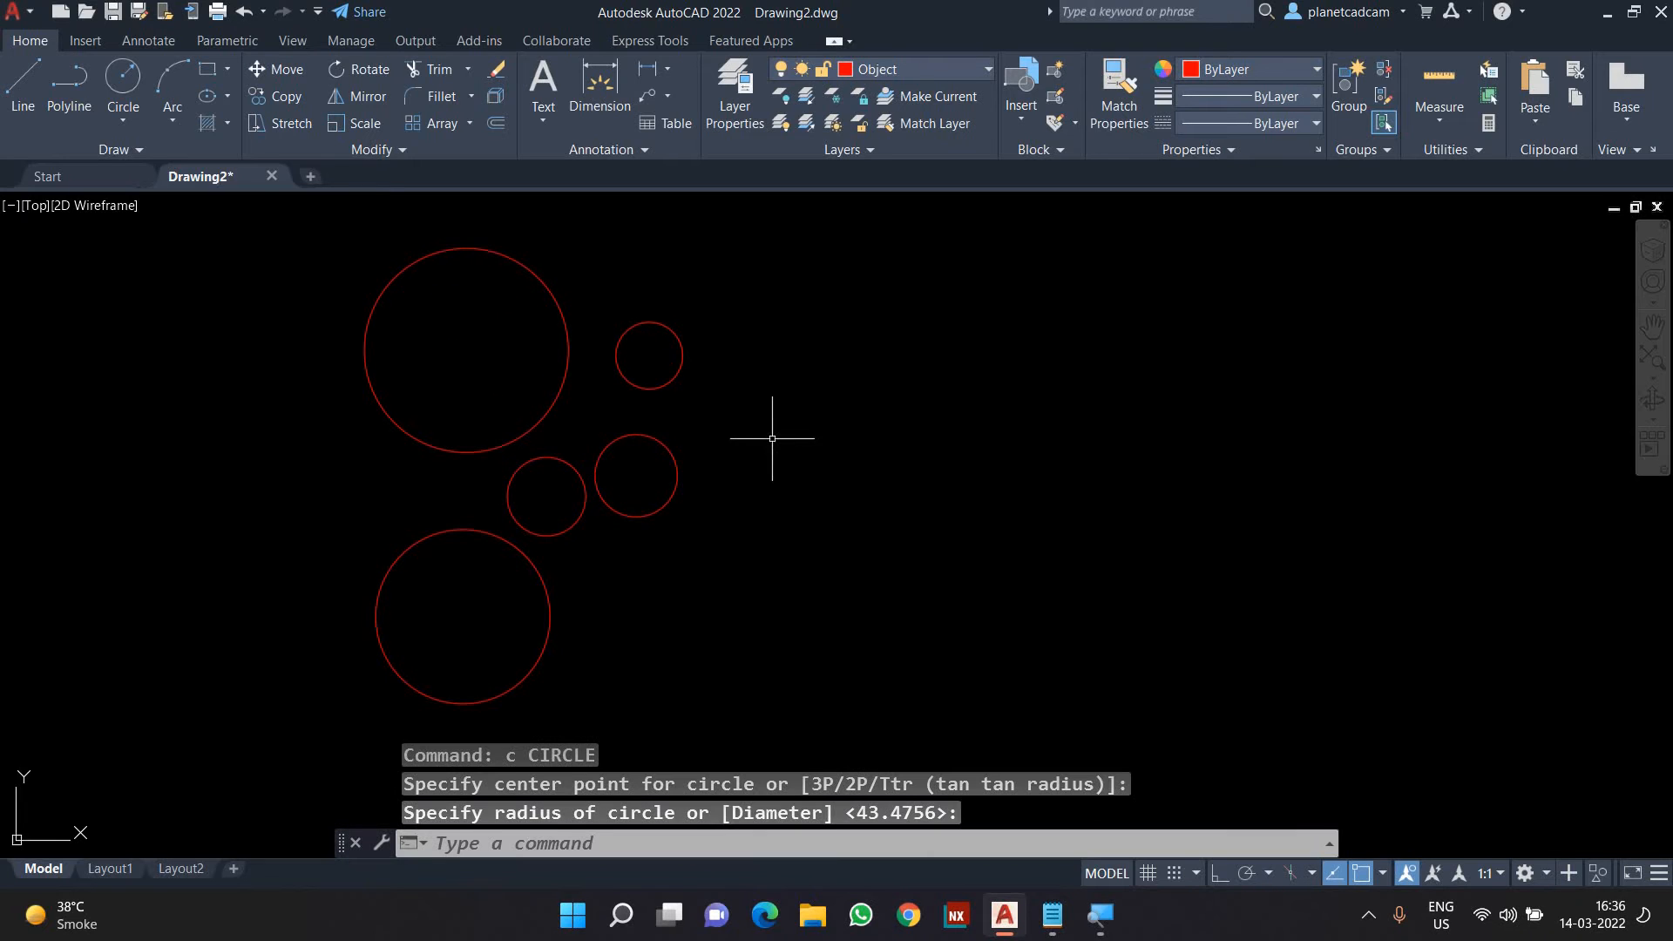
# Make Reference the current layer and draw a circle of radius about 34 beside the red group, plus a smaller one above it.
pyautogui.moveTo(770, 438); pyautogui.dragTo(787, 397, button='middle')
pyautogui.click(907, 77)
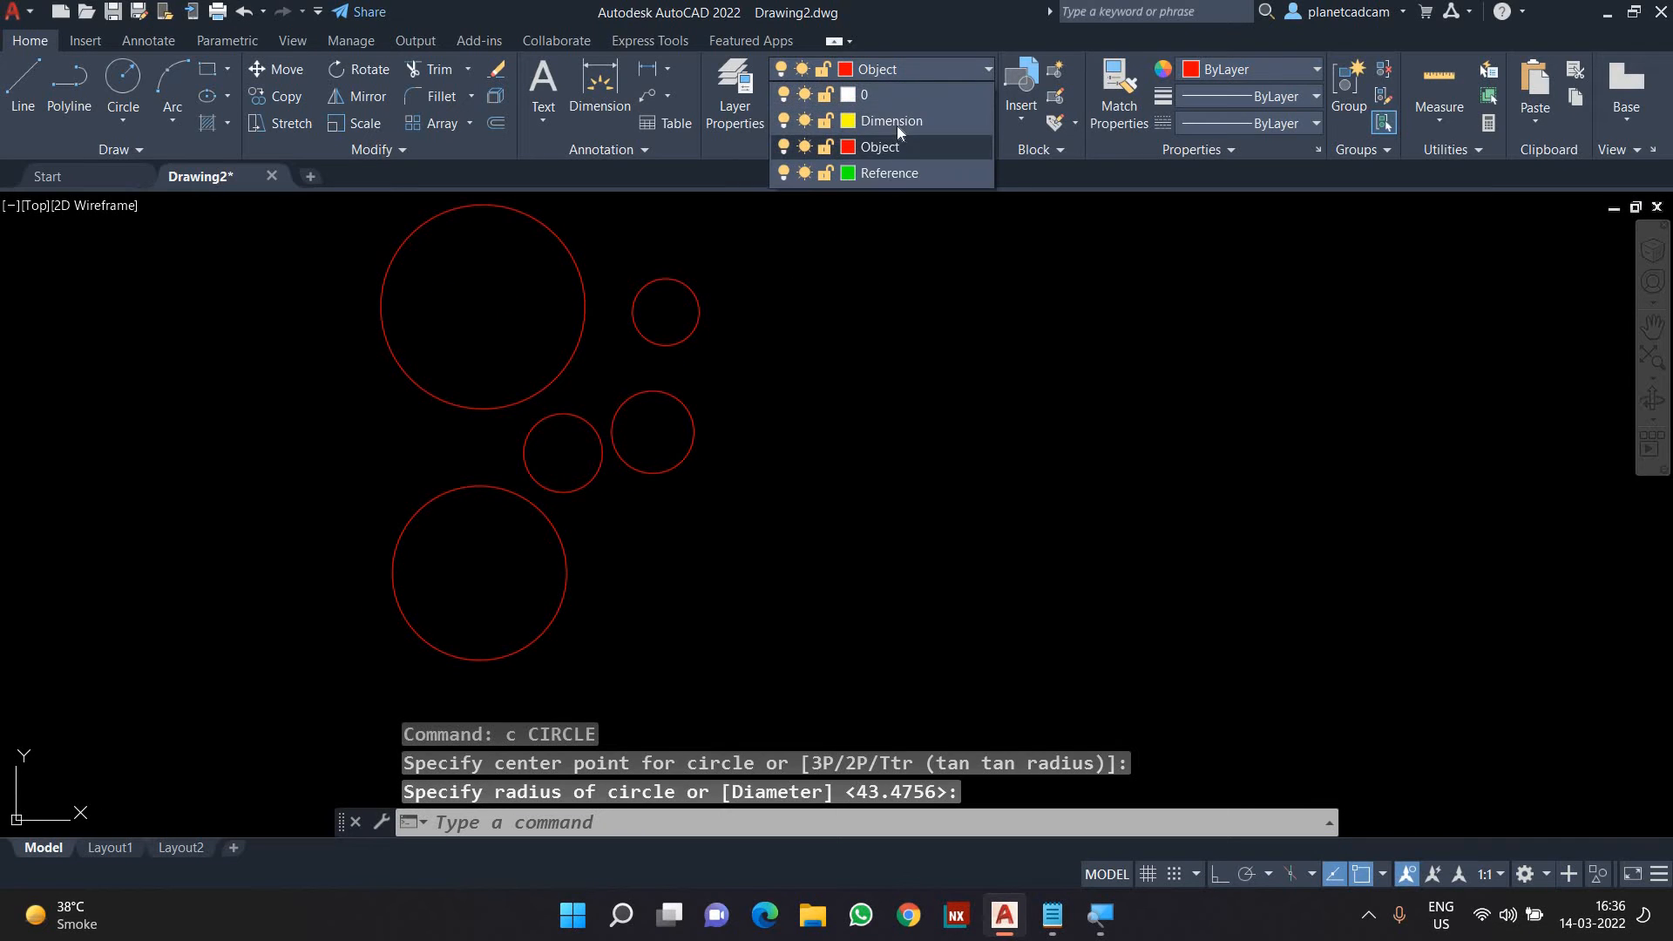
pyautogui.click(896, 171)
pyautogui.write('c')
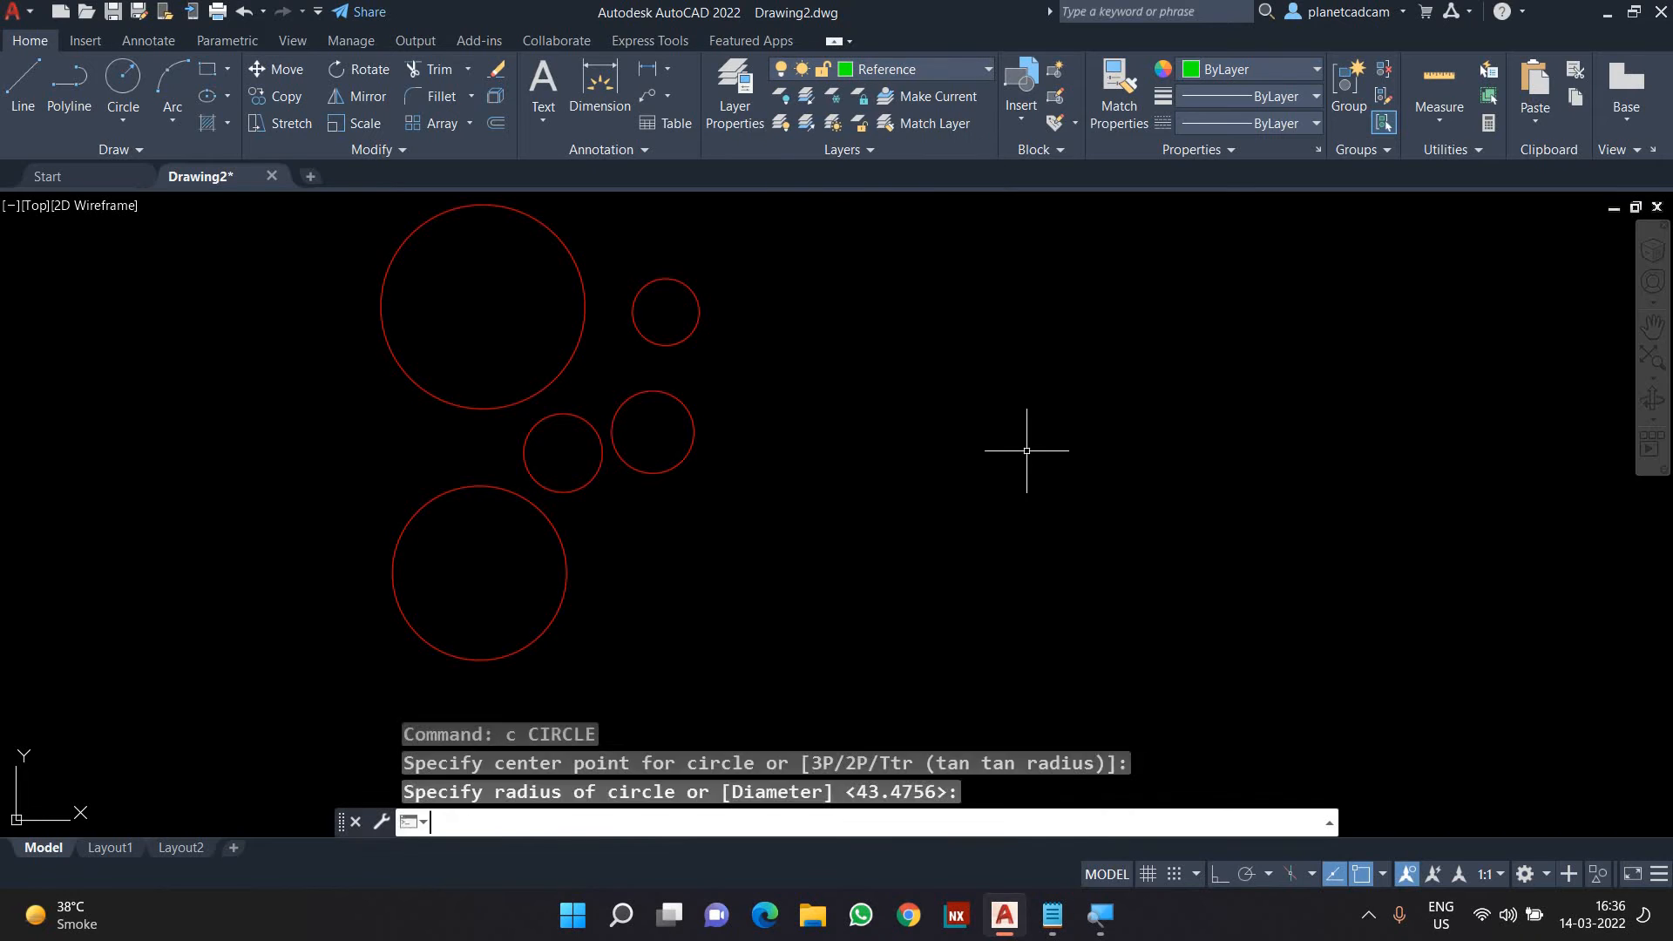
pyautogui.press('Return')
pyautogui.click(932, 392)
pyautogui.click(979, 456)
pyautogui.click(1067, 338)
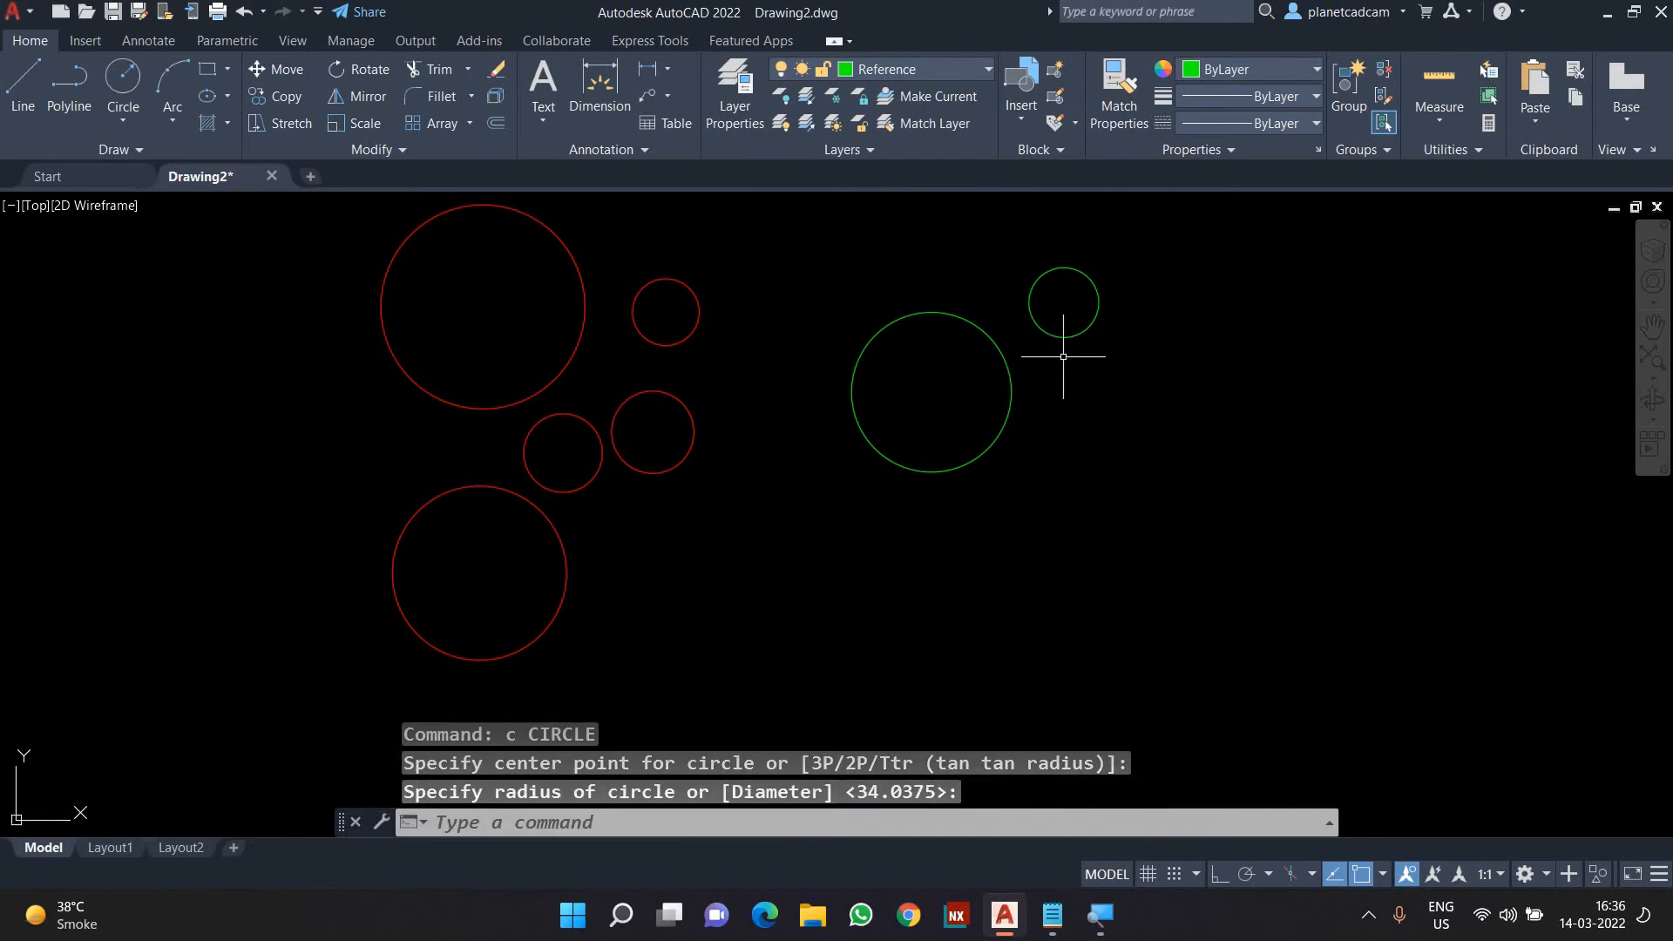
# Draw two more Reference circles below the small green one, the upper with a radius of about 33.
pyautogui.write('c')
pyautogui.press('Return')
pyautogui.click(1105, 454)
pyautogui.click(1101, 531)
pyautogui.write('c')
pyautogui.press('Return')
pyautogui.click(1019, 633)
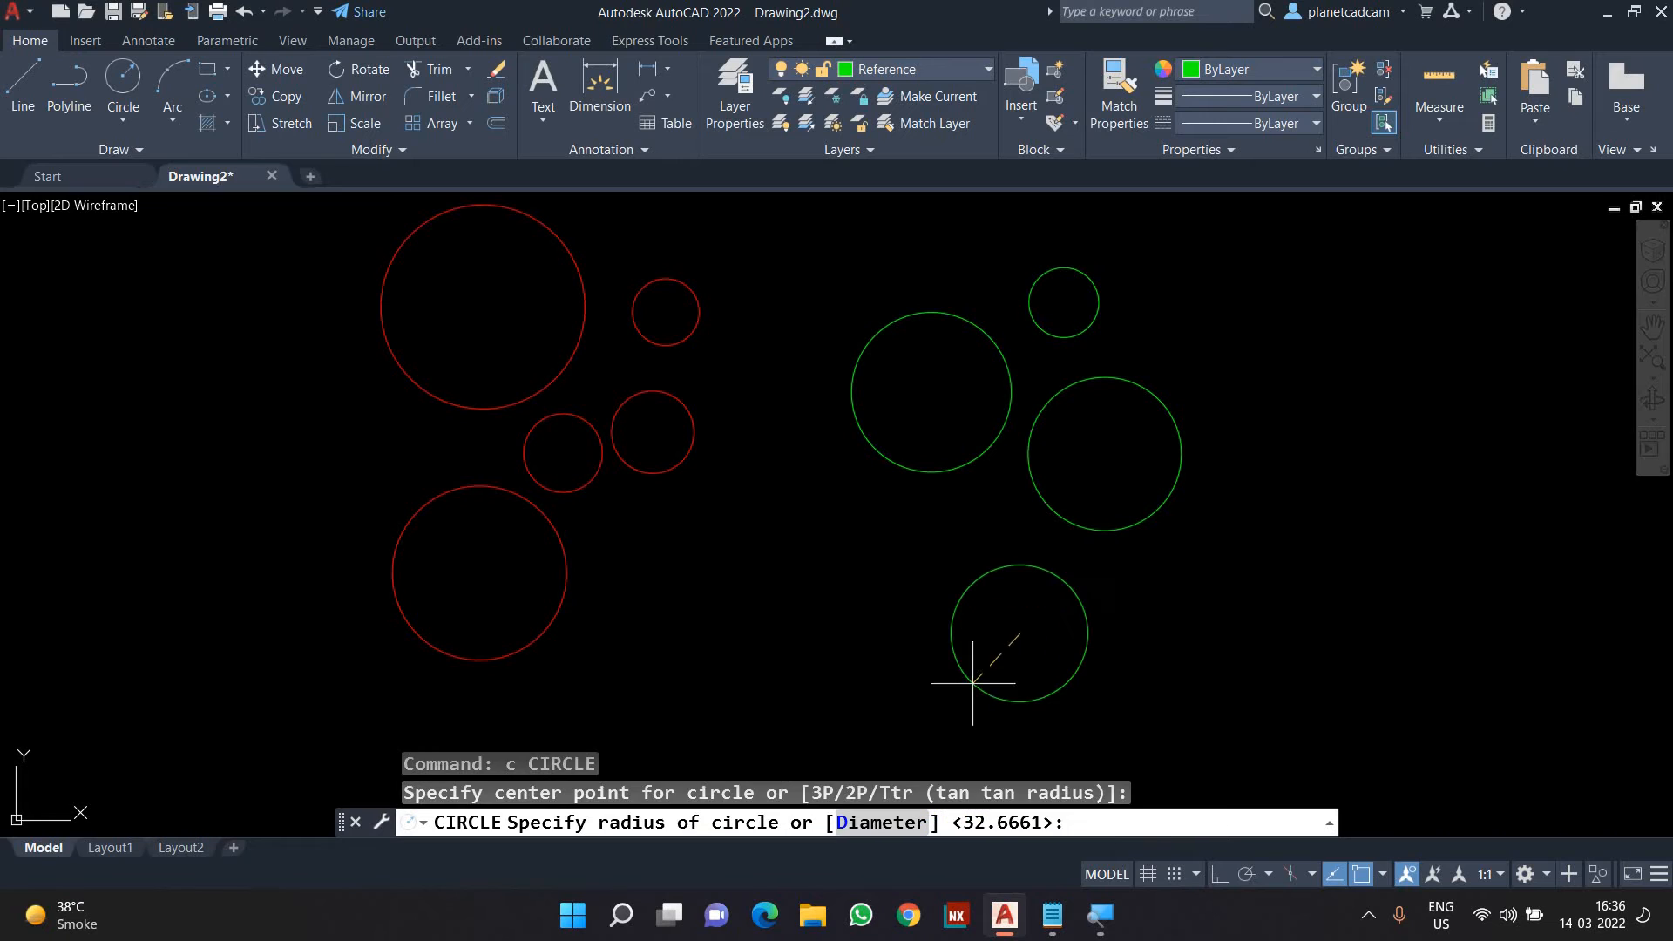
pyautogui.click(984, 693)
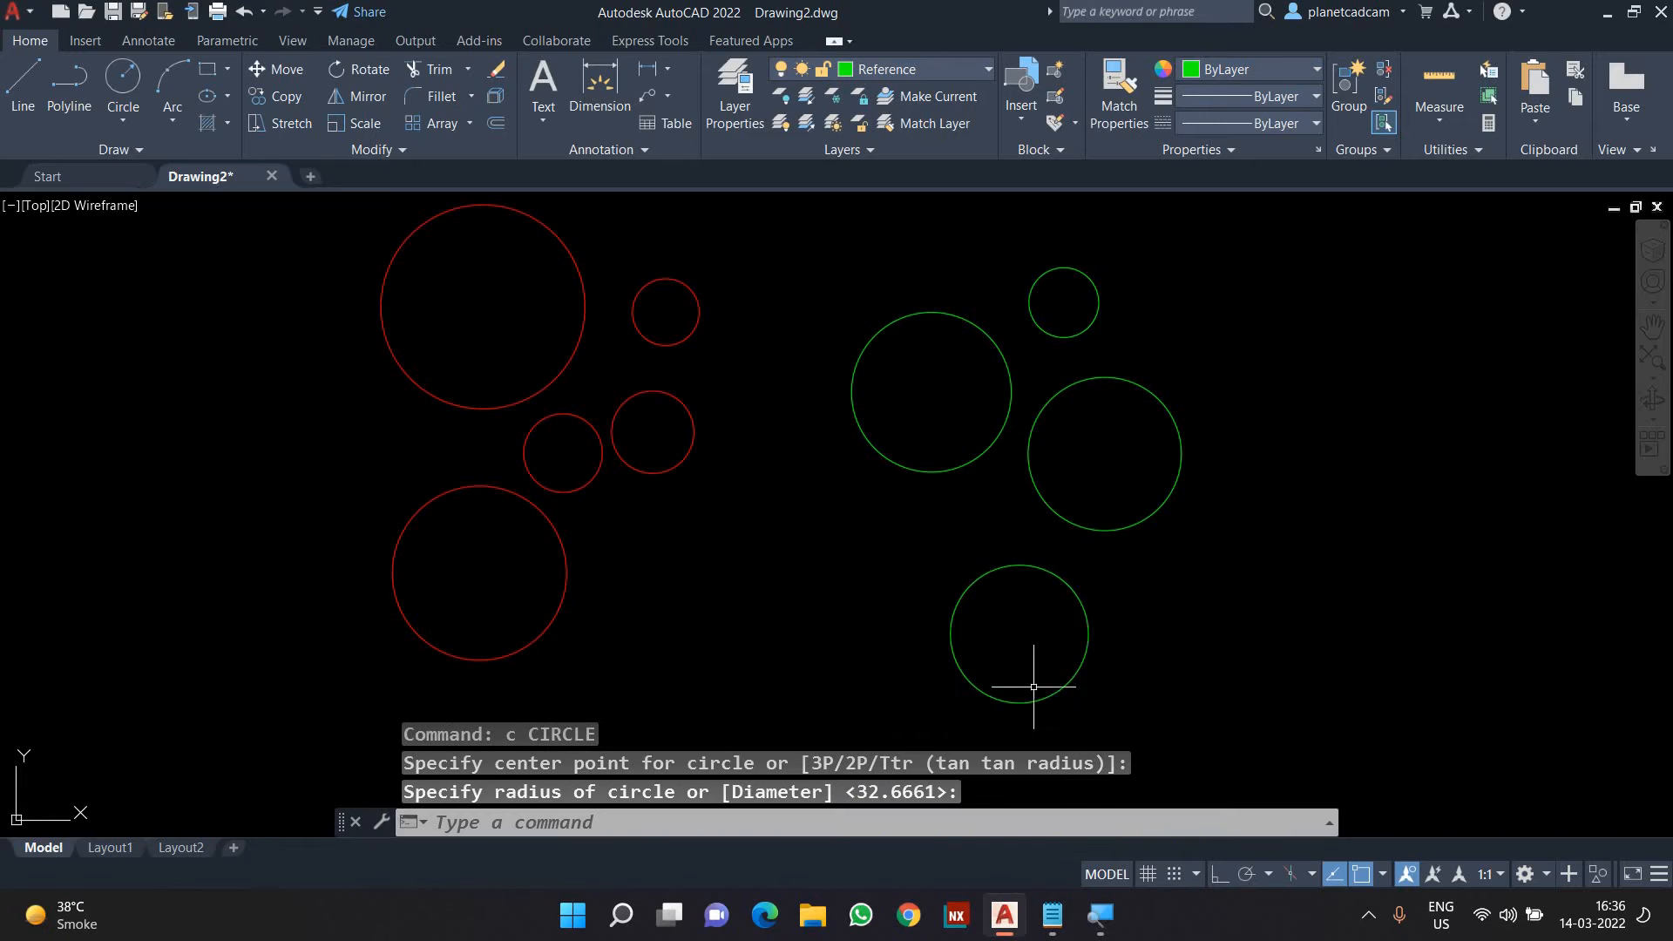
# Make Dimension the current layer and draw a circle of radius about 38 beyond the green group, with a smaller one next to it.
pyautogui.click(929, 75)
pyautogui.click(901, 121)
pyautogui.moveTo(1236, 350); pyautogui.dragTo(968, 368, button='middle')
pyautogui.write('c')
pyautogui.press('Return')
pyautogui.click(1120, 296)
pyautogui.click(1134, 384)
pyautogui.write('c')
pyautogui.press('Return')
pyautogui.click(1262, 333)
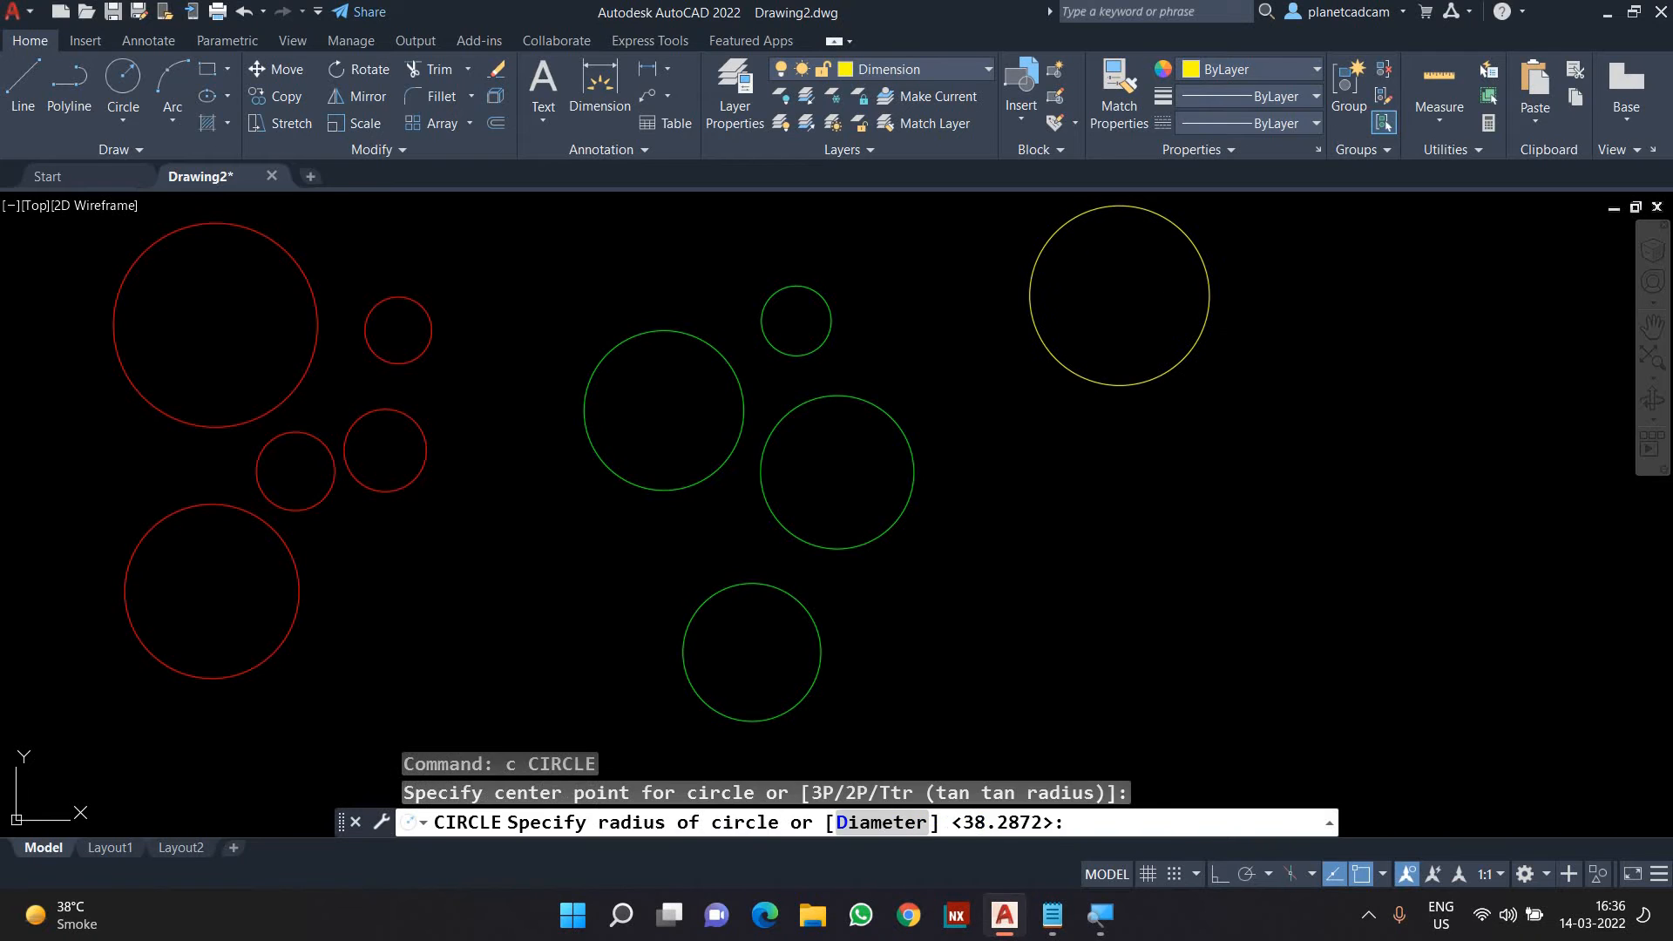
pyautogui.click(1256, 383)
# Draw three more small circles on the Dimension layer below the first two, the first two of radius about 16 and 18.
pyautogui.write('c')
pyautogui.press('Return')
pyautogui.click(1182, 443)
pyautogui.click(1187, 480)
pyautogui.write('c')
pyautogui.press('Return')
pyautogui.click(1286, 479)
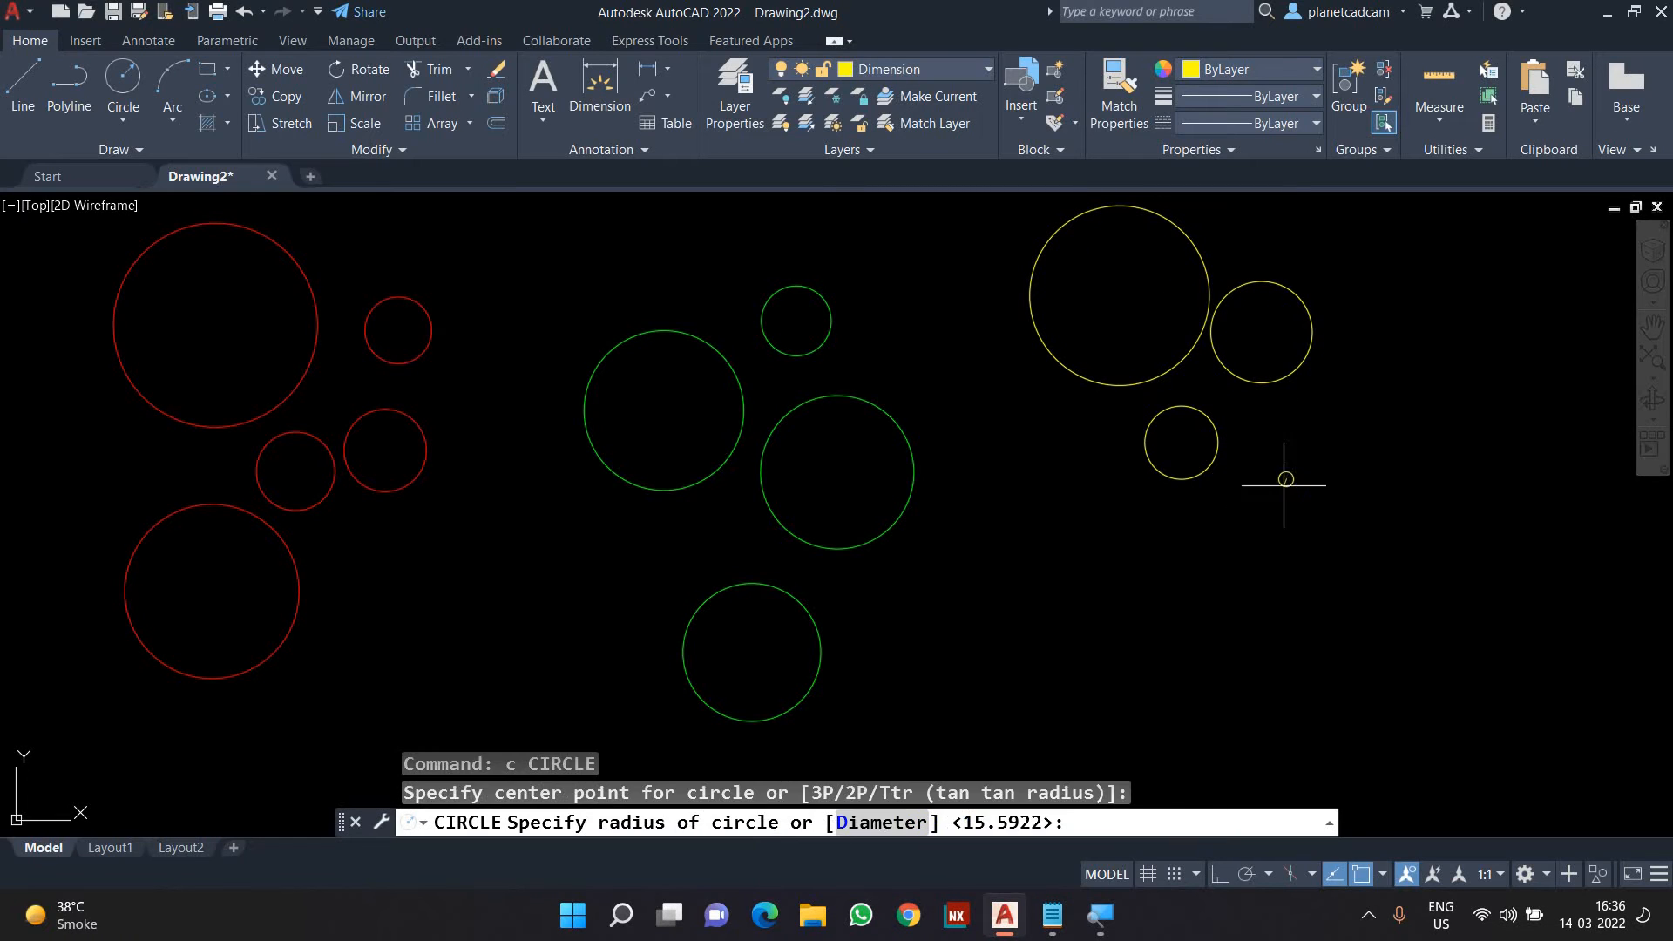
pyautogui.click(1272, 521)
pyautogui.write('c')
pyautogui.press('Return')
pyautogui.click(1218, 570)
pyautogui.click(1192, 599)
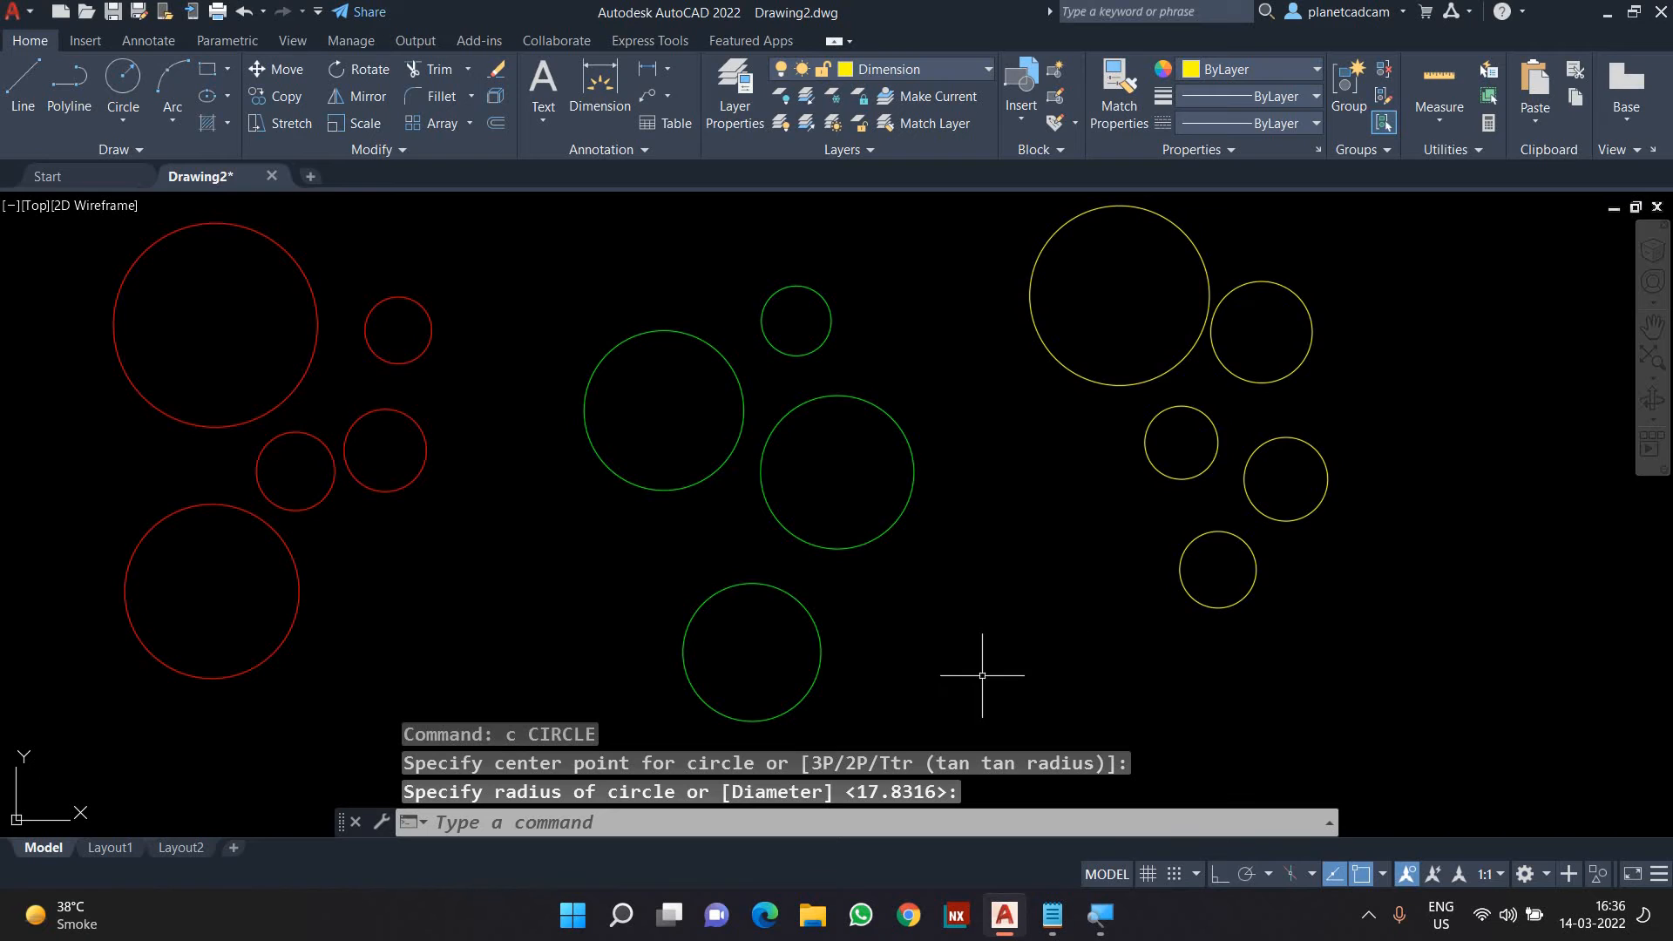
# Load the HIDDEN2 linetype from acadiso.lin through the Linetype Manager.
pyautogui.scroll(-3, 970, 627)
pyautogui.moveTo(977, 606); pyautogui.dragTo(973, 597, button='middle')
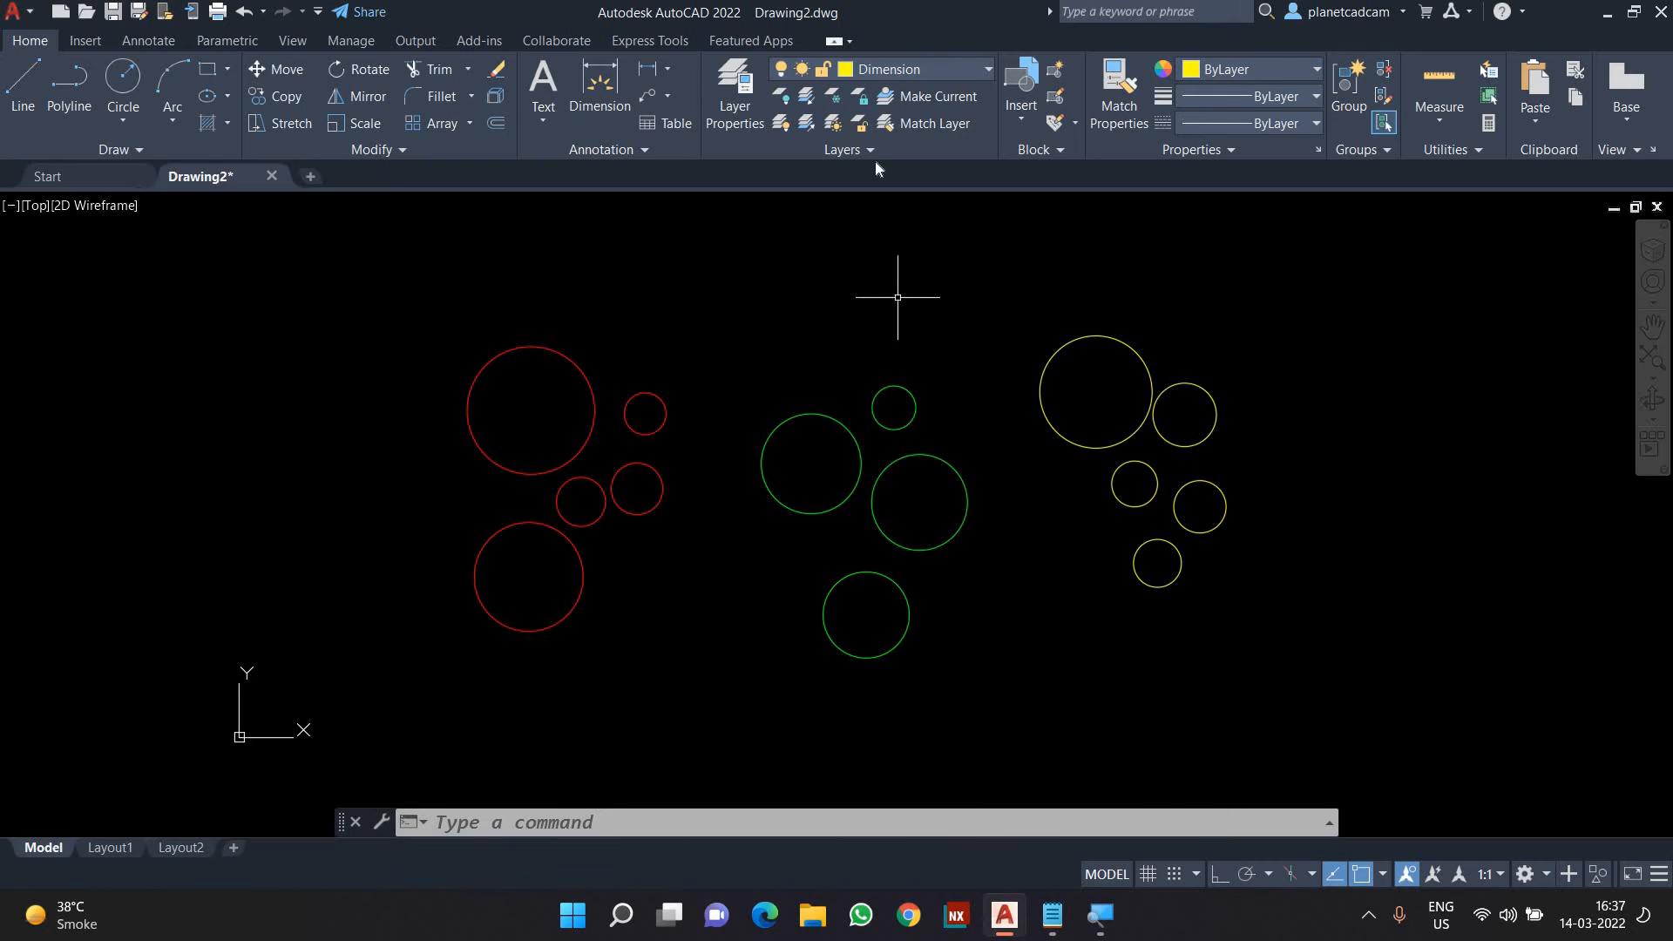
pyautogui.click(1210, 129)
pyautogui.click(1188, 127)
pyautogui.write('lt')
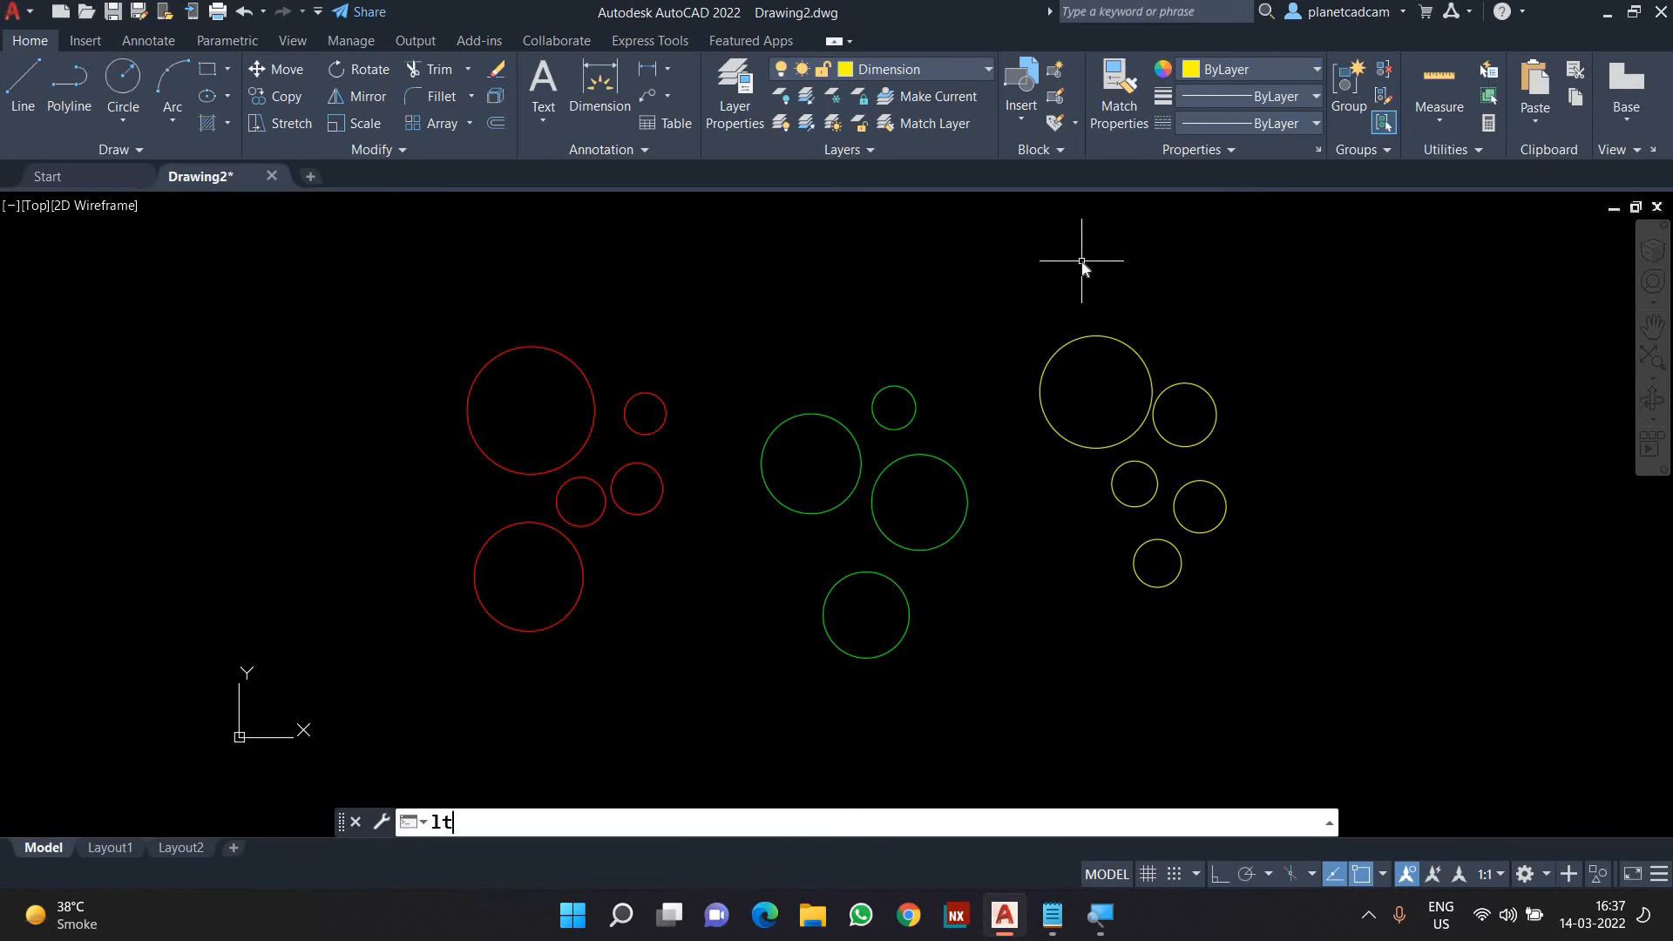
pyautogui.press('Return')
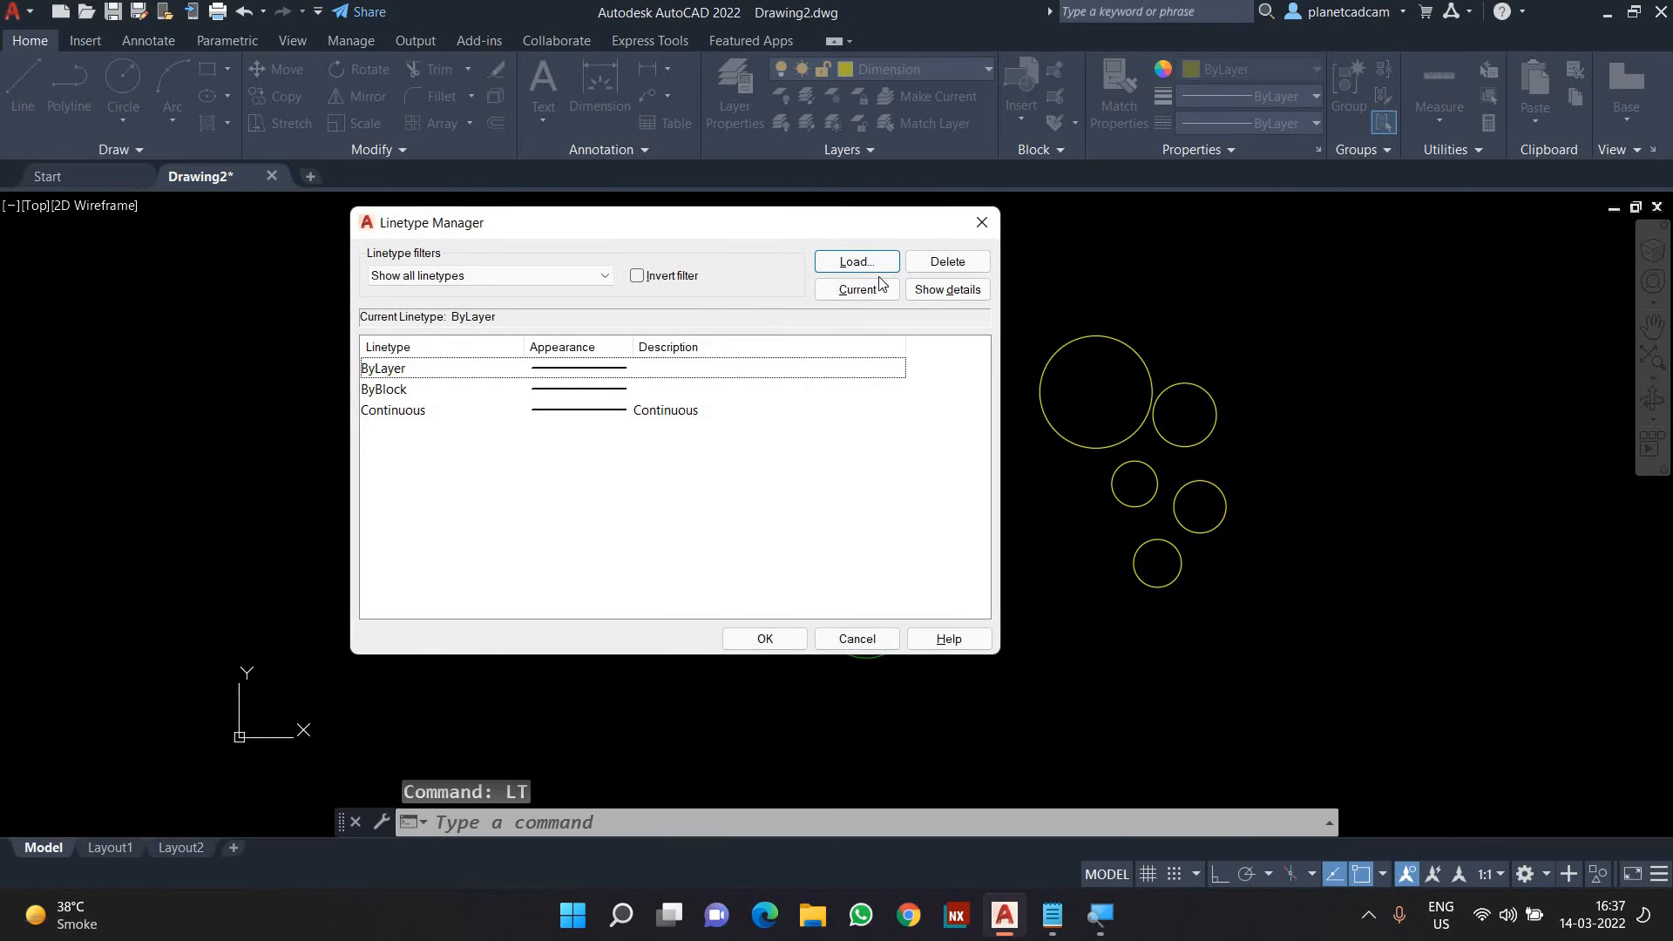
pyautogui.click(855, 265)
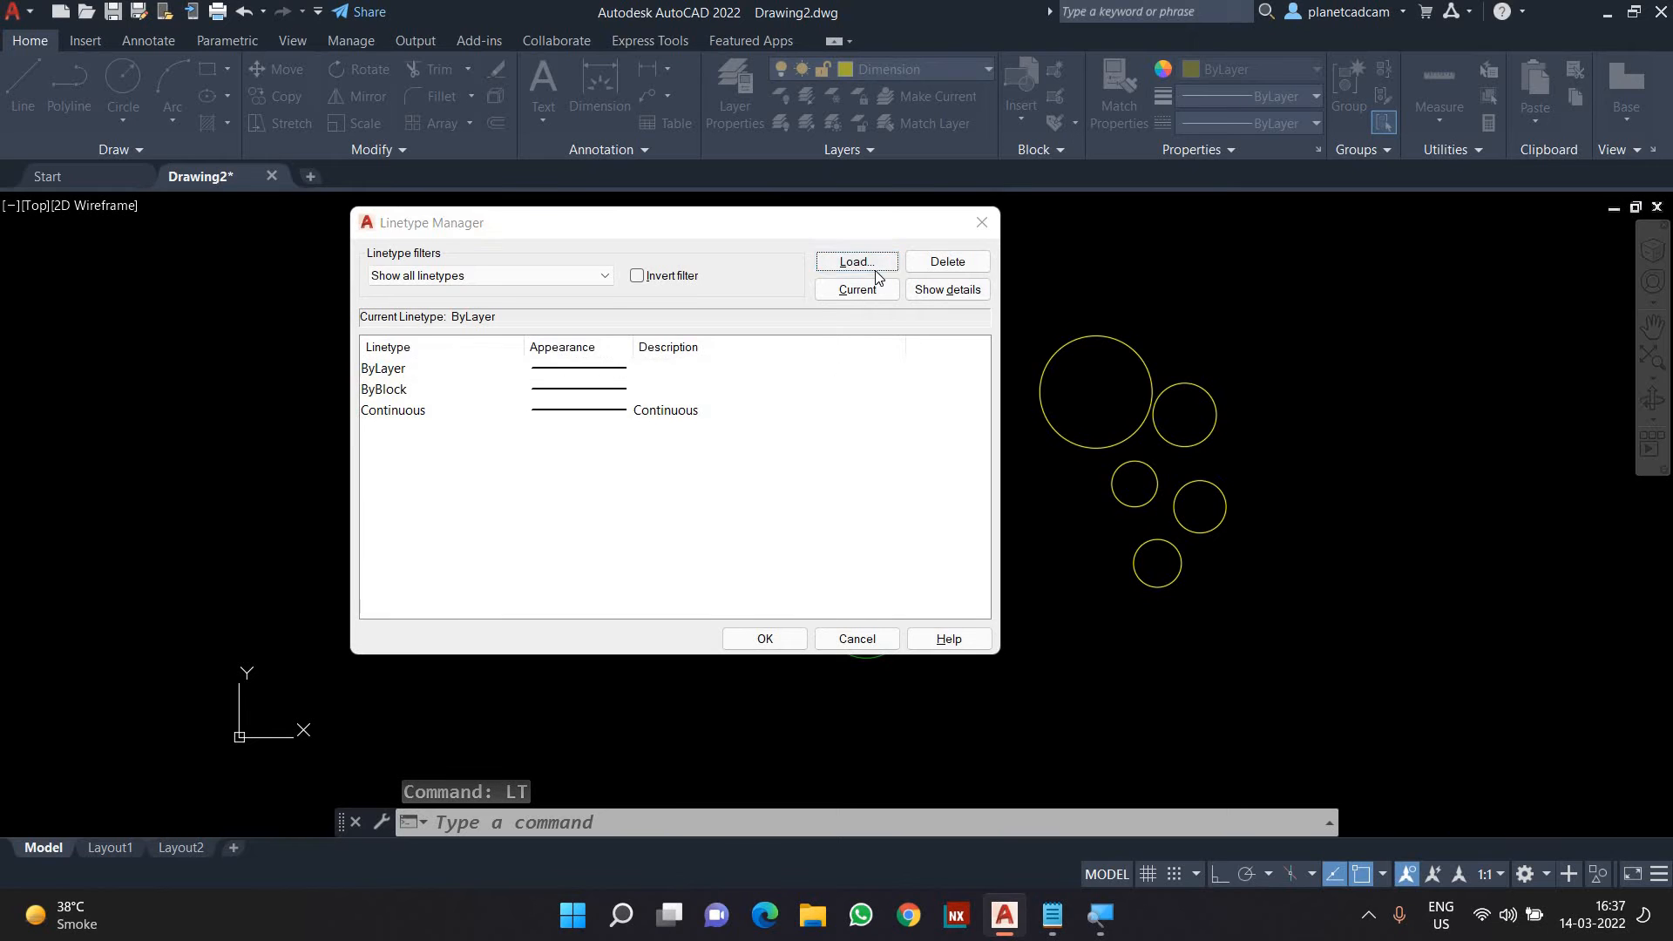
pyautogui.click(551, 403)
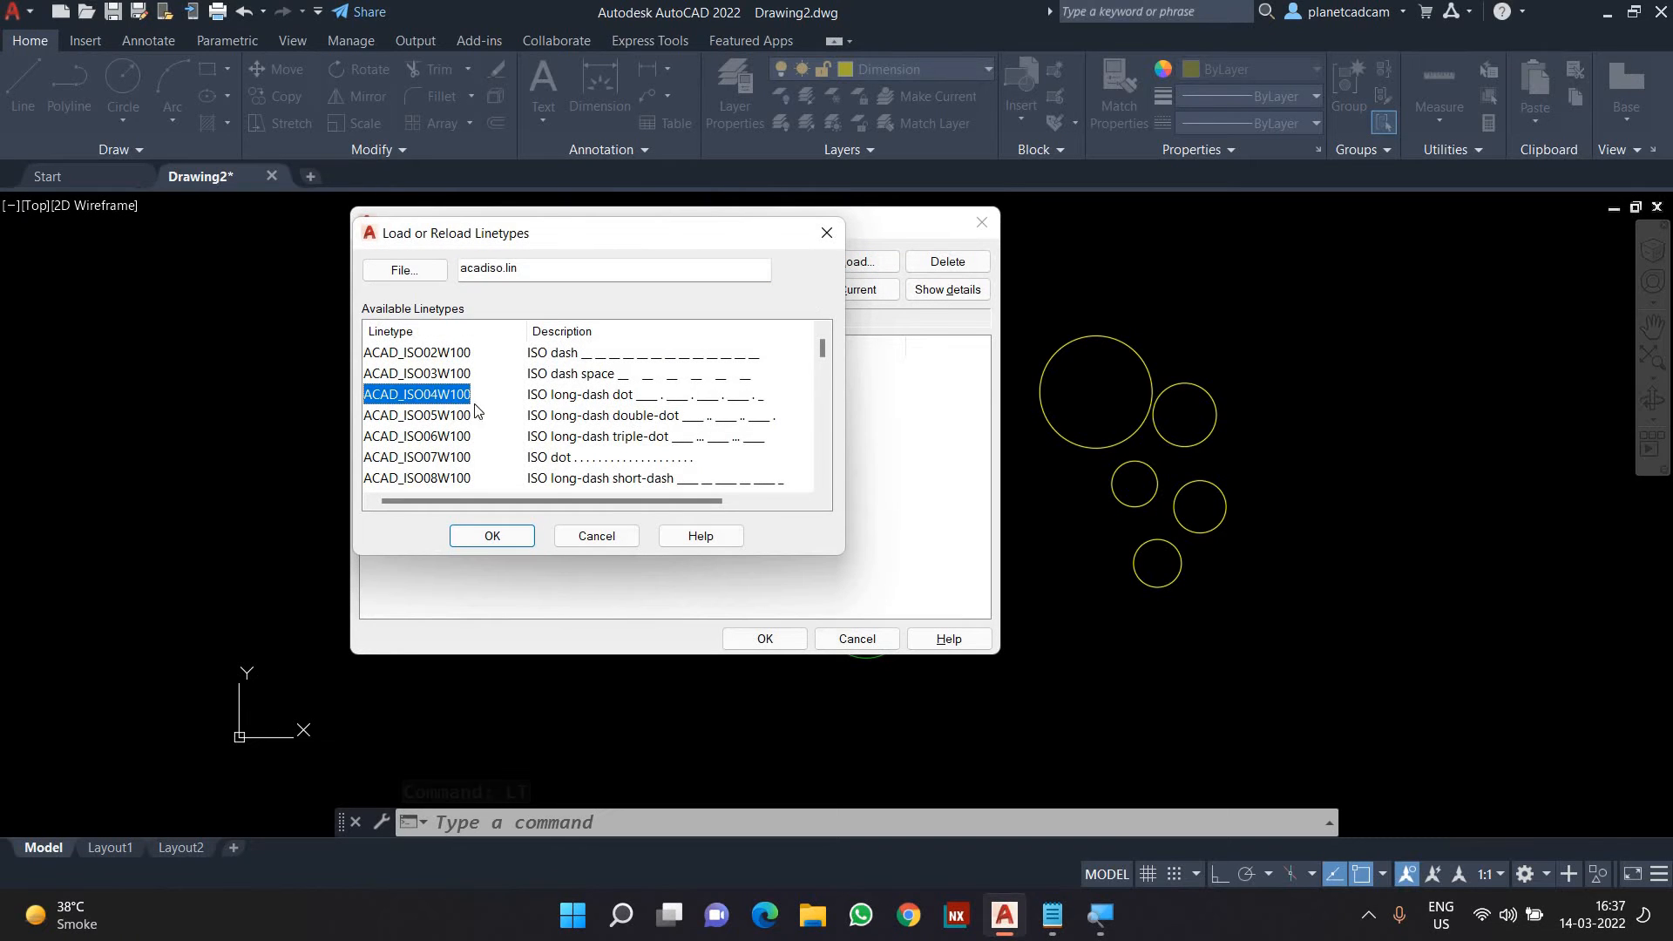
pyautogui.press('h')
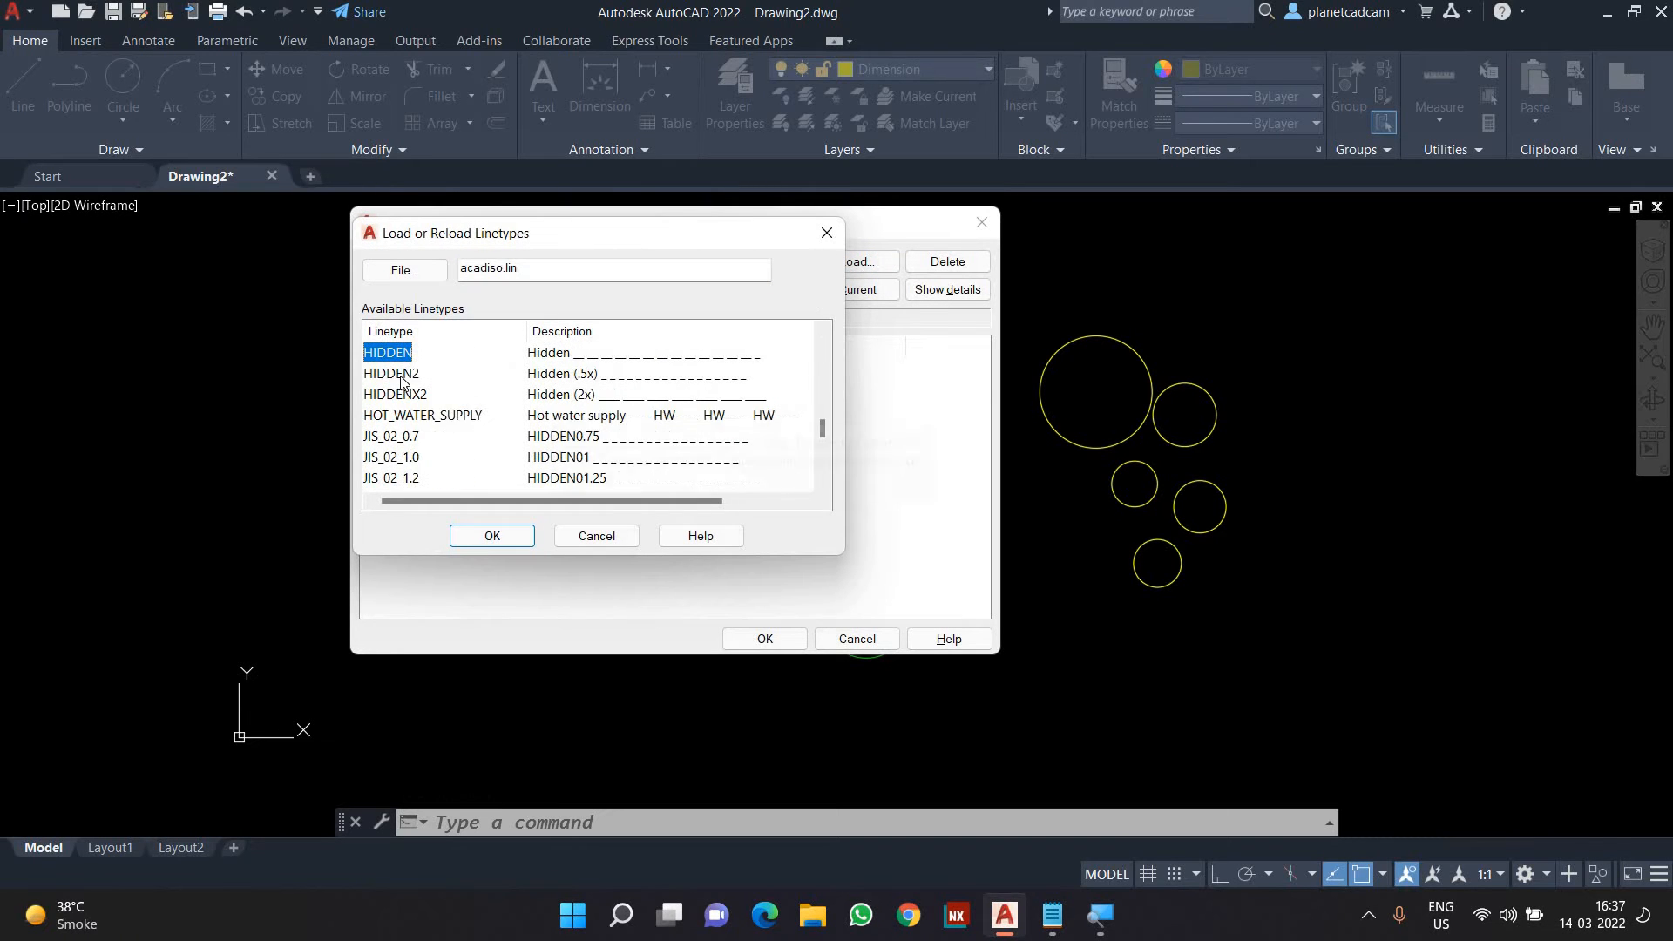
pyautogui.click(534, 375)
pyautogui.click(521, 538)
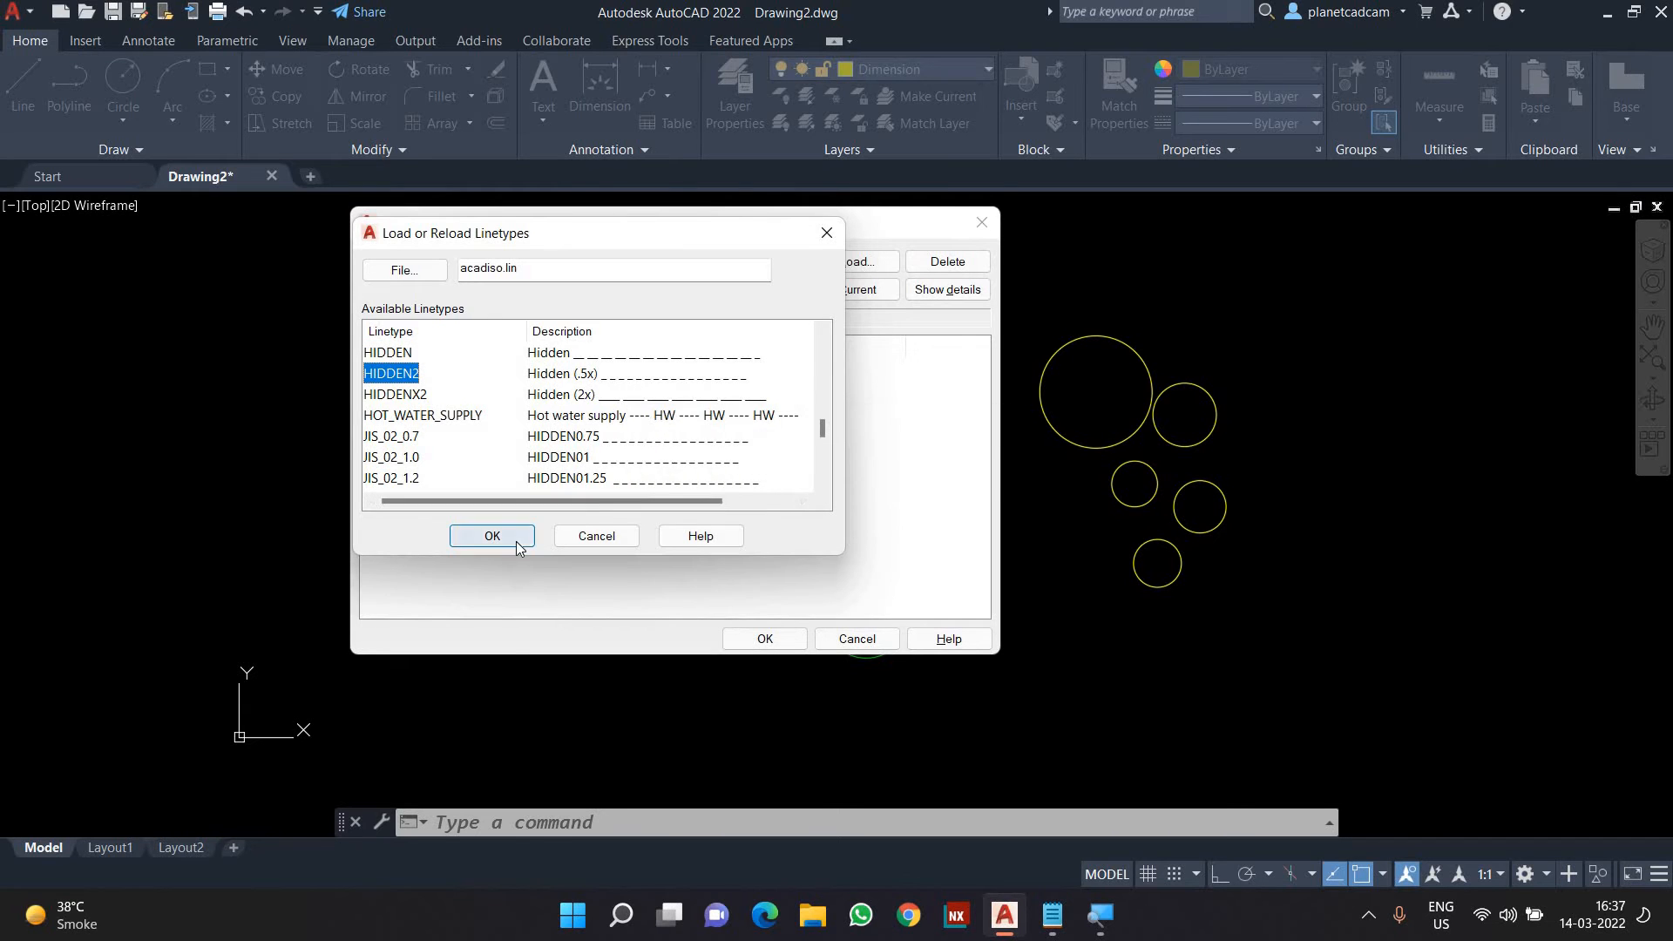
pyautogui.click(764, 639)
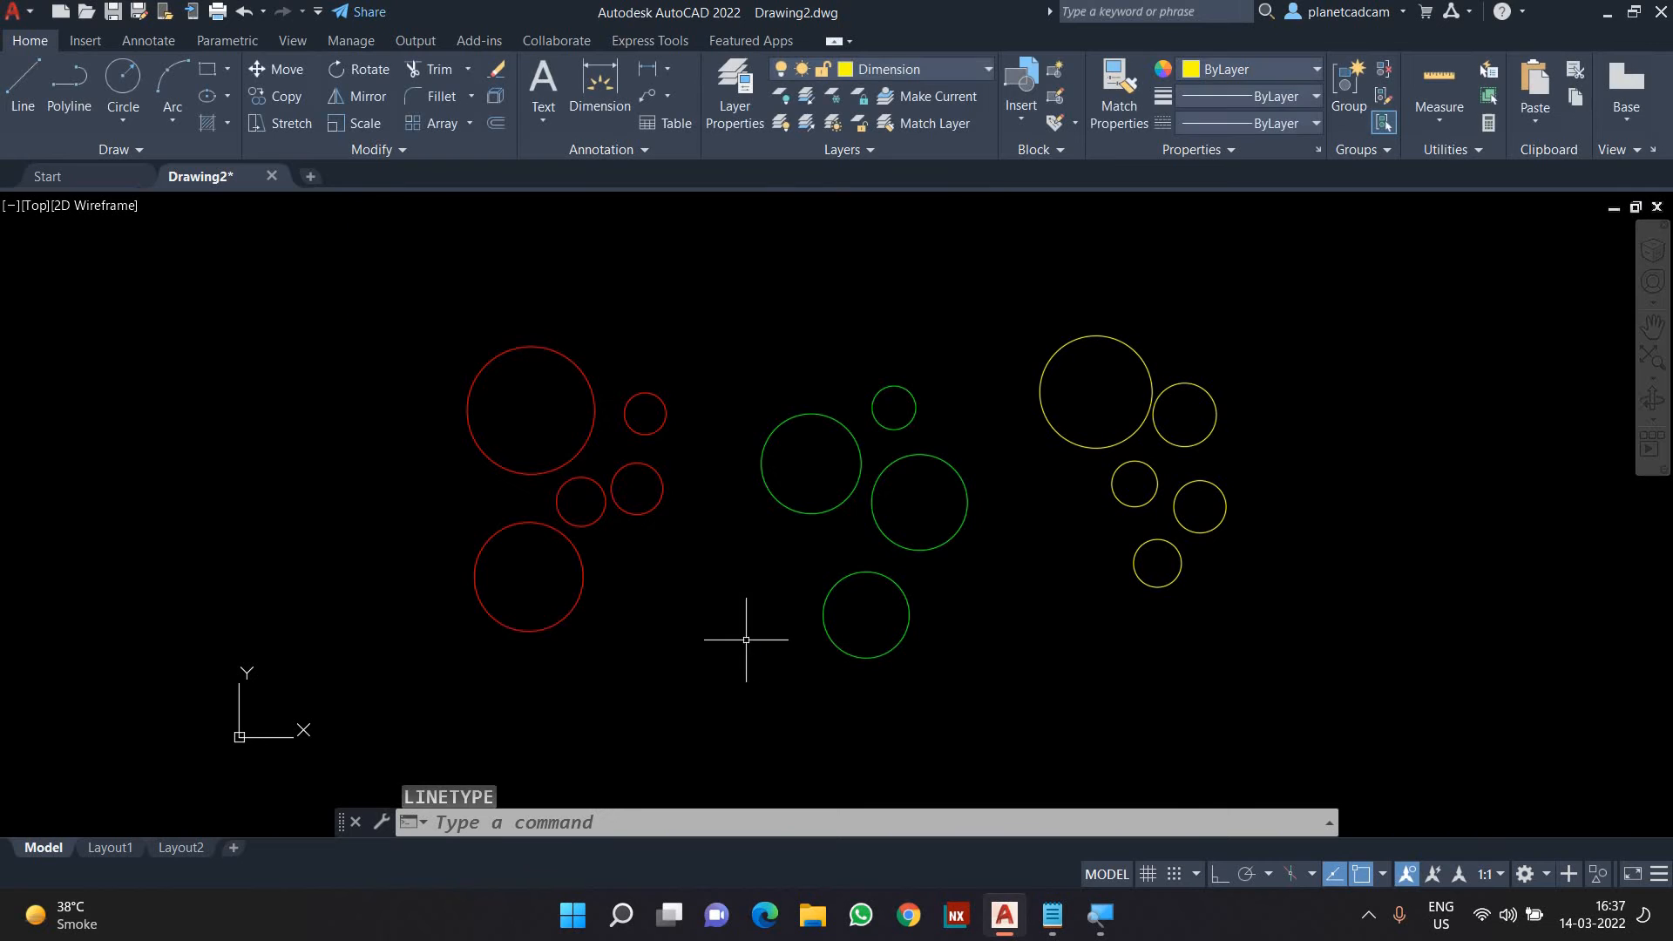
# Assign the HIDDEN2 linetype to the Reference layer and close the layer properties manager.
pyautogui.click(732, 114)
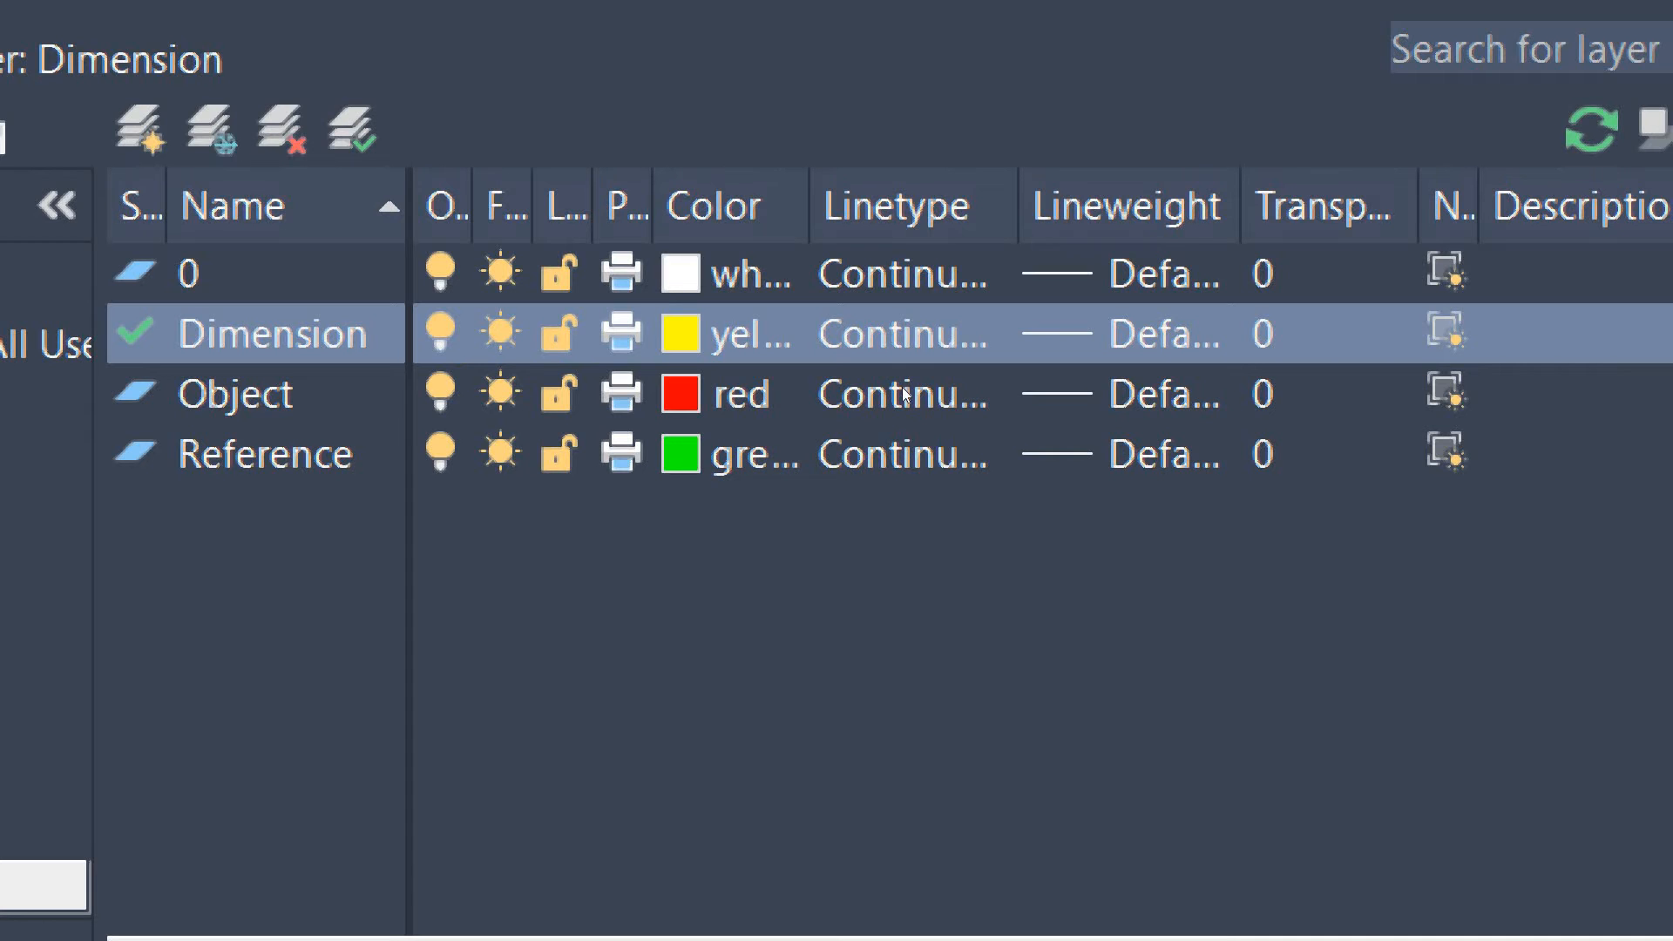
pyautogui.click(896, 464)
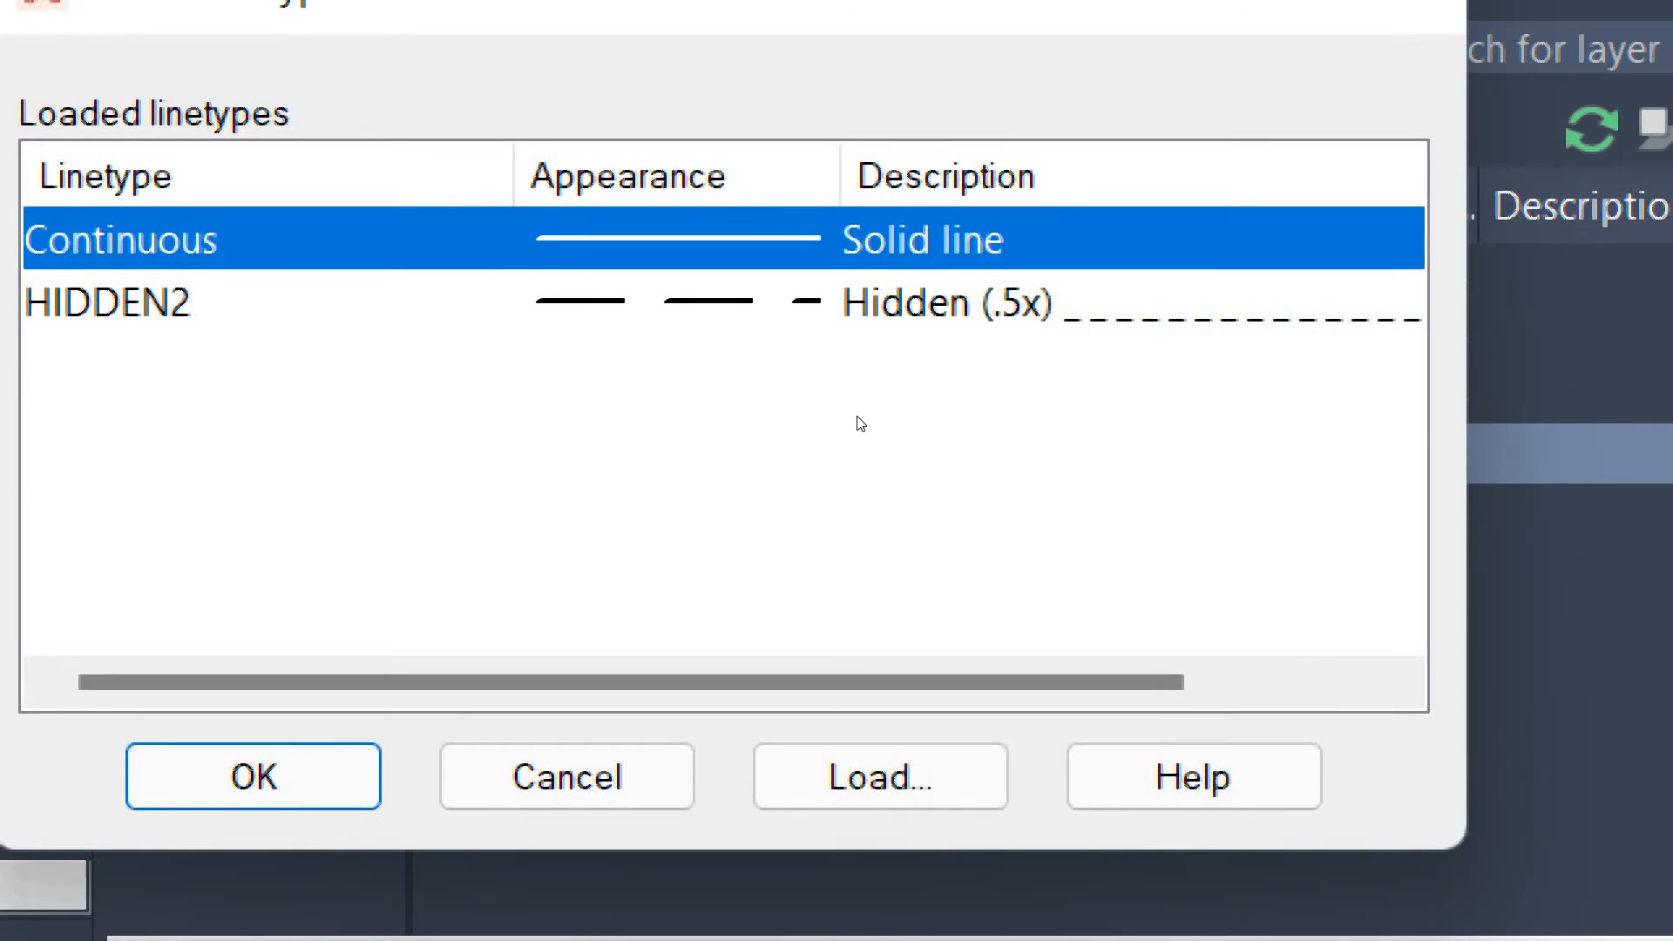
pyautogui.press('Down')
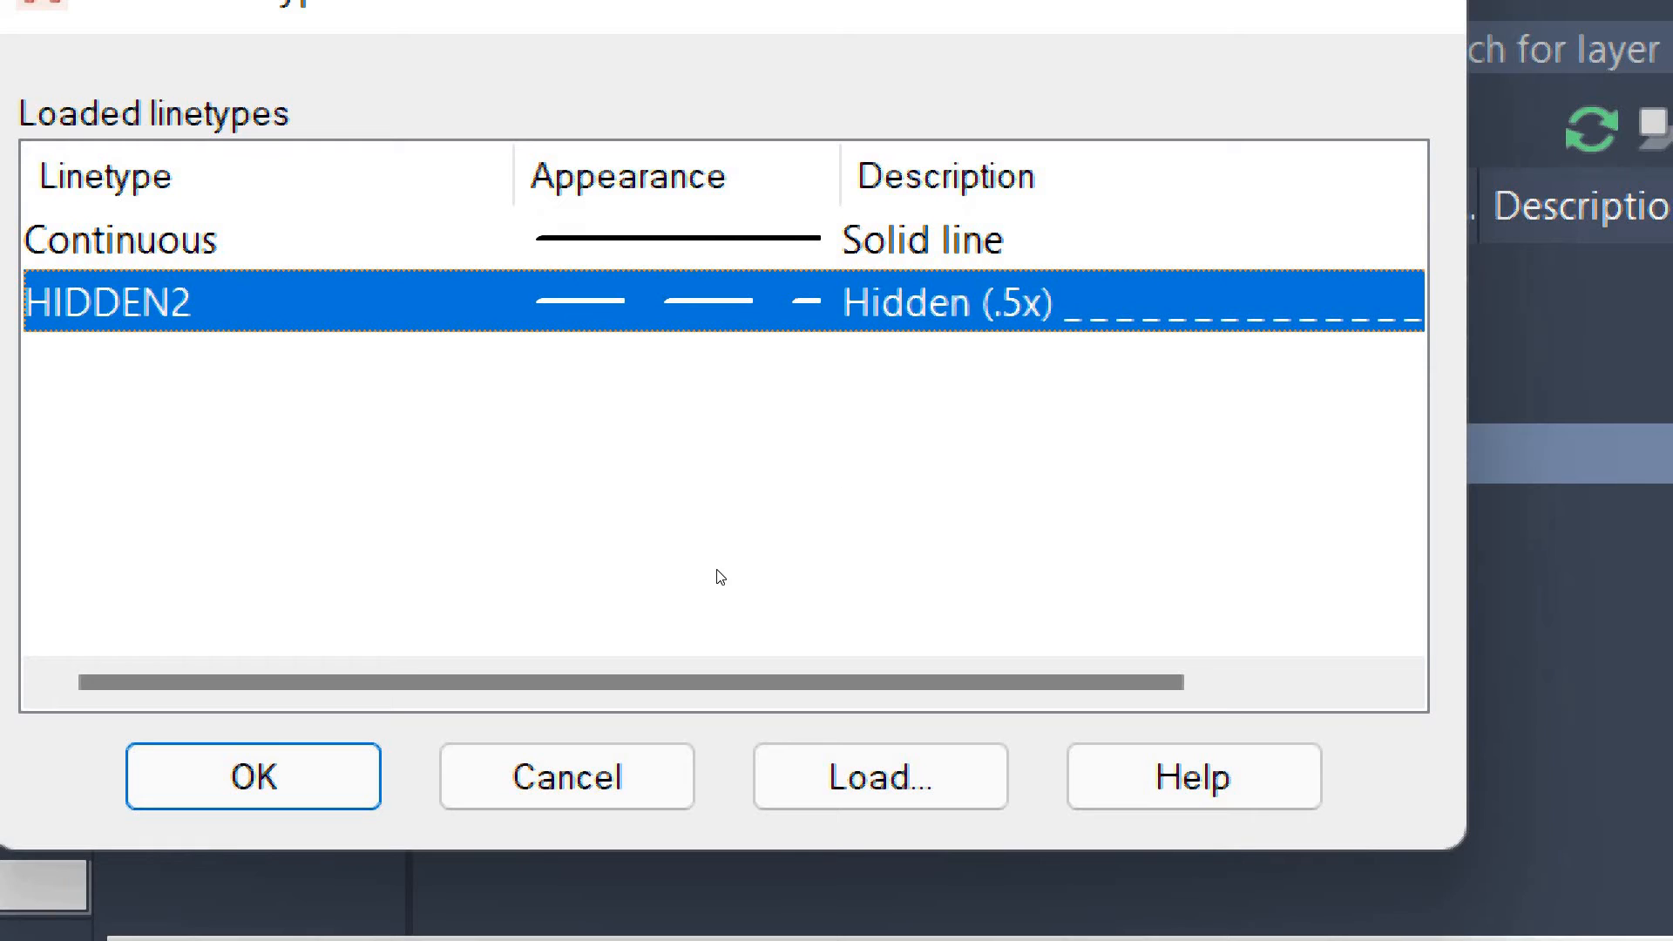
pyautogui.press('Return')
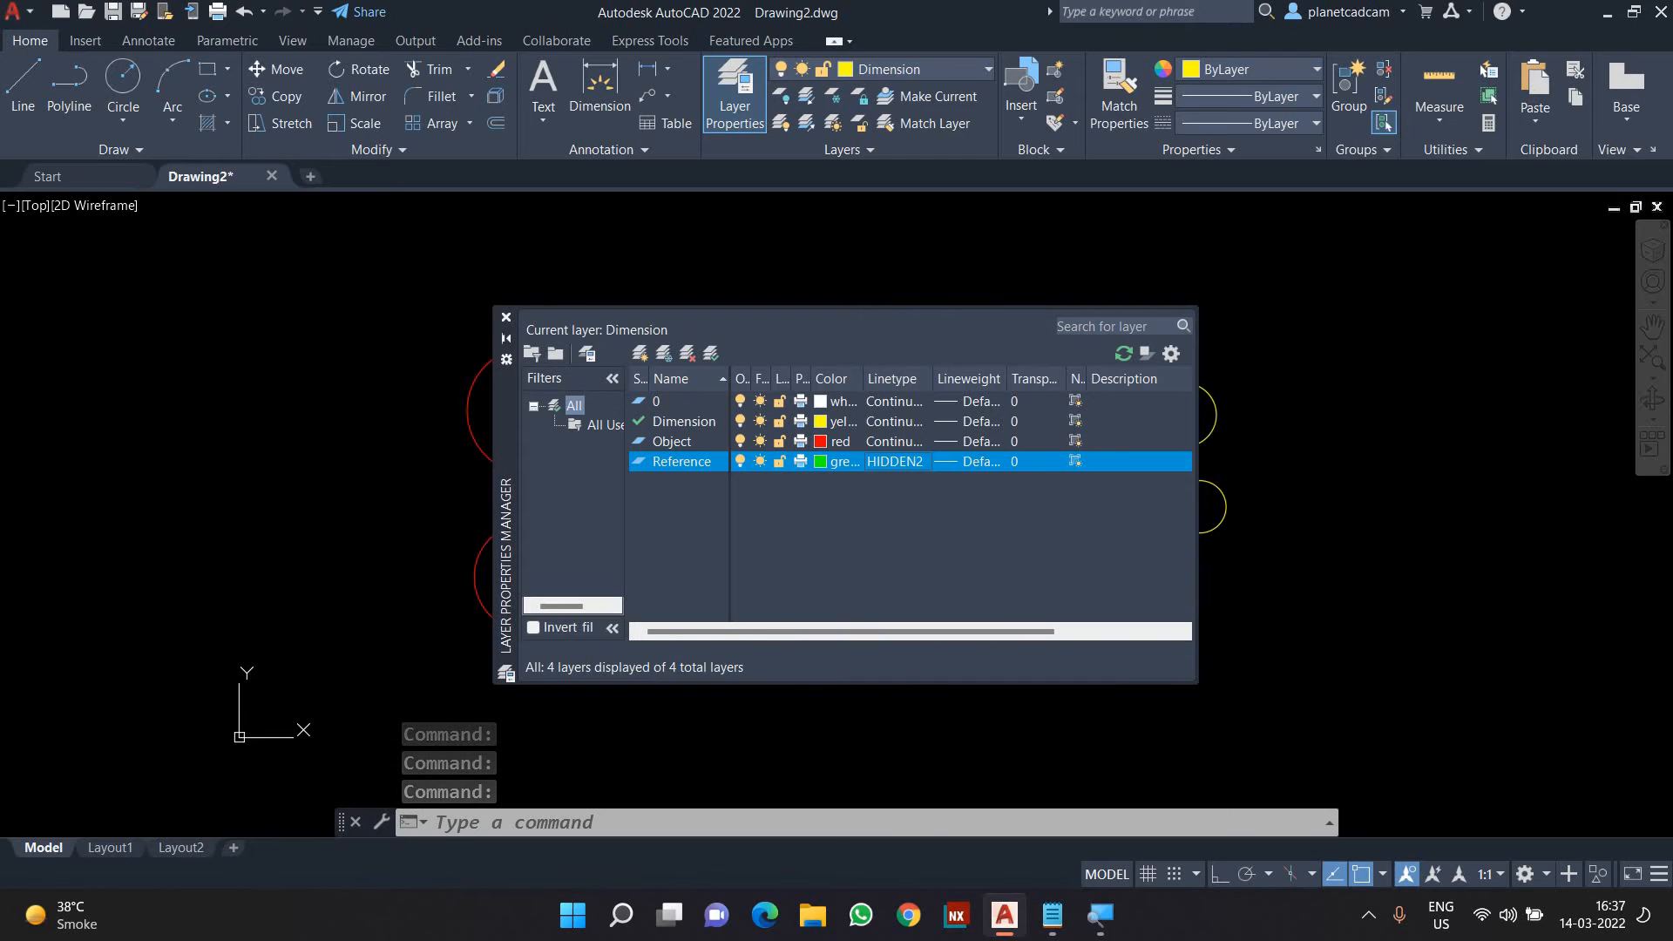
pyautogui.click(507, 318)
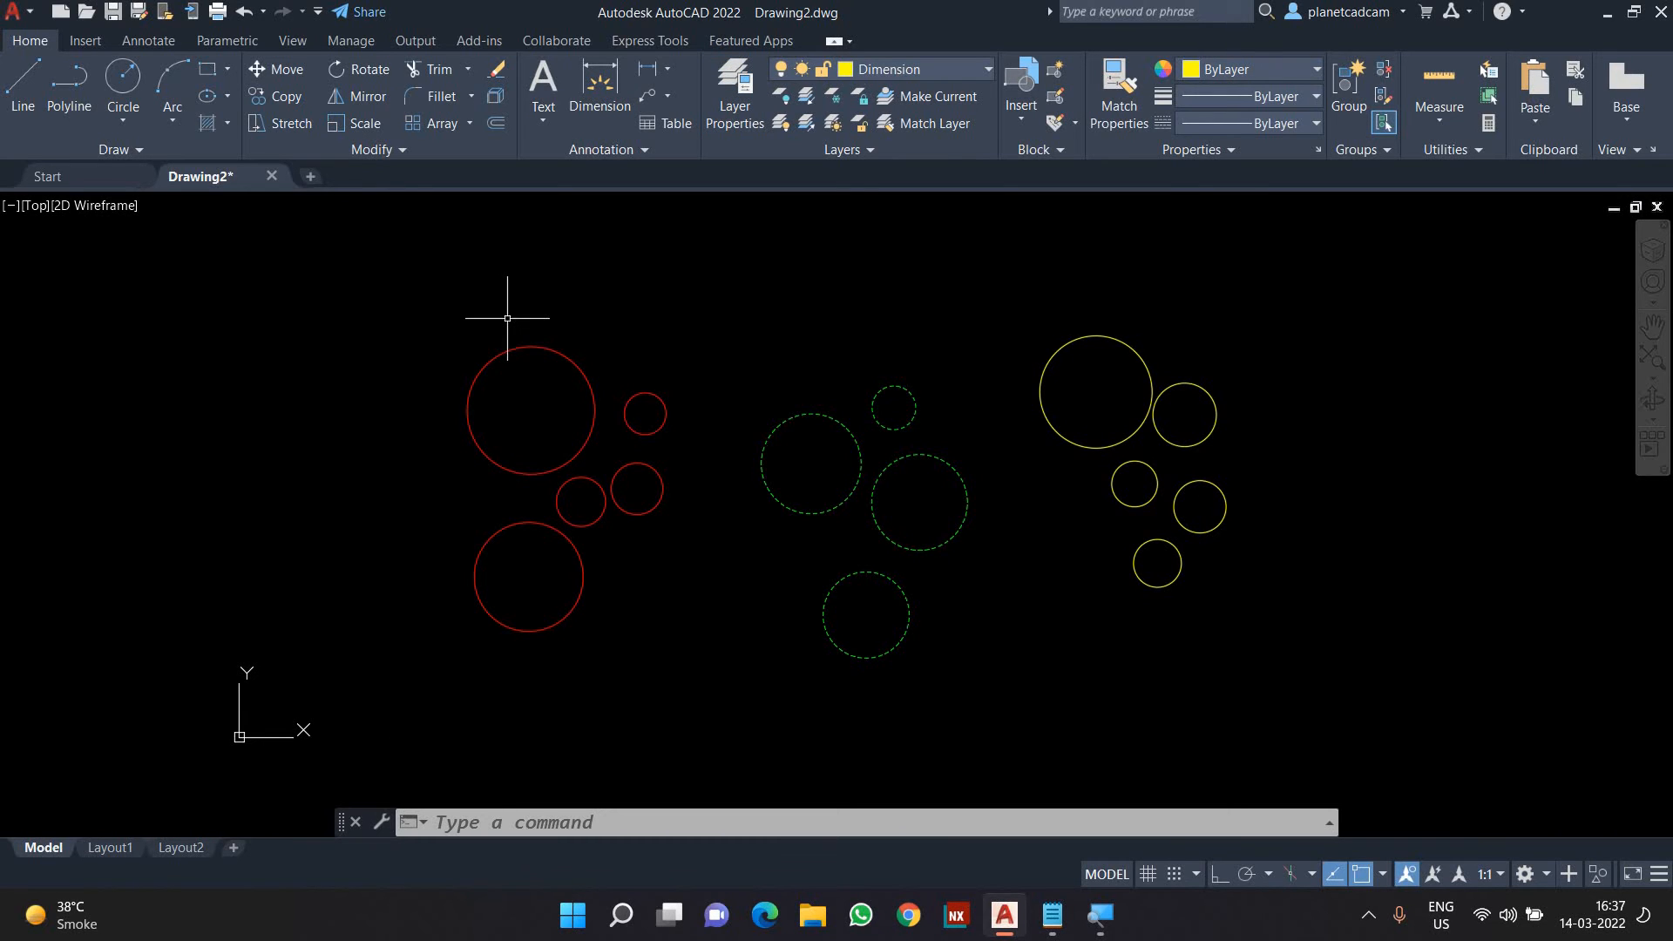
# Change the Dimension layer's color to blue in the layer properties manager and close the manager.
pyautogui.scroll(2, 875, 484)
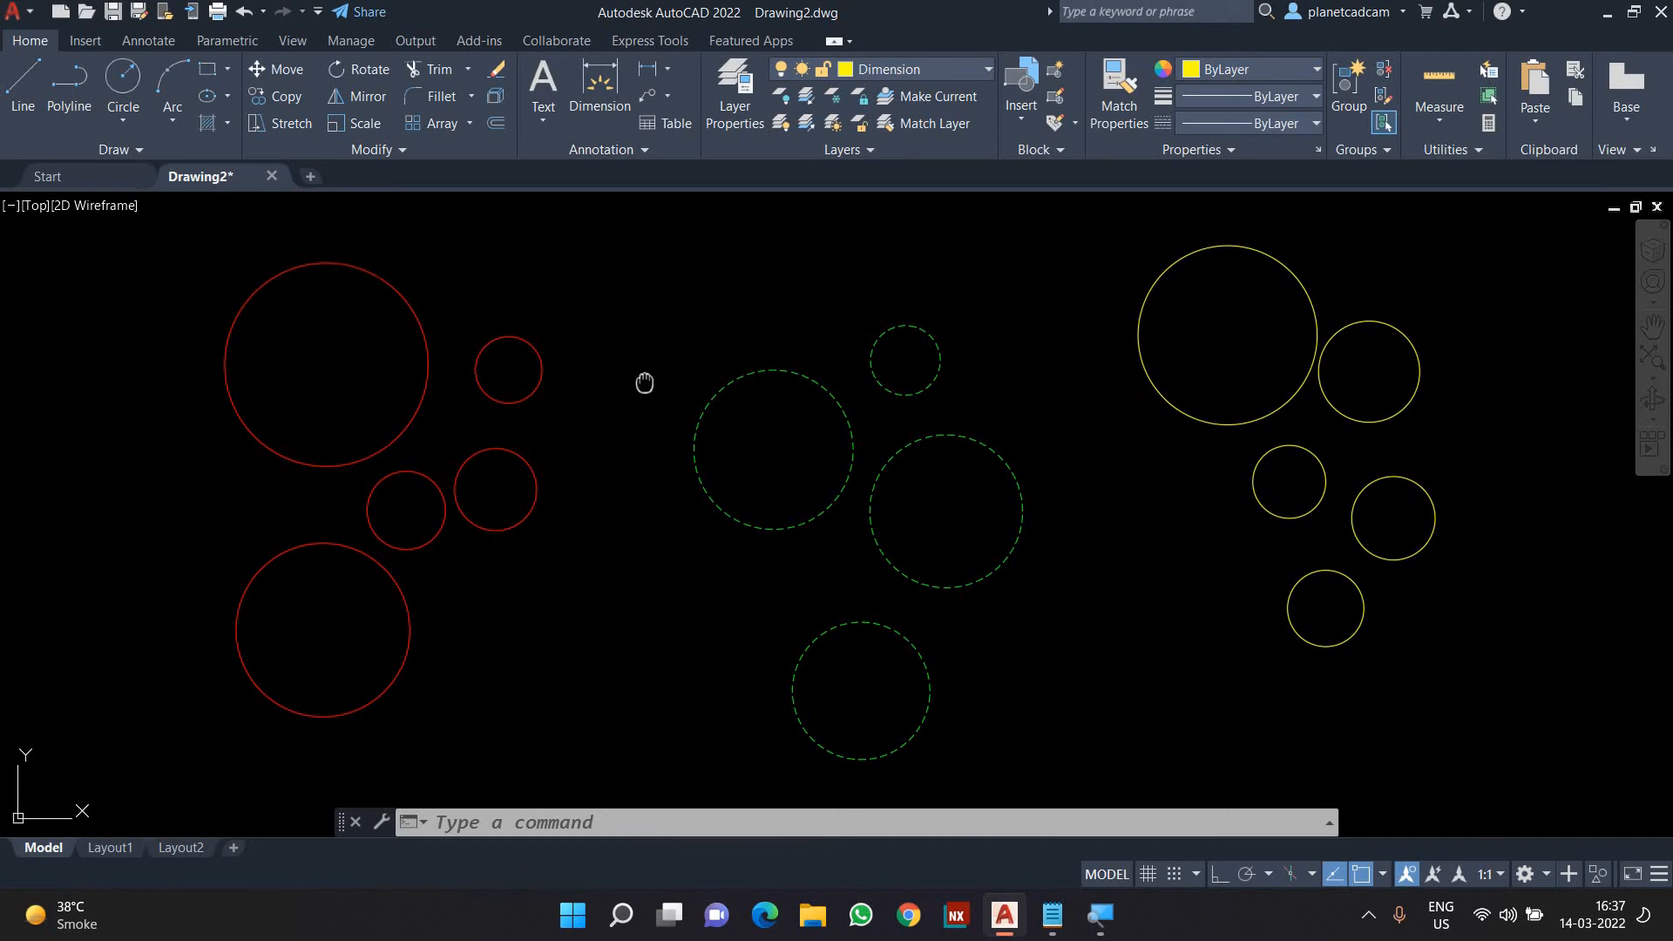
pyautogui.moveTo(642, 384); pyautogui.dragTo(666, 364, button='middle')
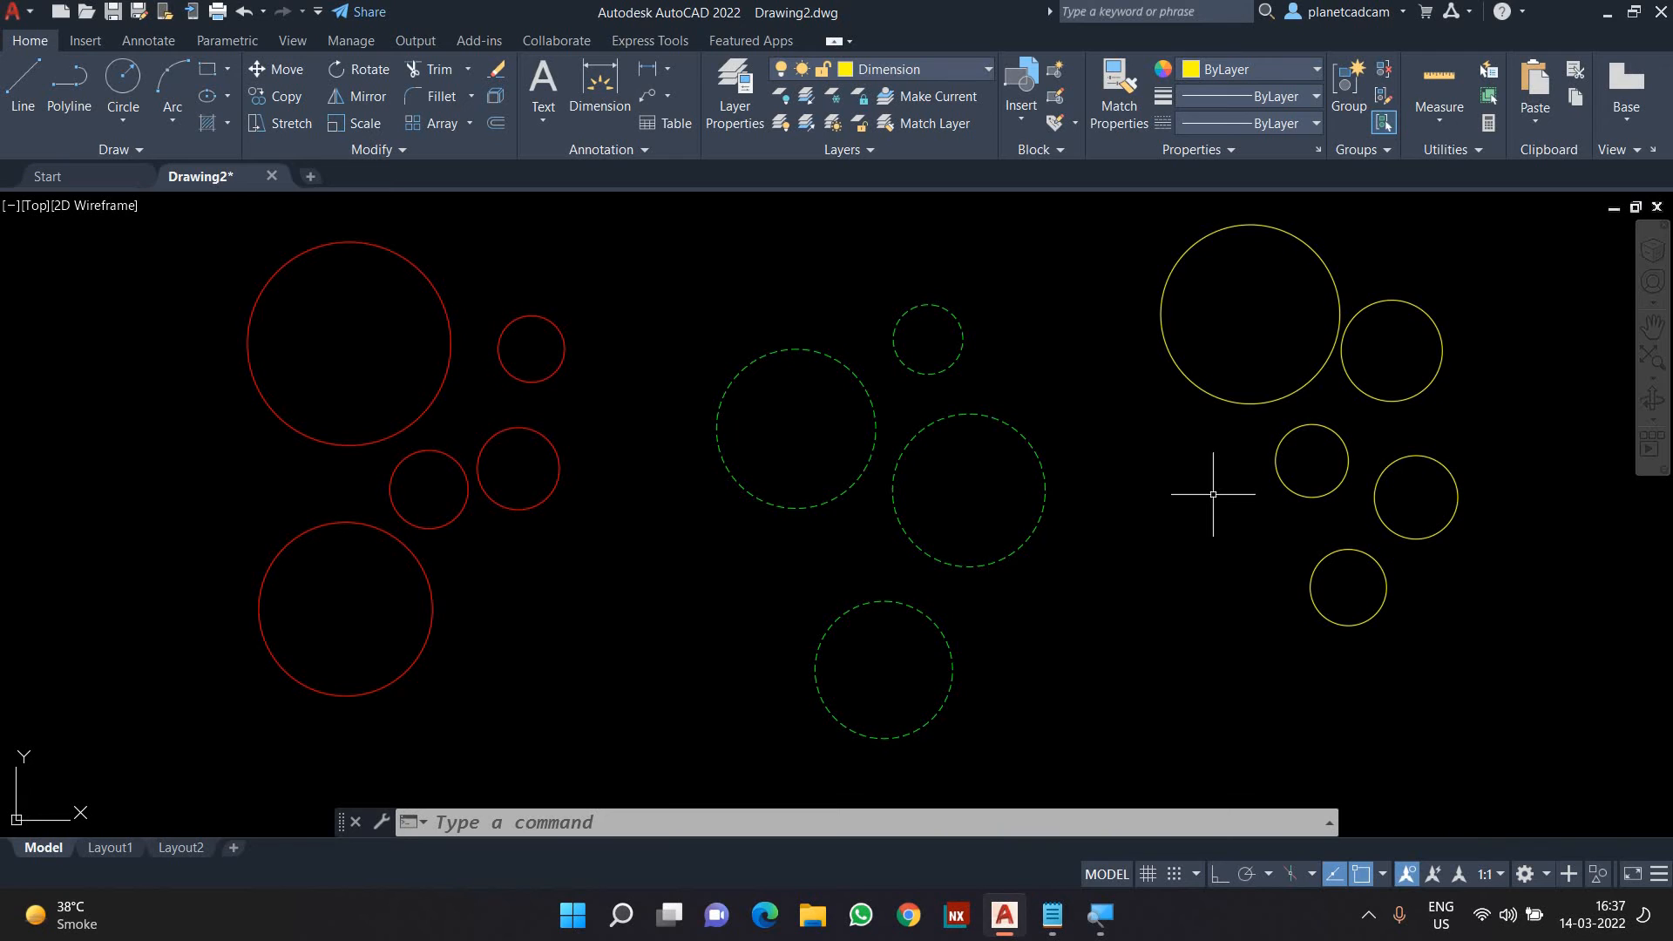
pyautogui.write('la')
pyautogui.press('Return')
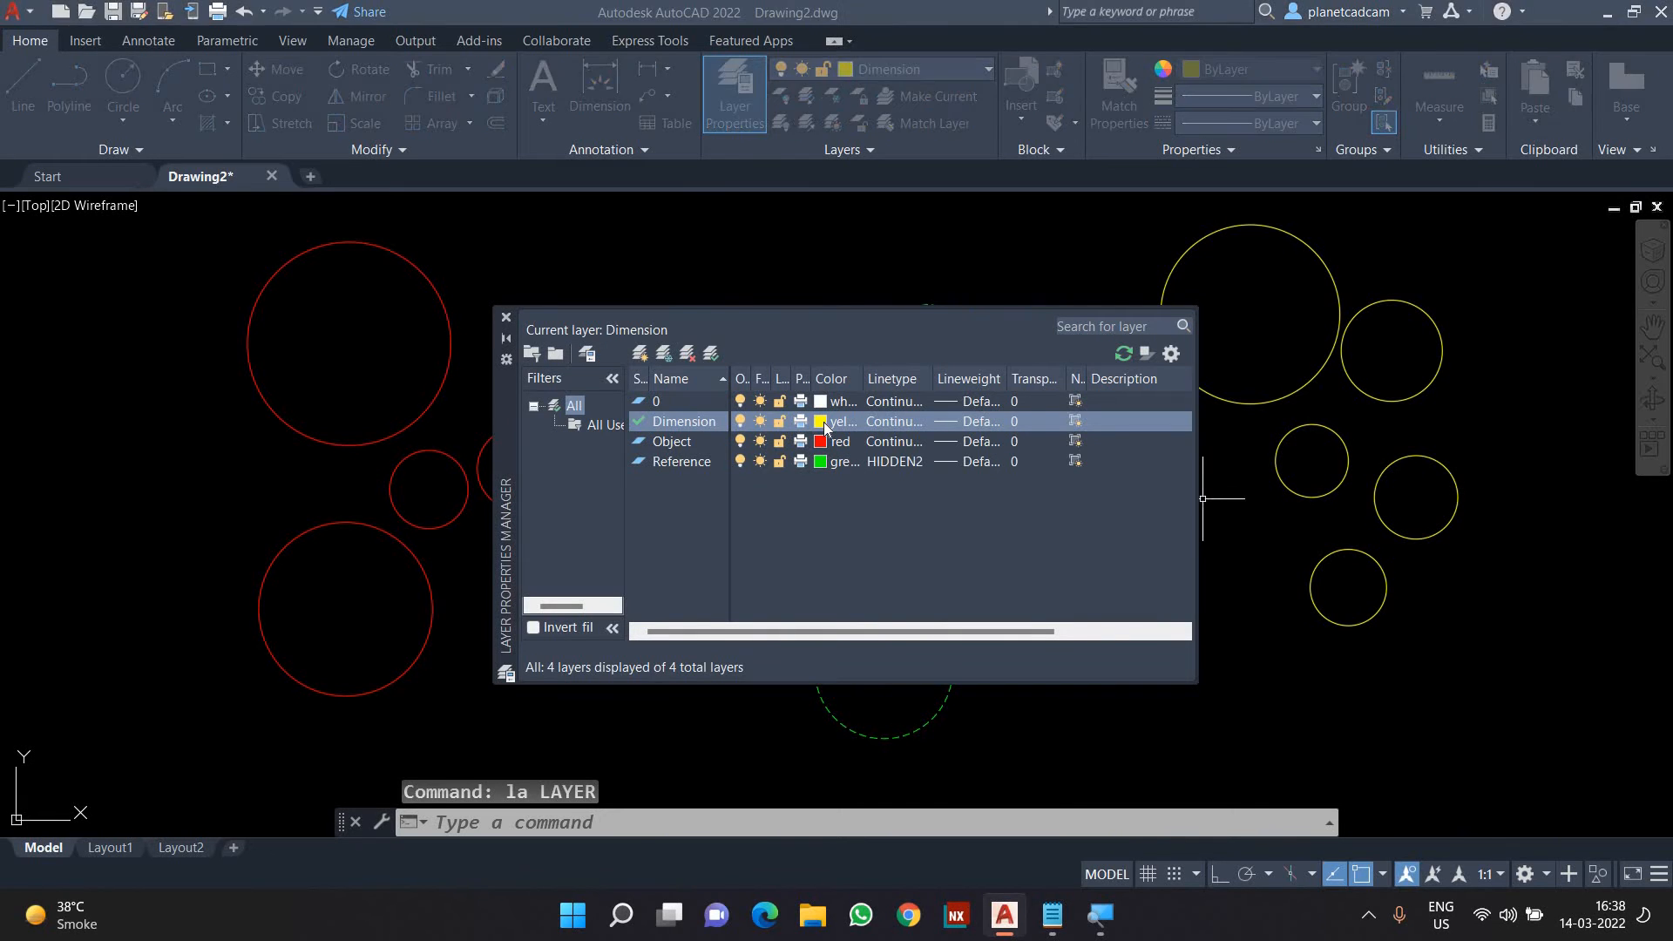
pyautogui.click(824, 422)
pyautogui.click(737, 499)
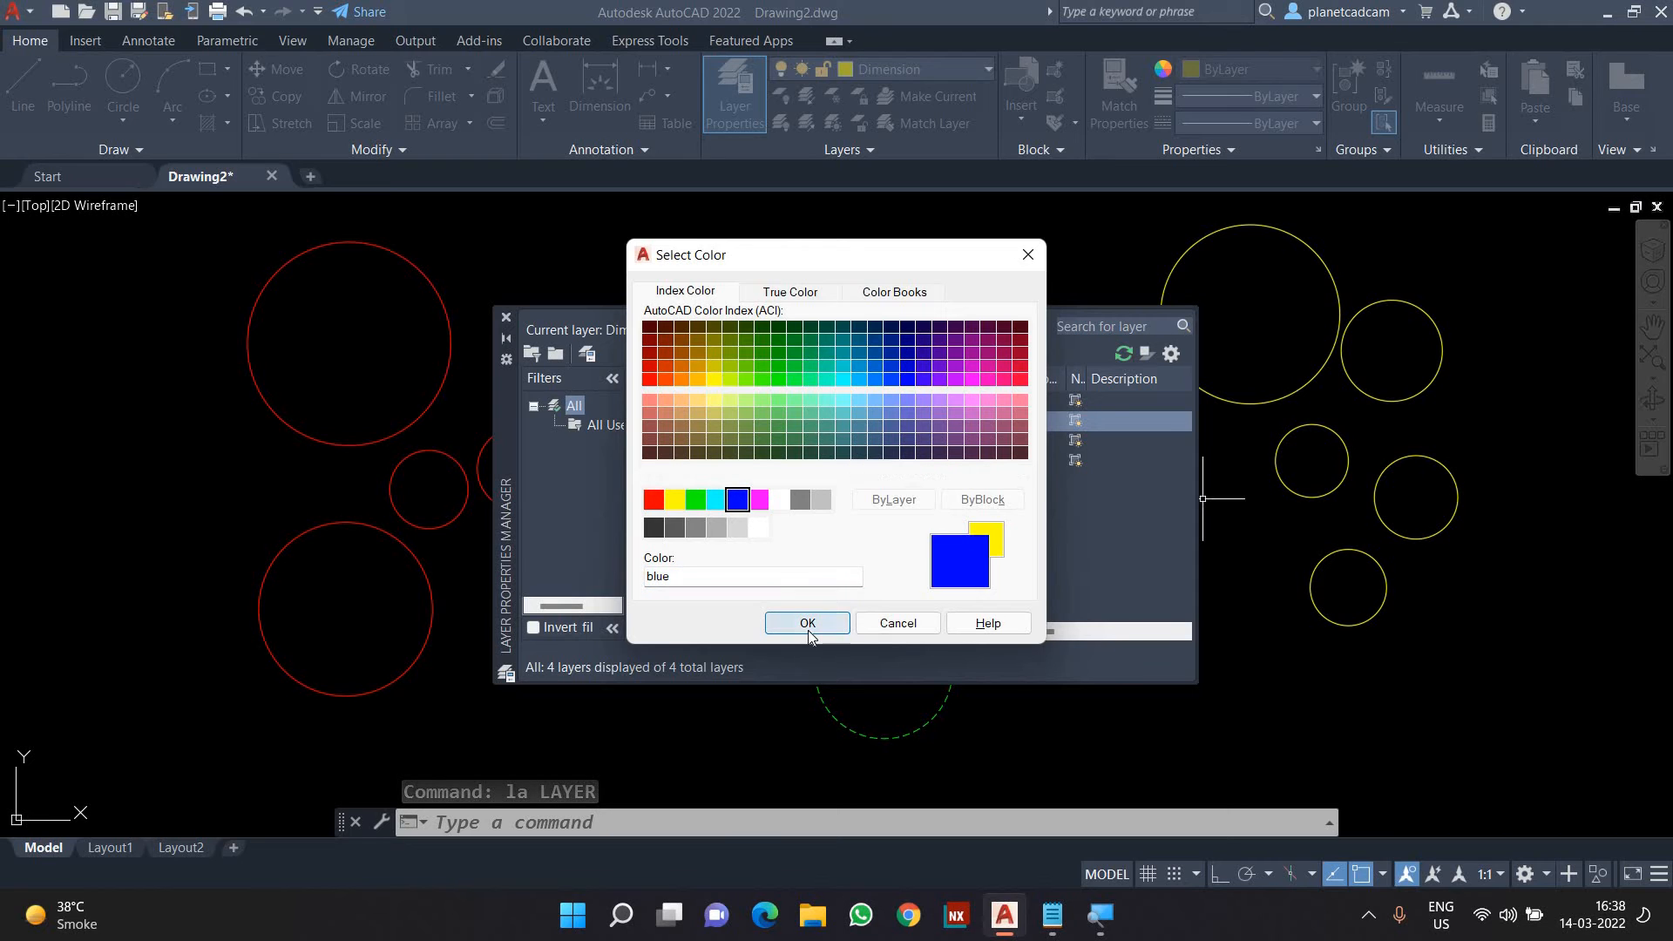
pyautogui.click(808, 623)
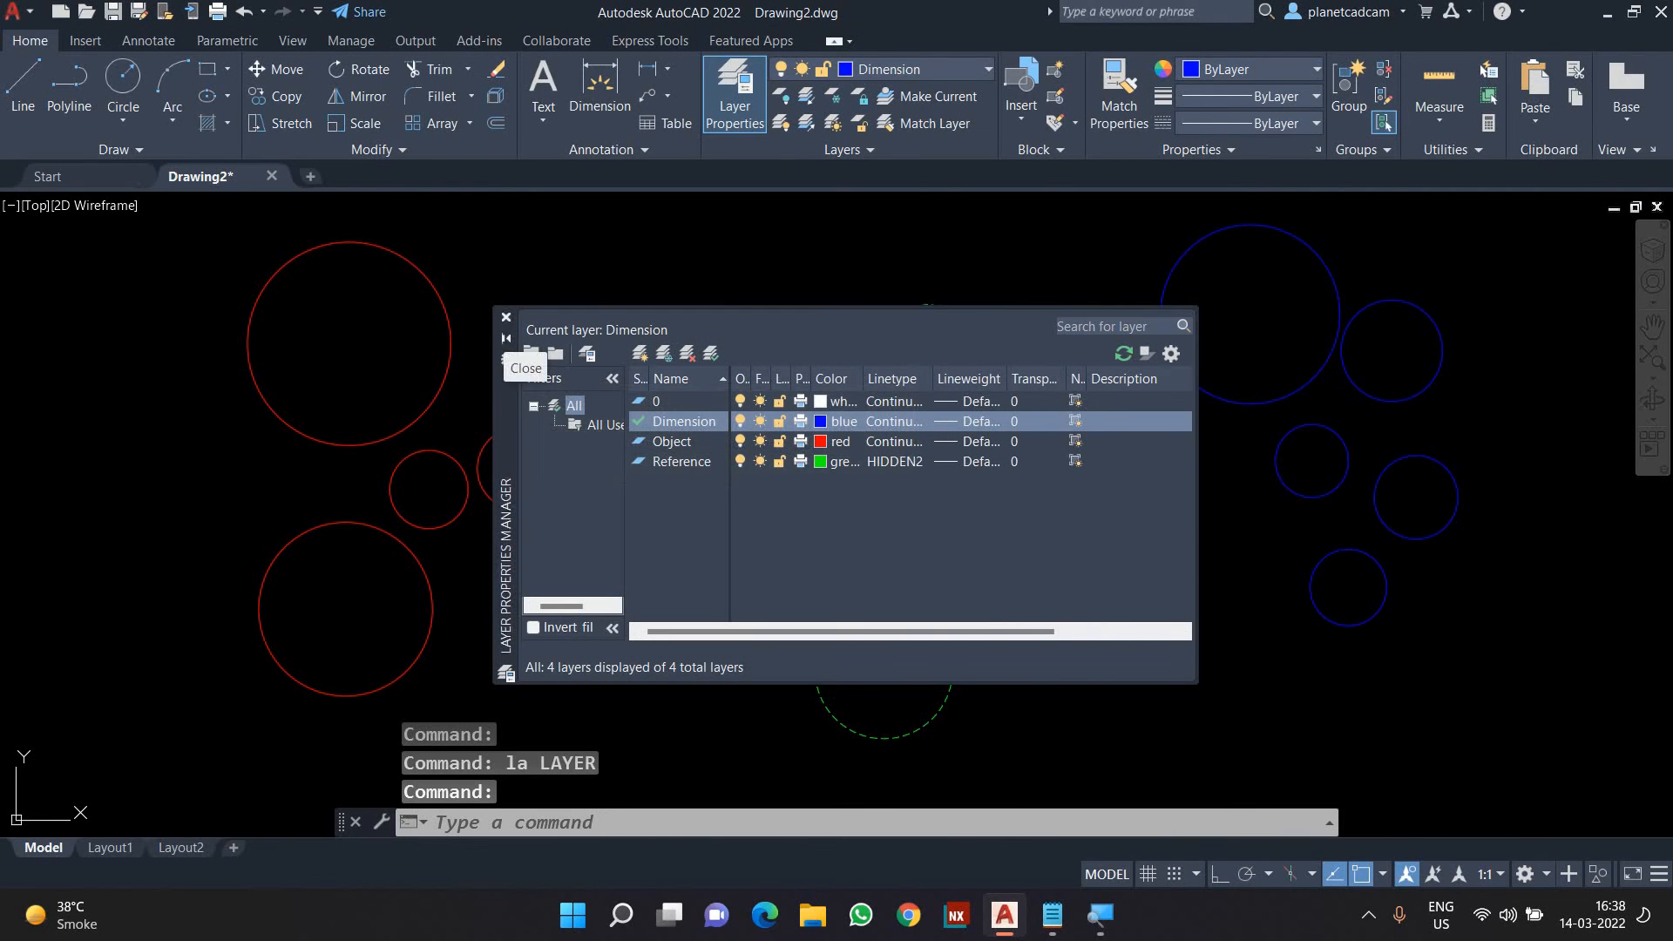
pyautogui.click(507, 319)
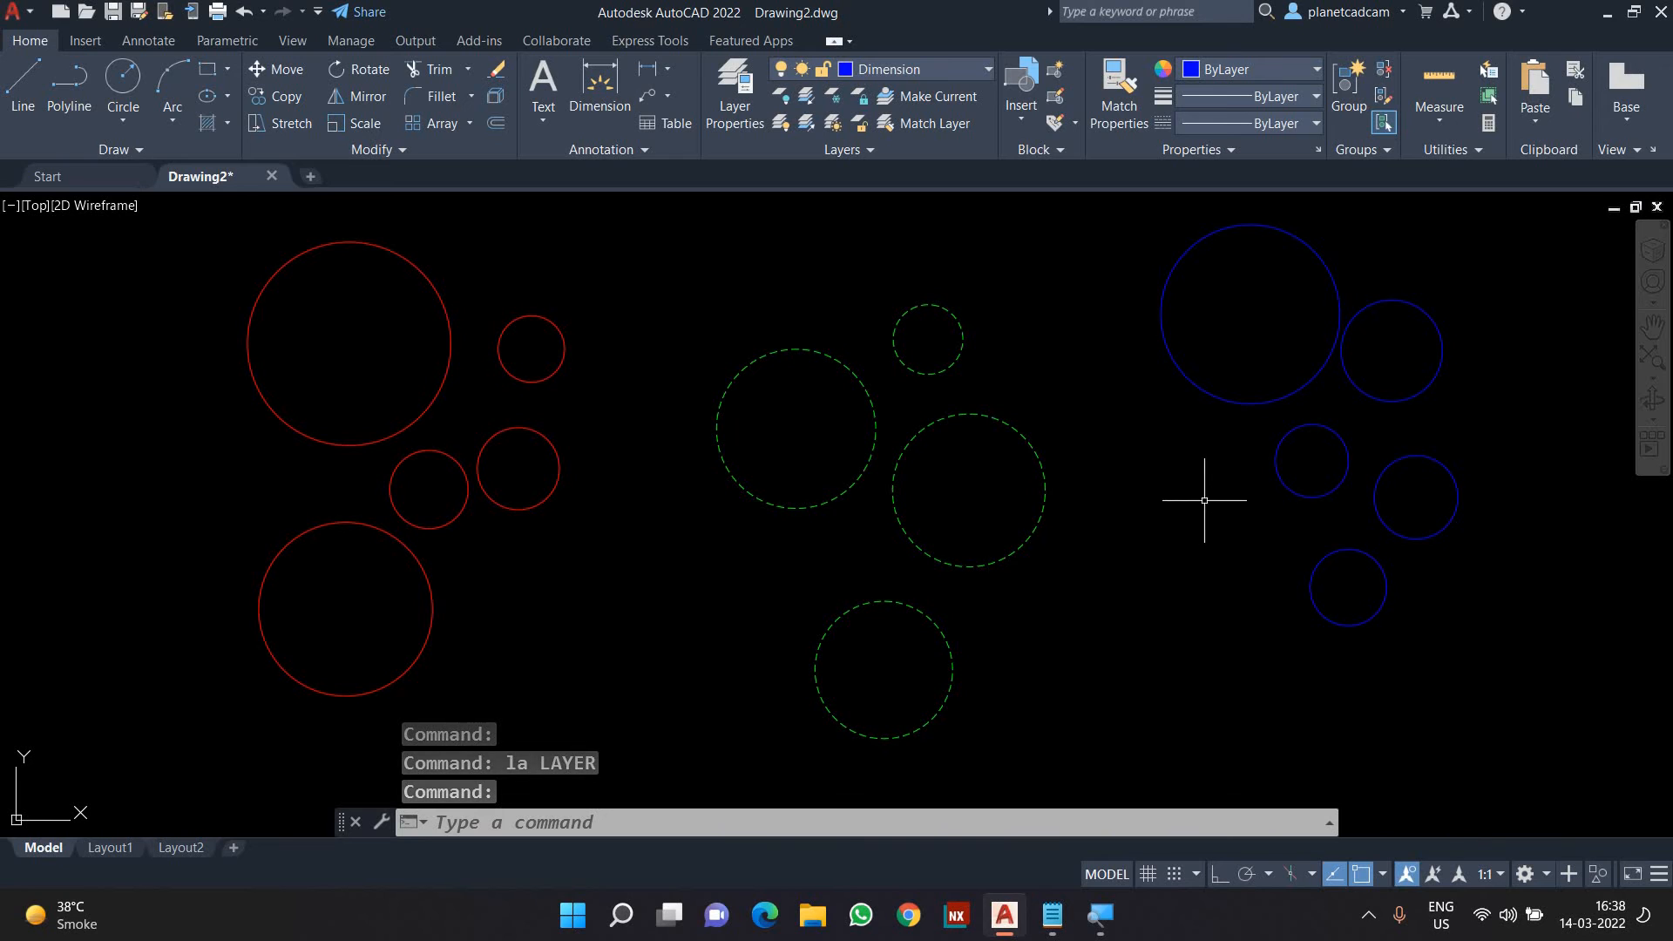
# Draw two circles on the Dimension layer above the red group, with radii of about 18 and 28.
pyautogui.scroll(2, 1190, 496)
pyautogui.scroll(-2, 1124, 475)
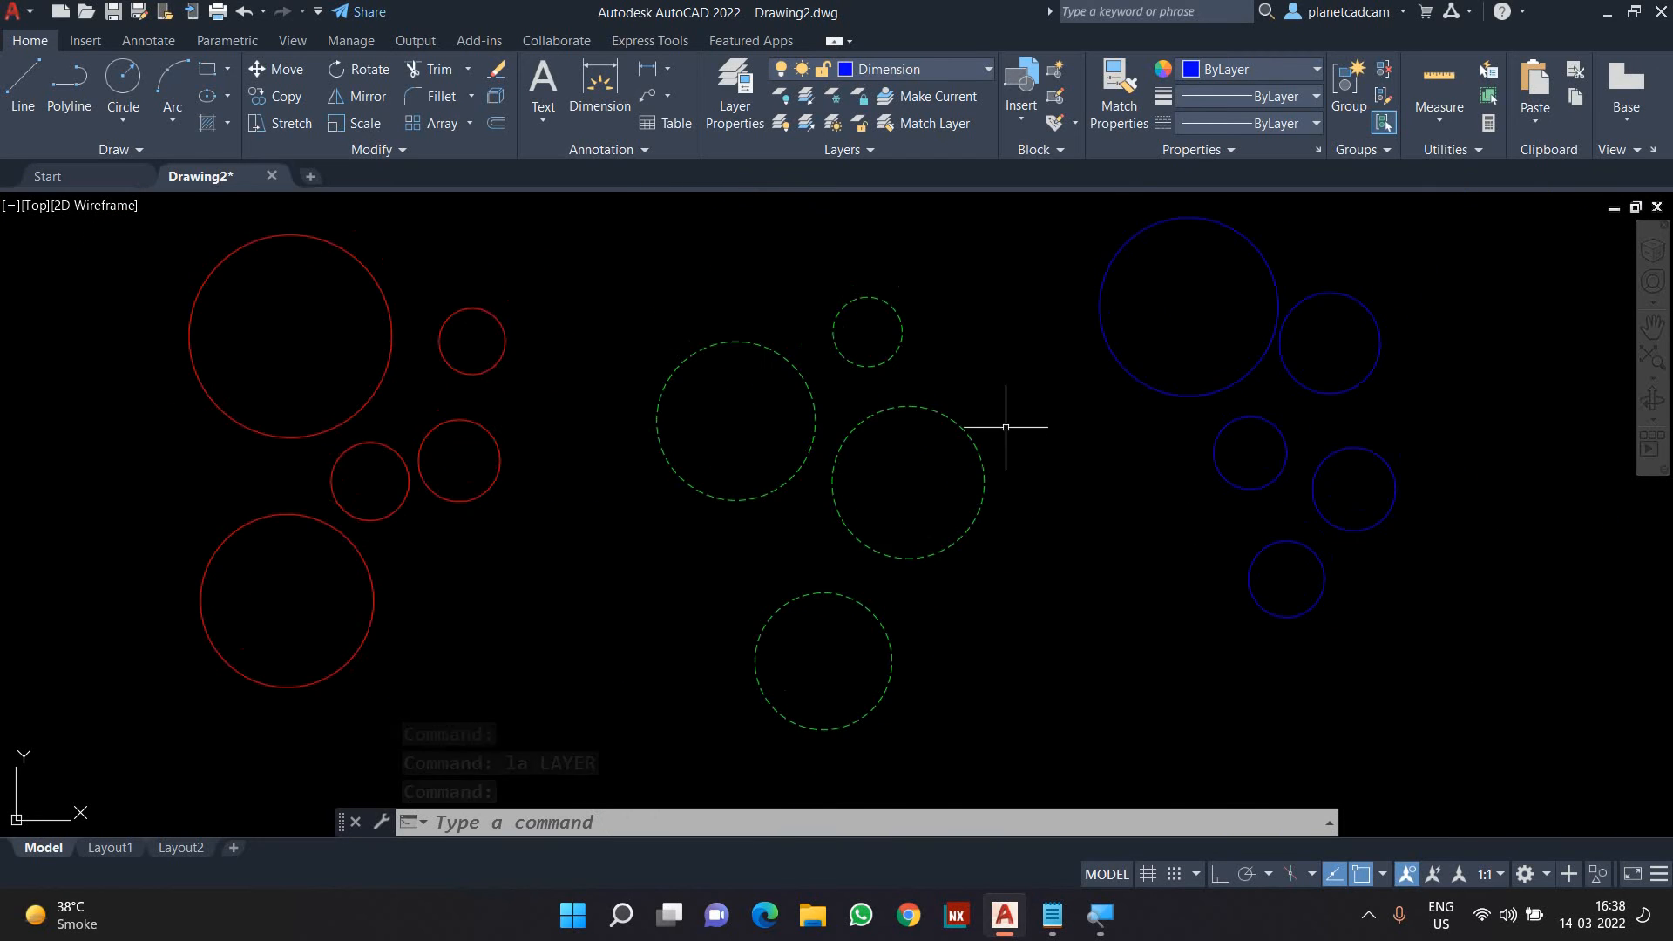
pyautogui.write('c')
pyautogui.press('Return')
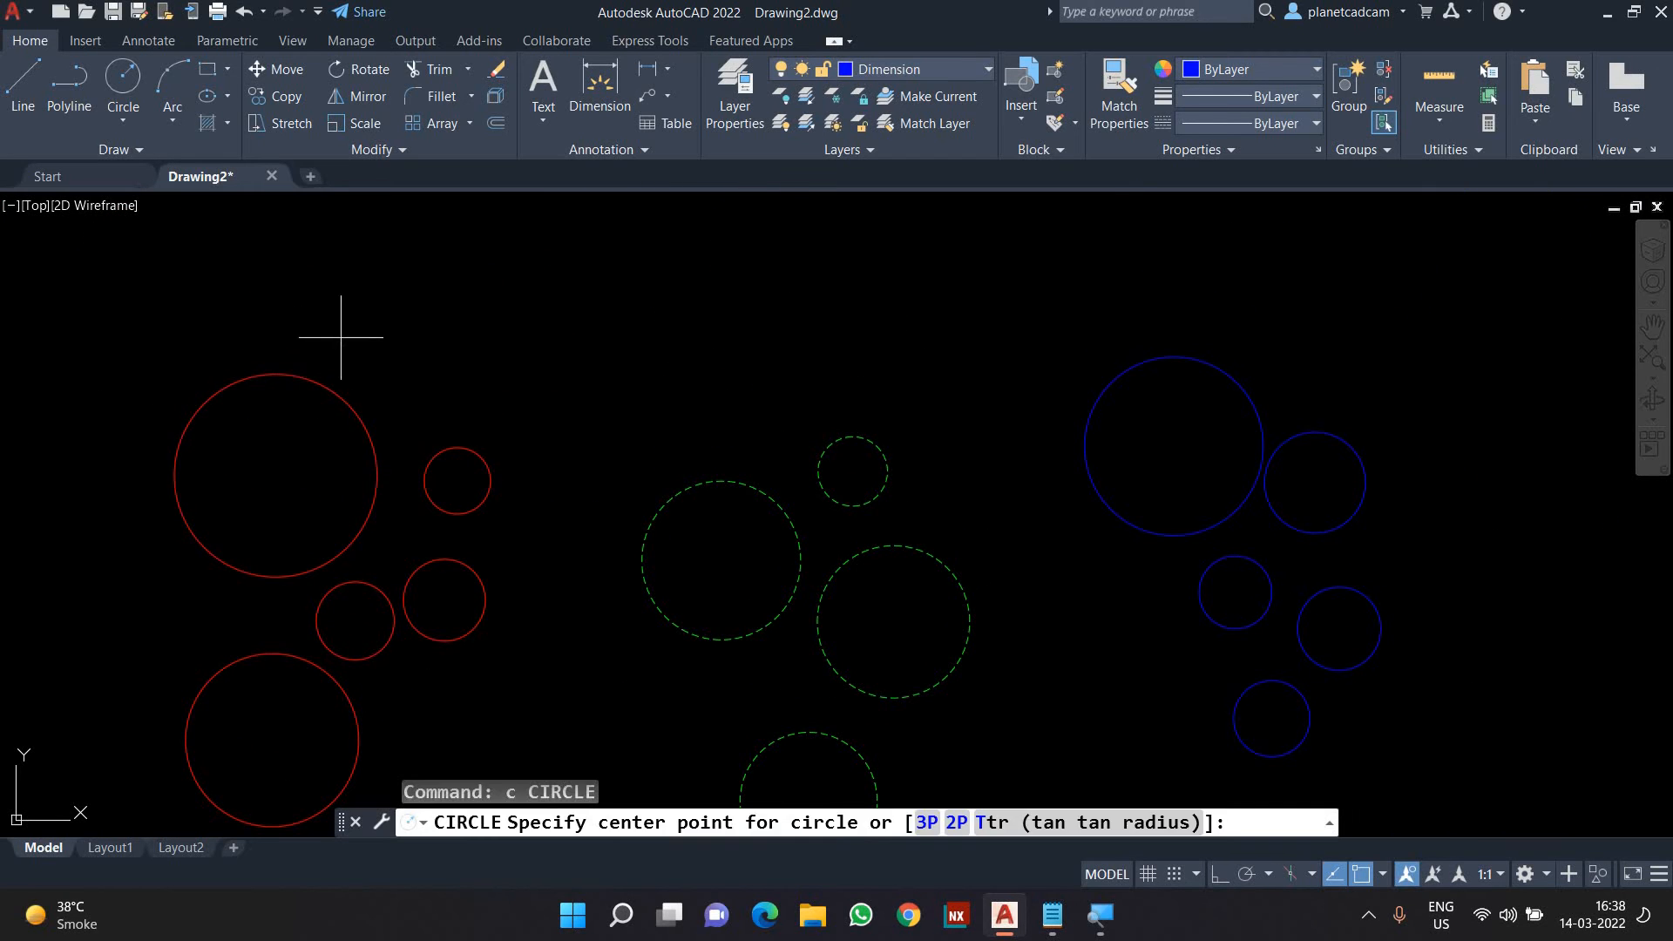
pyautogui.click(348, 321)
pyautogui.click(360, 362)
pyautogui.write('c')
pyautogui.press('Return')
pyautogui.click(472, 321)
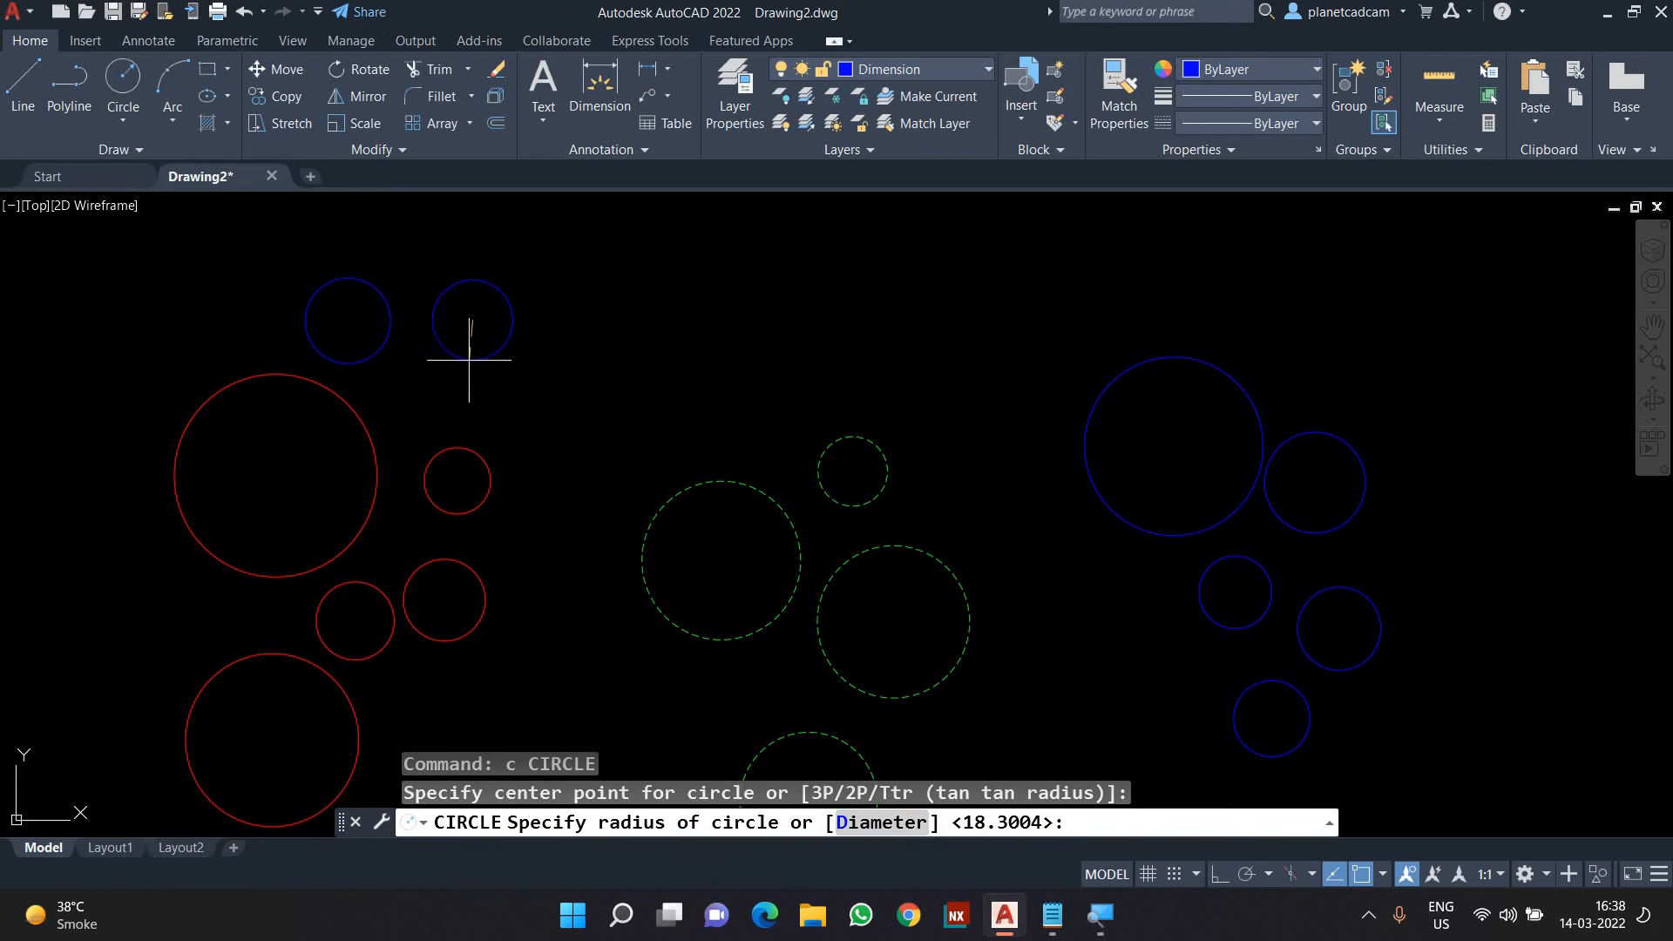
pyautogui.click(486, 380)
pyautogui.press('Return')
pyautogui.write('center point')
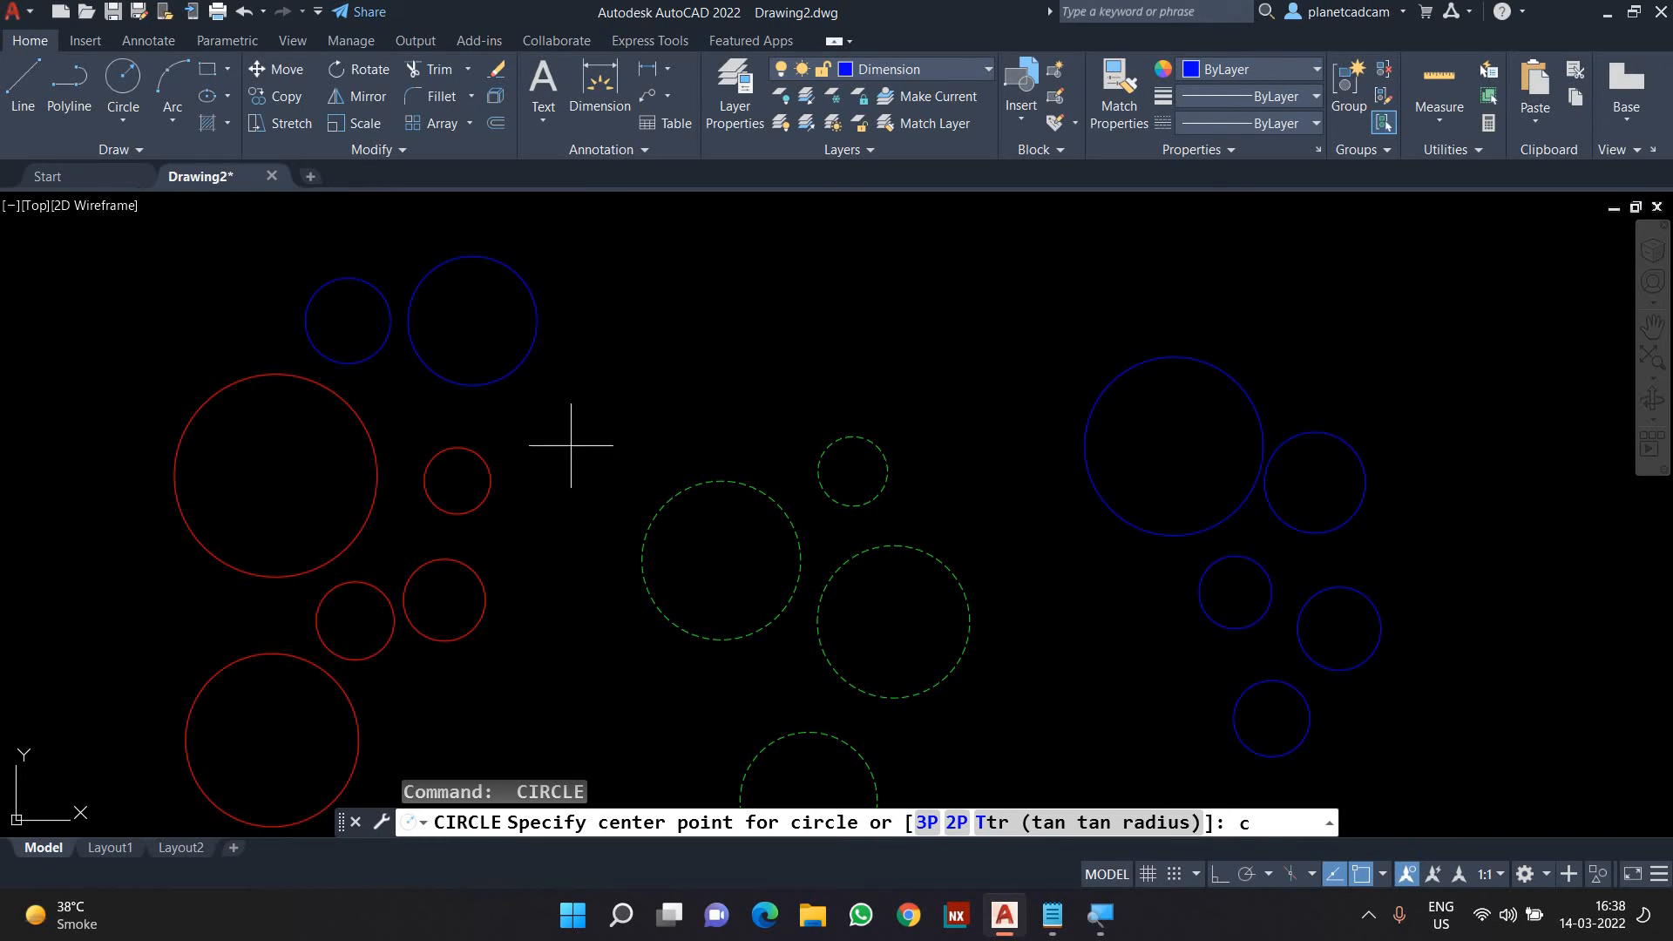
pyautogui.press('Escape')
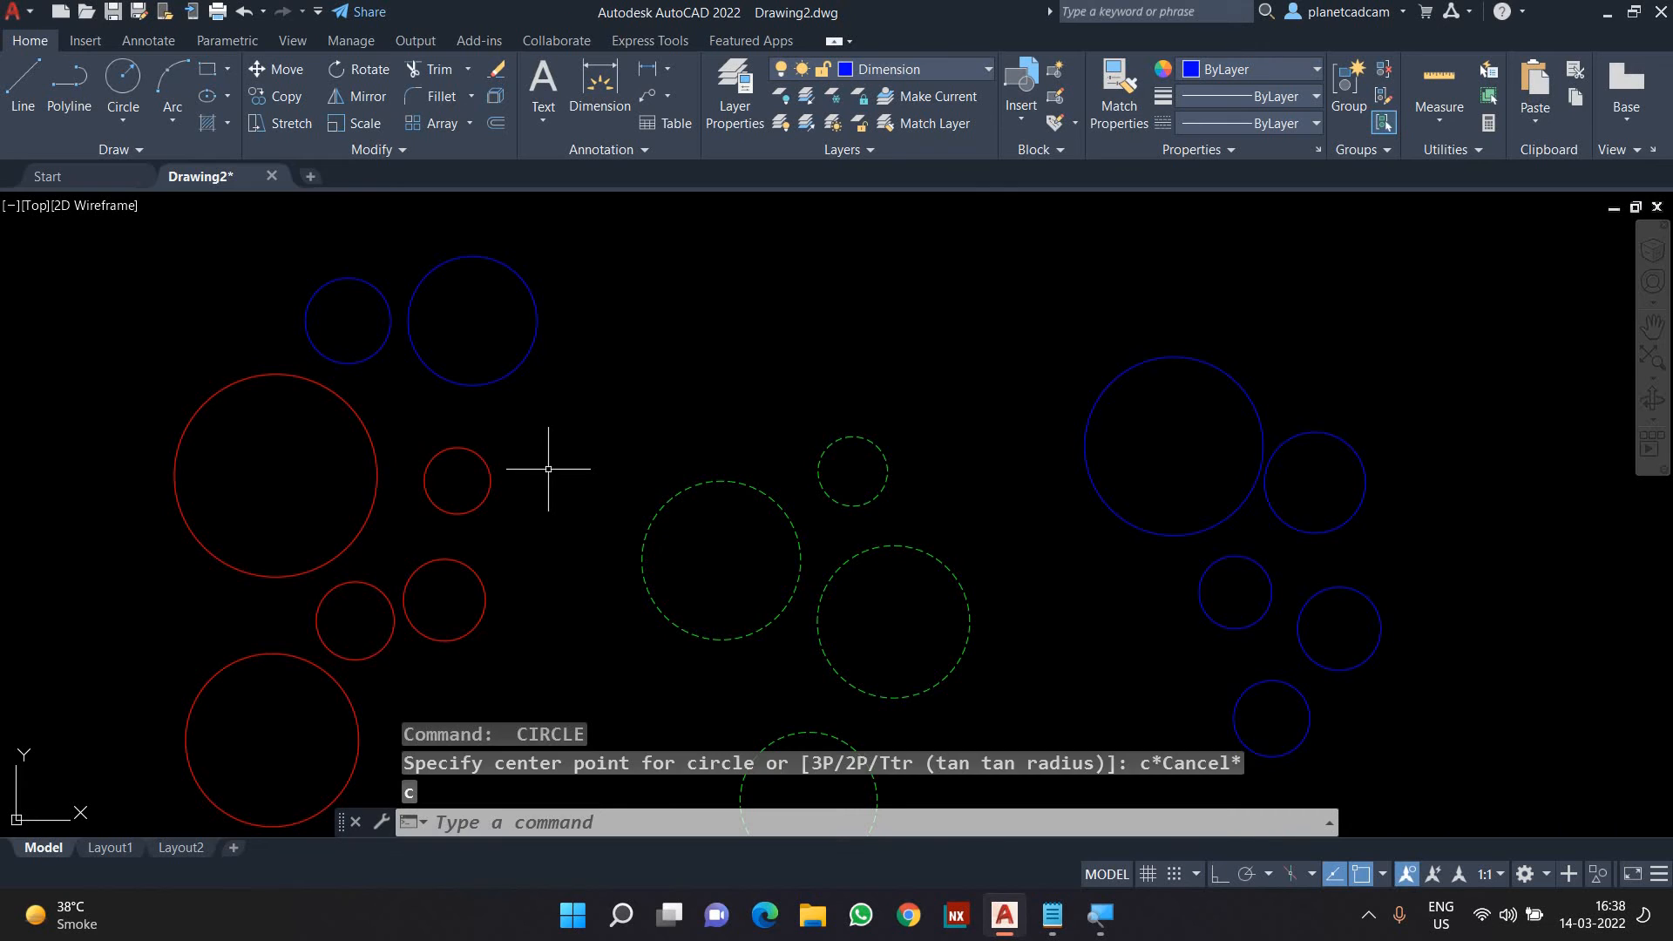
# Draw a third circle of radius about 20 on the Dimension layer, below the larger of the two new circles.
pyautogui.write('c')
pyautogui.press('Return')
pyautogui.click(559, 433)
pyautogui.press('Escape')
pyautogui.press('Escape')
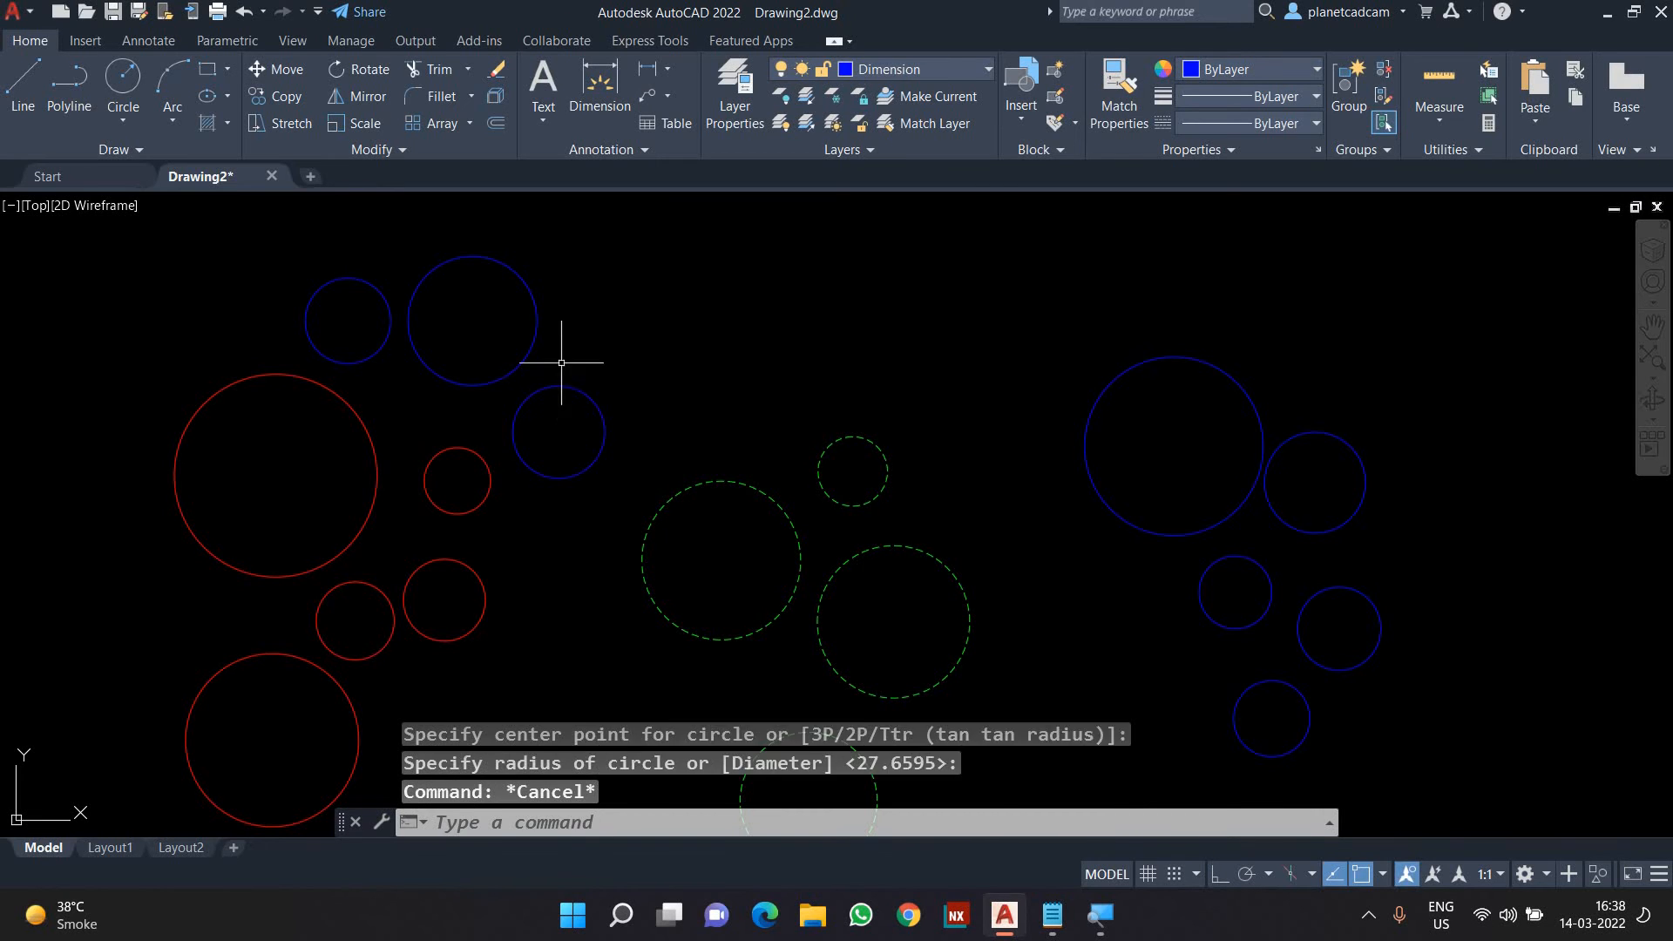
# Move the three new blue circles beside the red group to the Object layer.
pyautogui.click(579, 262)
pyautogui.click(407, 351)
pyautogui.click(419, 357)
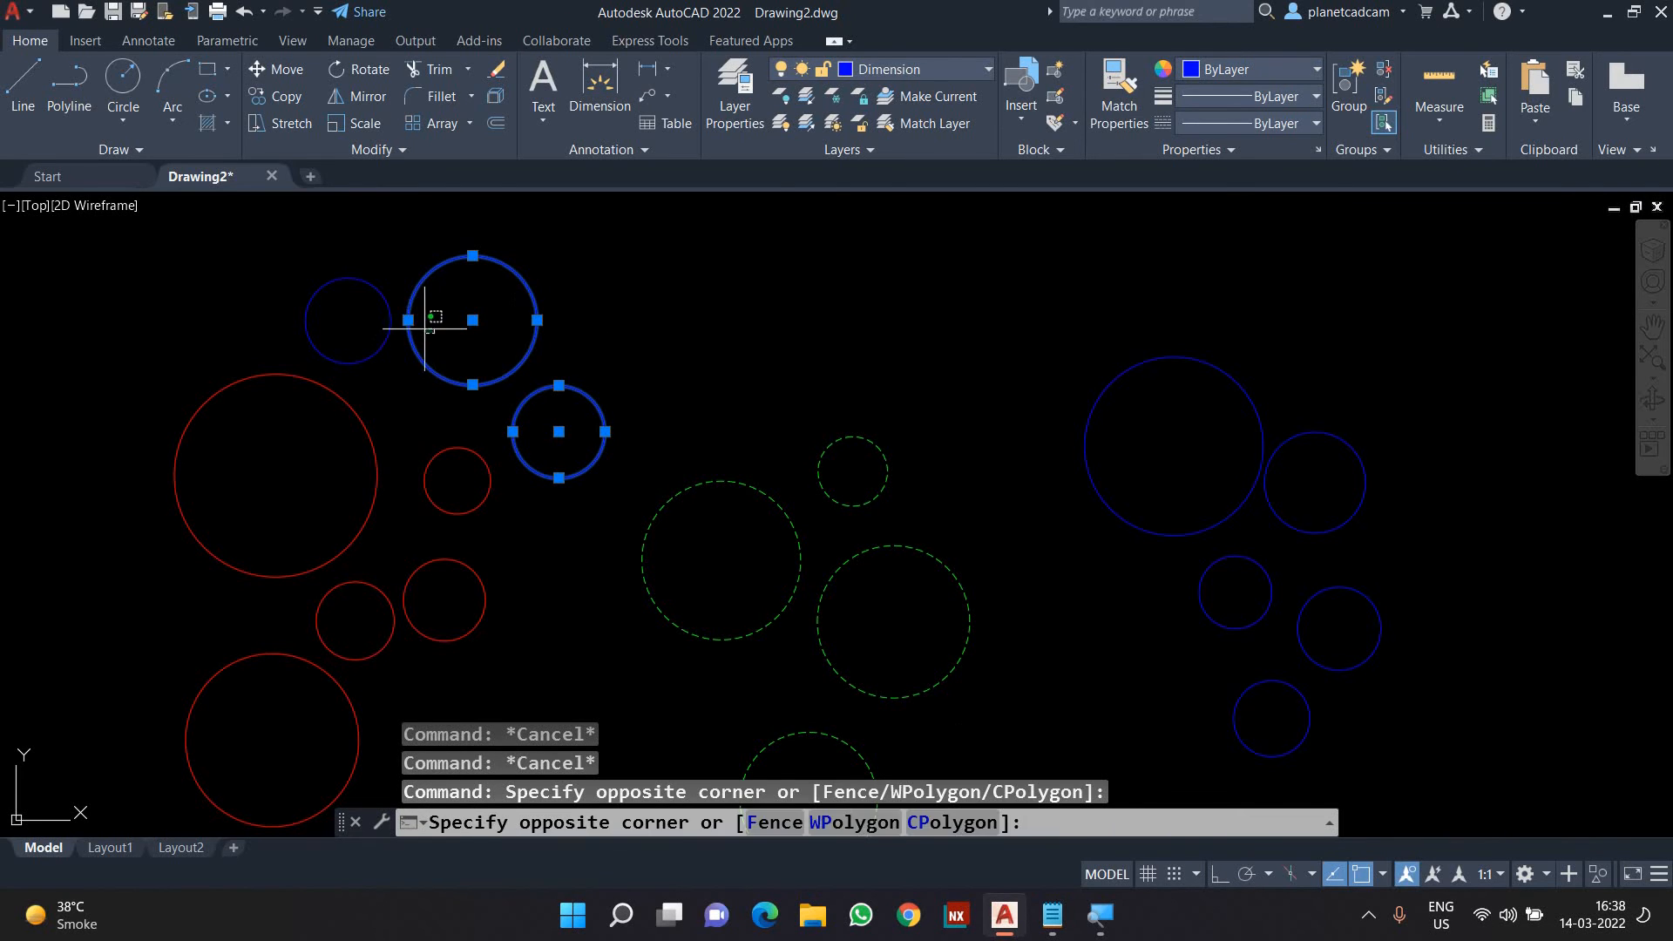
pyautogui.click(335, 279)
pyautogui.click(897, 70)
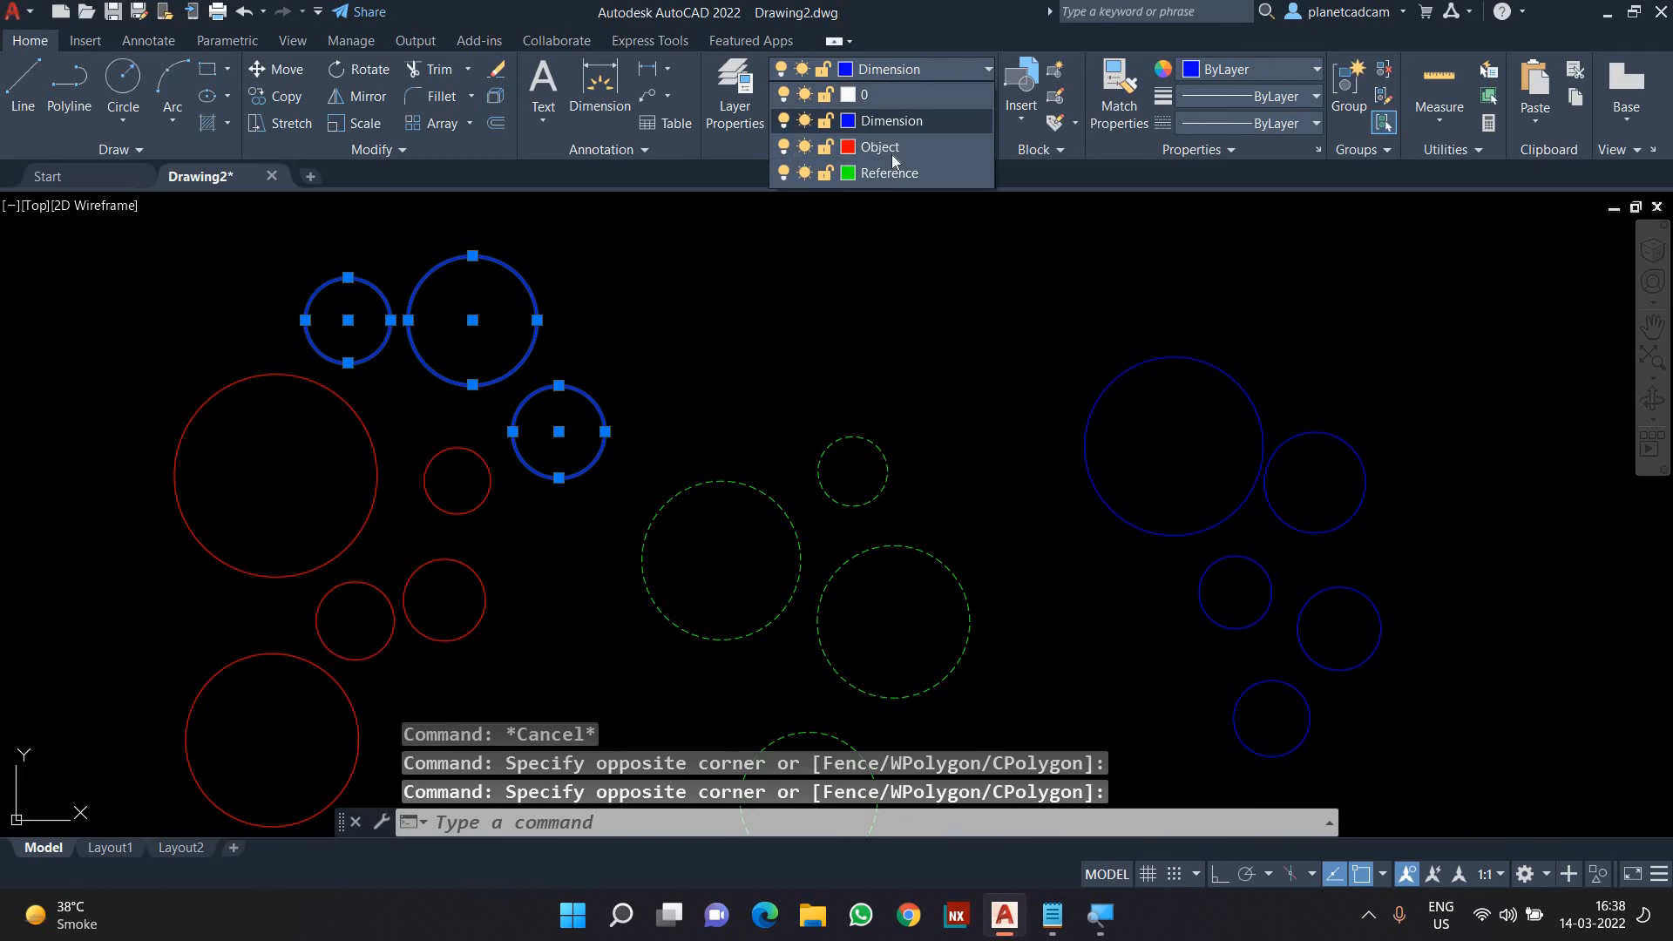
pyautogui.click(891, 153)
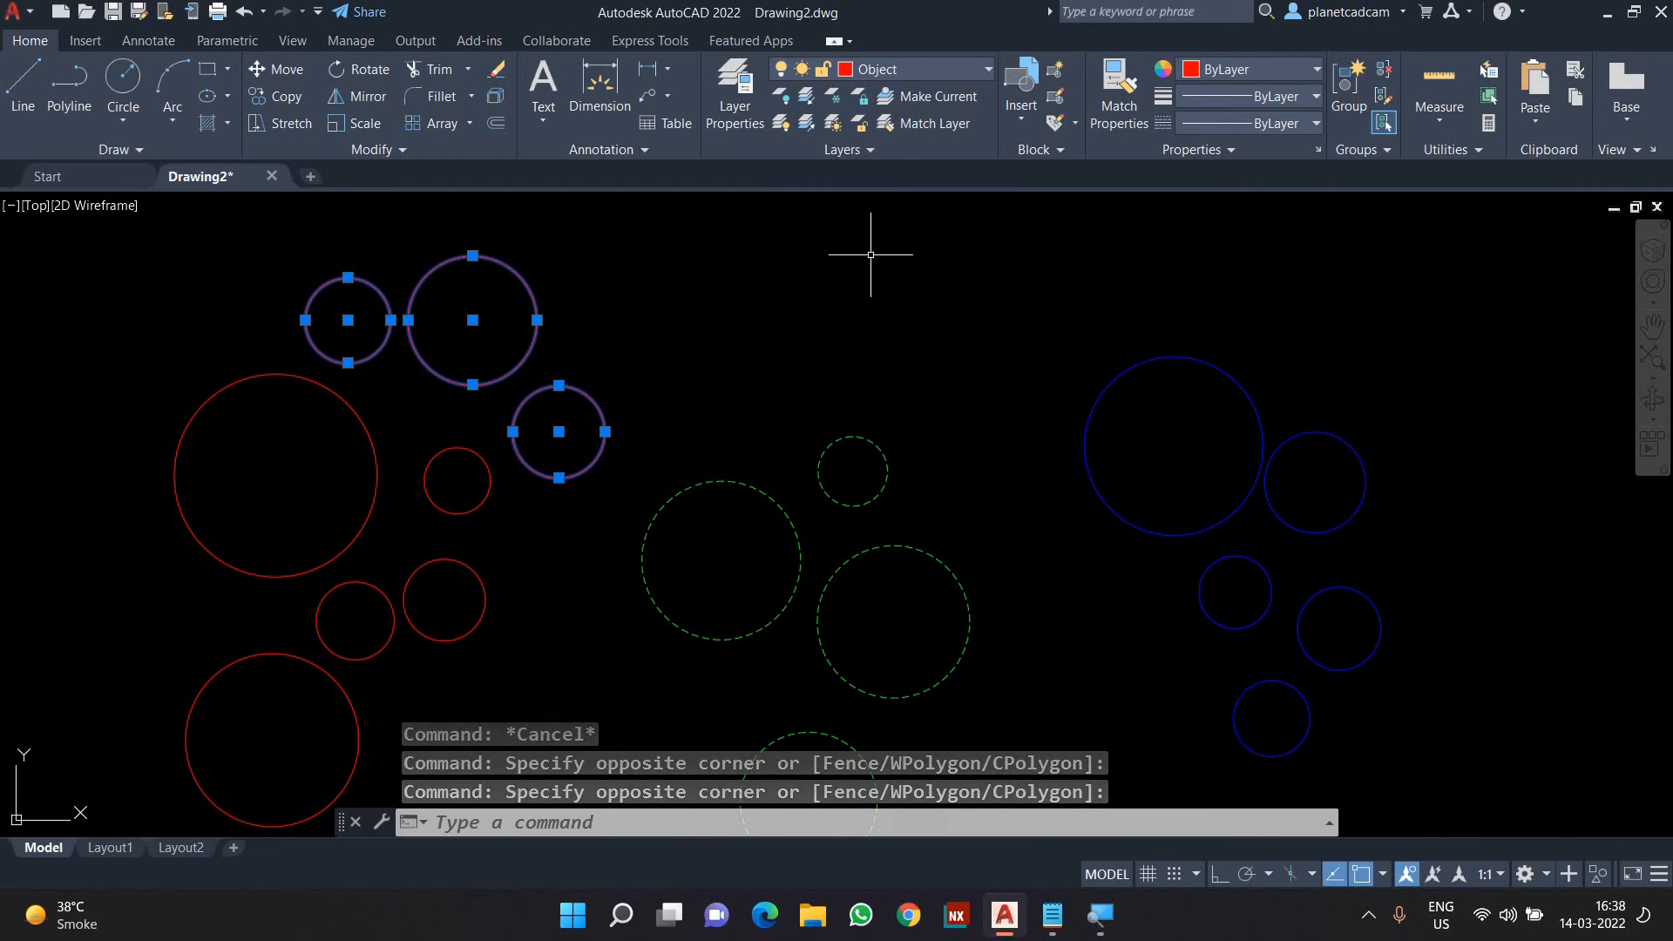
pyautogui.press('Escape')
# Move the smallest green circle to the Dimension layer.
pyautogui.moveTo(927, 355); pyautogui.dragTo(814, 330, button='middle')
pyautogui.scroll(-2, 807, 344)
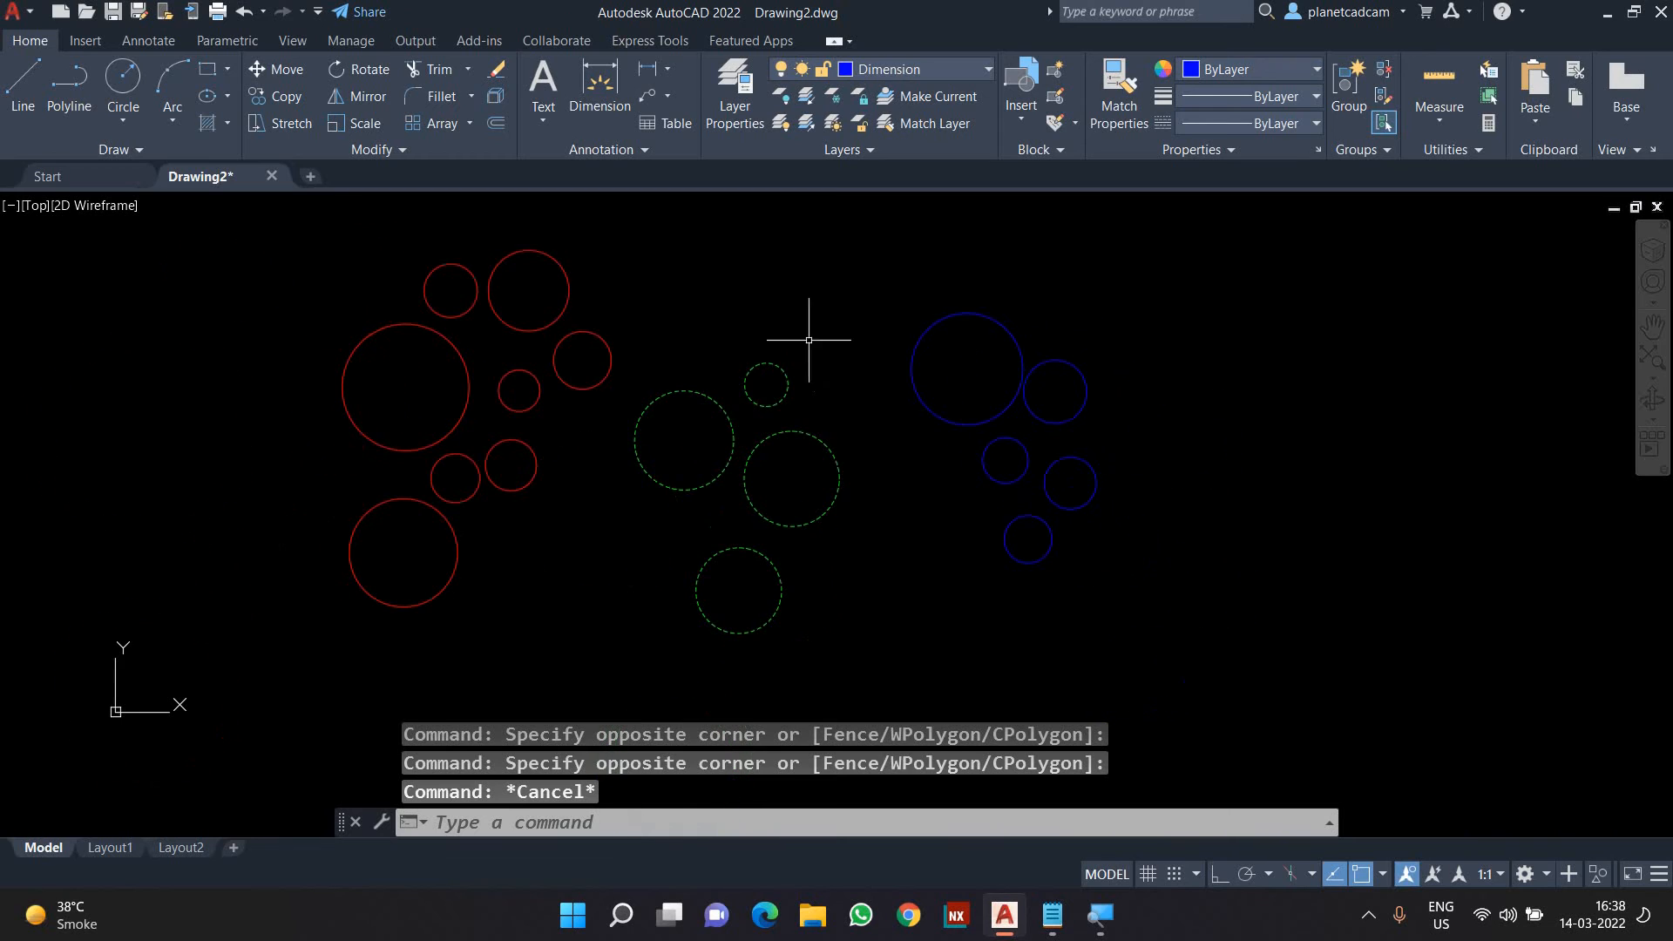
pyautogui.click(768, 364)
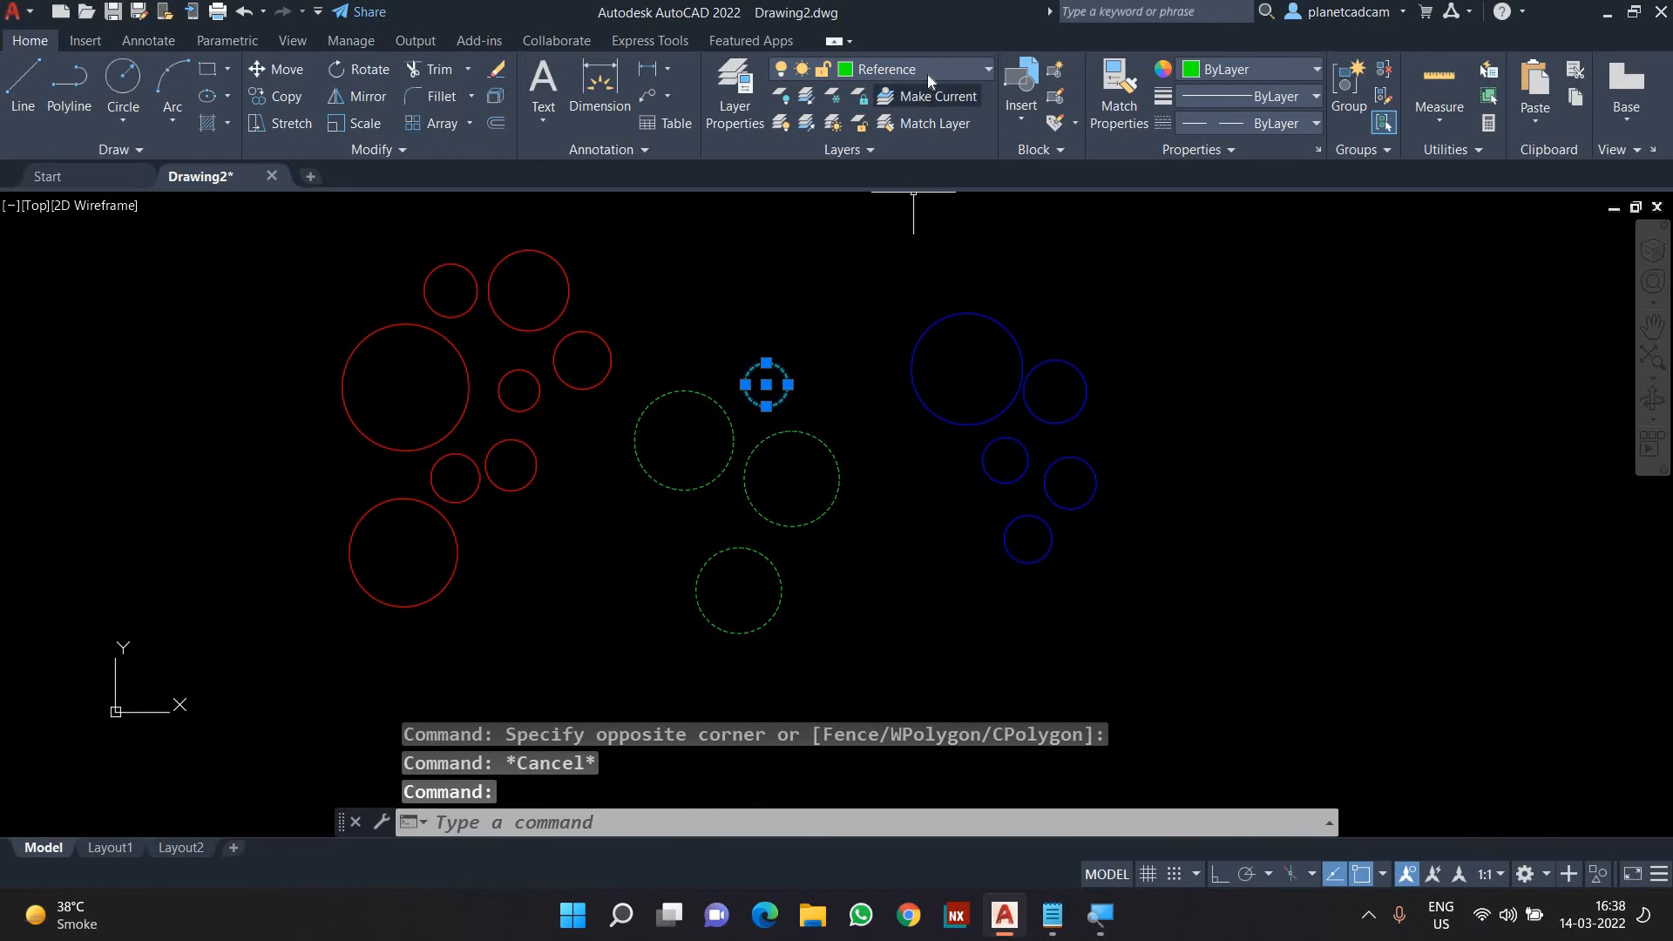
pyautogui.click(928, 75)
pyautogui.click(924, 120)
pyautogui.press('Escape')
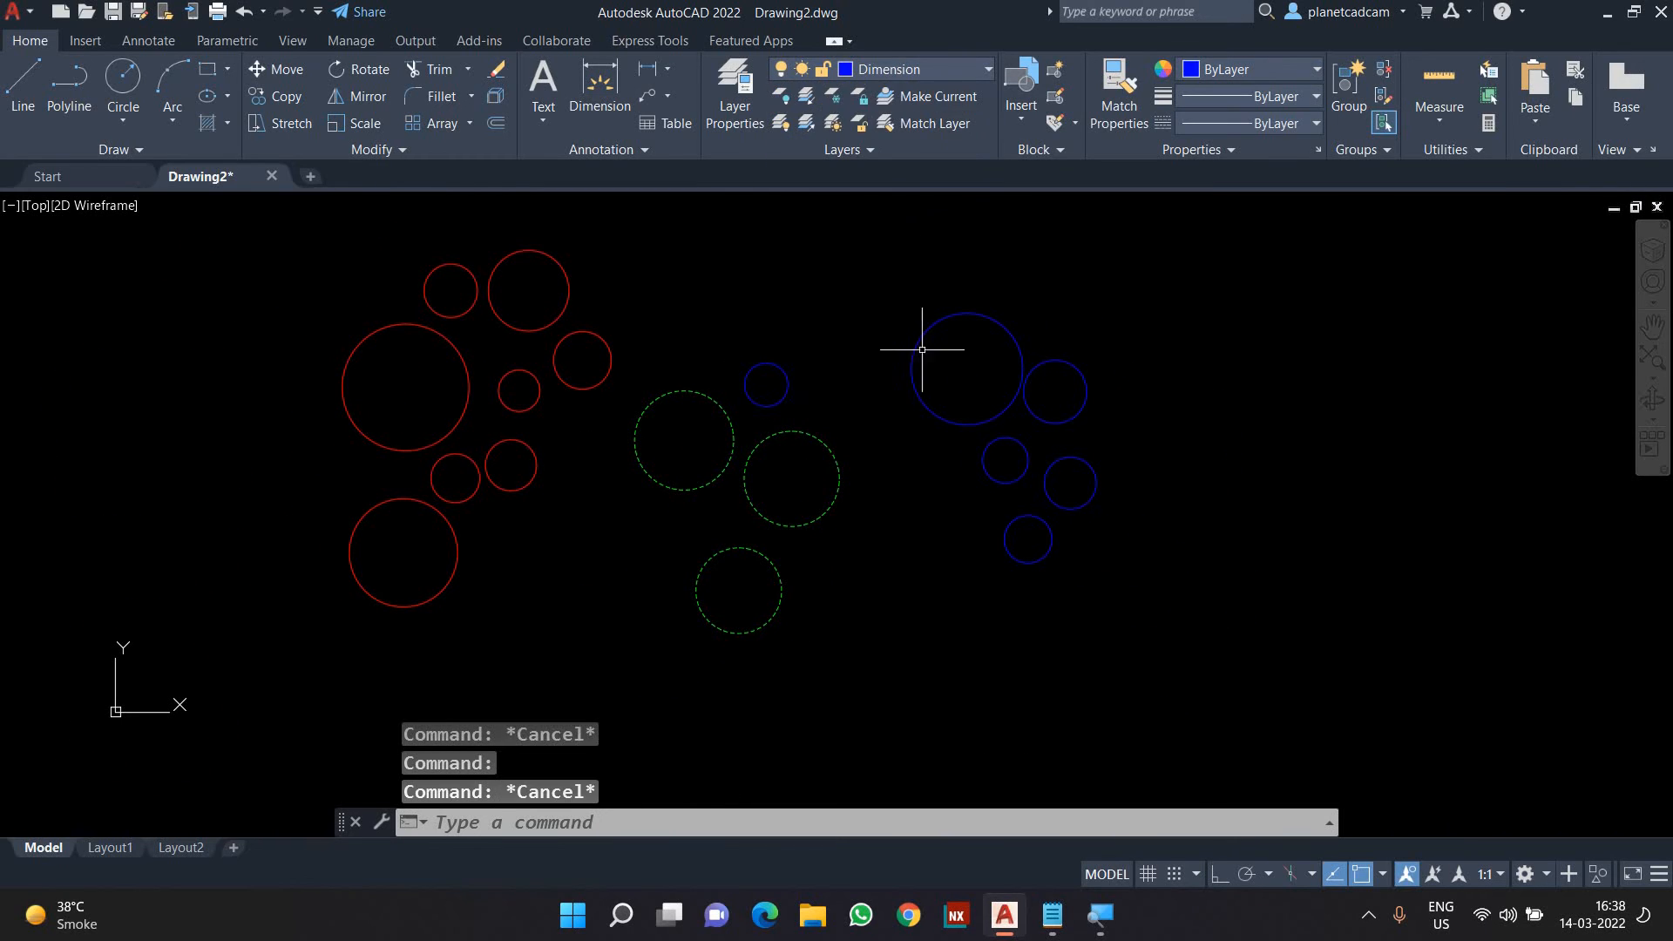
# Move the large green circle just below the smallest one to the Object layer.
pyautogui.click(842, 471)
pyautogui.click(921, 70)
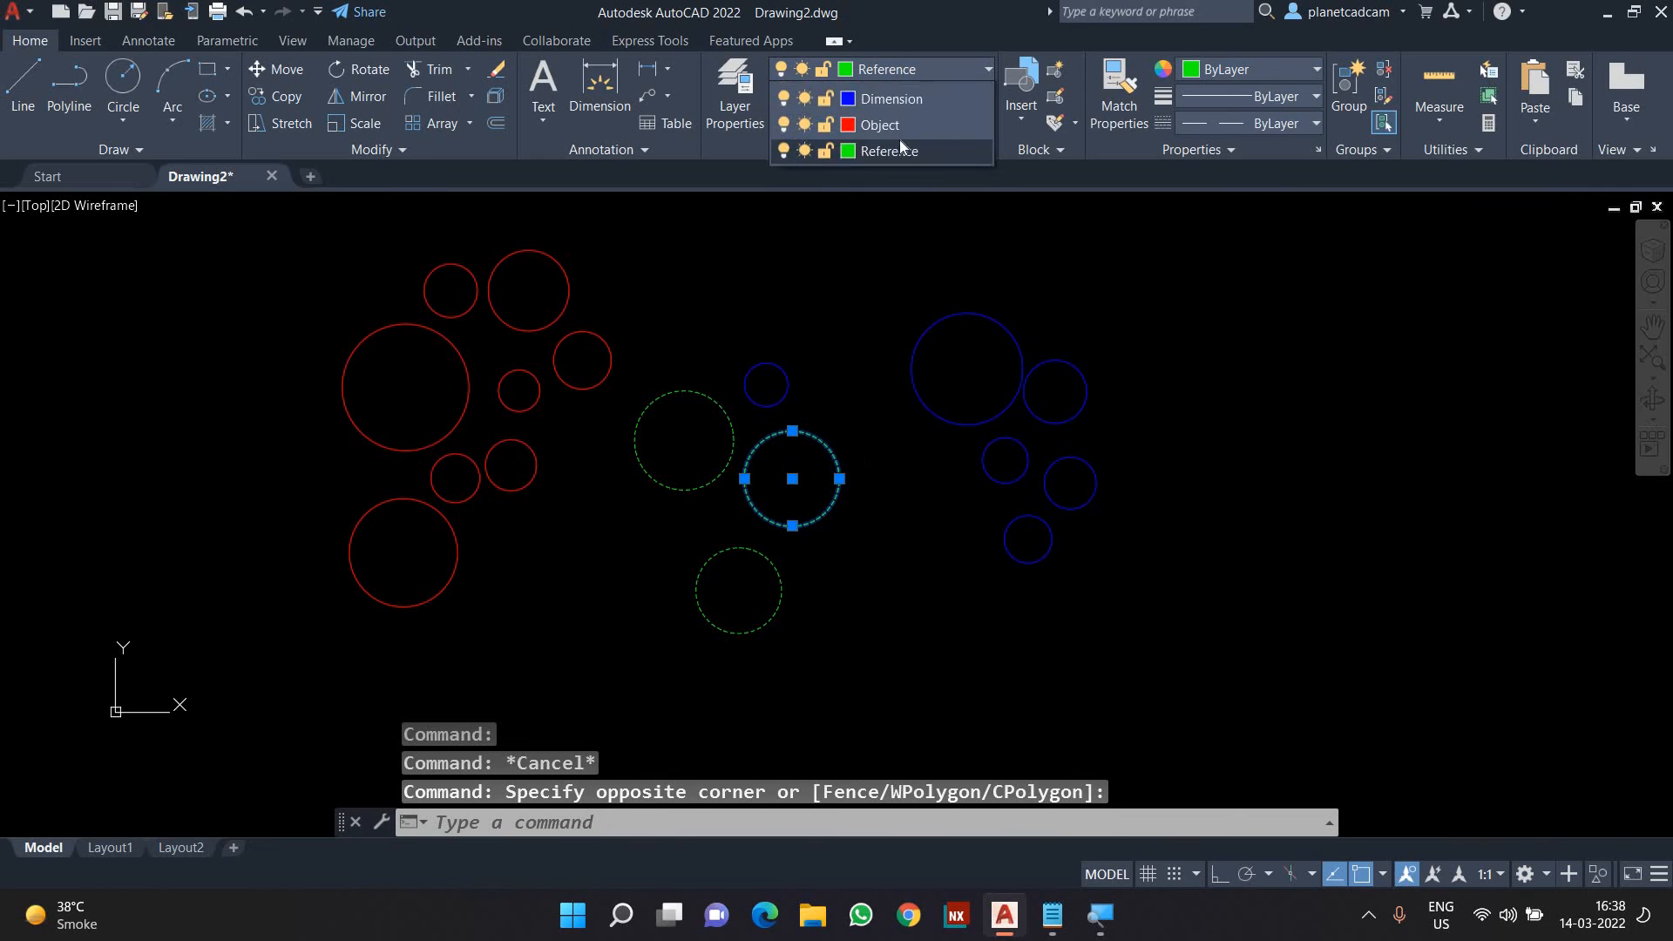
pyautogui.click(898, 130)
pyautogui.press('Escape')
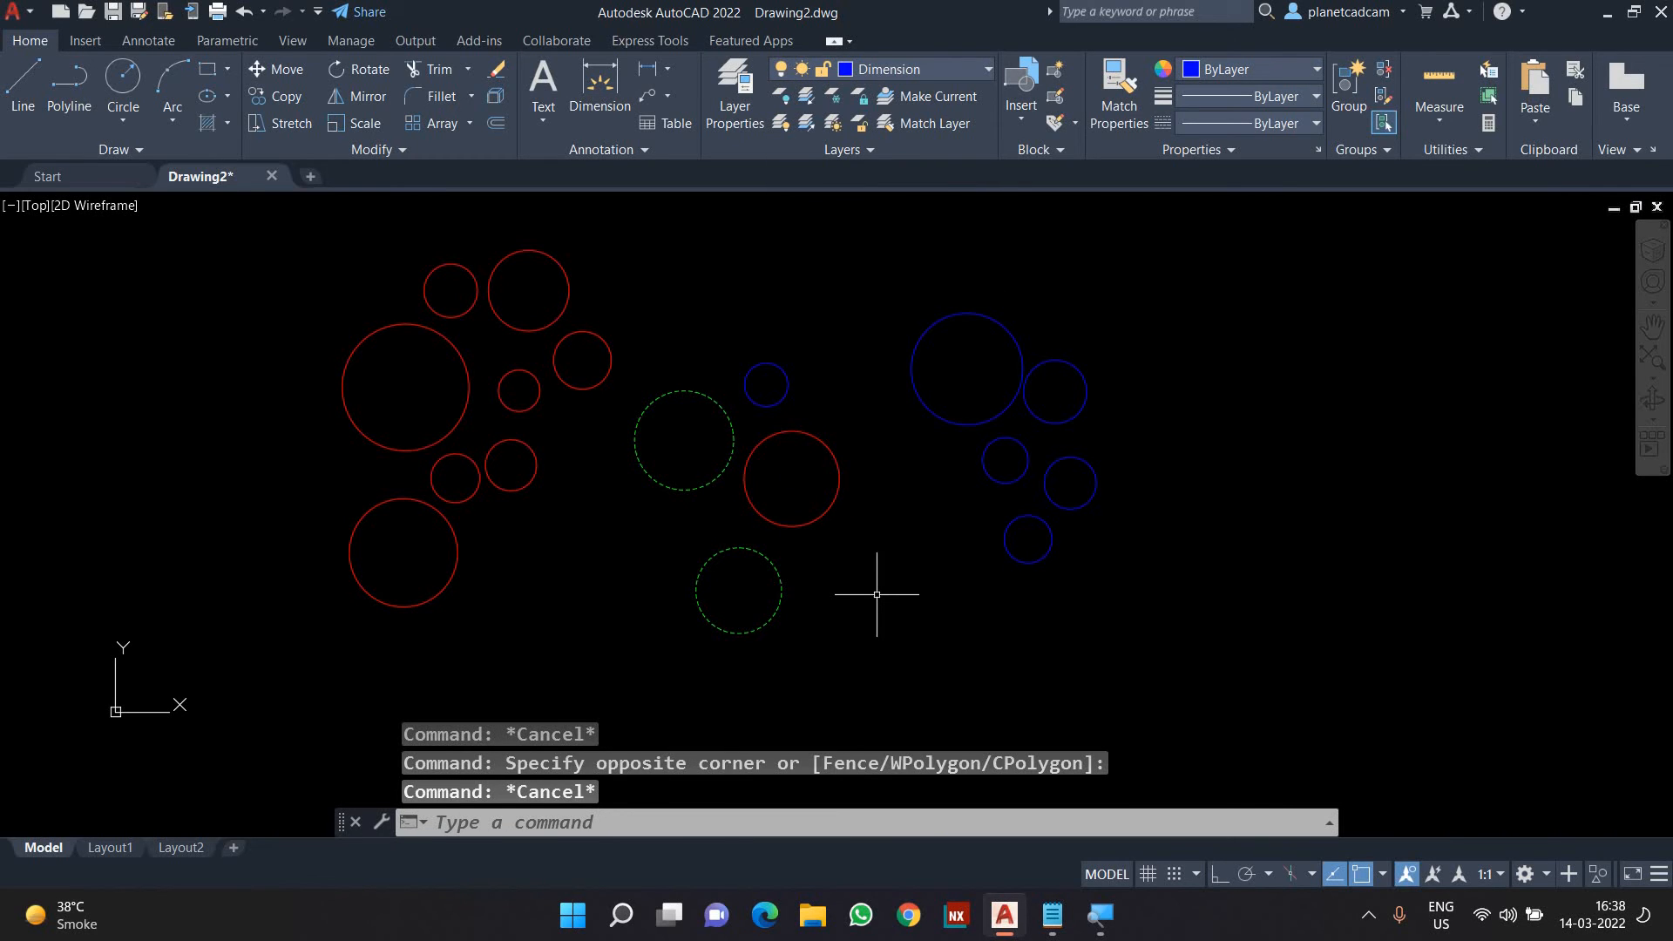
# Undo the layer changes of both circles in the middle group.
pyautogui.hotkey('ctrl', 'z')
pyautogui.hotkey('ctrl', 'z')
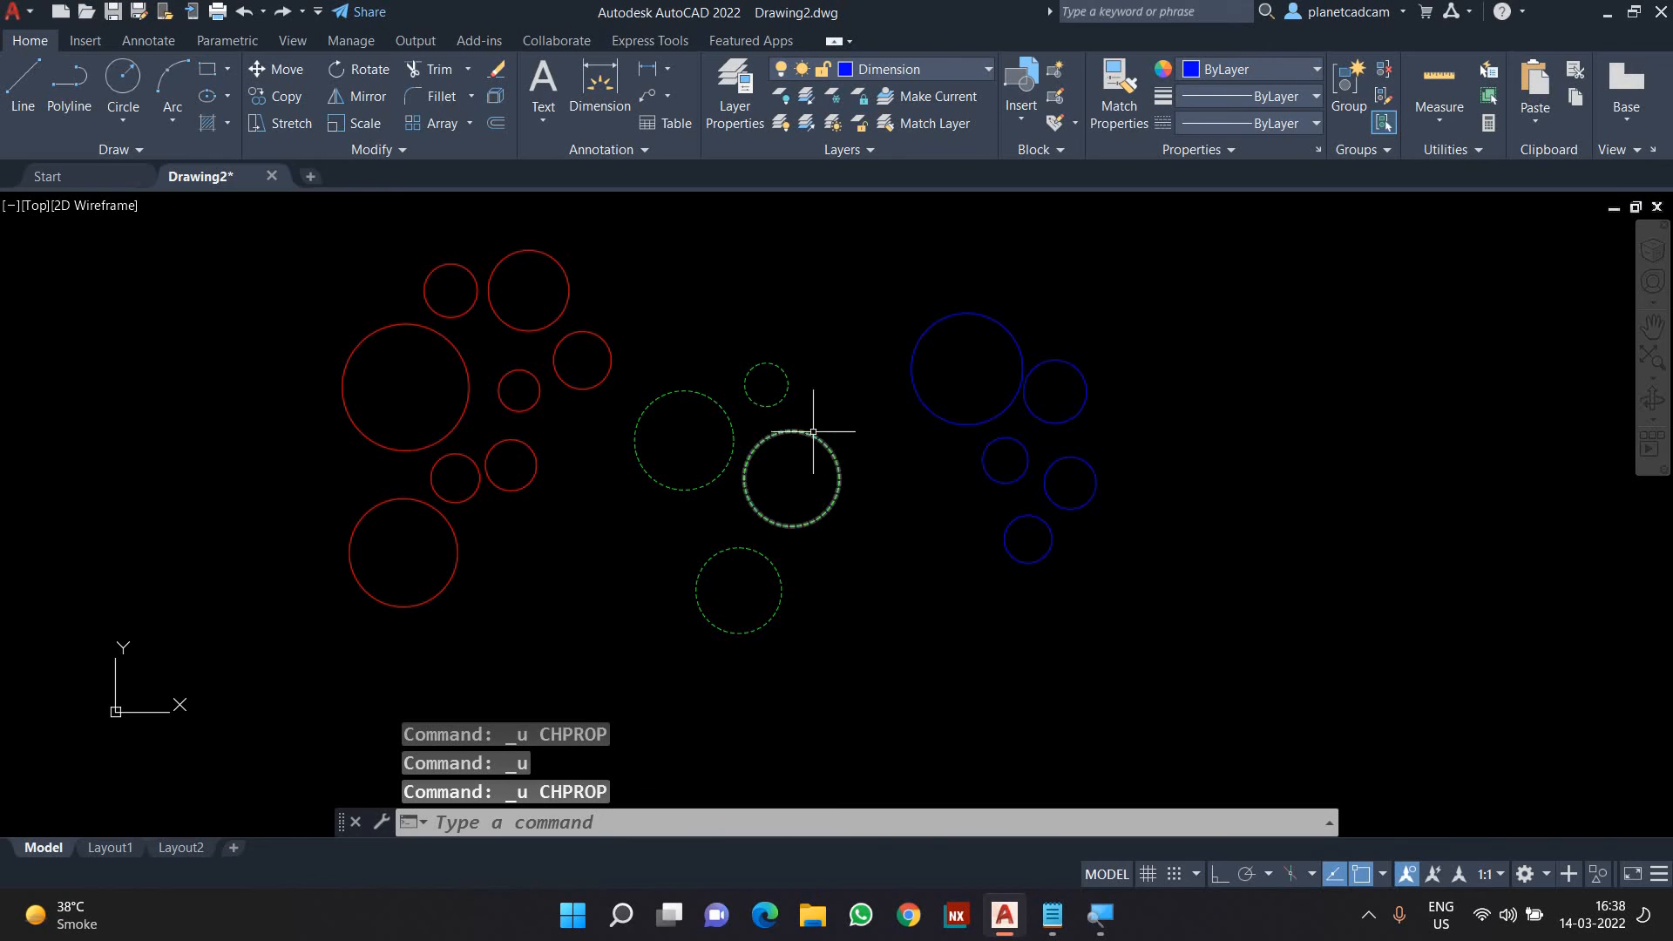
pyautogui.click(821, 375)
pyautogui.click(759, 437)
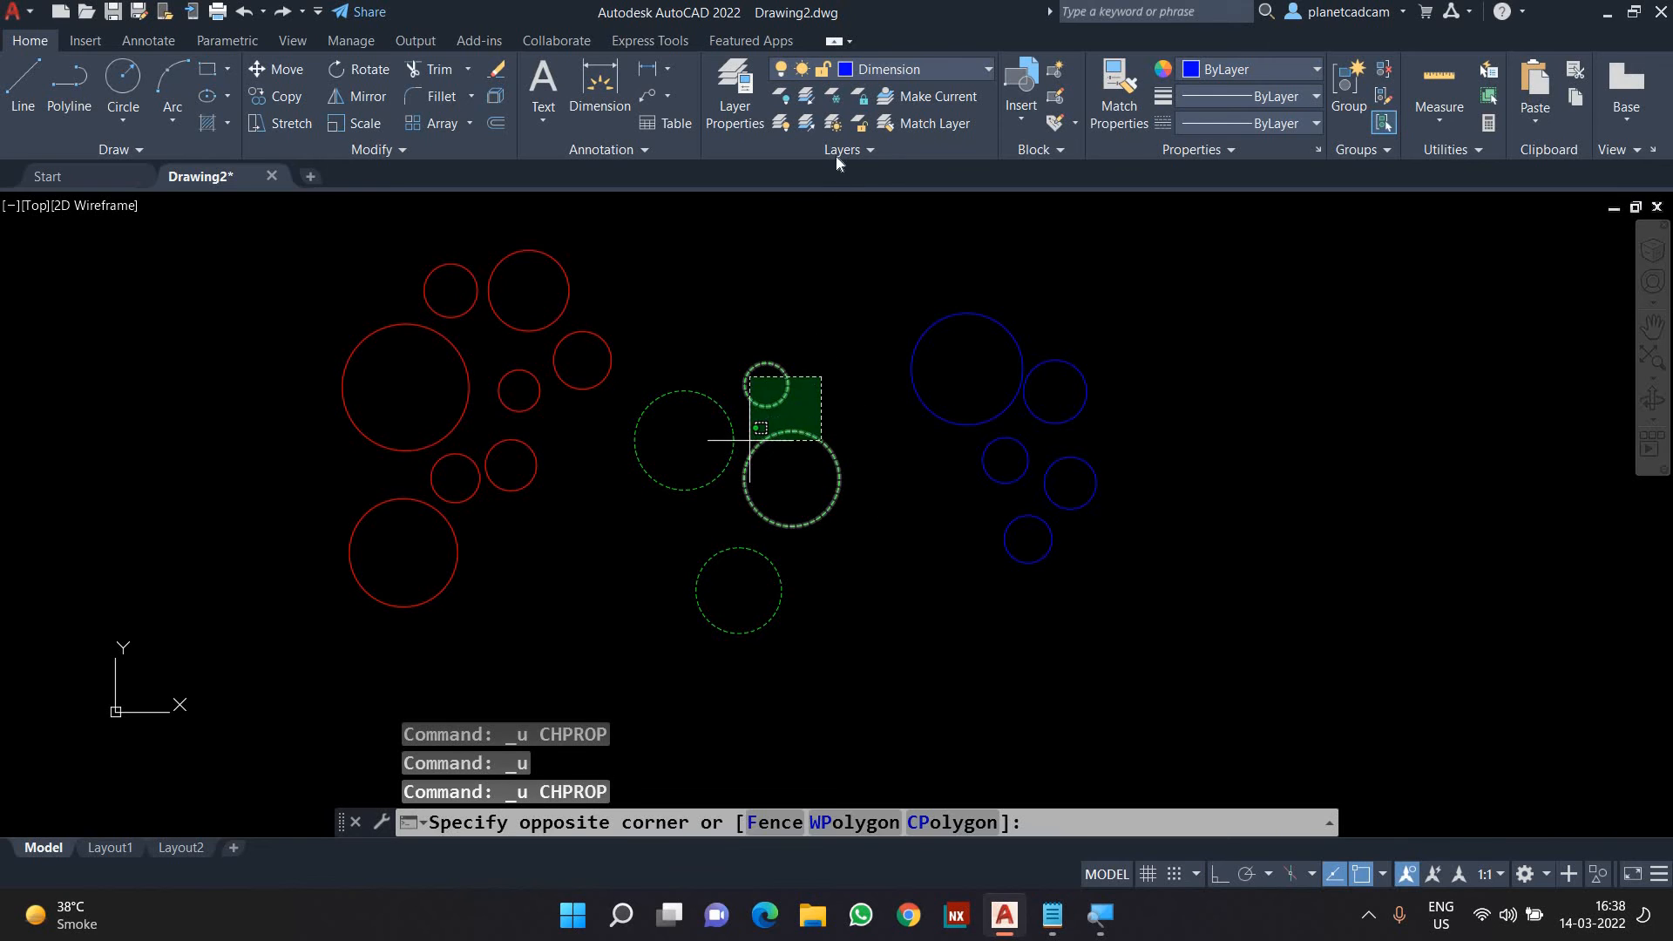
pyautogui.click(920, 71)
pyautogui.press('Escape')
pyautogui.press('Escape')
pyautogui.press('Escape')
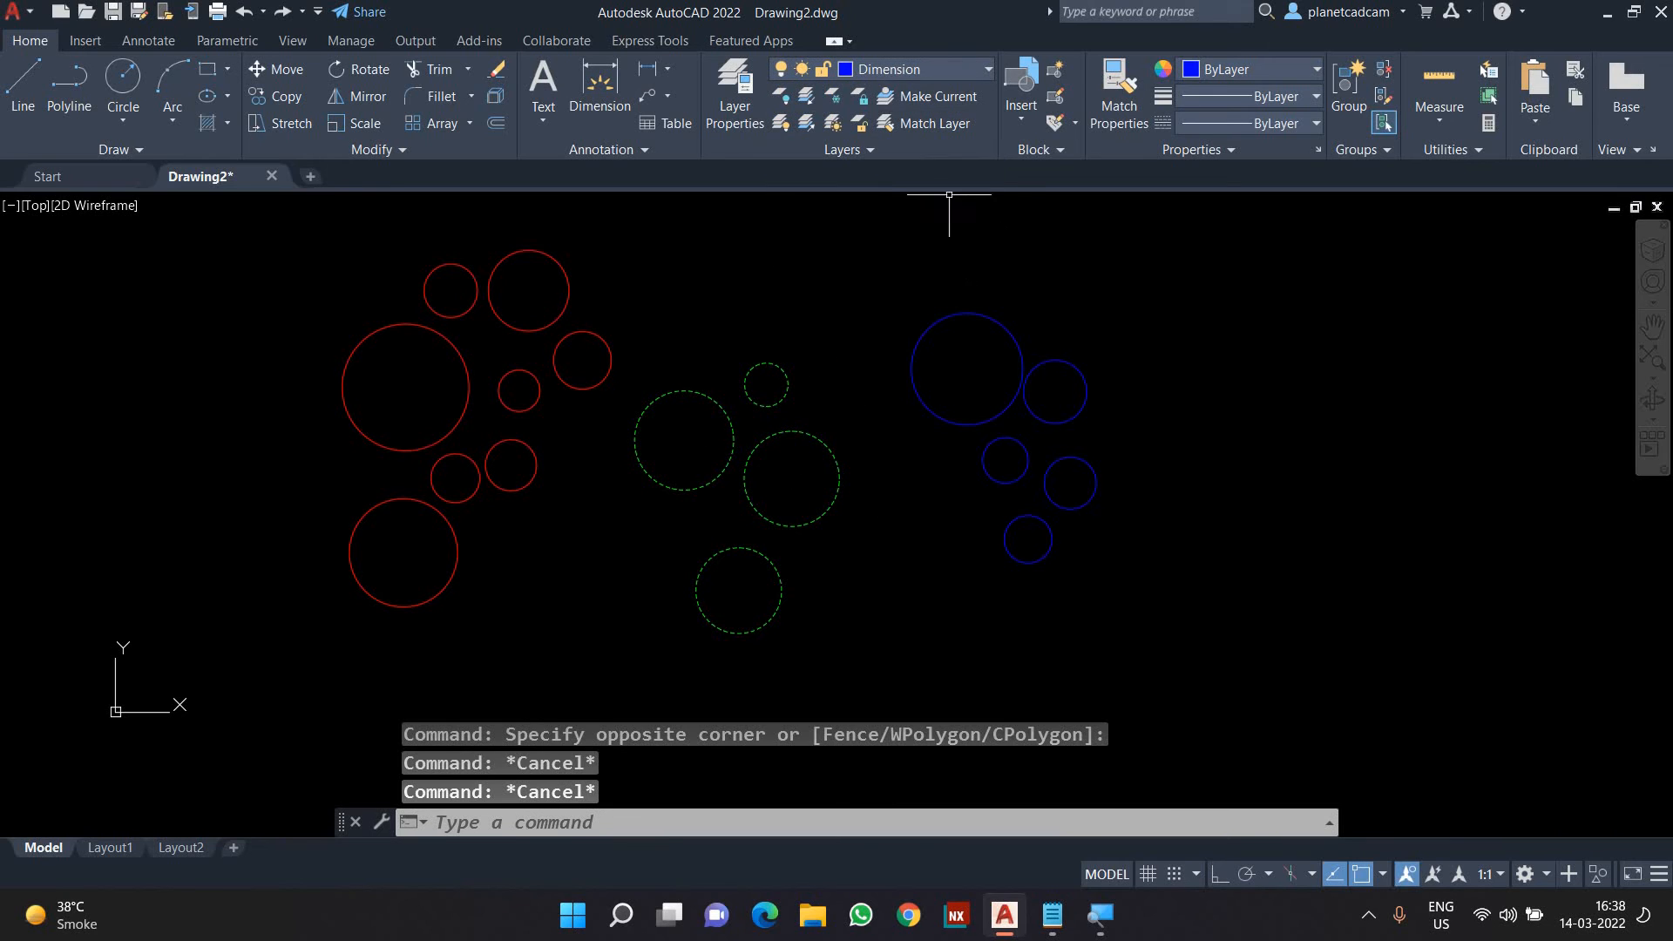
# Make Object the current layer and draw a small circle next to the lower large red circle.
pyautogui.click(914, 68)
pyautogui.click(903, 147)
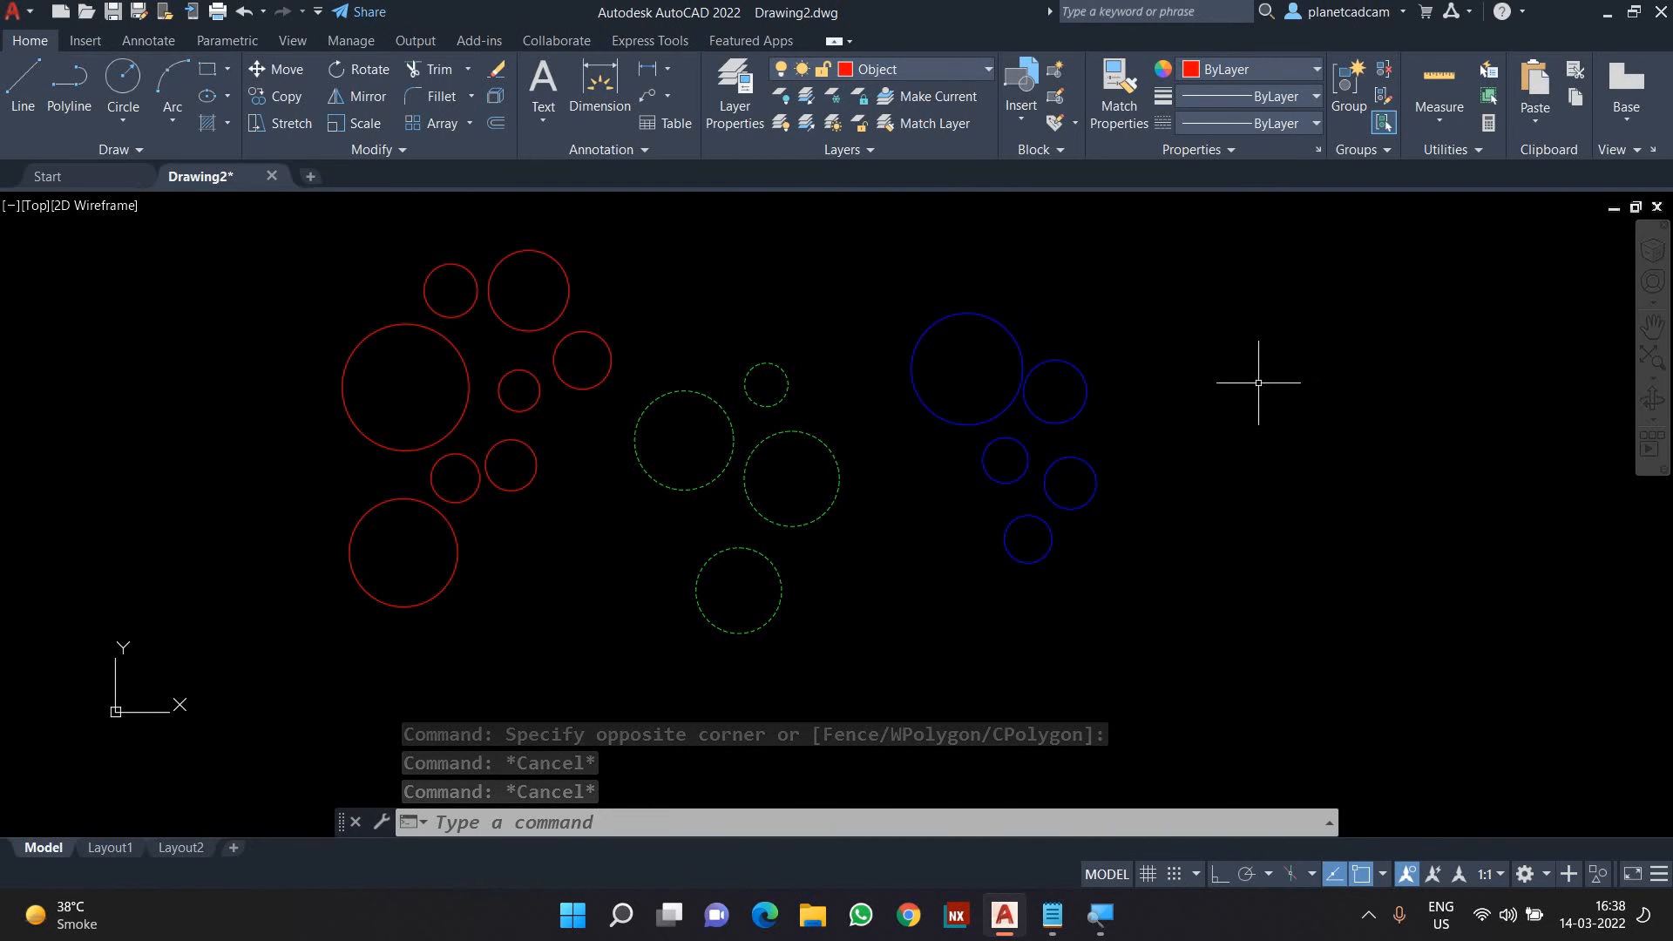
pyautogui.write('c')
pyautogui.press('Return')
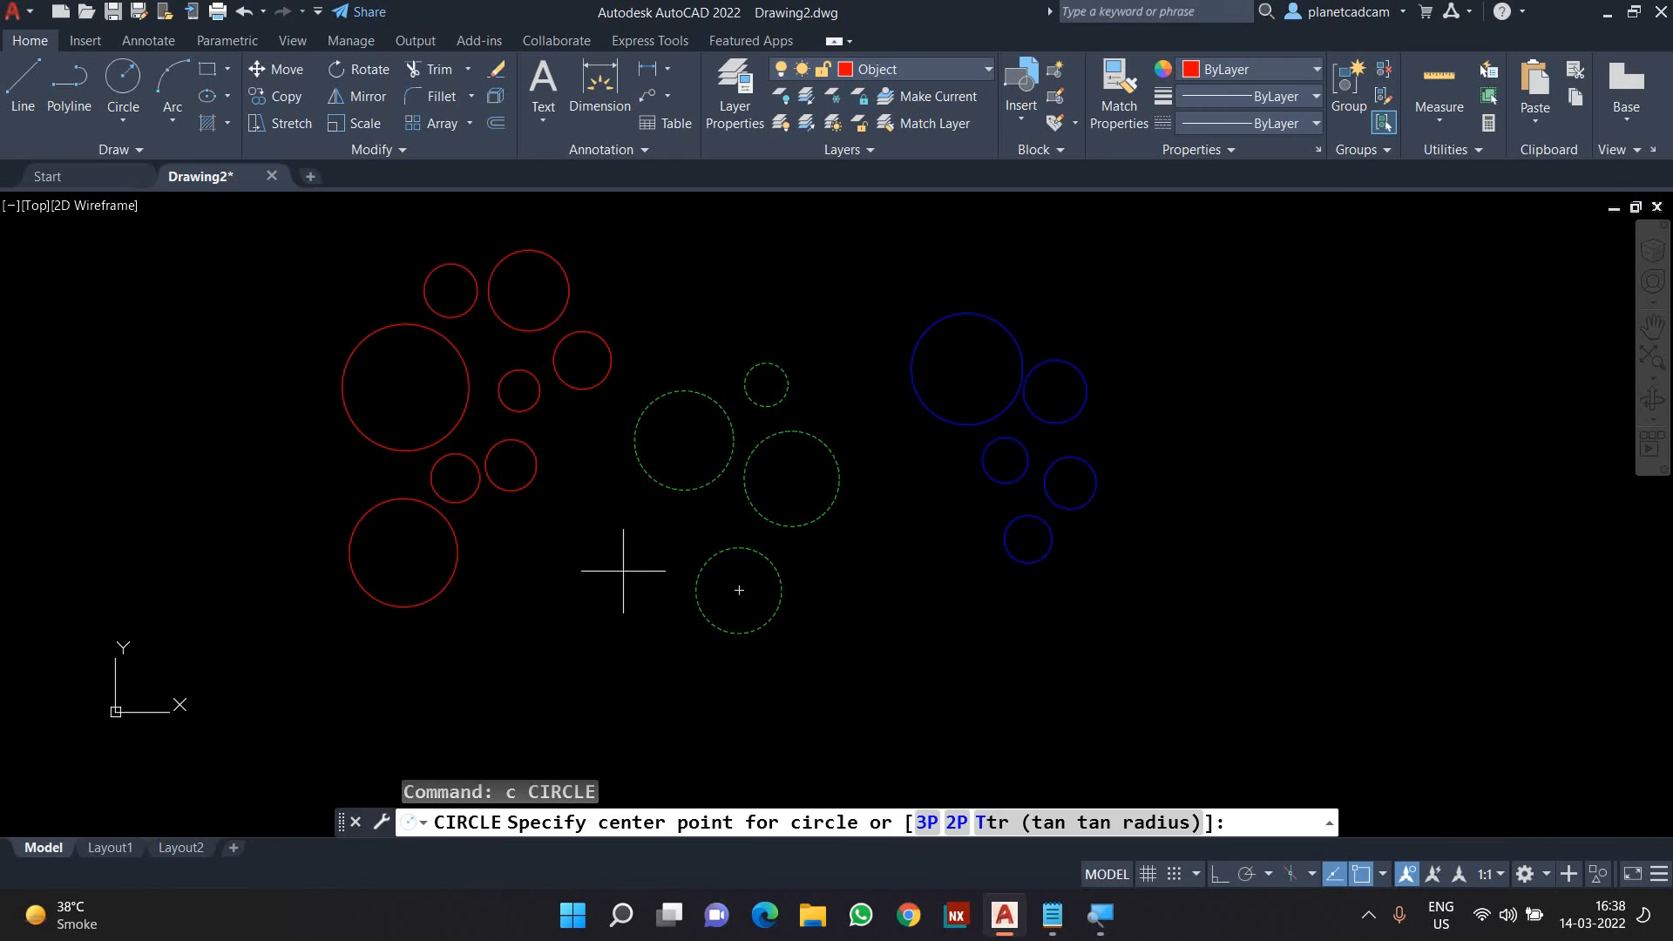
pyautogui.click(520, 562)
pyautogui.click(535, 586)
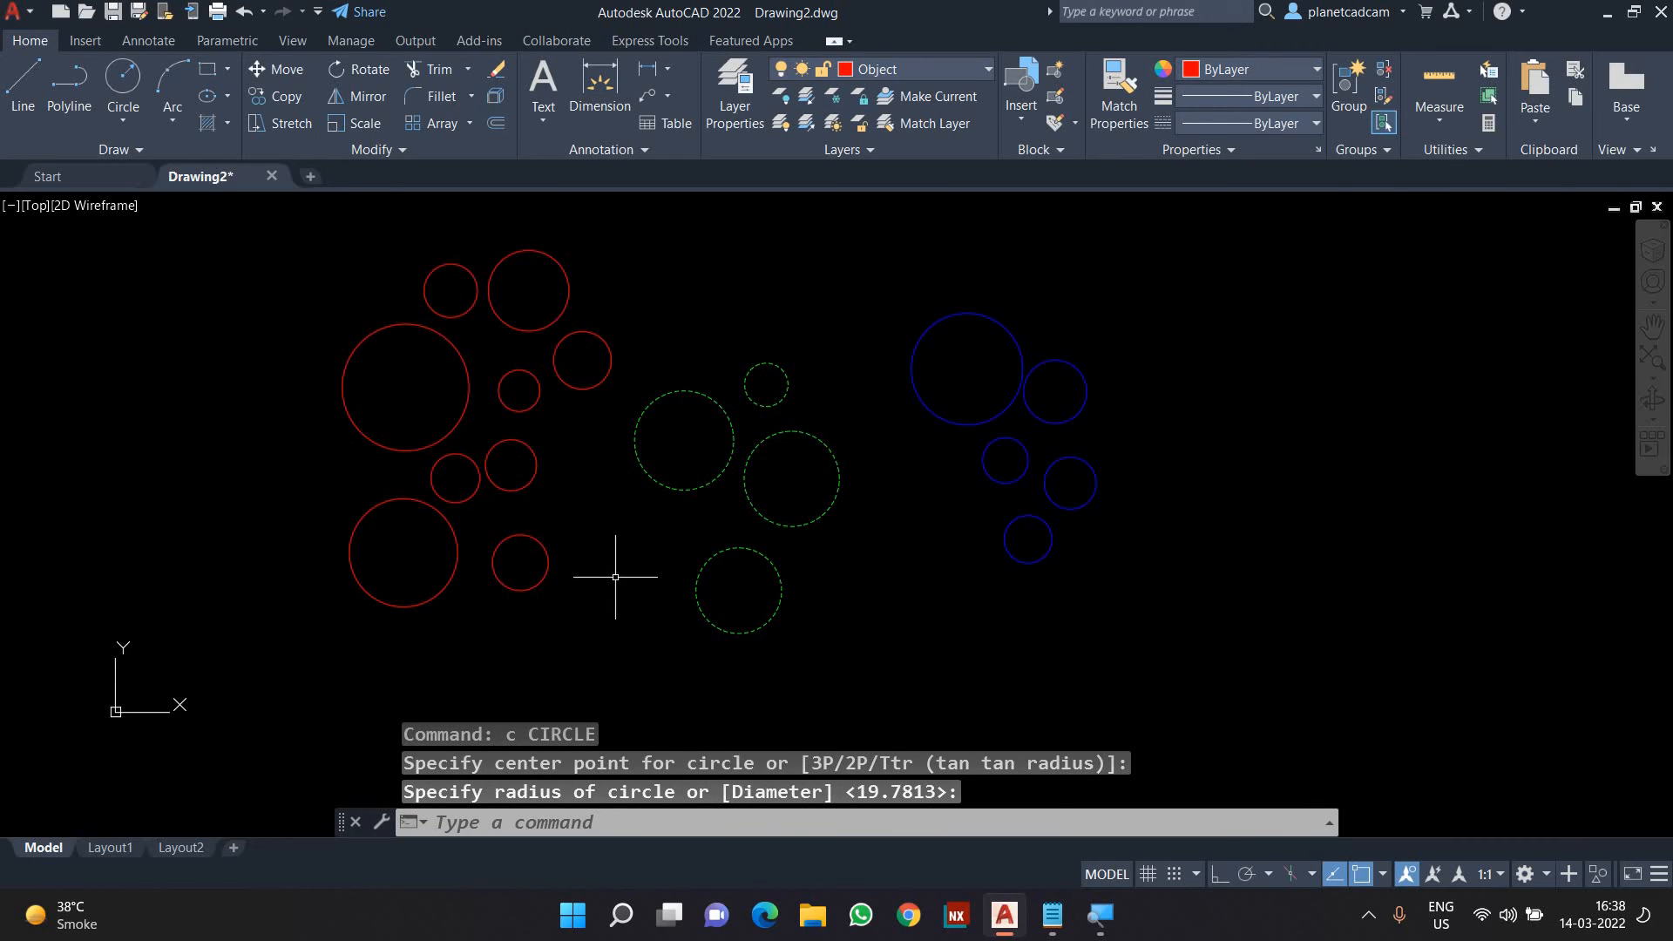
# Open the layer properties manager and move it aside so the blue circles stay in view.
pyautogui.moveTo(615, 577); pyautogui.dragTo(669, 602, button='middle')
pyautogui.click(736, 95)
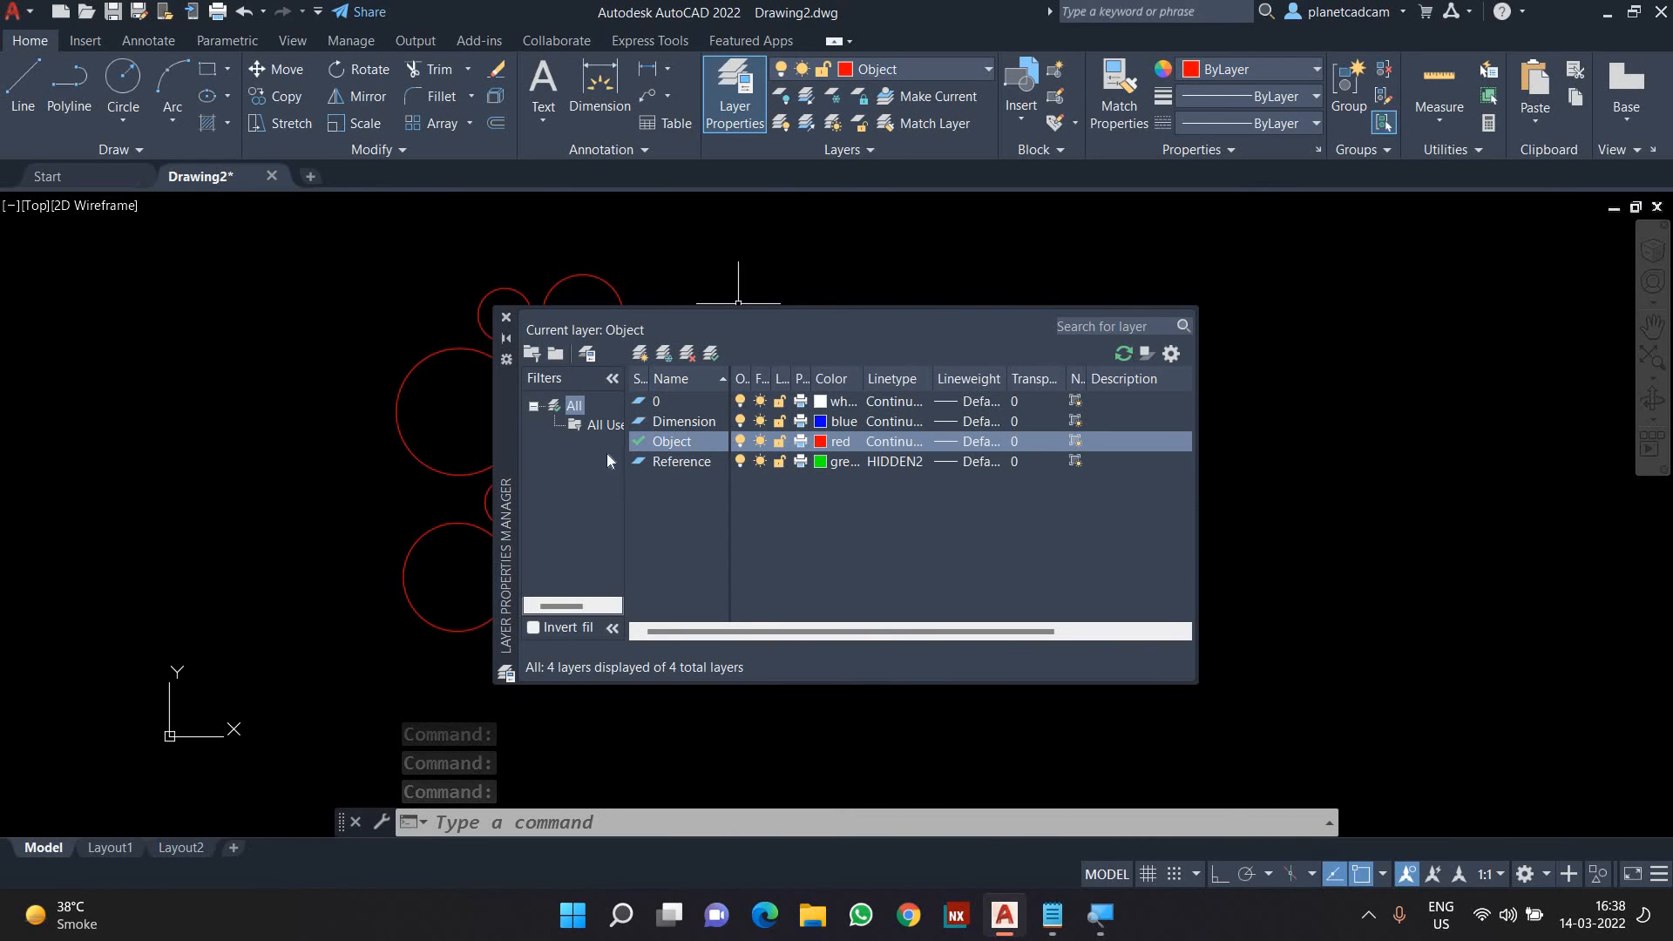
pyautogui.moveTo(504, 460); pyautogui.dragTo(166, 435)
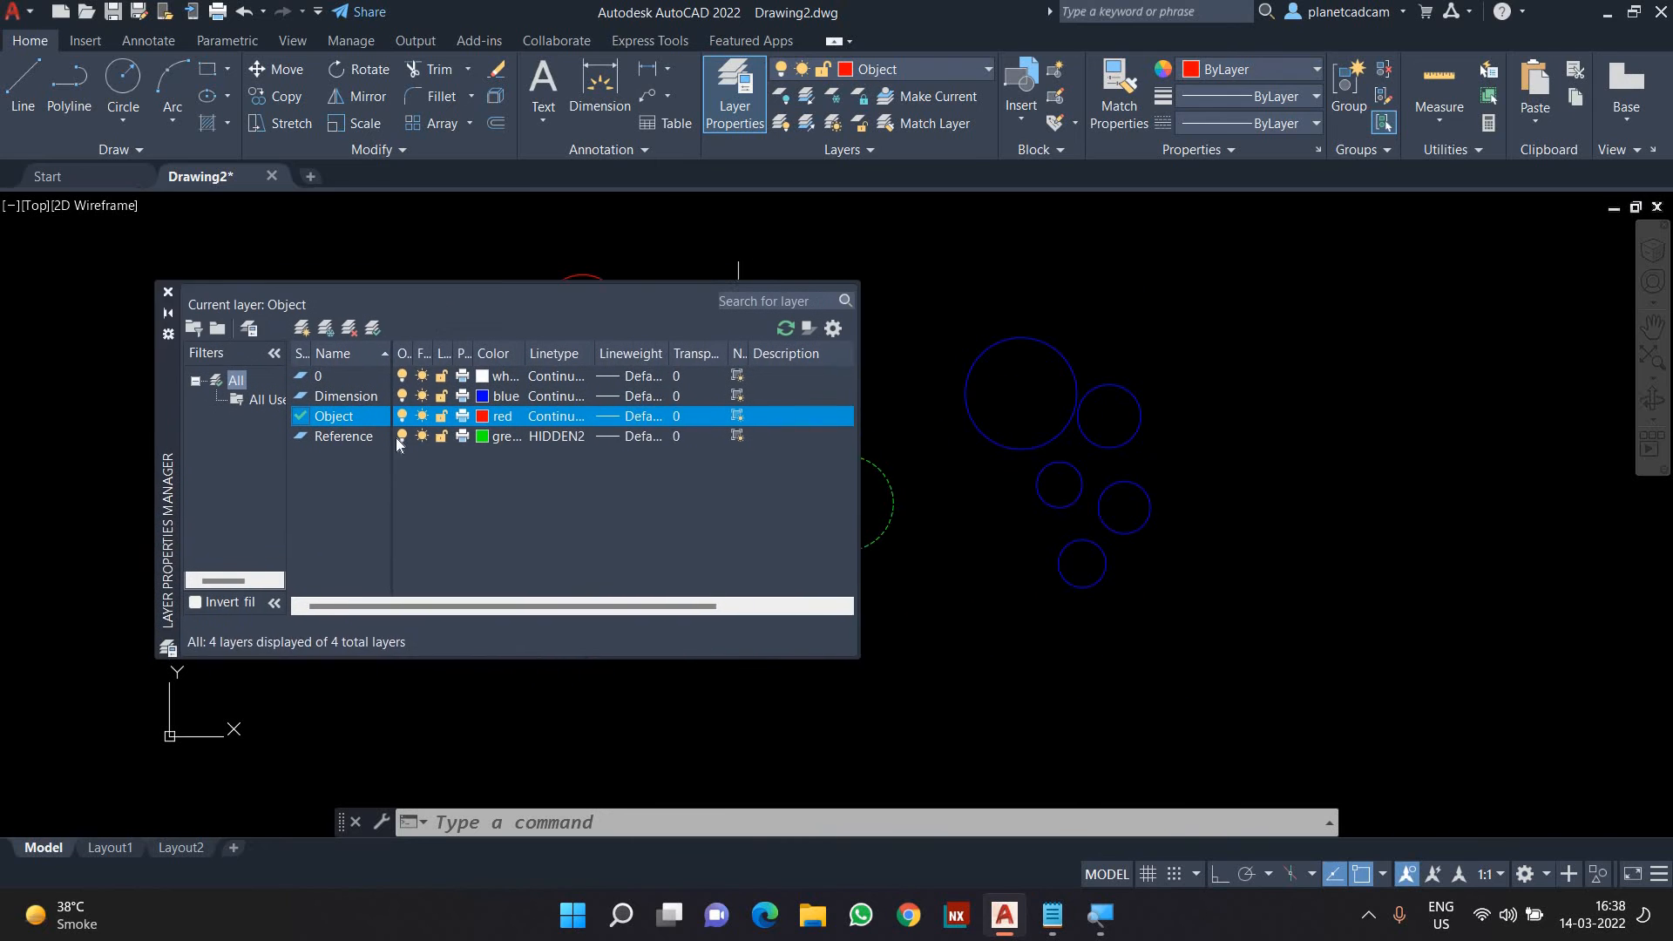
pyautogui.scroll(6, 1007, 448)
pyautogui.scroll(-4, 1007, 448)
pyautogui.moveTo(1006, 448); pyautogui.dragTo(936, 463, button='middle')
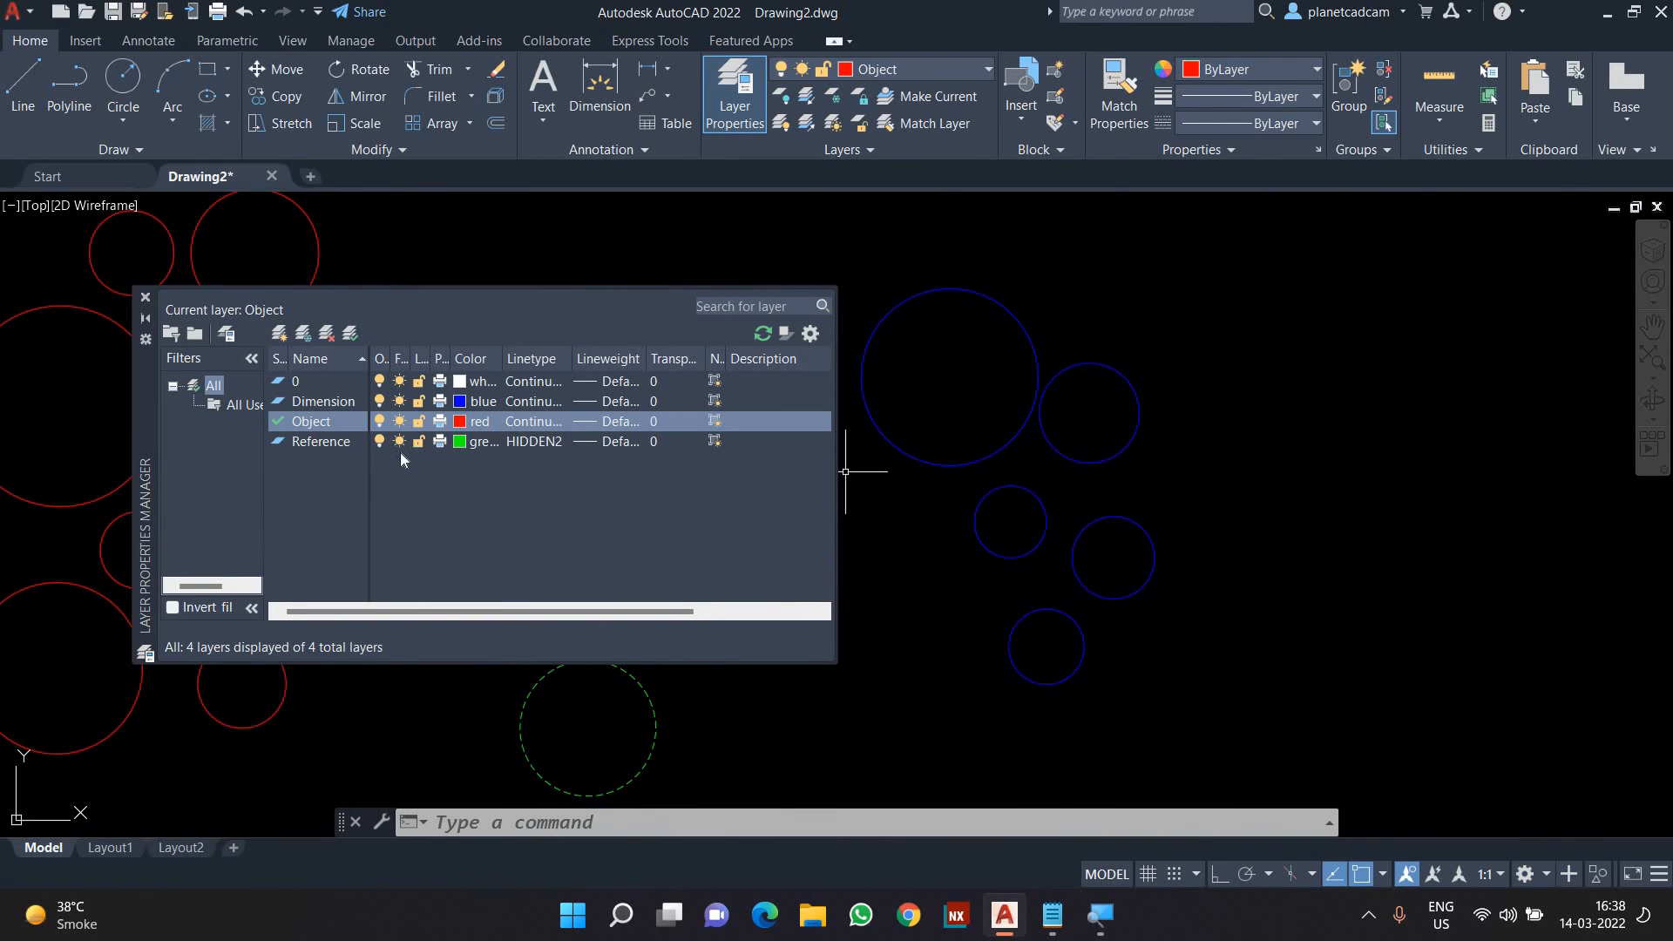
# Turn the Dimension layer off and back on, and freeze and thaw it.
pyautogui.click(381, 402)
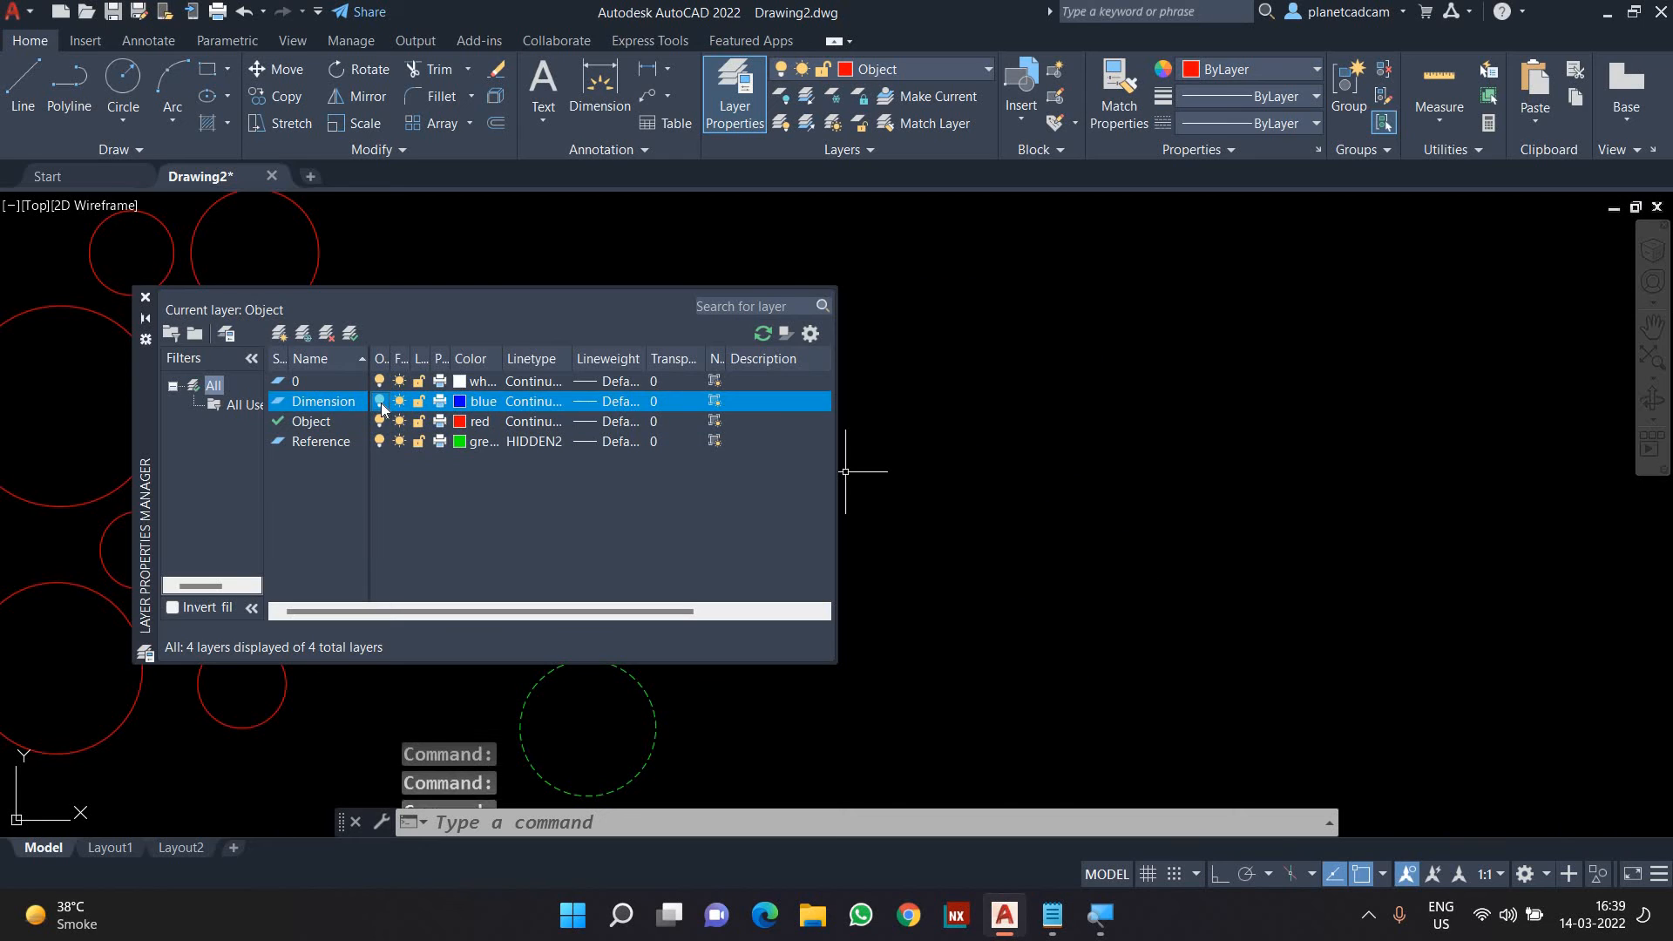
pyautogui.click(382, 405)
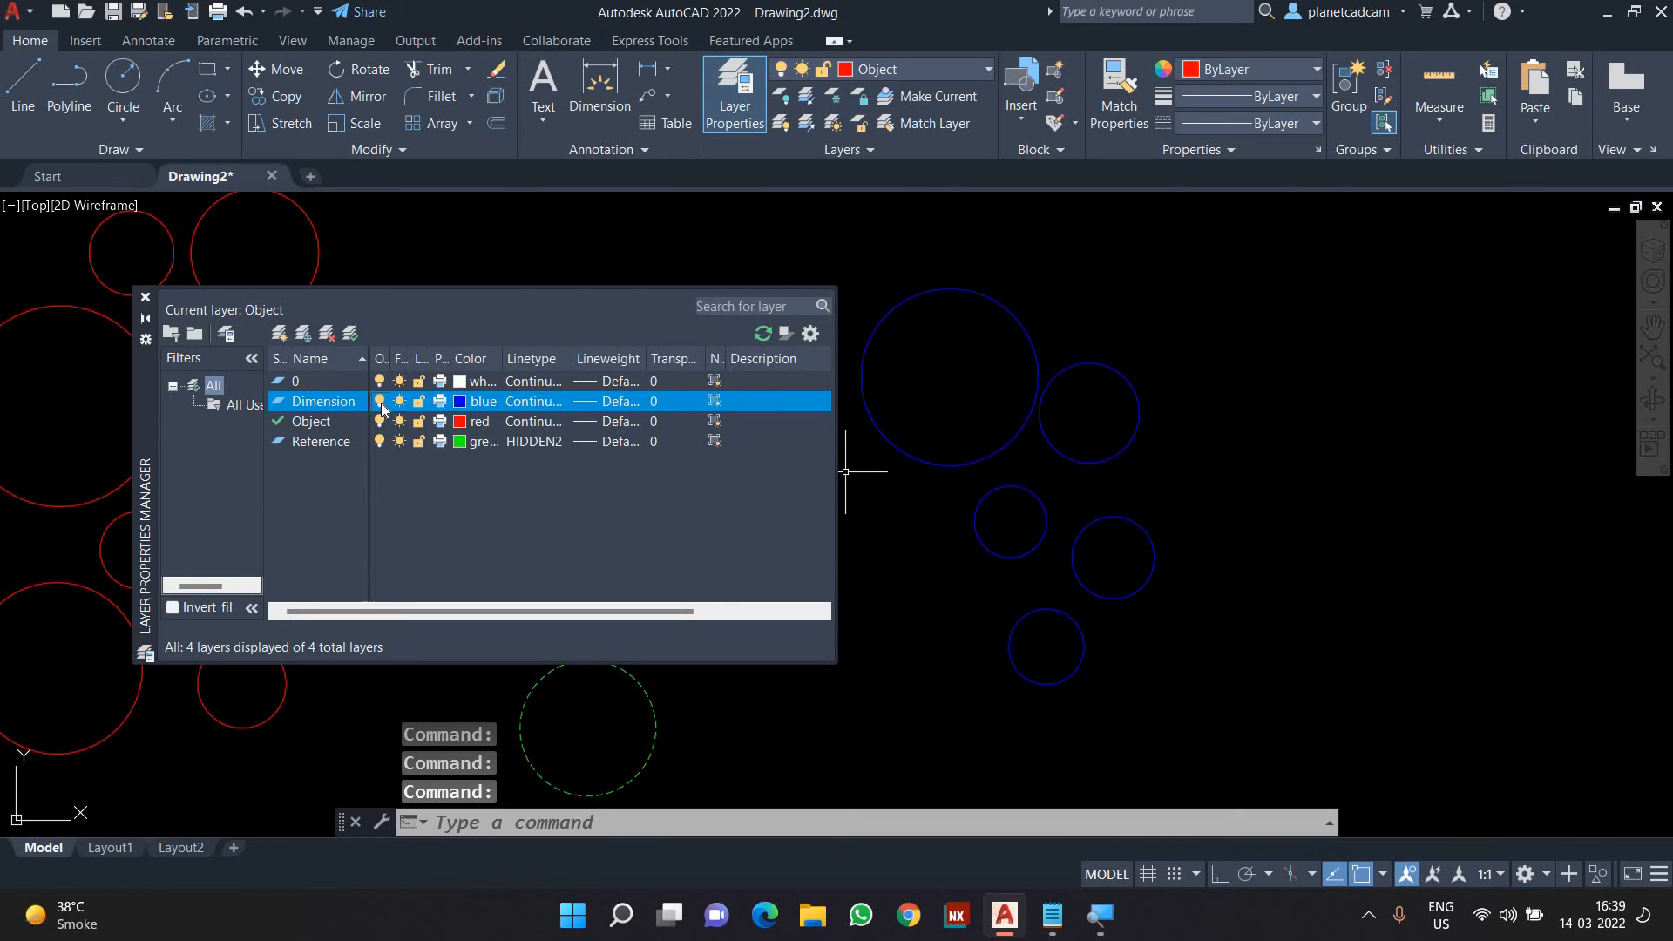
pyautogui.click(400, 404)
pyautogui.click(400, 405)
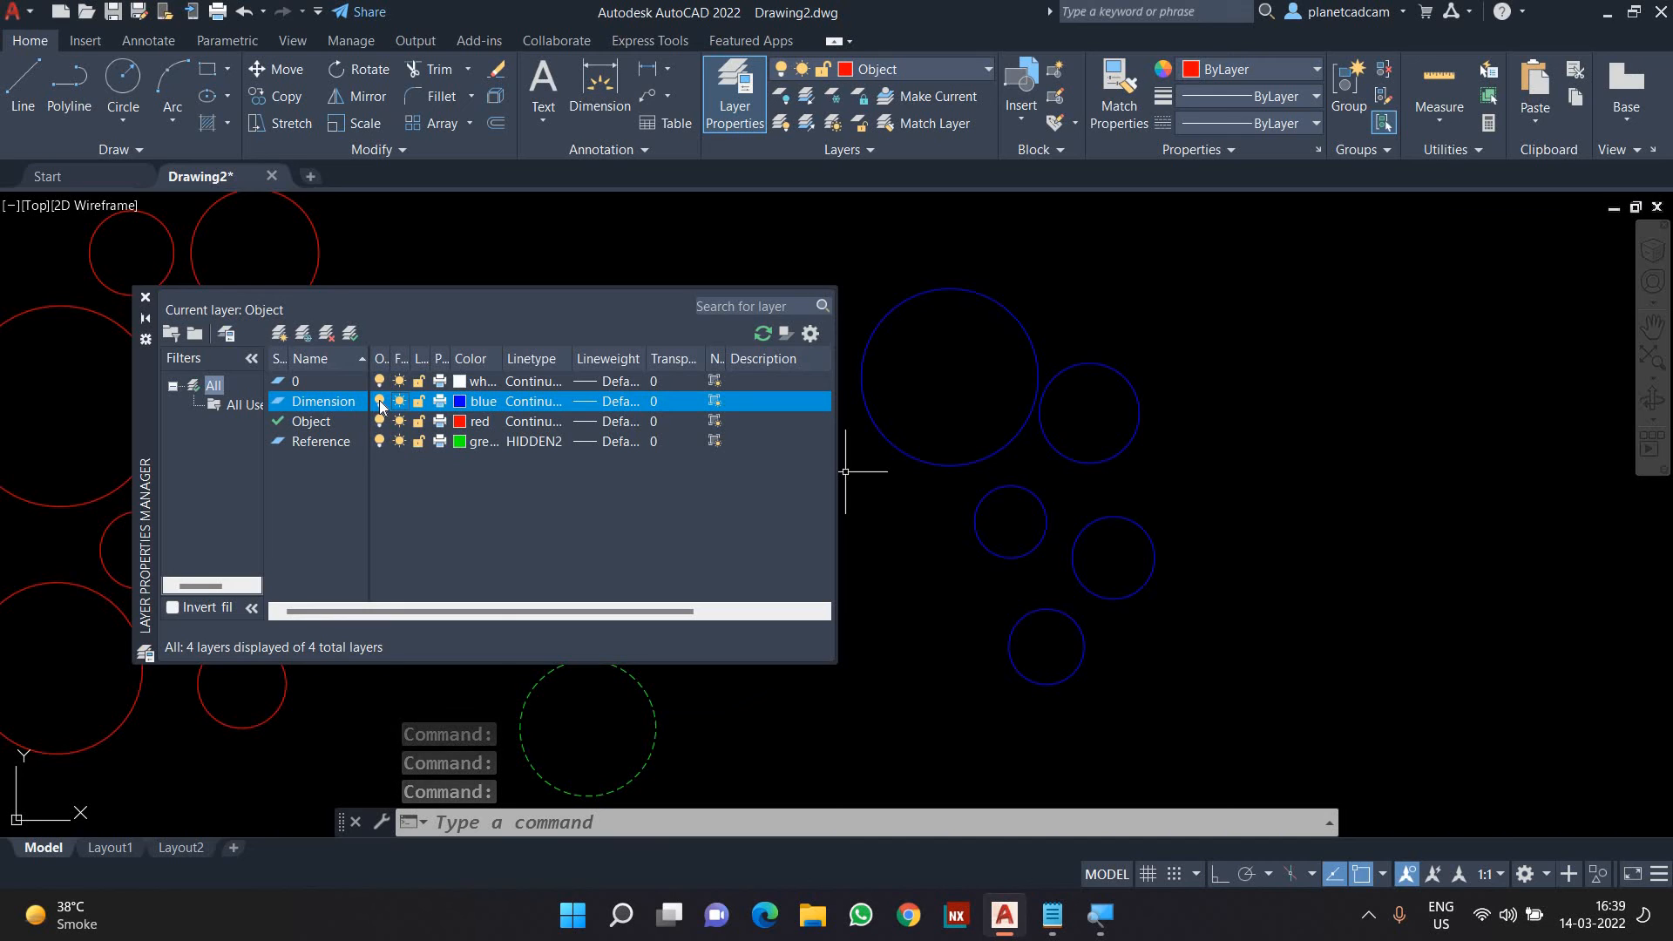
pyautogui.click(381, 404)
pyautogui.click(400, 405)
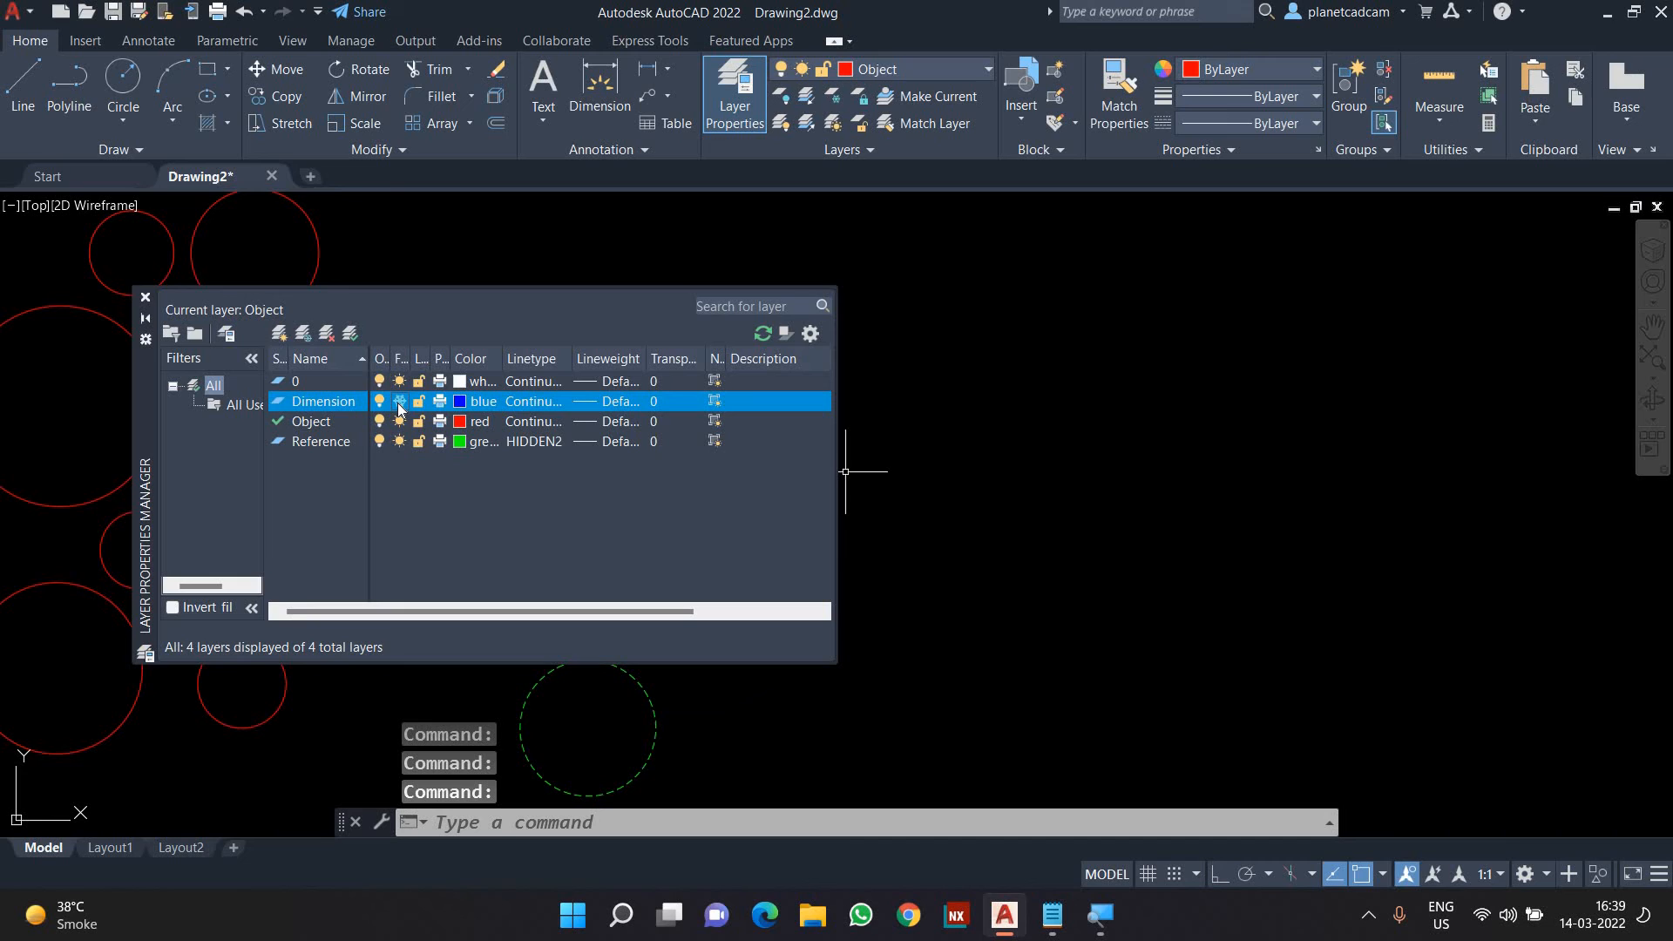
pyautogui.click(400, 405)
# Lock the Dimension layer and close the layer properties manager.
pyautogui.click(418, 402)
pyautogui.click(147, 297)
# Try to erase the two upper blue circles on the locked Dimension layer.
pyautogui.click(1147, 310)
pyautogui.click(923, 429)
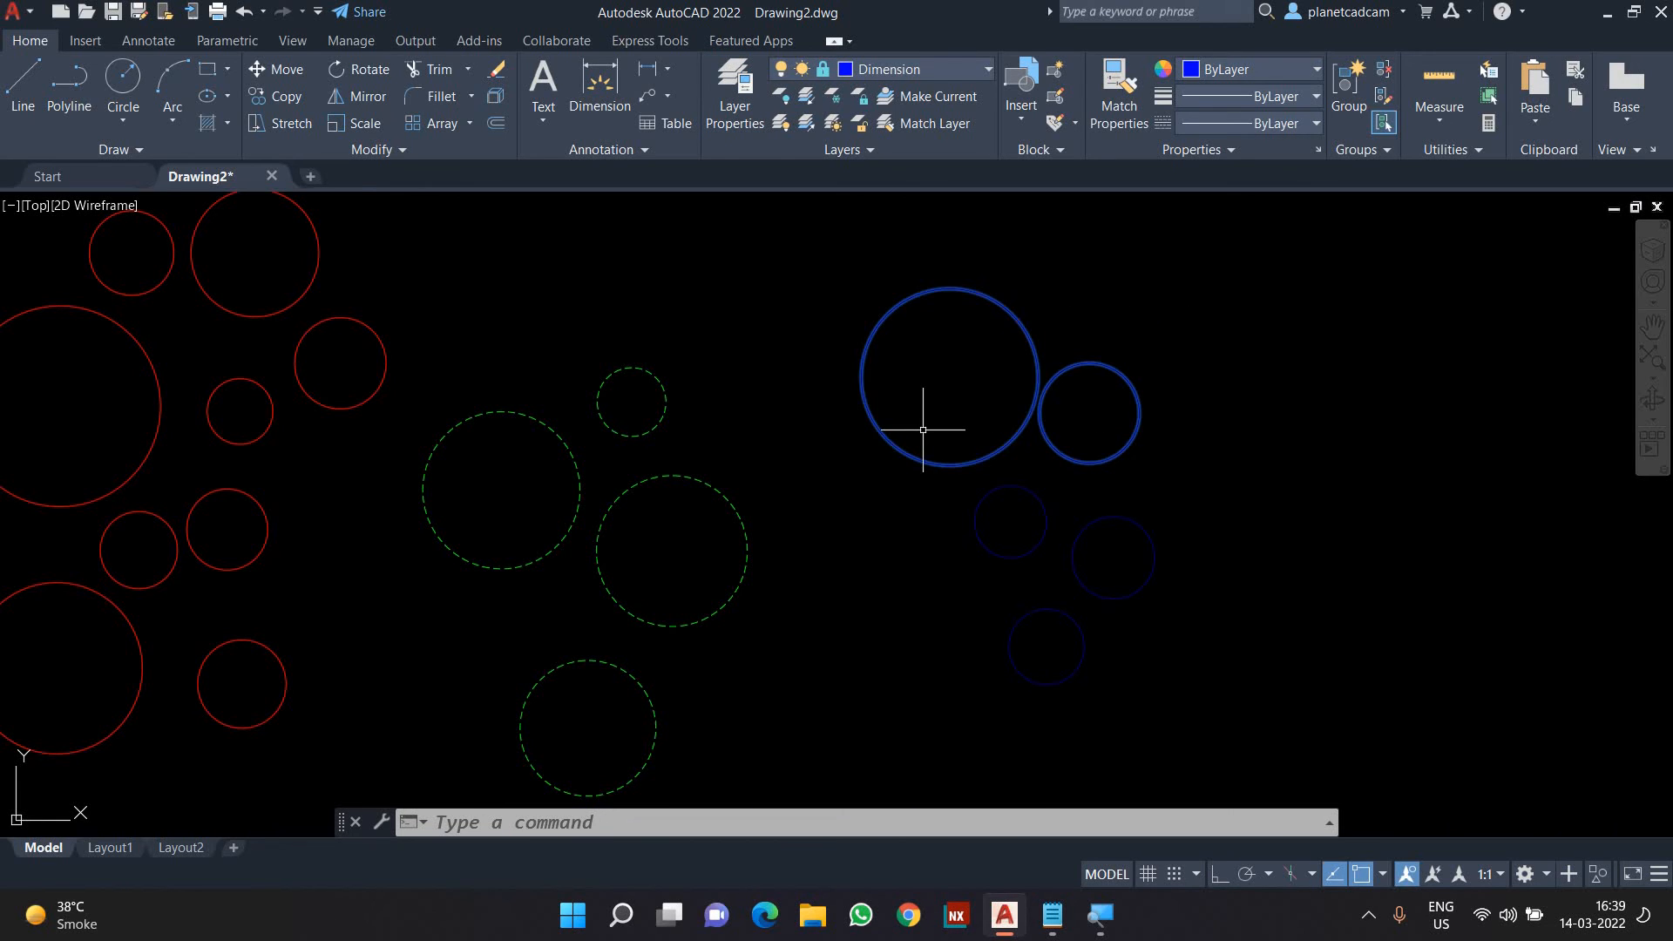
pyautogui.press('Delete')
pyautogui.click(1225, 399)
pyautogui.click(943, 589)
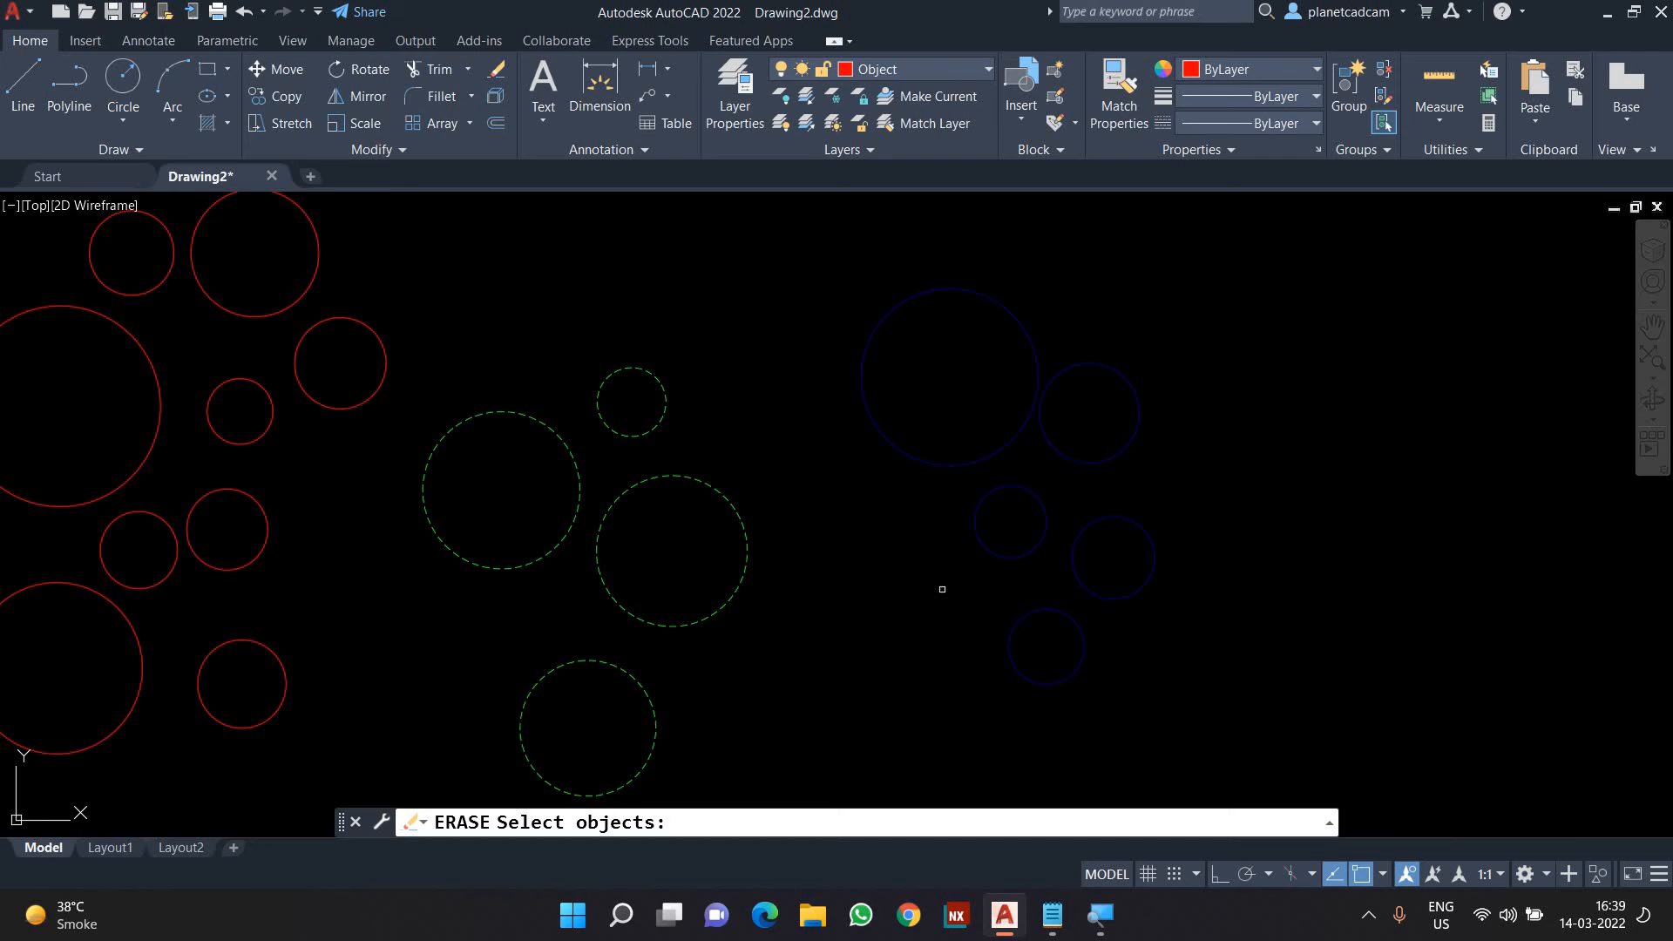
pyautogui.press('Escape')
# Try to move the blue circles on the locked Dimension layer.
pyautogui.write('m')
pyautogui.press('Return')
pyautogui.click(1213, 743)
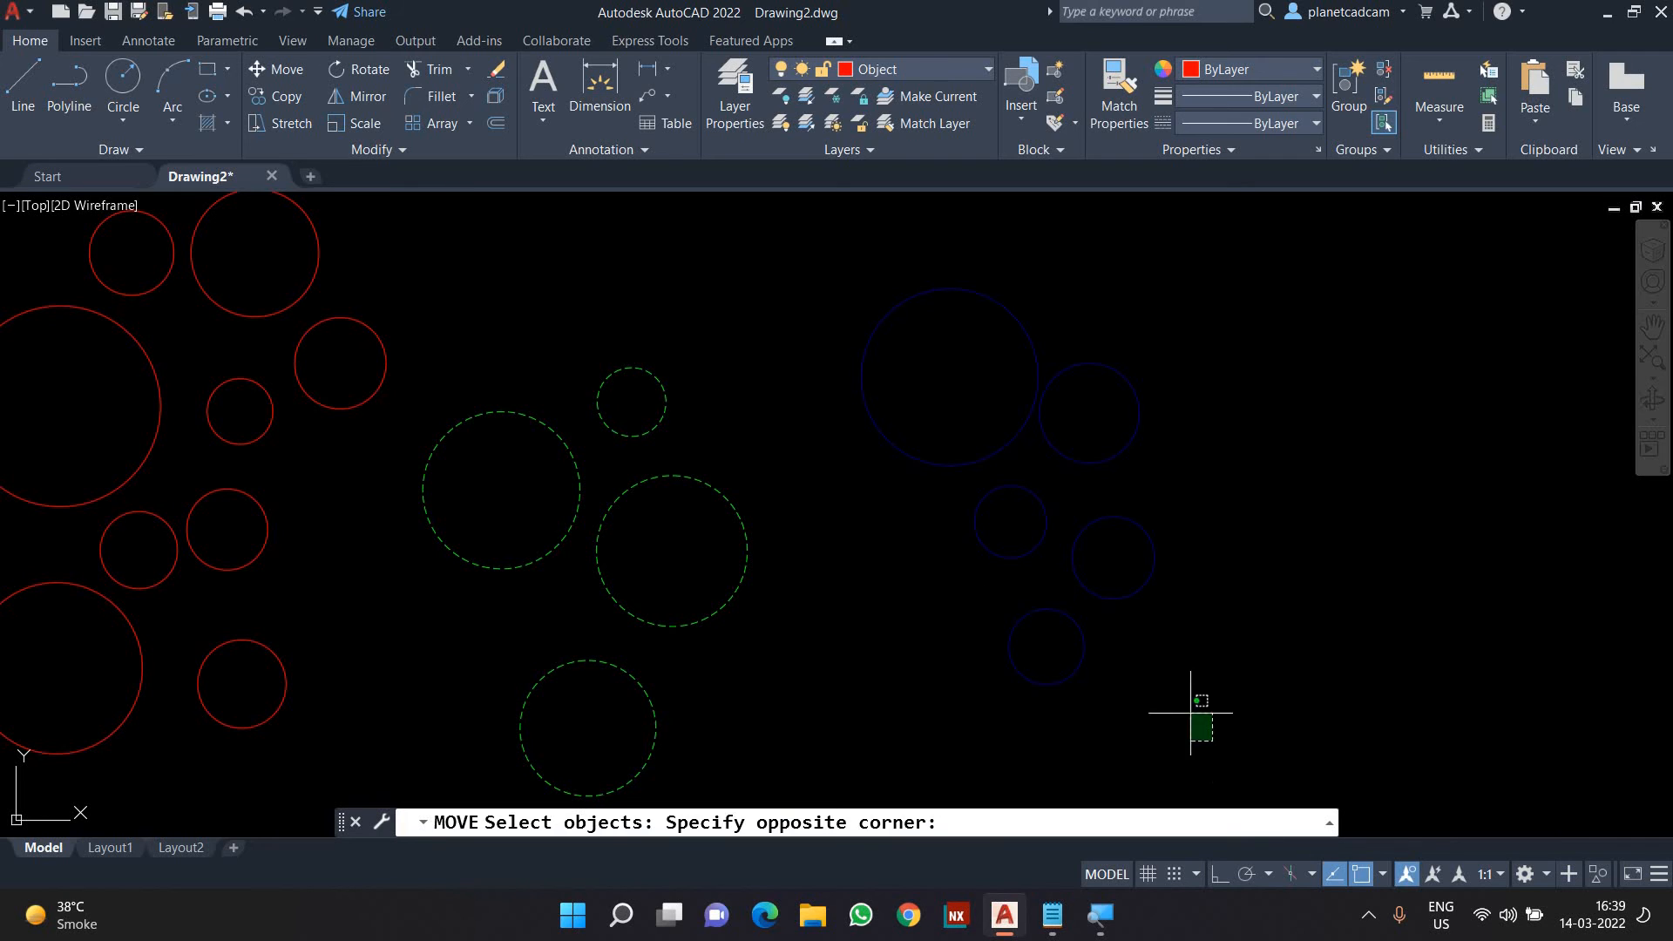
pyautogui.click(807, 254)
pyautogui.press('Escape')
pyautogui.click(1009, 626)
pyautogui.click(1420, 584)
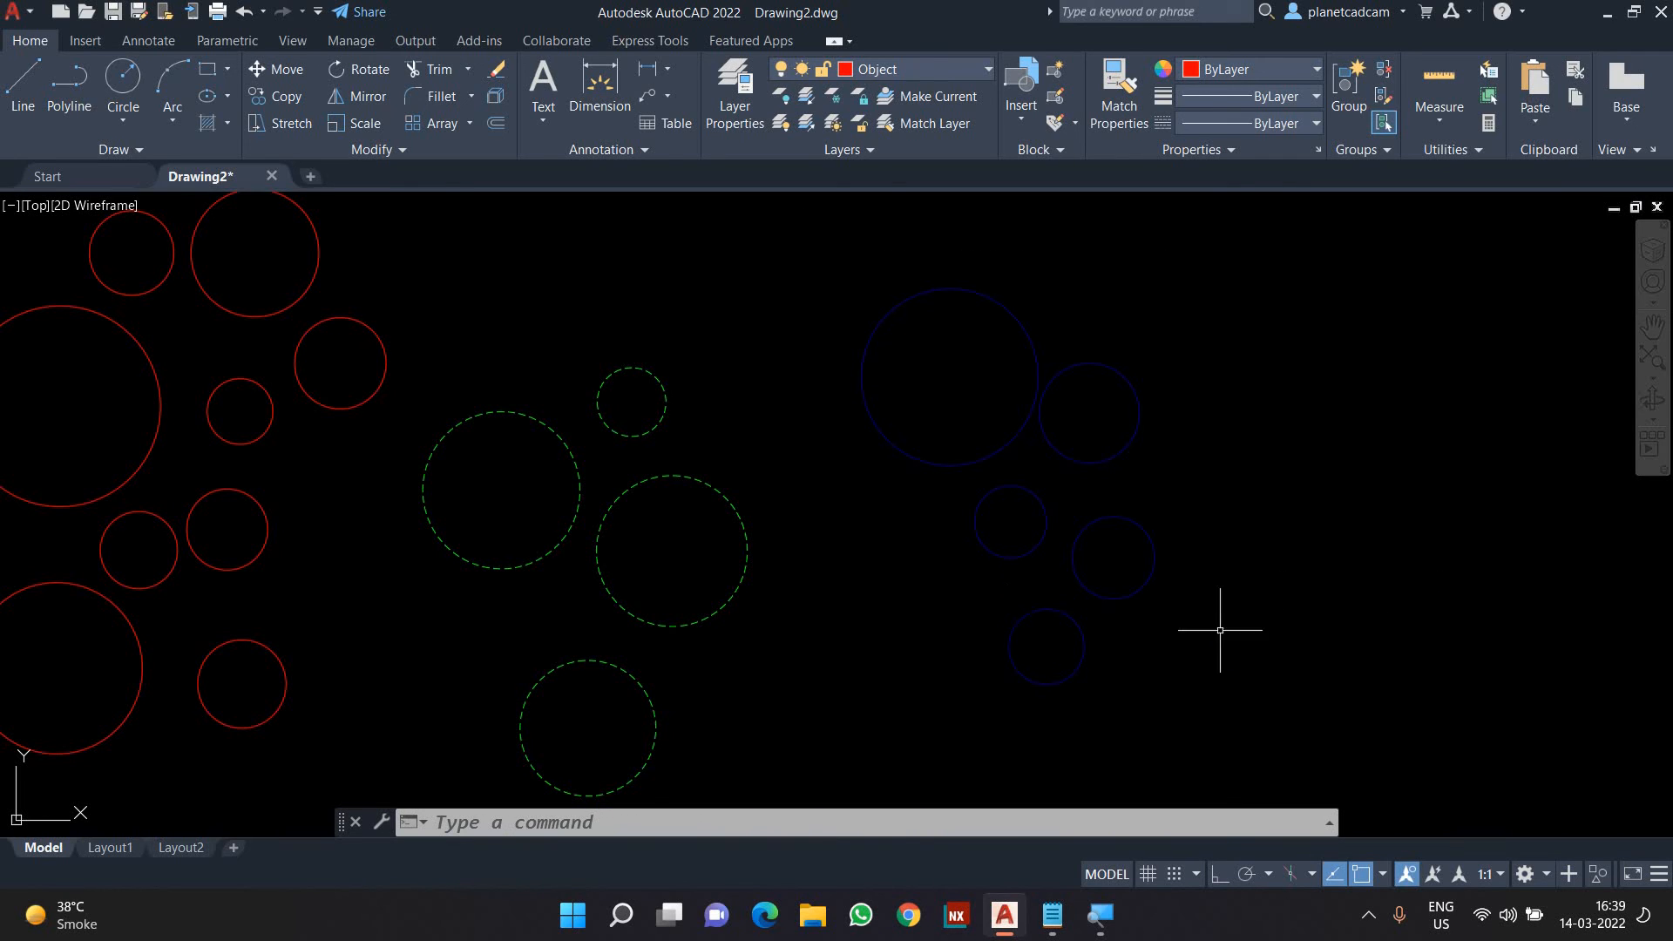
pyautogui.write('m')
pyautogui.press('Return')
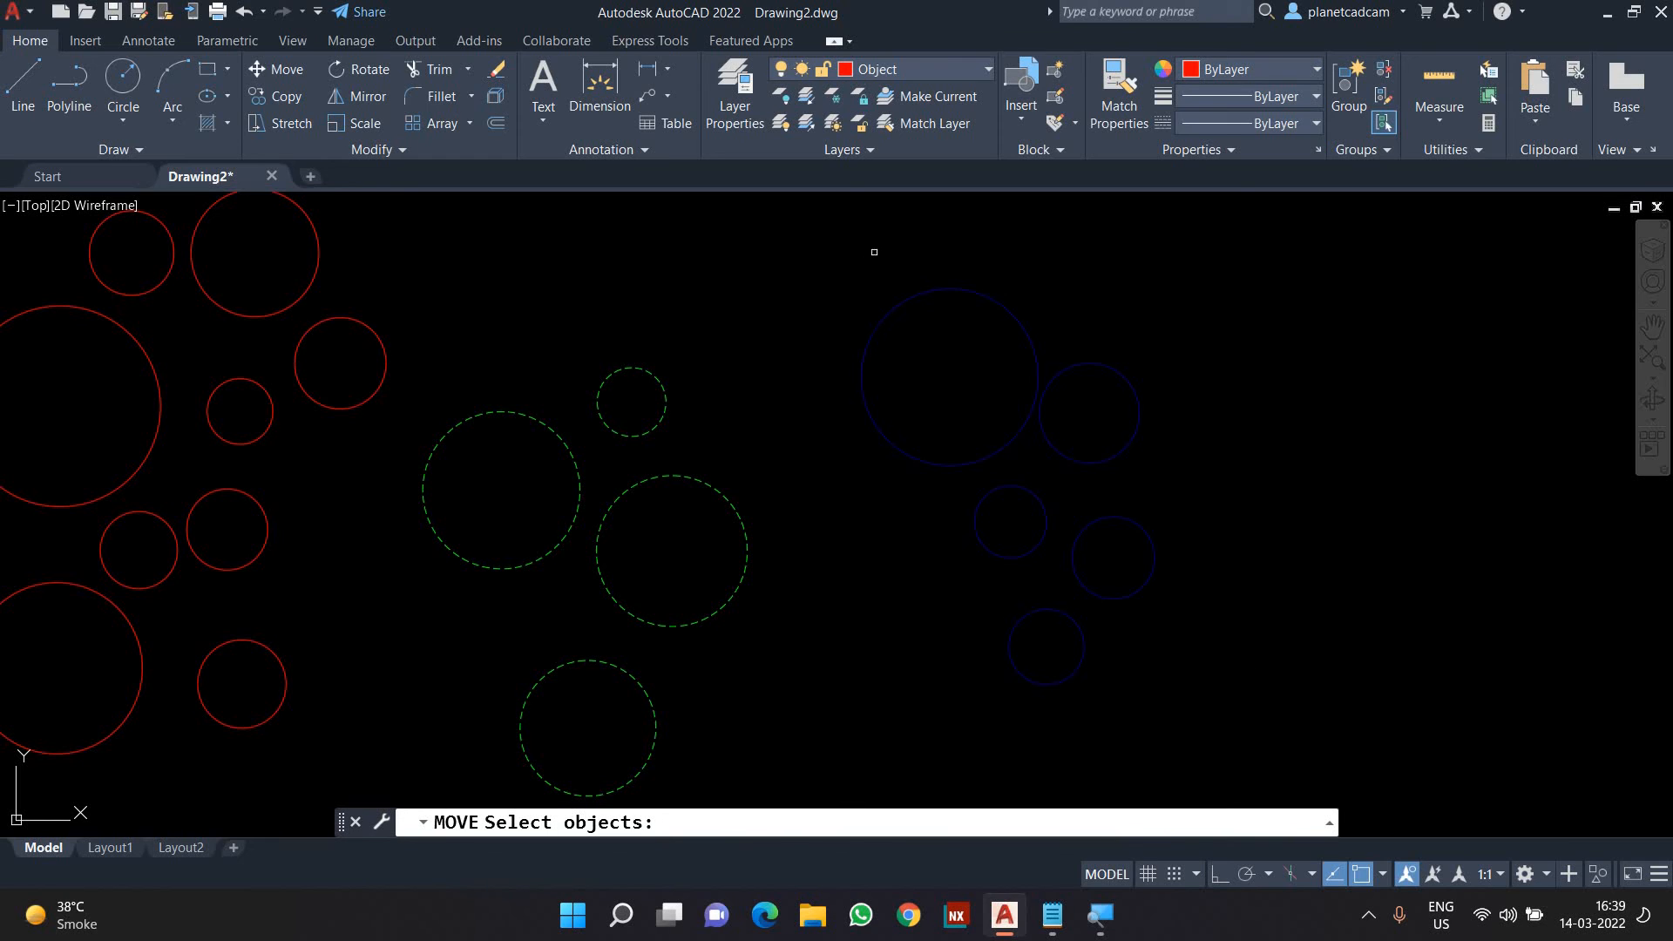
pyautogui.press('Escape')
pyautogui.click(1152, 621)
pyautogui.click(1310, 619)
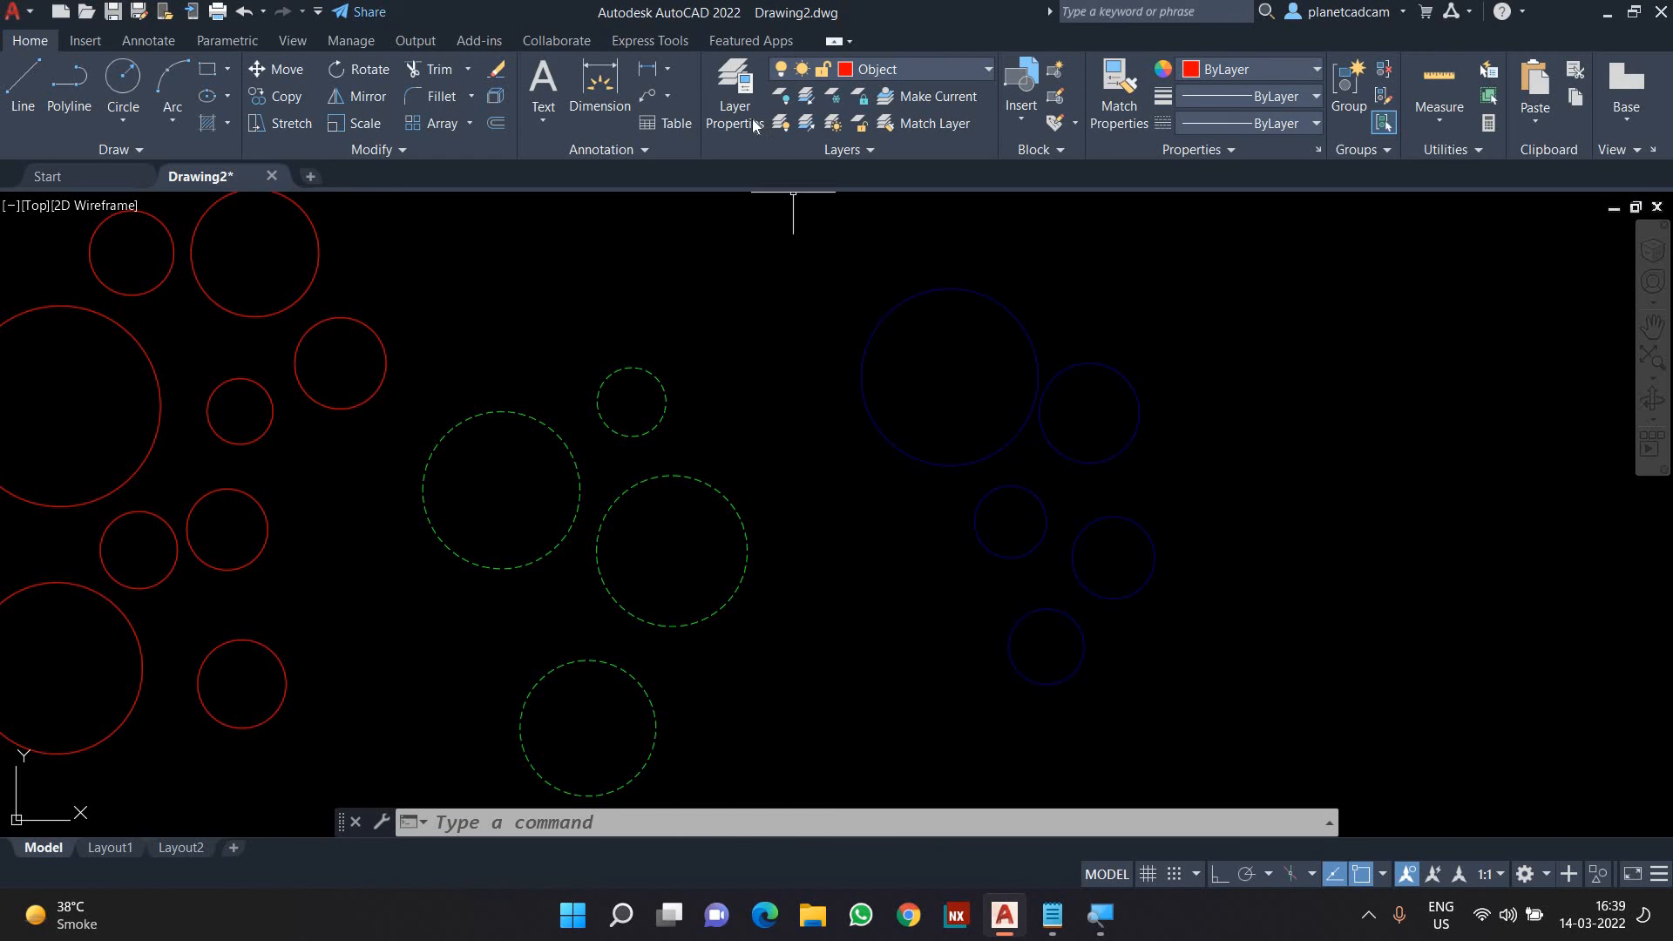
# Unlock the Dimension layer in the layer properties manager and close the manager.
pyautogui.click(735, 91)
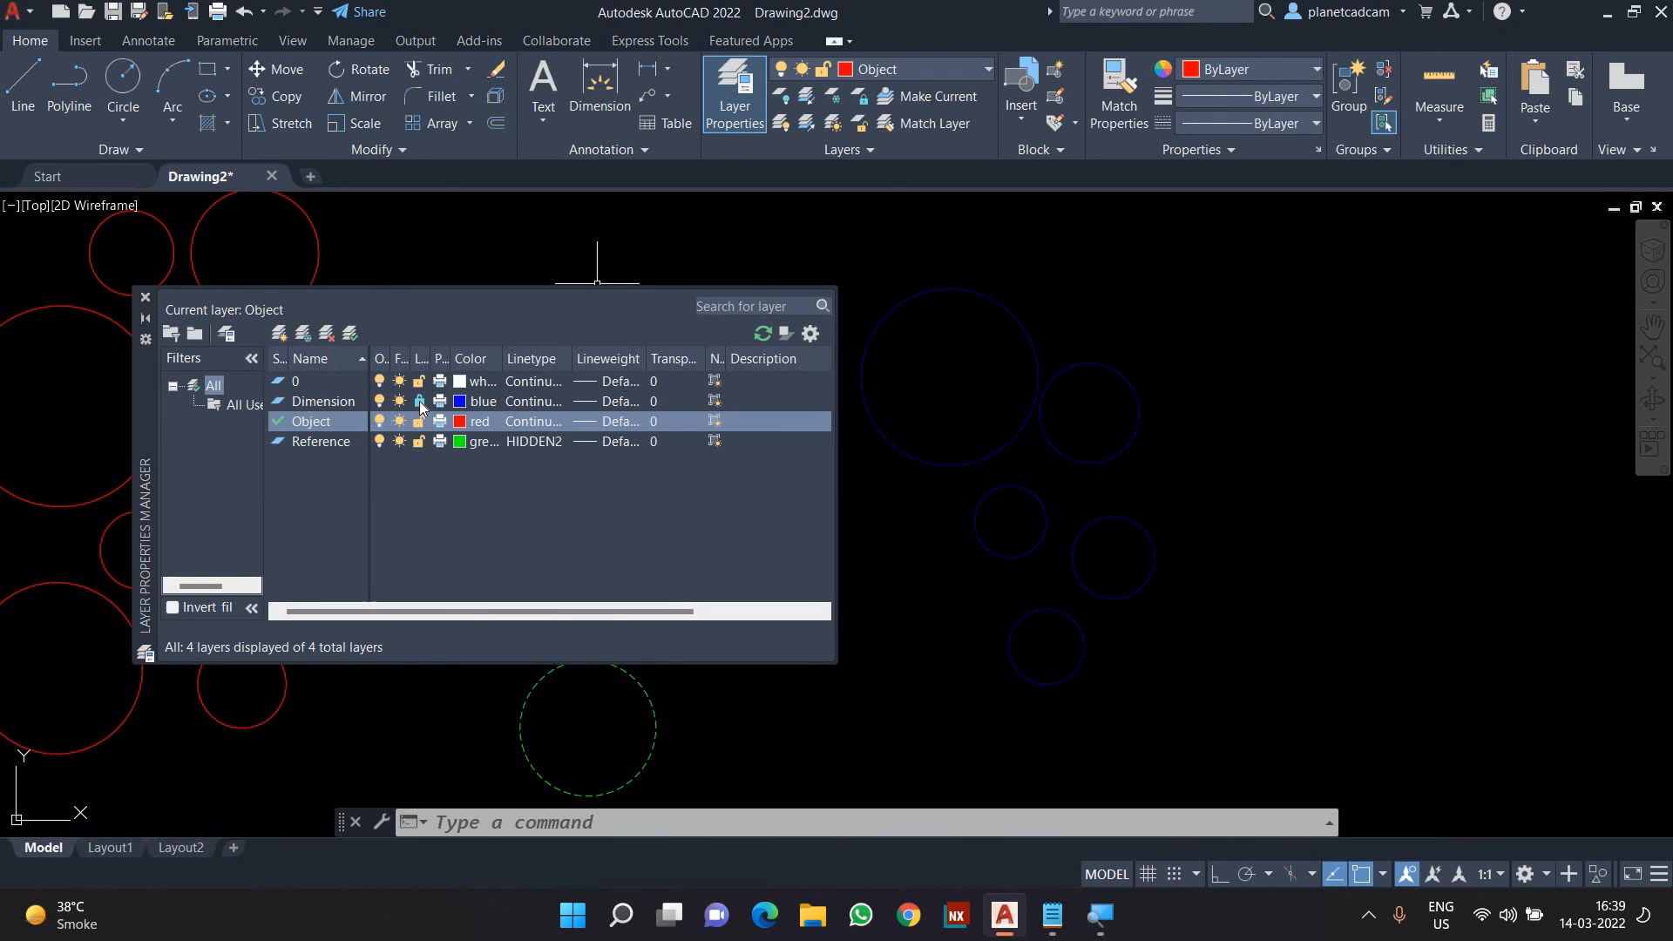
pyautogui.click(420, 401)
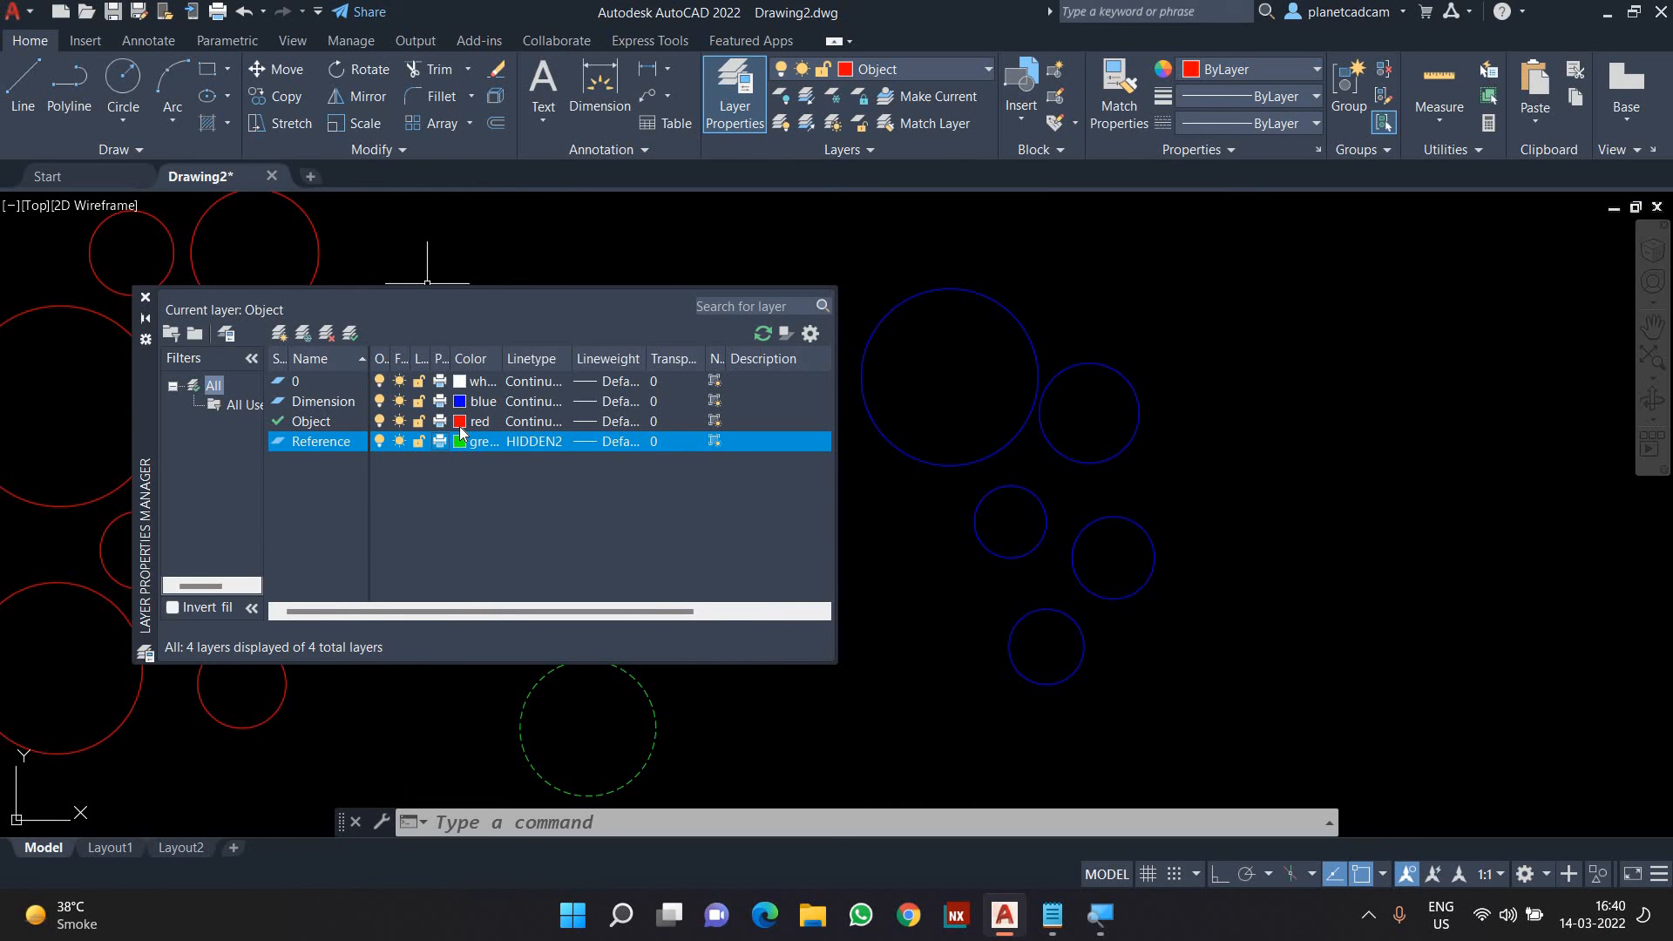
pyautogui.click(305, 389)
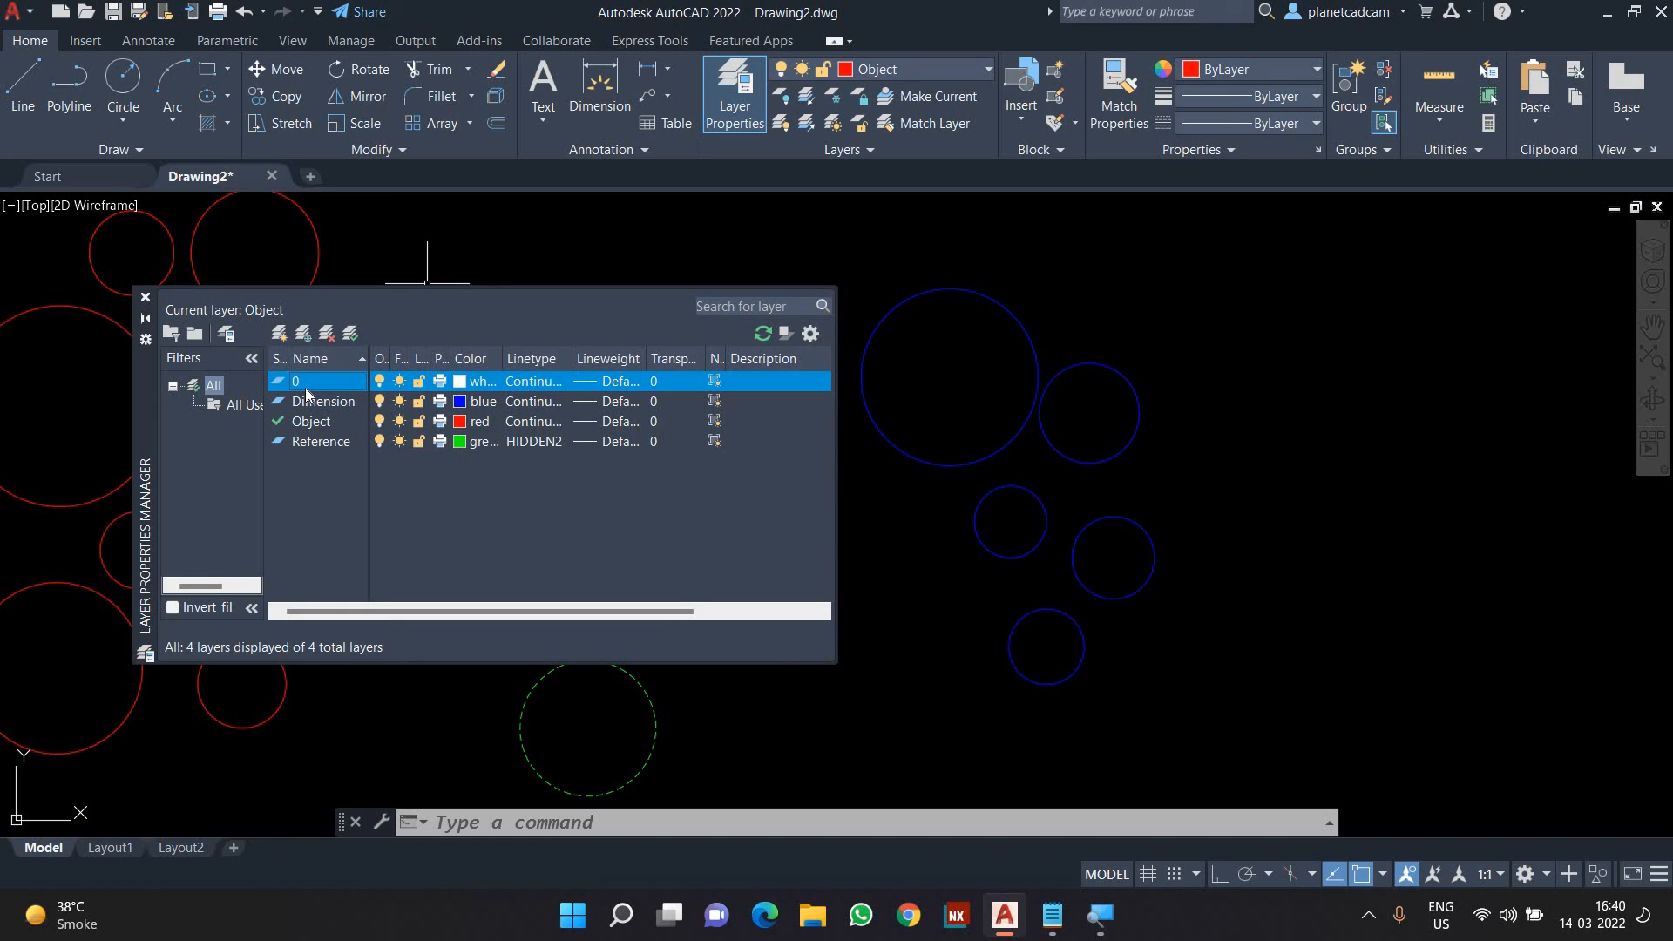
pyautogui.click(145, 297)
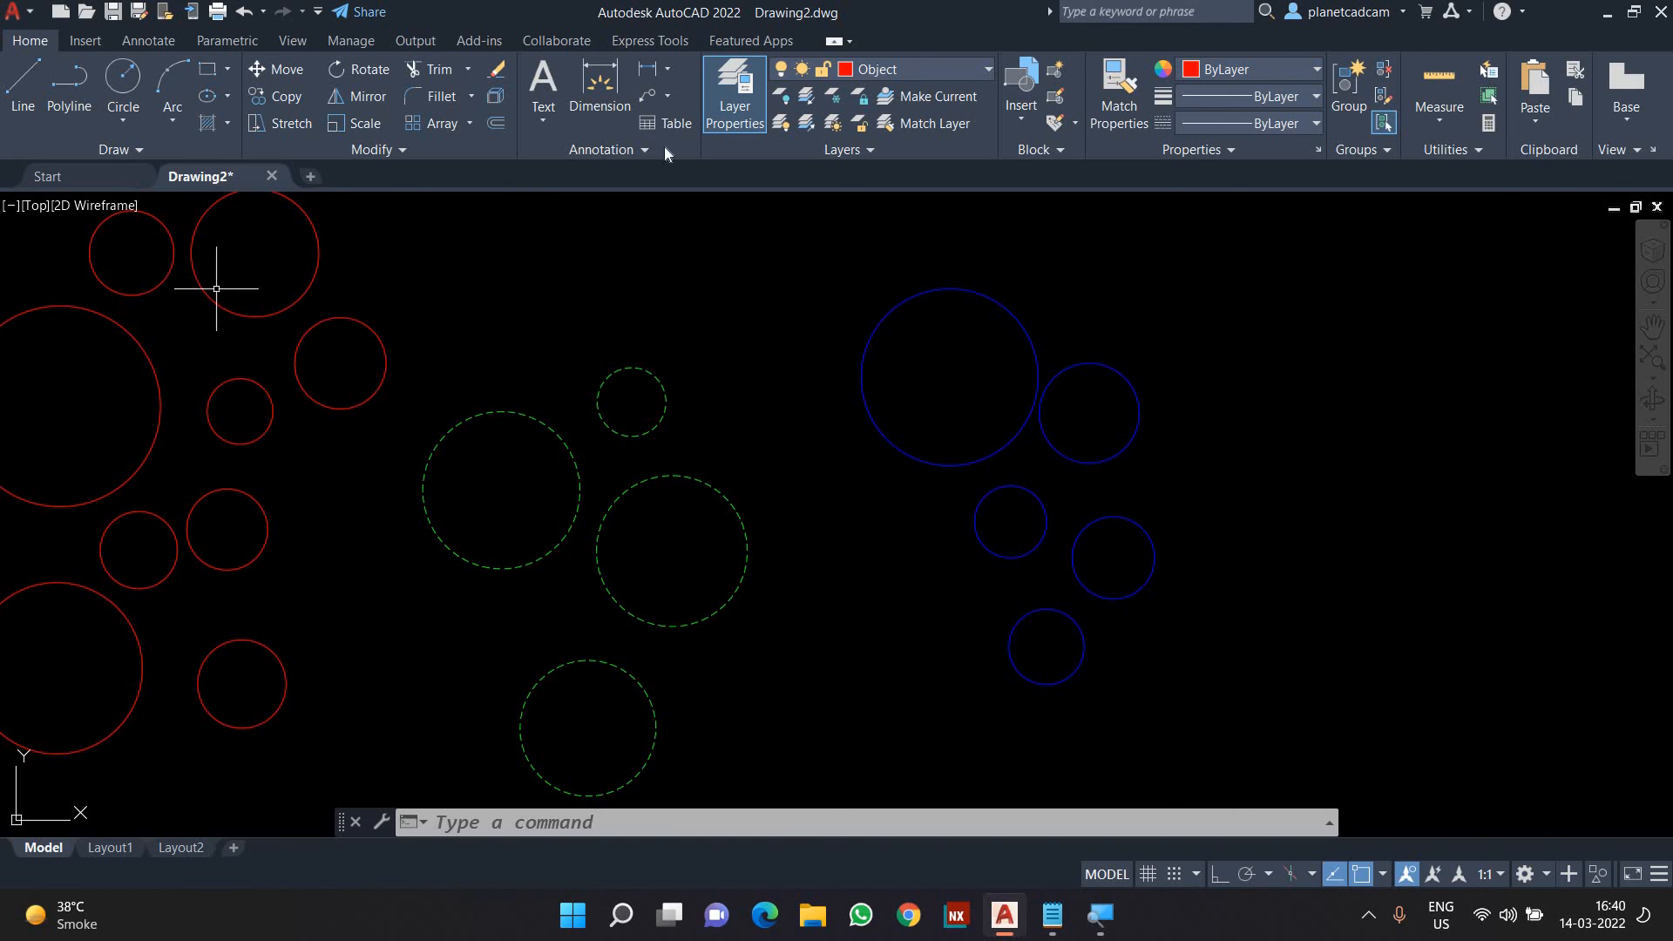
# Place a slanted aligned dimension spanning about 35.5 from the top of the small green circle to a free point up and to its right.
pyautogui.click(594, 92)
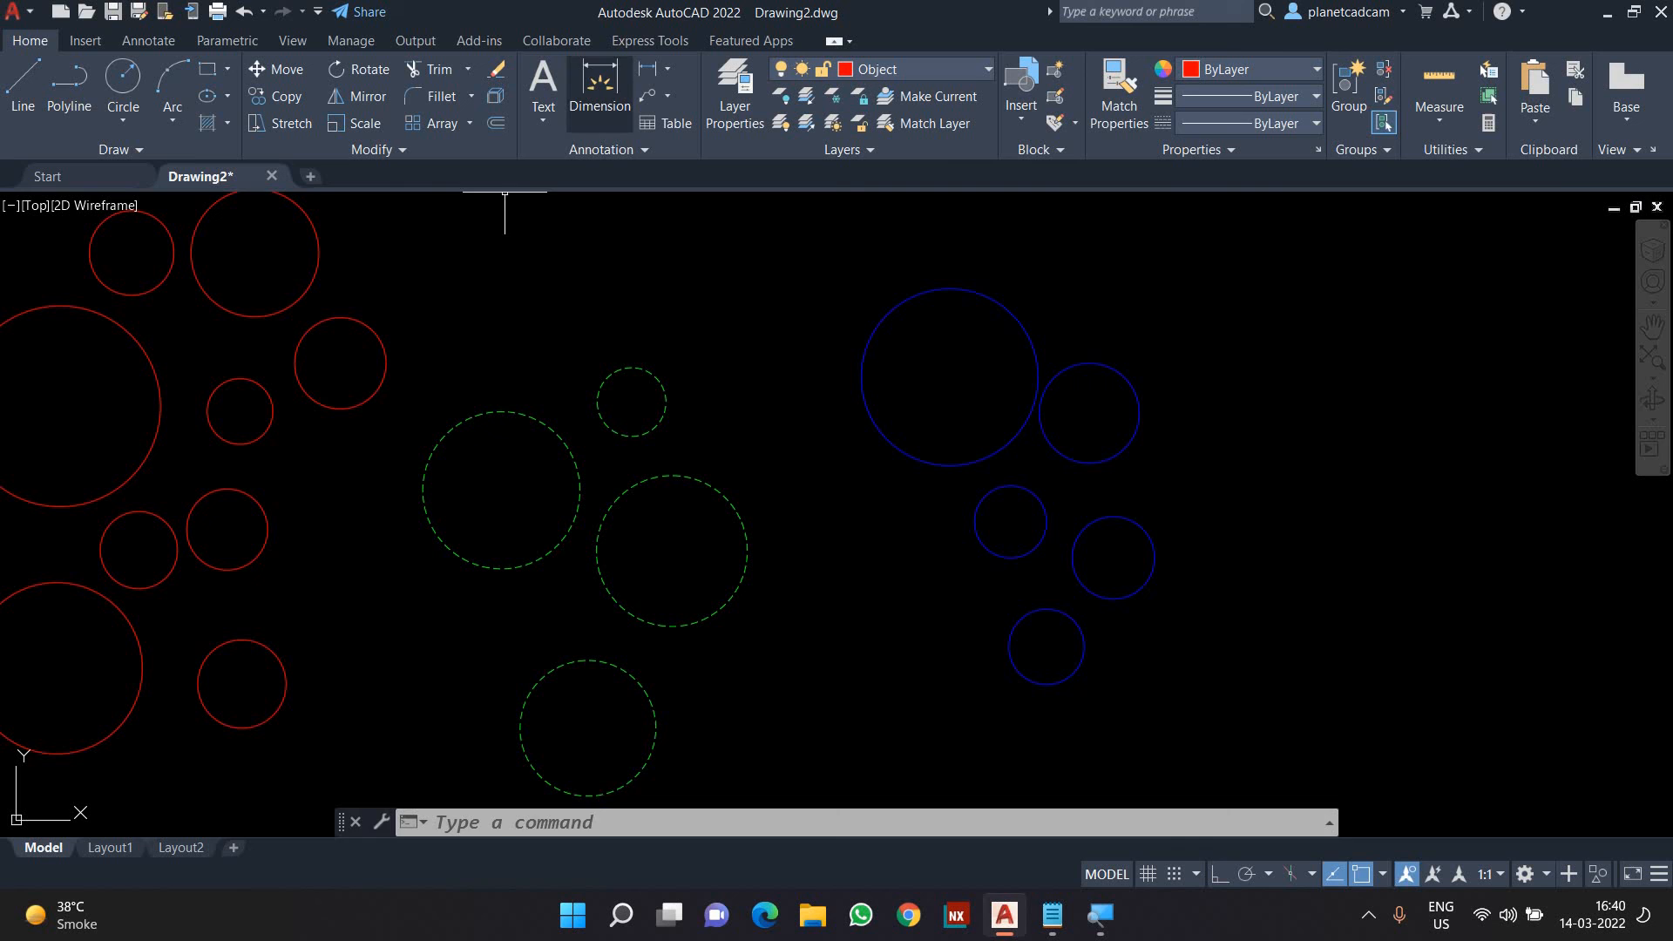
pyautogui.click(632, 365)
pyautogui.click(687, 311)
pyautogui.scroll(4, 659, 338)
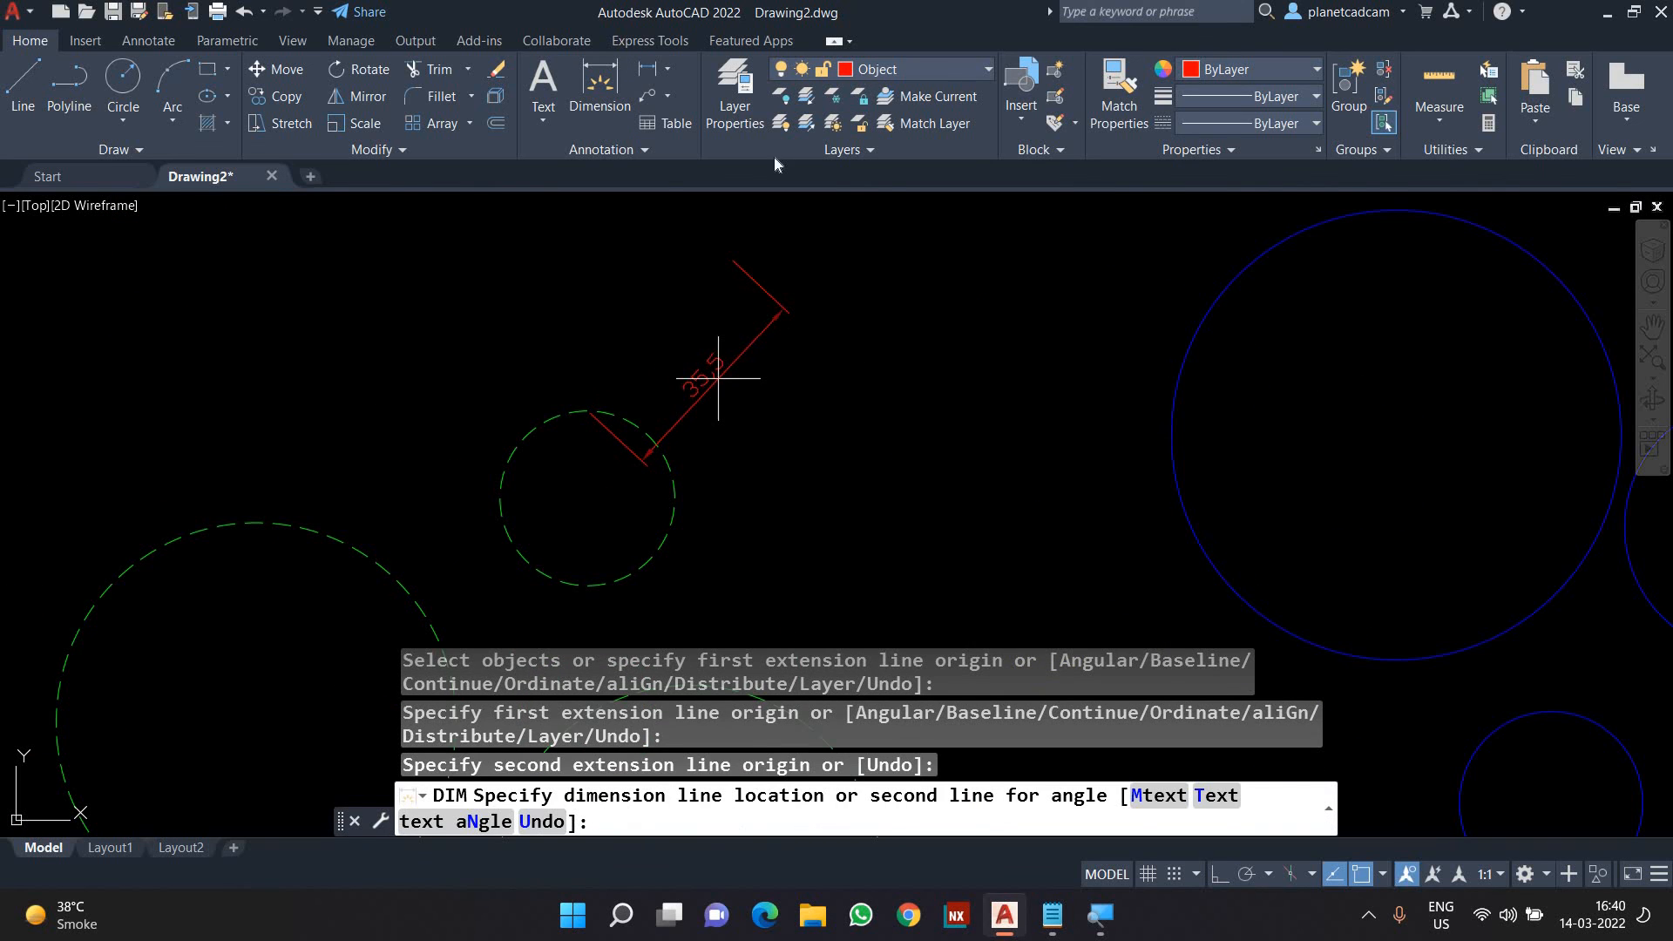
pyautogui.click(718, 378)
# Examine the Defpoints layer in the layer properties manager, then close the manager.
pyautogui.click(738, 107)
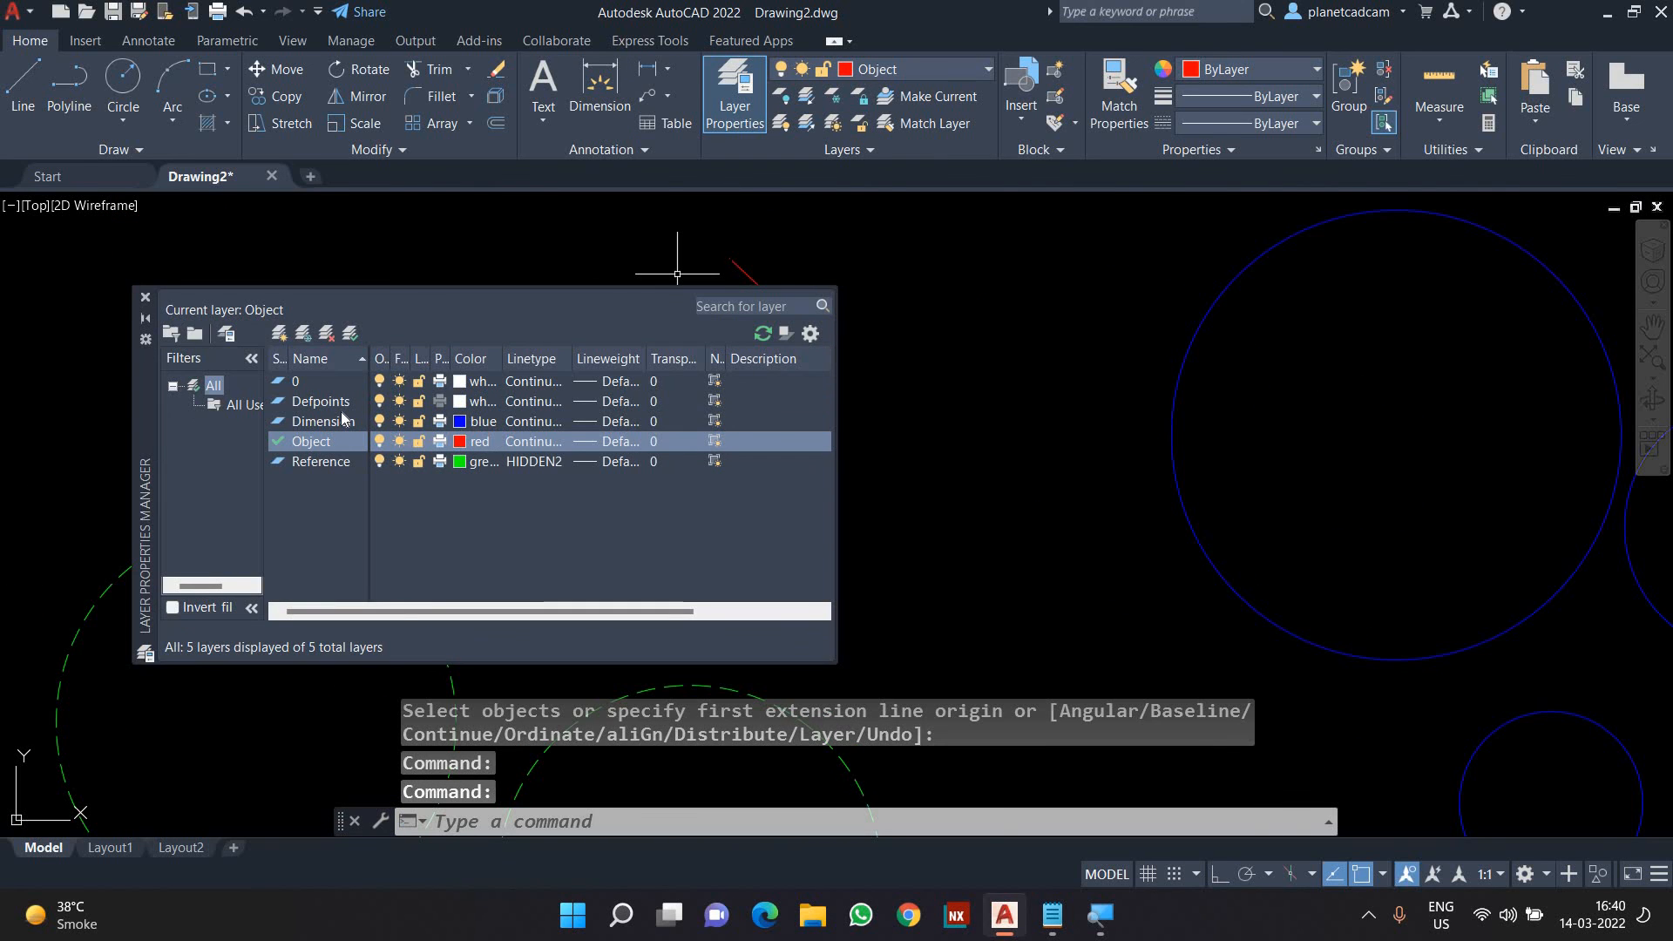
pyautogui.click(343, 421)
pyautogui.click(343, 404)
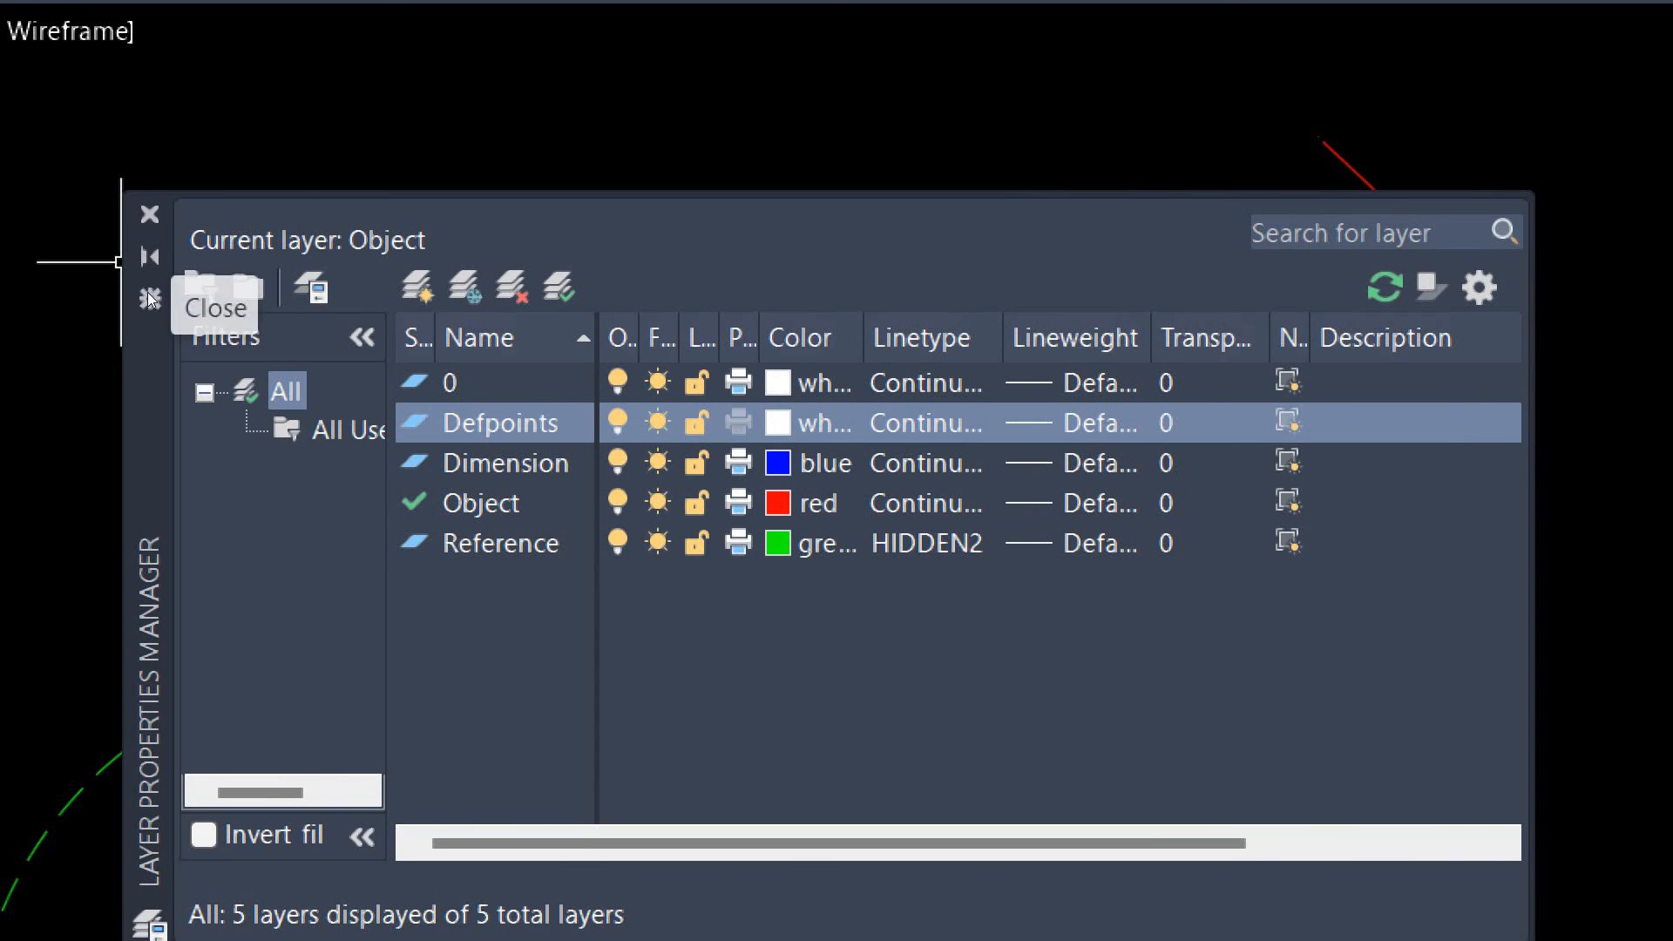
pyautogui.click(150, 214)
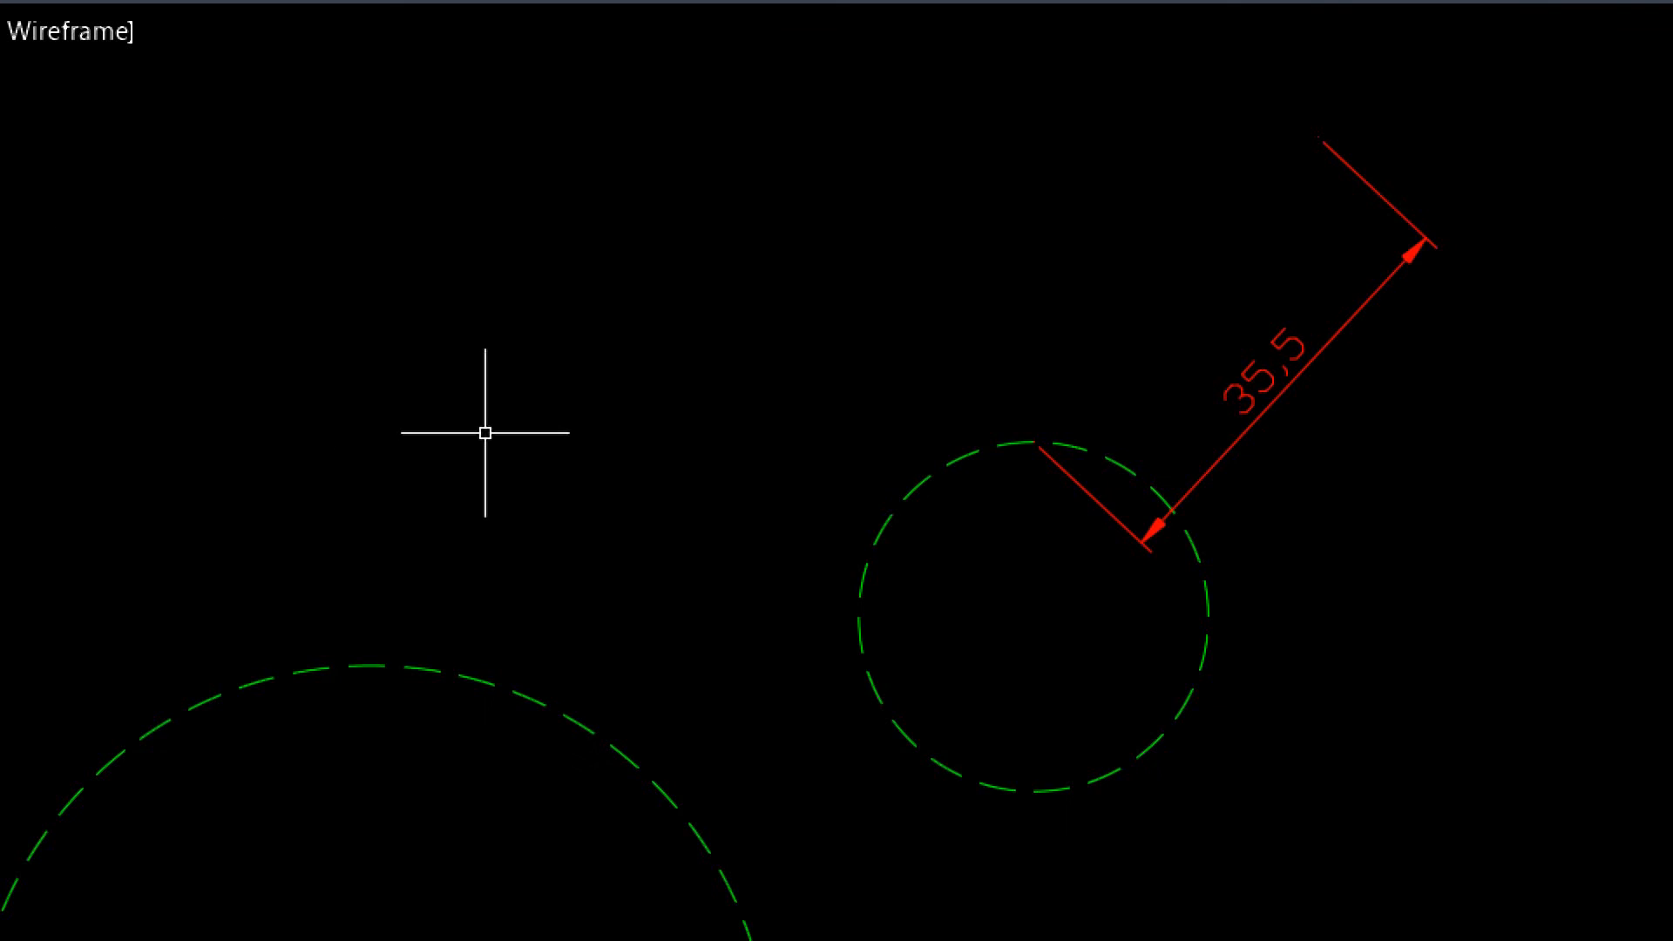
# Review the circles of all layers in the drawing and check the layer list in the layer properties manager.
pyautogui.scroll(-8, 486, 432)
pyautogui.moveTo(439, 414); pyautogui.dragTo(690, 371, button='middle')
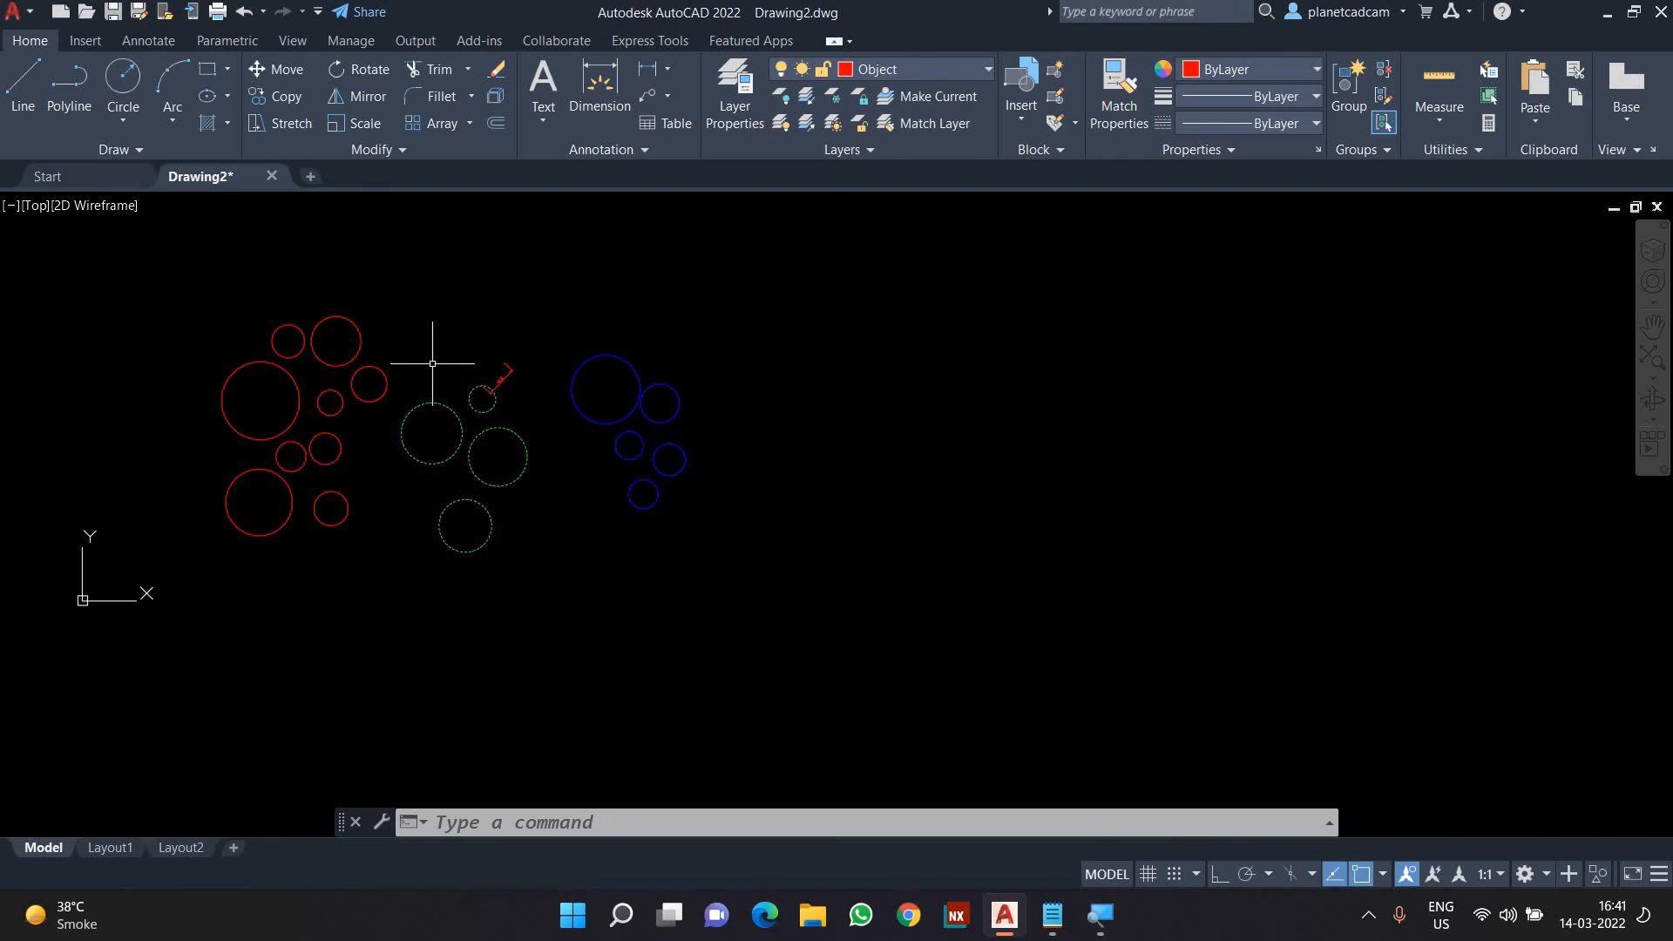
pyautogui.scroll(2, 436, 363)
pyautogui.moveTo(441, 363); pyautogui.dragTo(758, 358, button='middle')
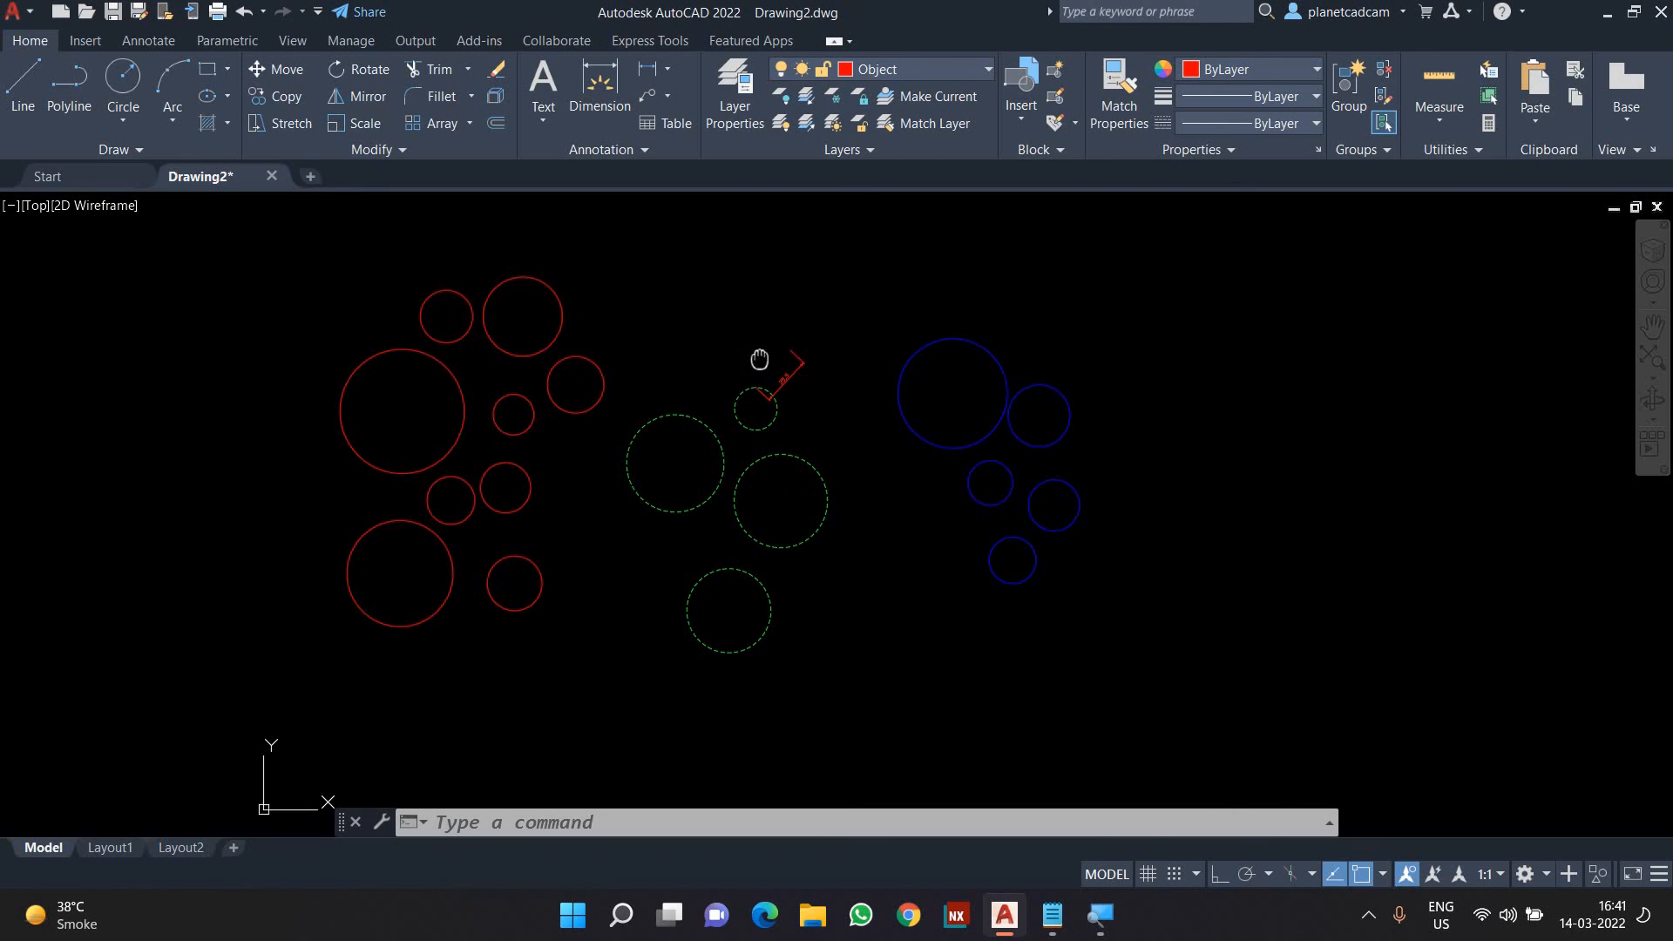
pyautogui.middleClick(642, 344)
pyautogui.middleClick(643, 343)
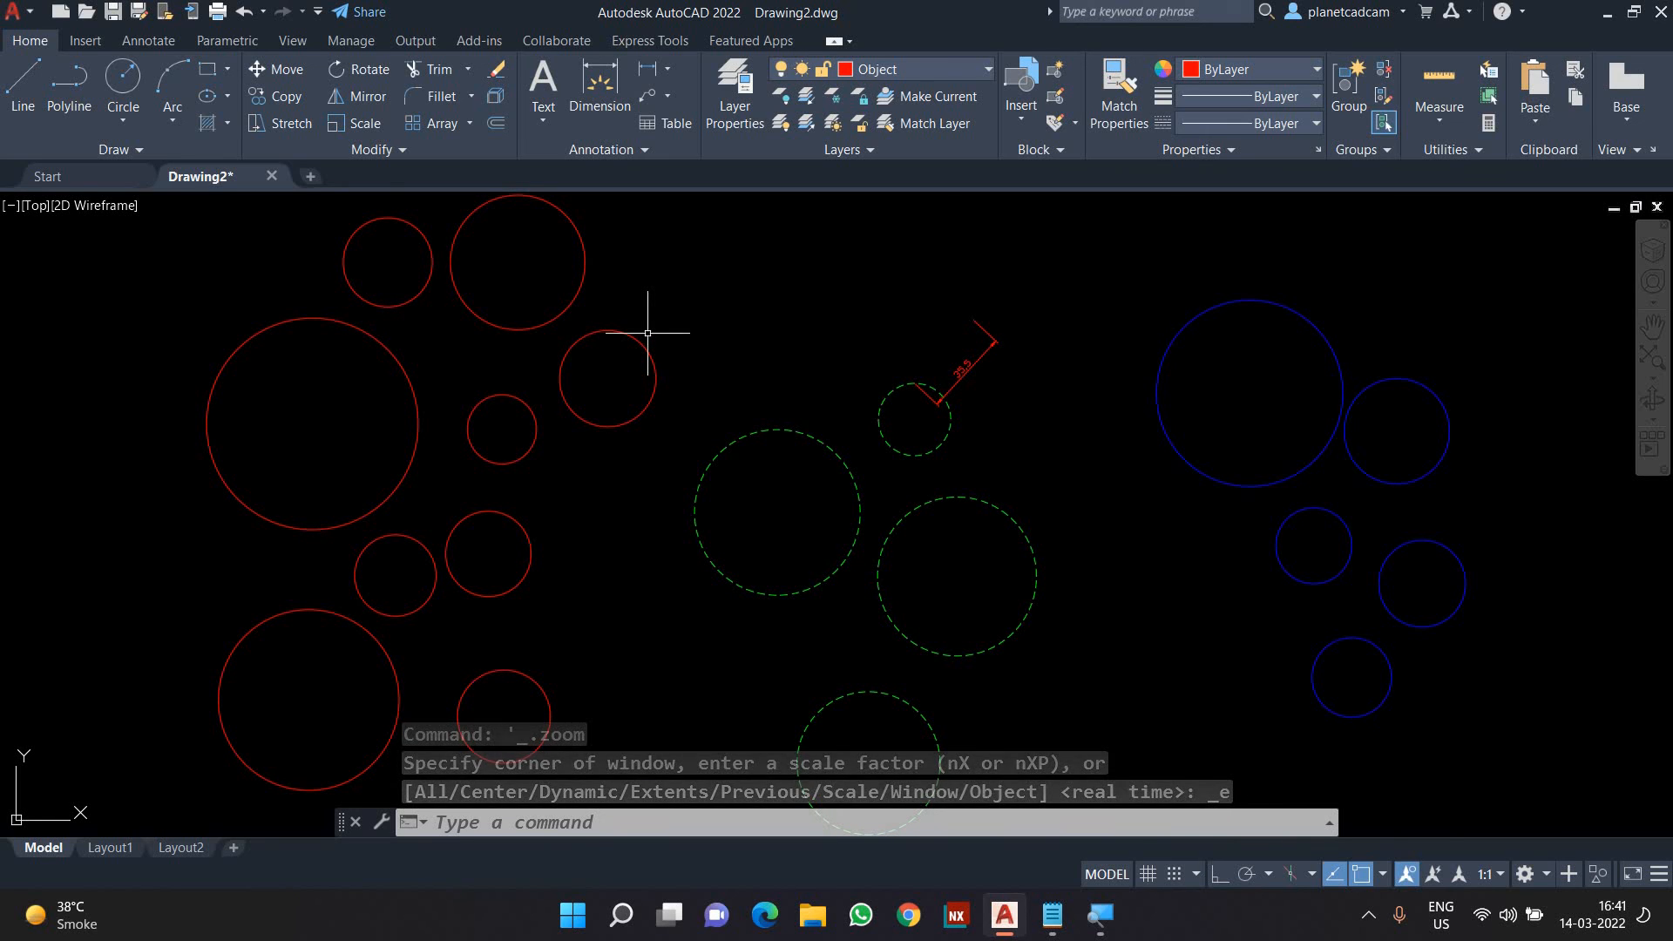
pyautogui.click(744, 118)
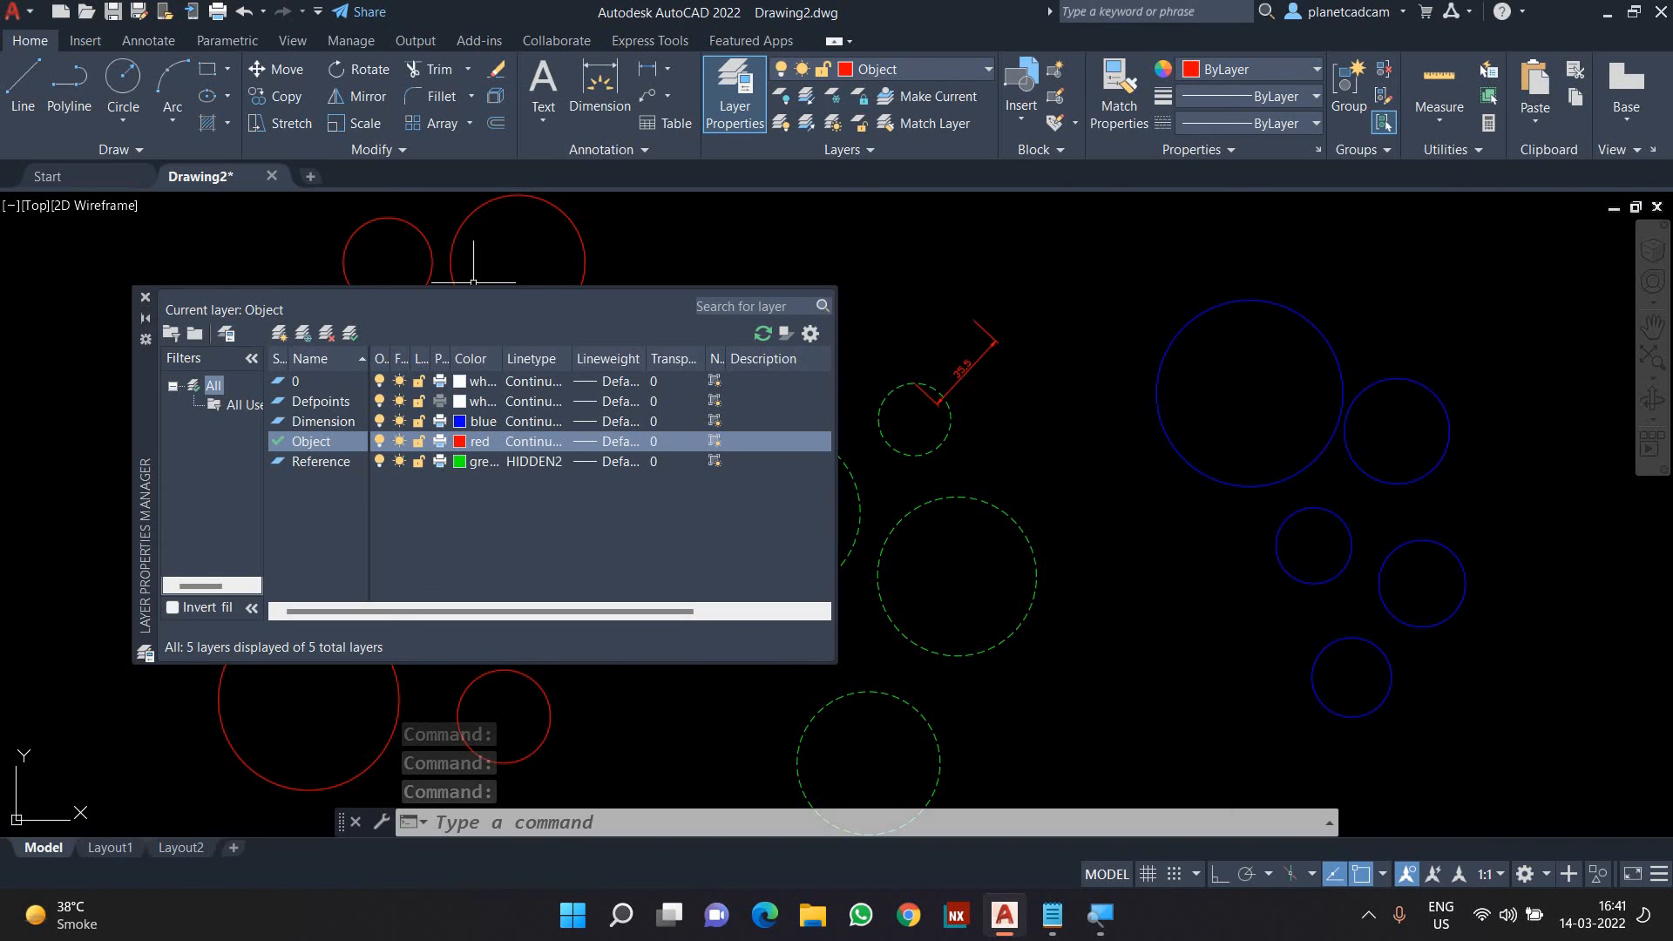
pyautogui.click(145, 299)
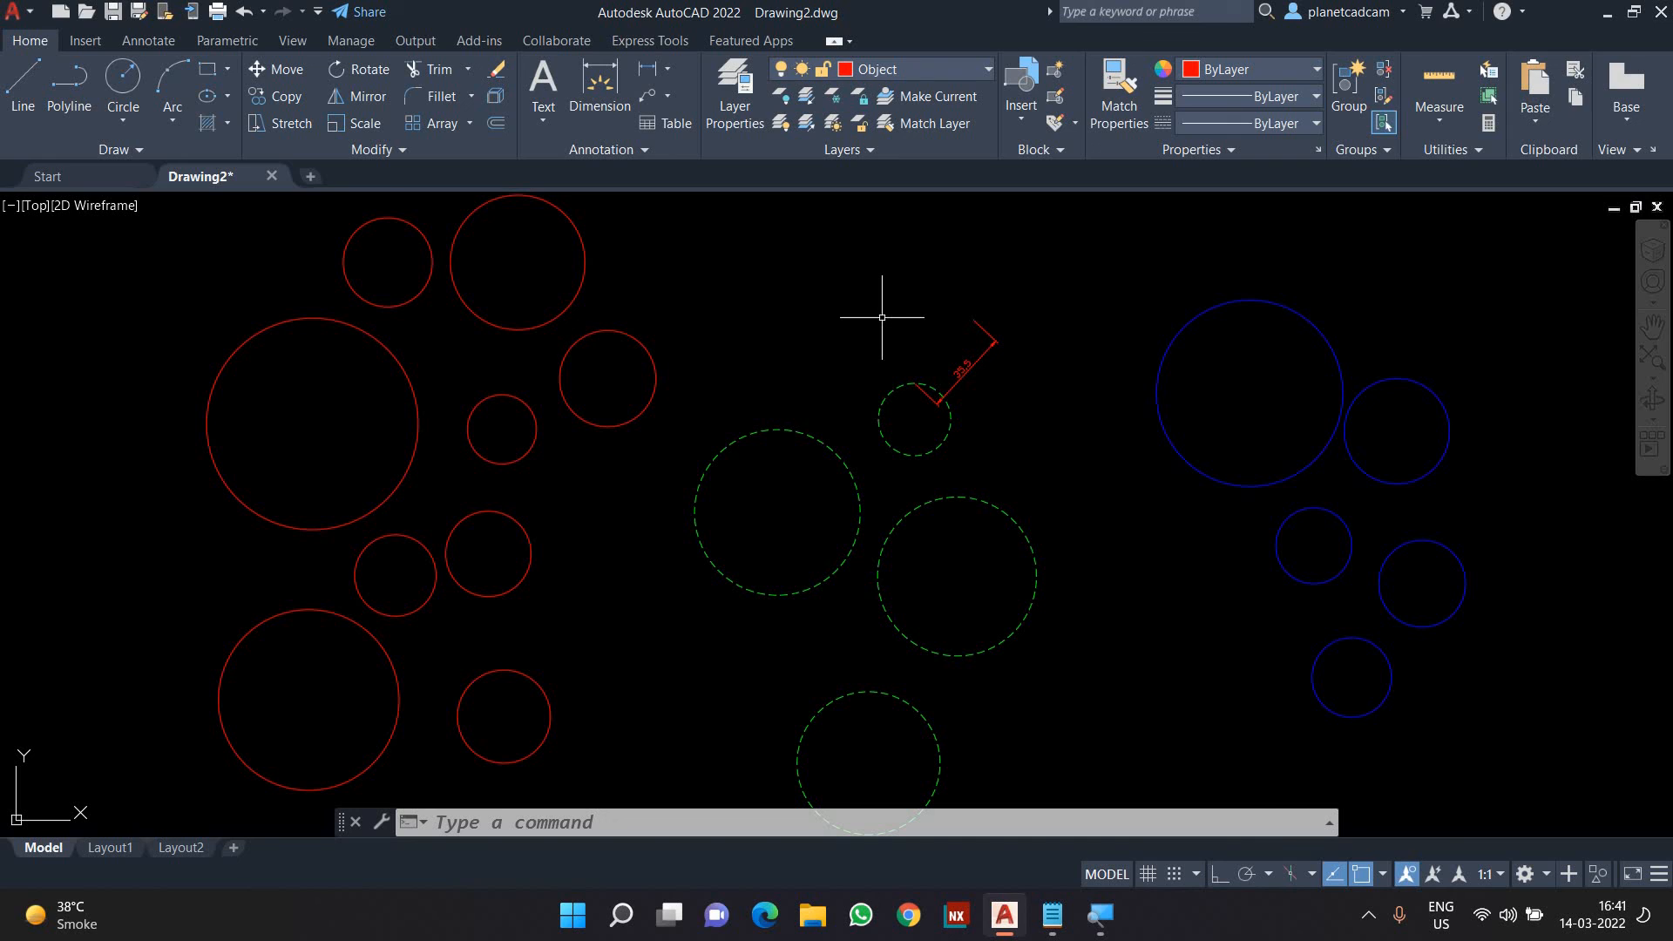
pyautogui.click(1368, 915)
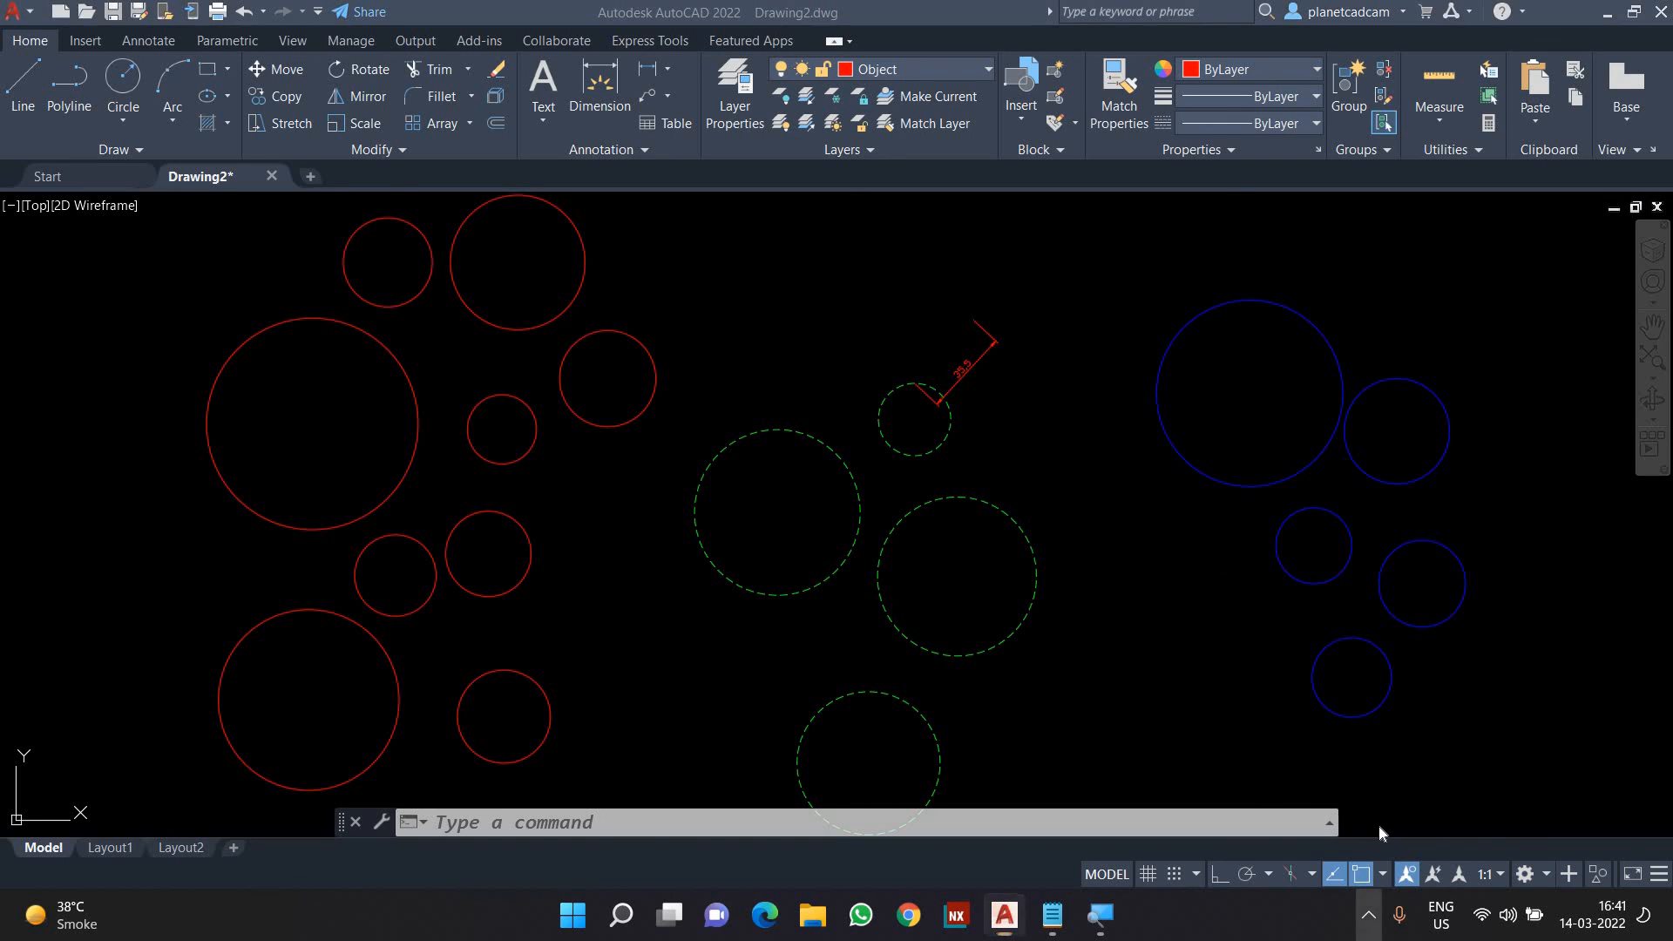